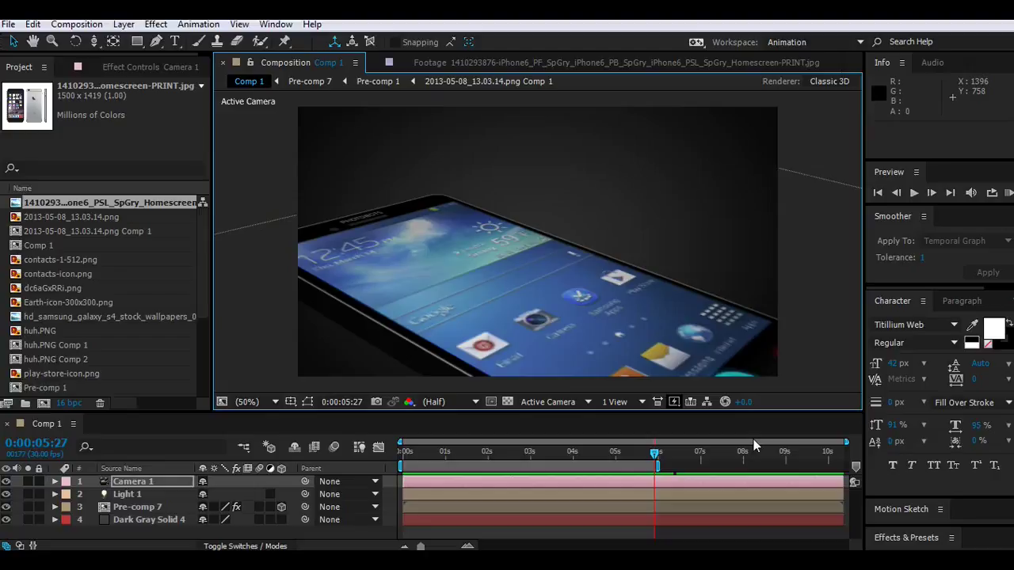
Preview the existing composition, stop playback, and select the Pre-comp 7 phone layer.
click(1008, 194)
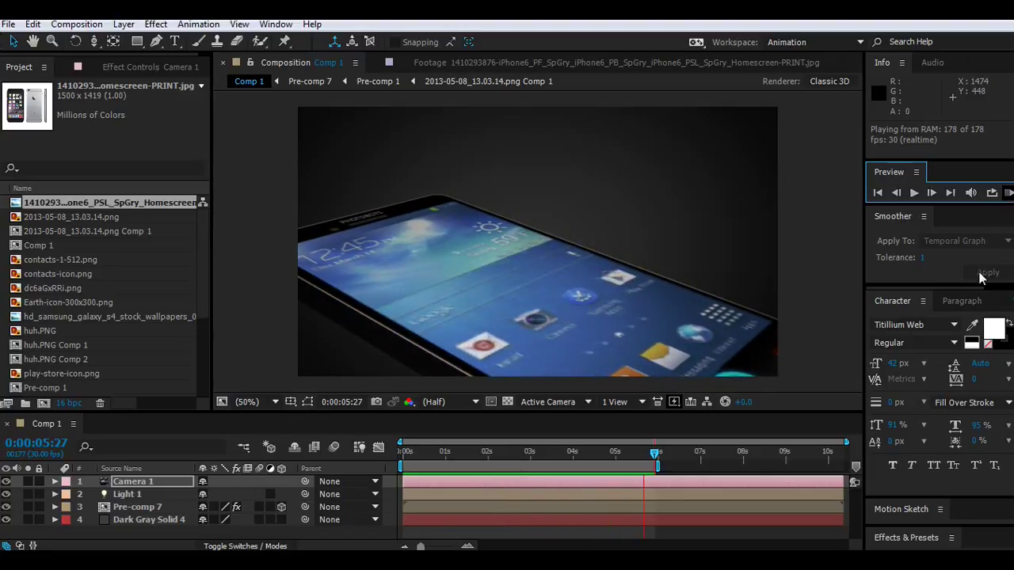
key(space)
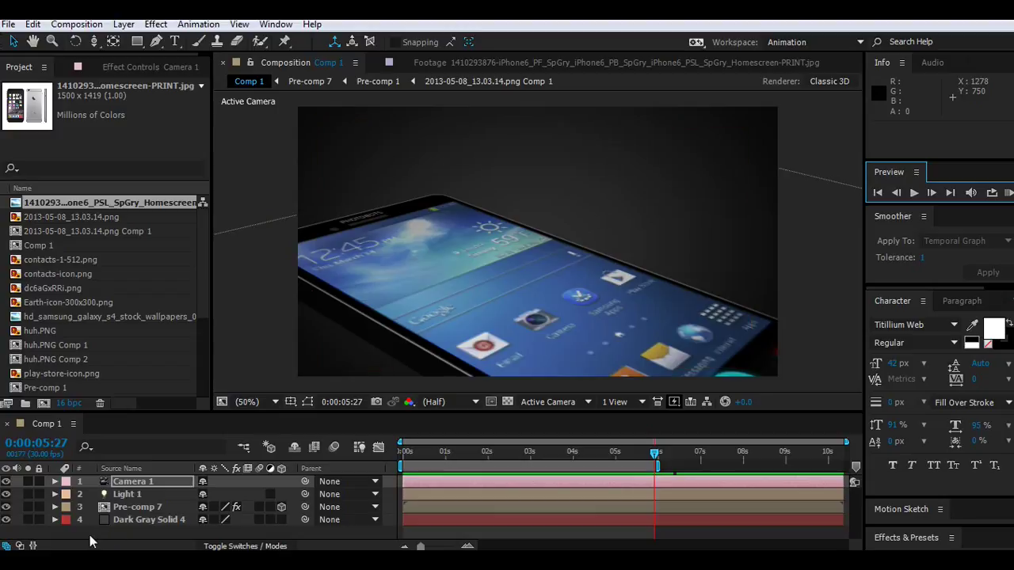
double_click(123, 509)
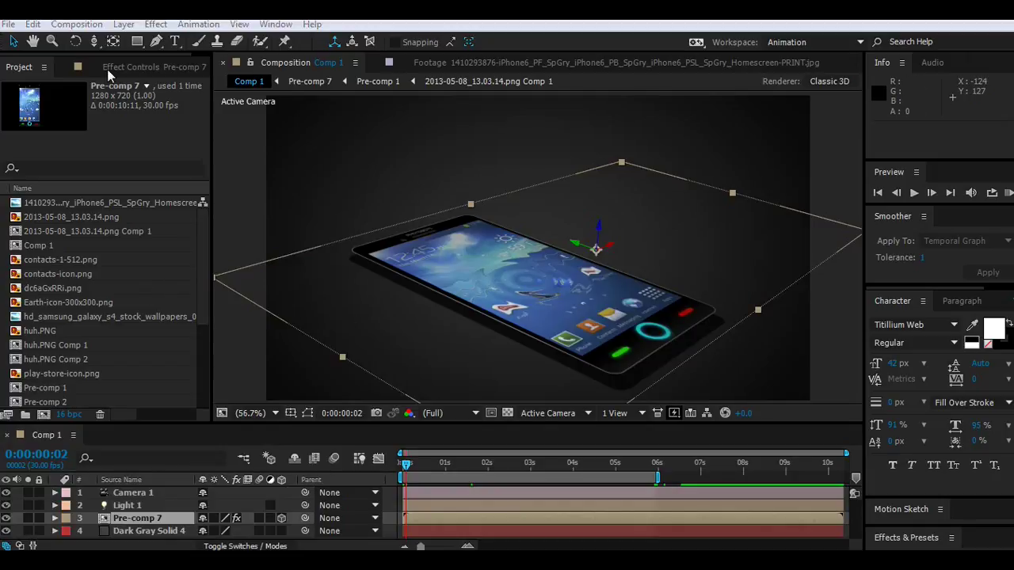
Create Comp 2 at 1280×720, 30 fps with a black background, and enlarge the viewer.
click(83, 25)
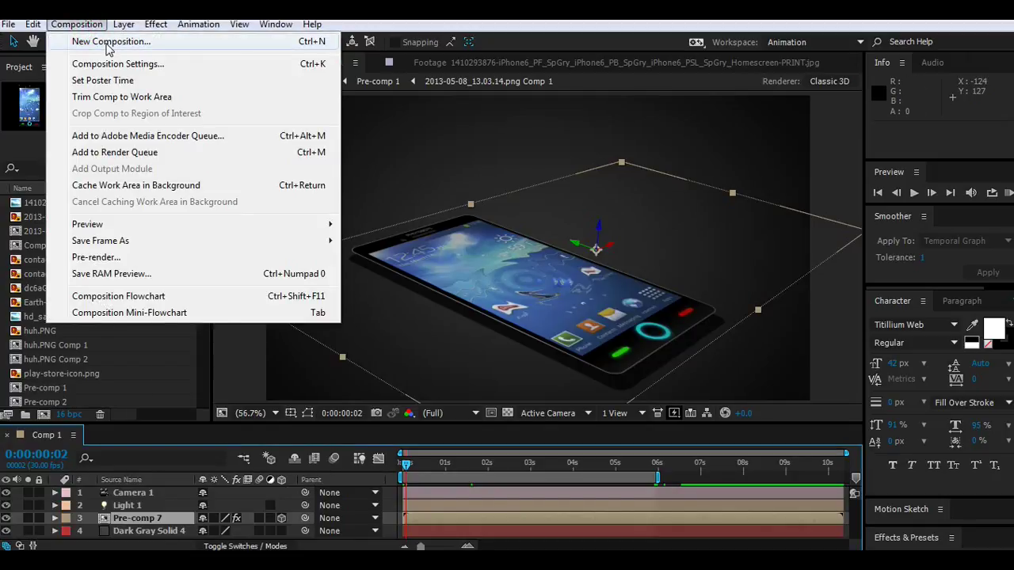
click(106, 40)
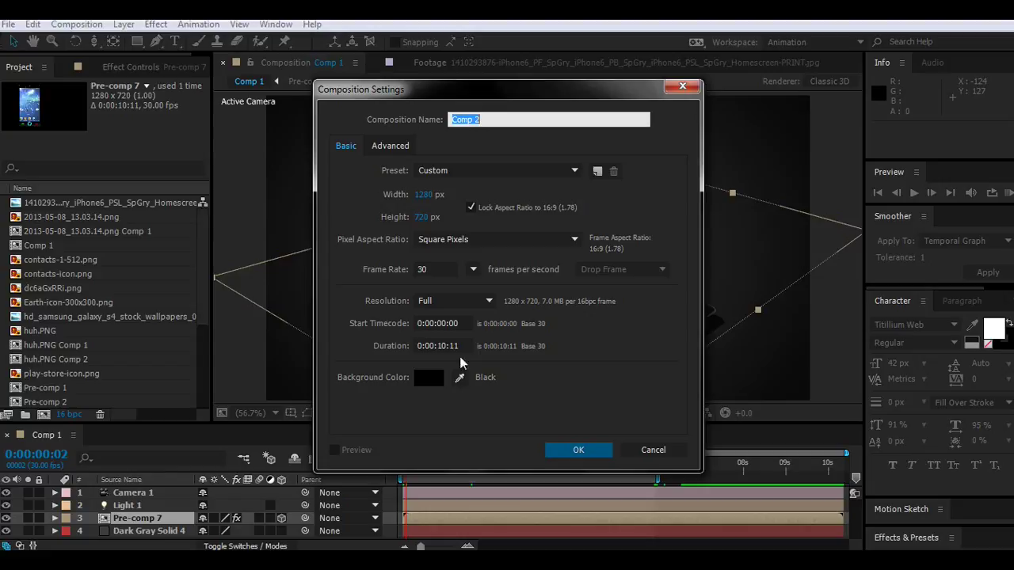
click(589, 452)
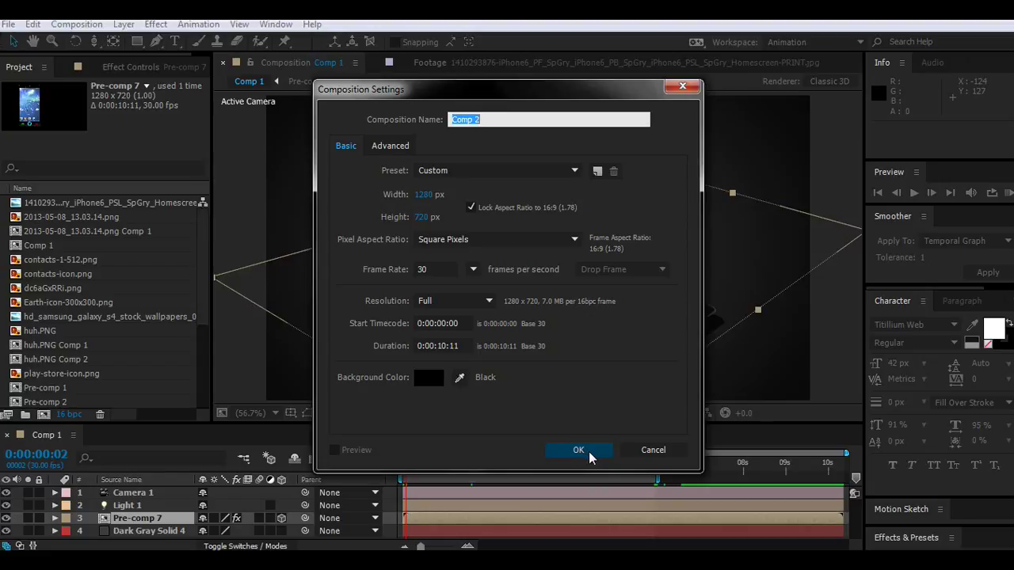
click(589, 453)
drag(445, 422, 444, 448)
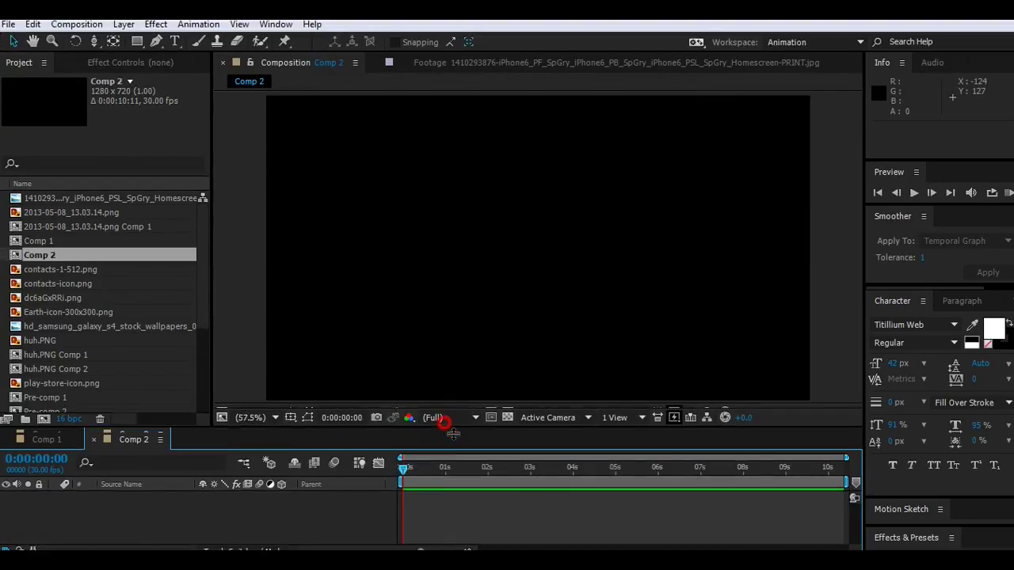
Add a full-frame dark gray (2D2D2D) solid layer, Dark Gray Solid 5.
click(122, 24)
mouse_move(198, 29)
click(448, 35)
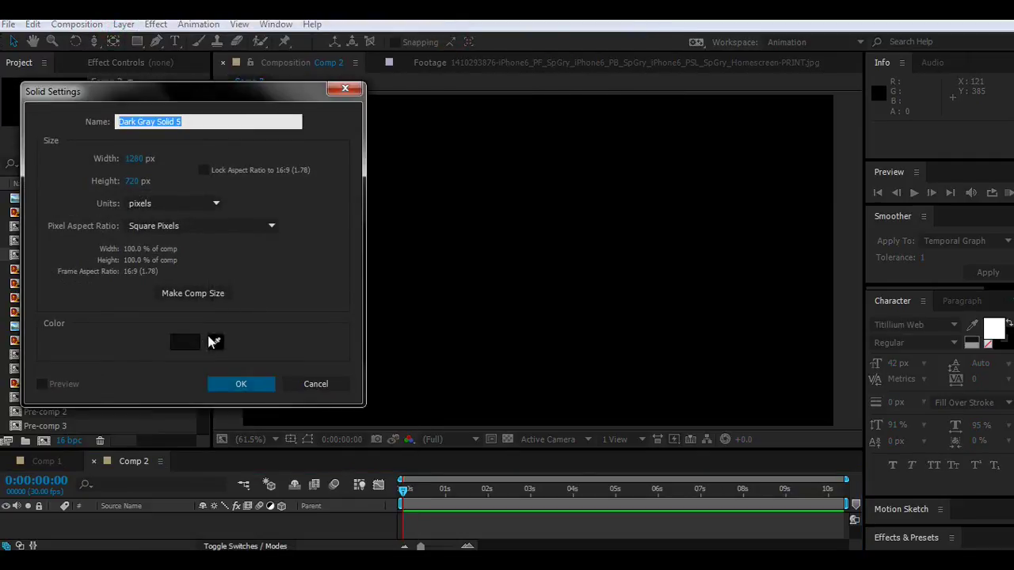
click(194, 340)
drag(44, 262, 34, 264)
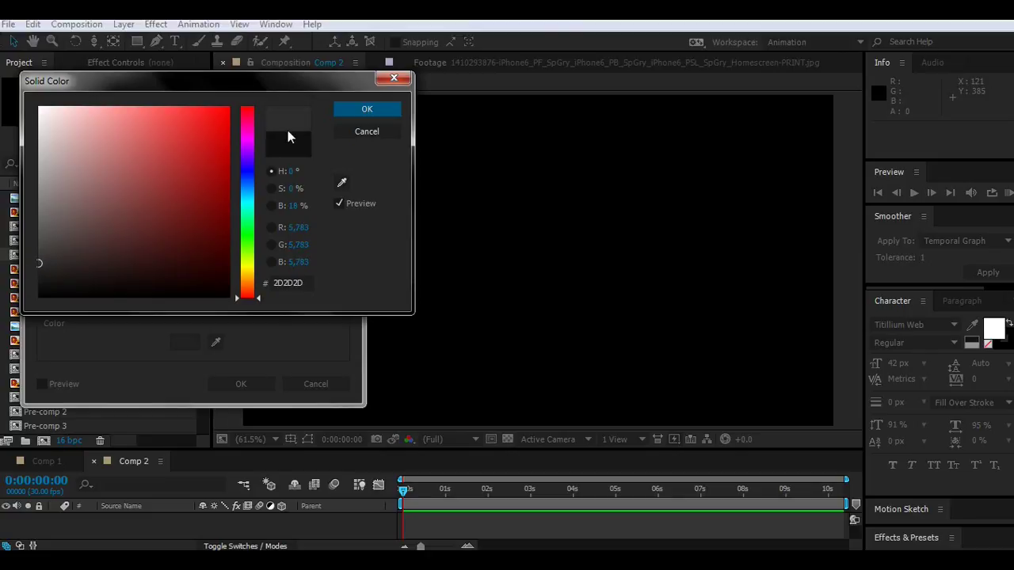
click(365, 109)
click(245, 383)
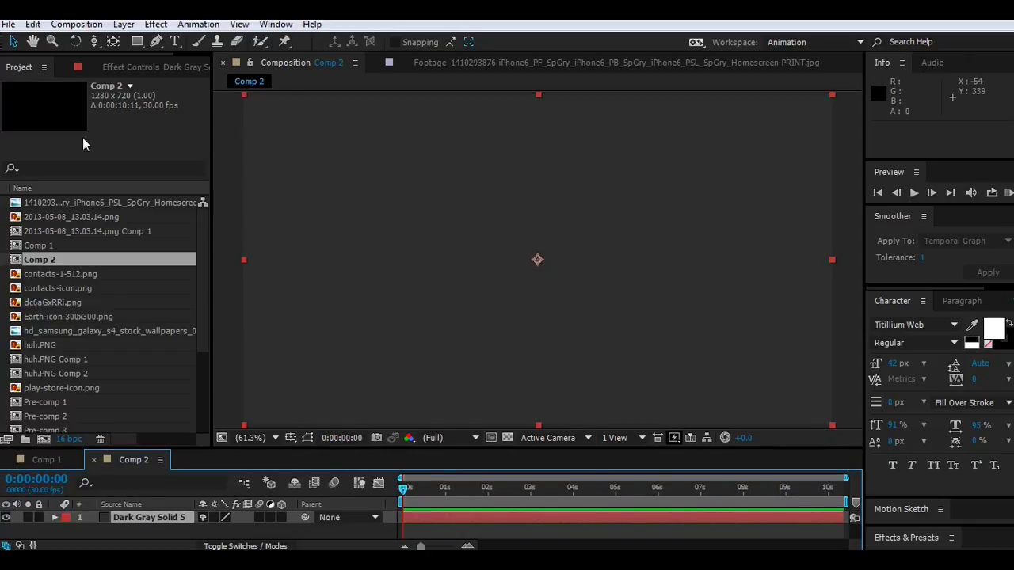
Save the project and lock the Dark Gray Solid 5 background layer.
click(7, 25)
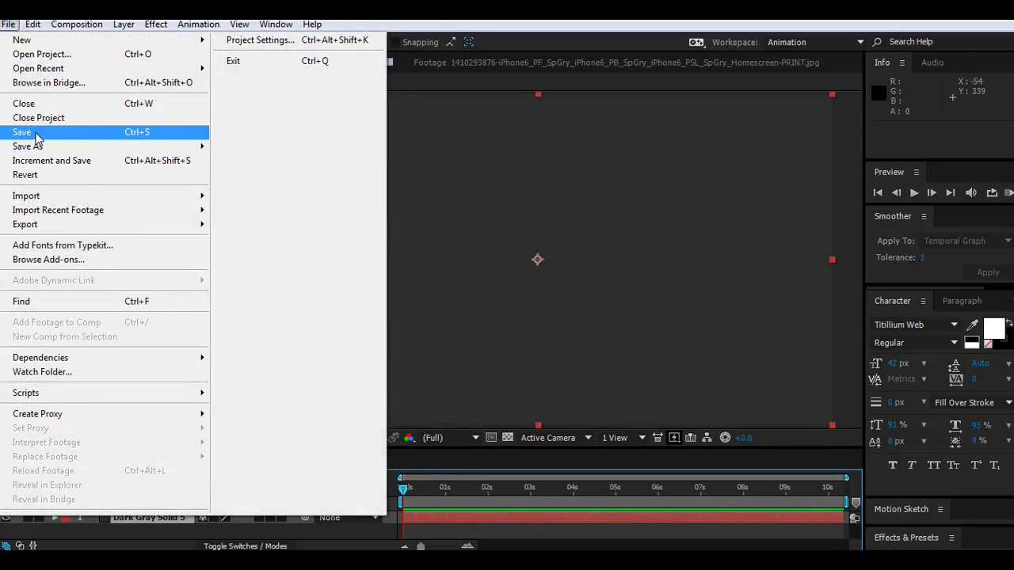
click(32, 132)
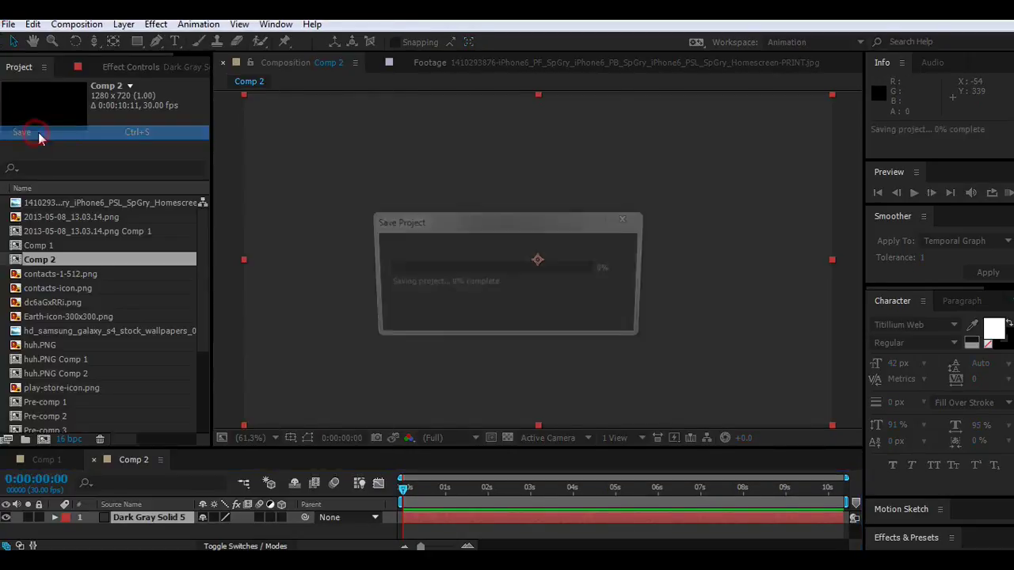
click(209, 528)
click(29, 518)
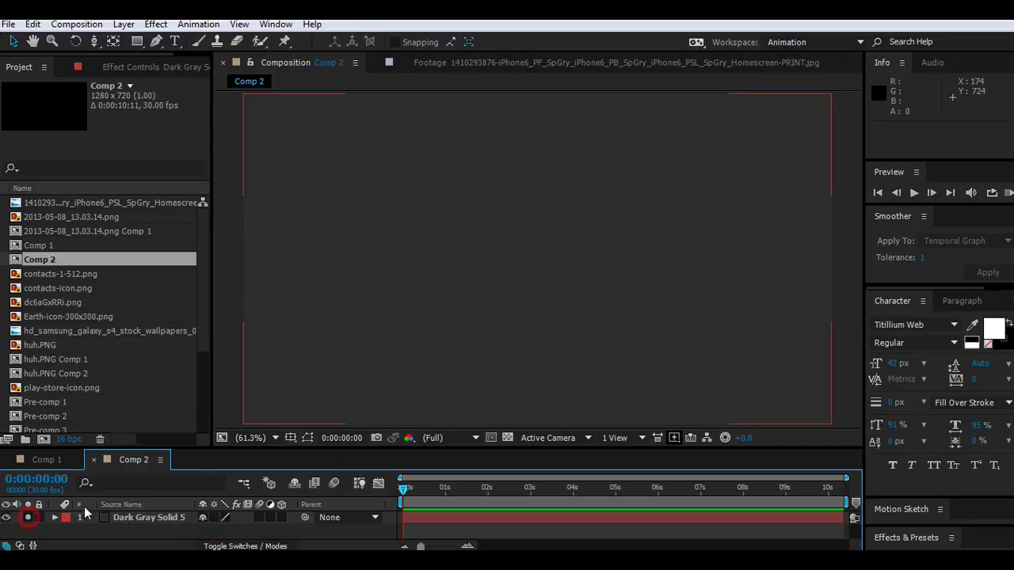
click(38, 517)
drag(321, 445, 327, 457)
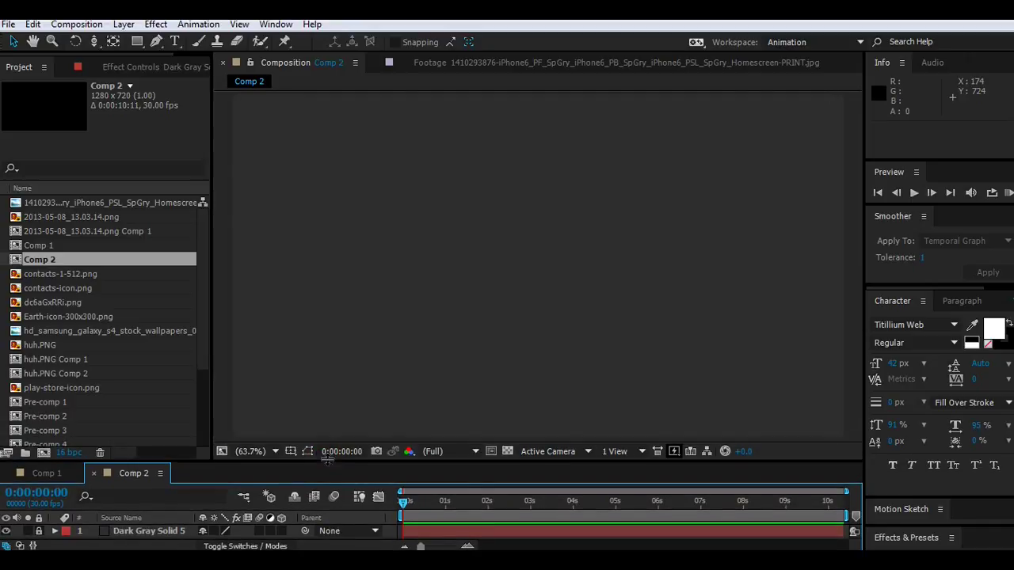
Switch to the Rounded Rectangle tool and show the title/action safe margins.
click(137, 42)
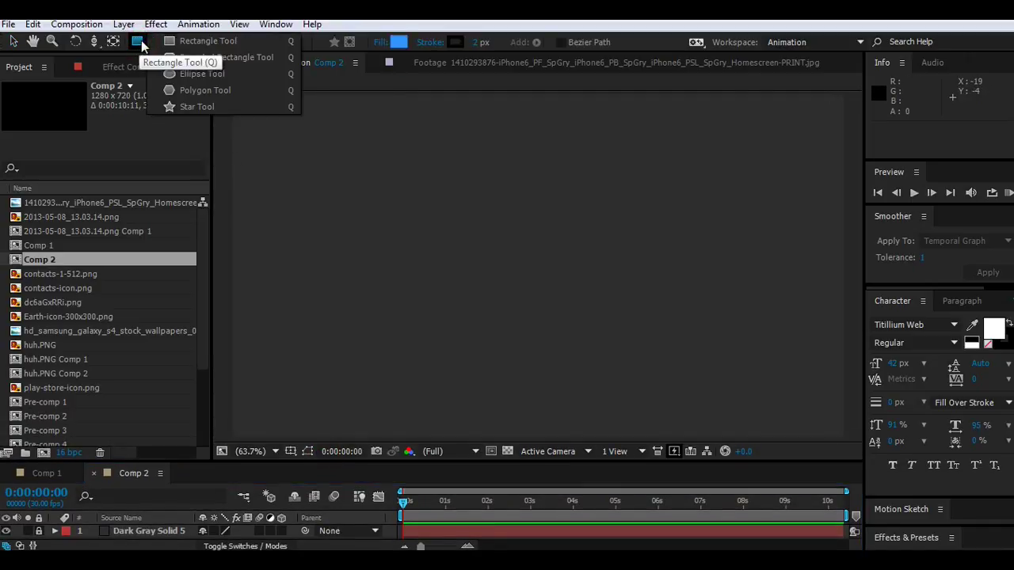
click(186, 59)
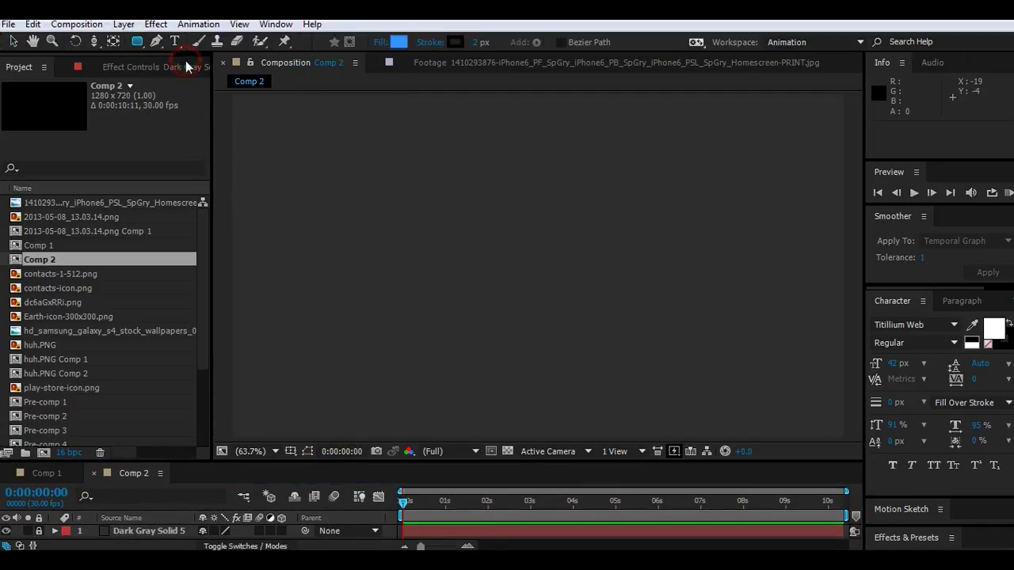
click(291, 450)
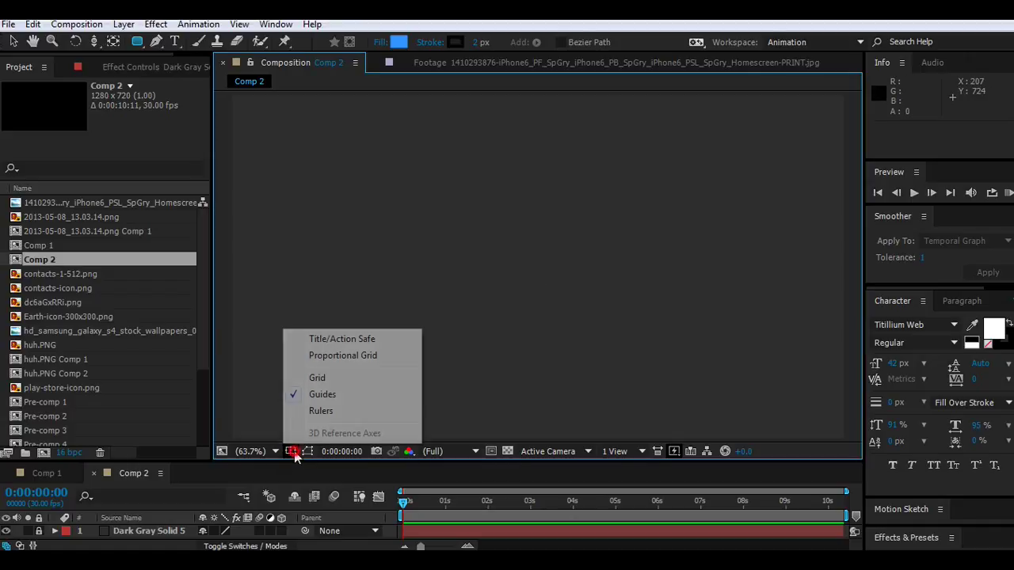
click(316, 339)
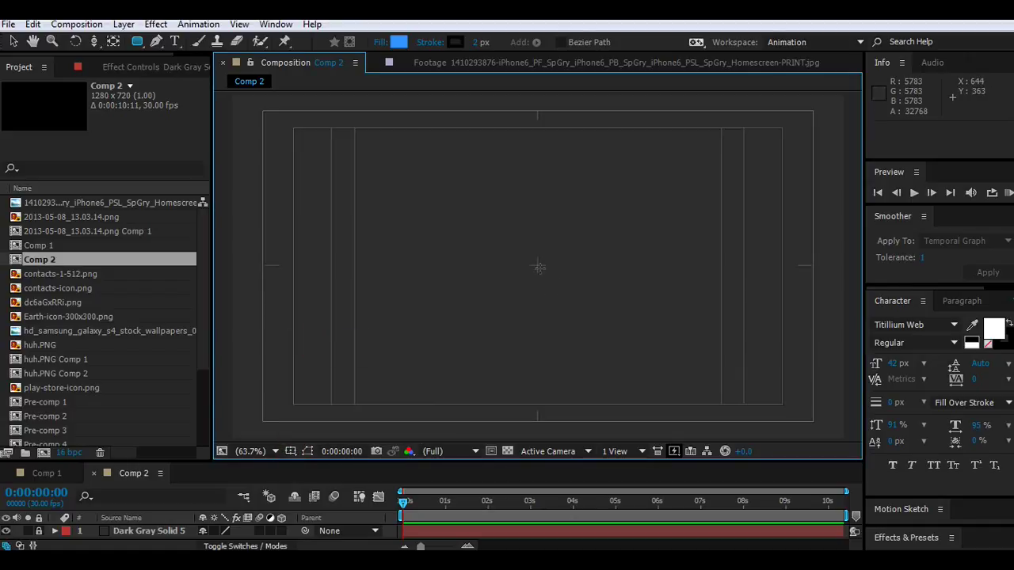
Draw a tall rounded rectangle centred on the comp, fine-tuning its height.
drag(538, 265, 620, 404)
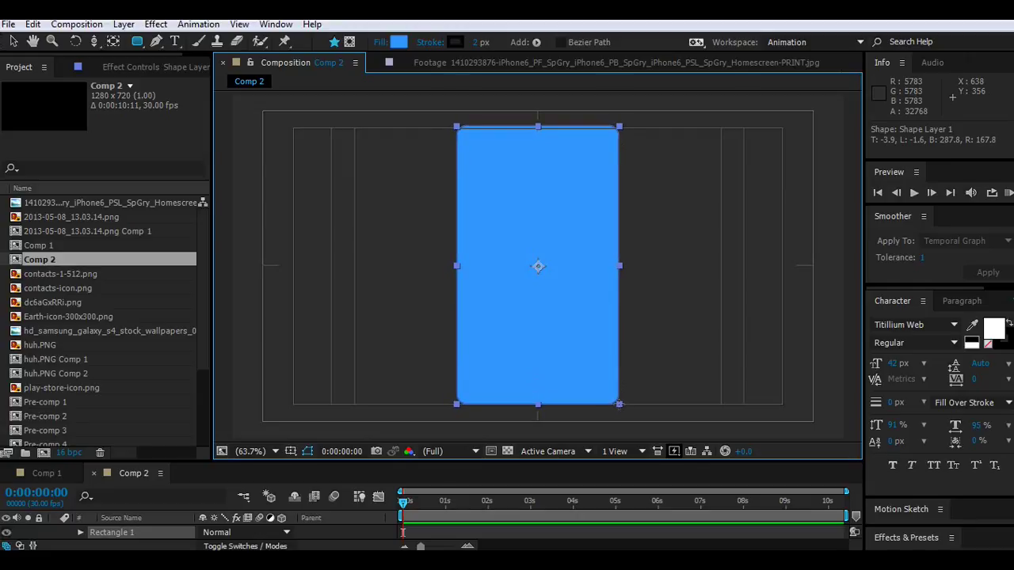
drag(619, 404, 624, 410)
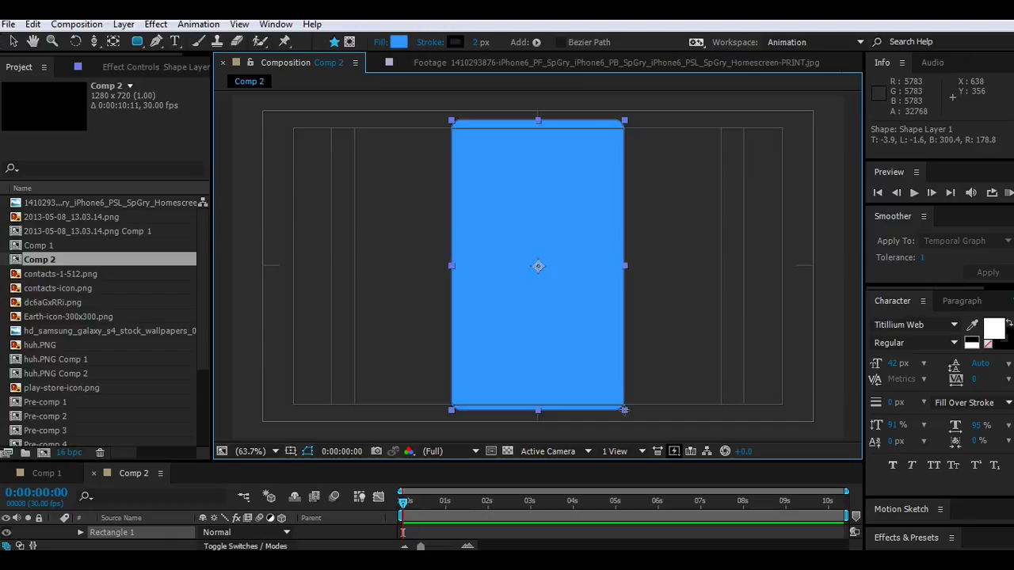
drag(624, 410, 621, 404)
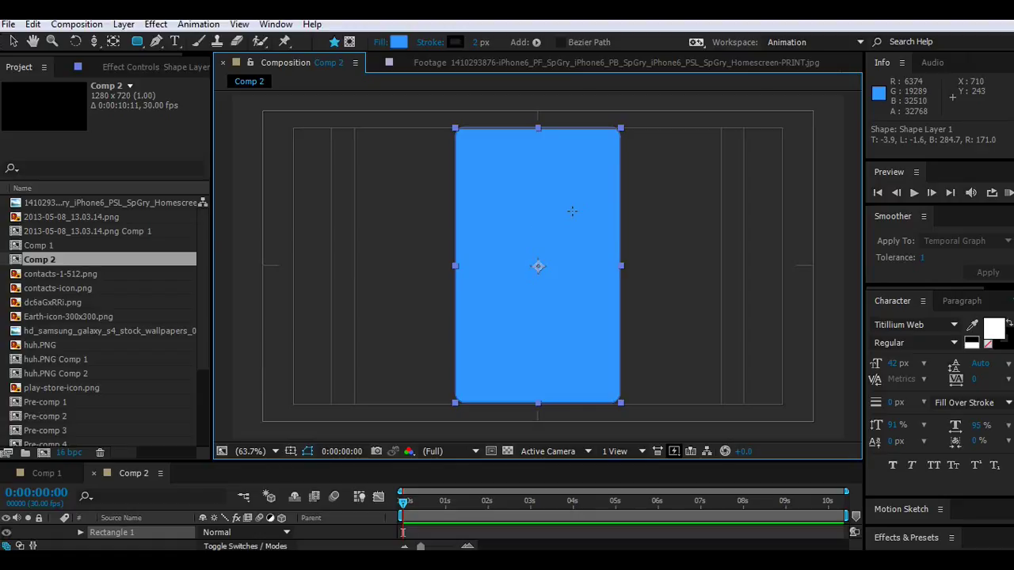
Set Rectangle 1's Fill 1 colour to black (000000).
drag(248, 462, 237, 403)
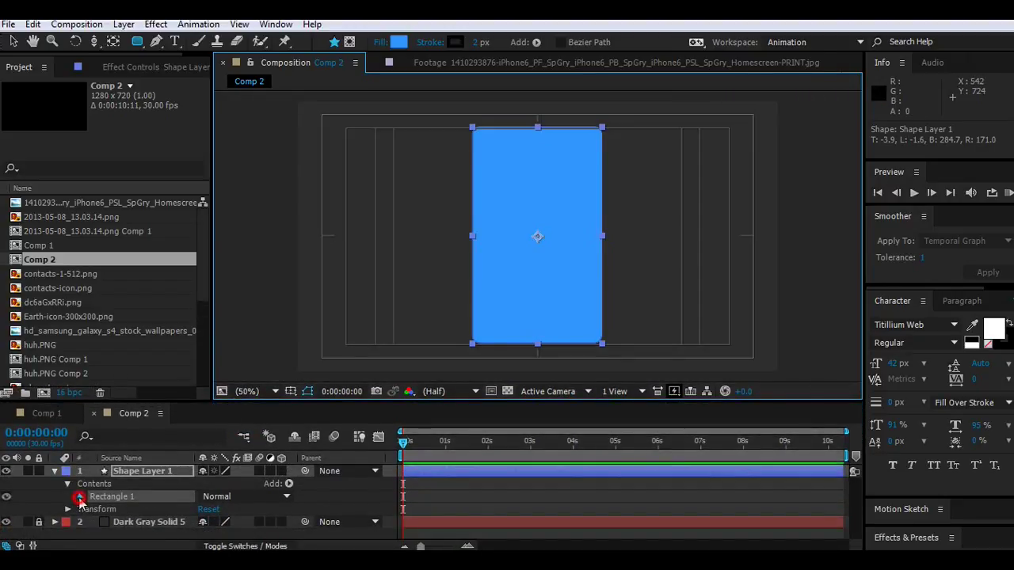
click(80, 495)
click(93, 522)
click(206, 519)
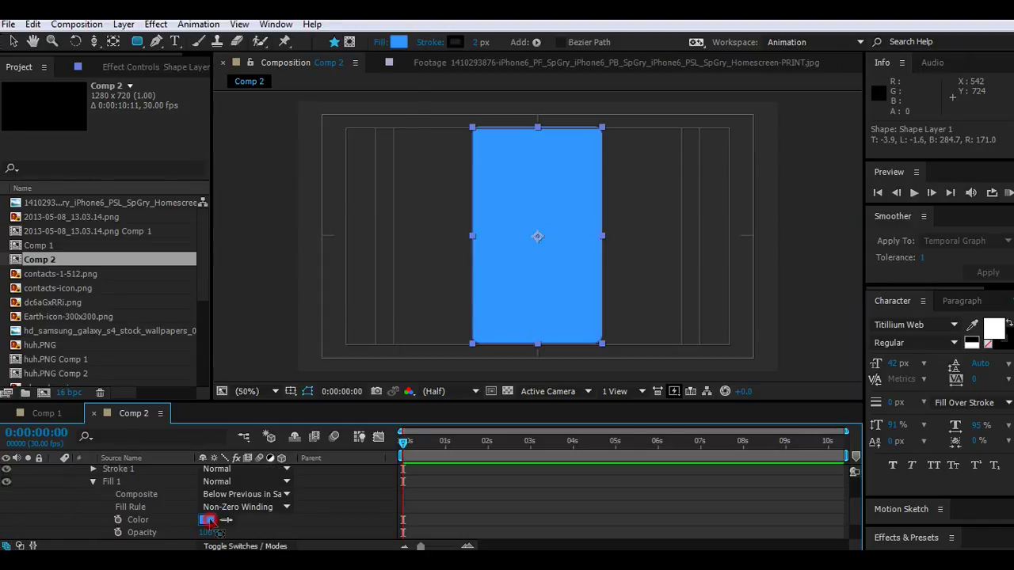
drag(151, 230, 8, 317)
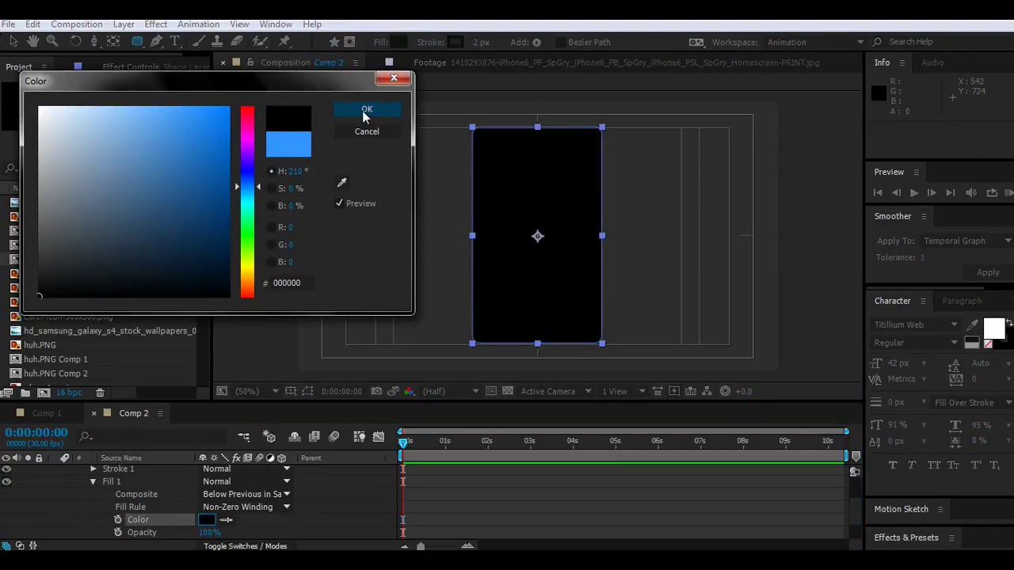
click(365, 108)
Toggle the rectangle's stroke off and back on, then collapse its properties.
click(92, 483)
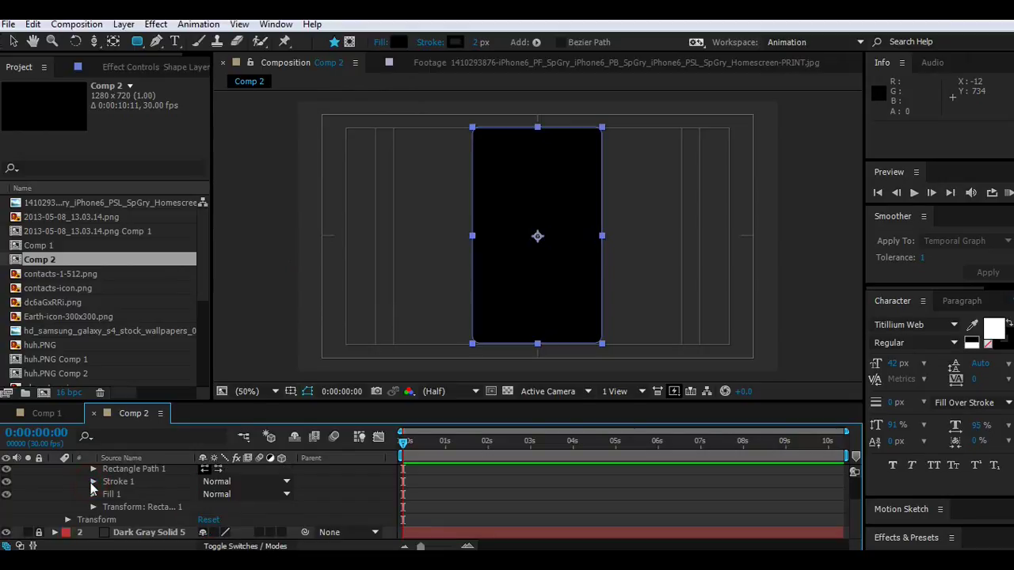
click(6, 482)
click(7, 482)
click(92, 482)
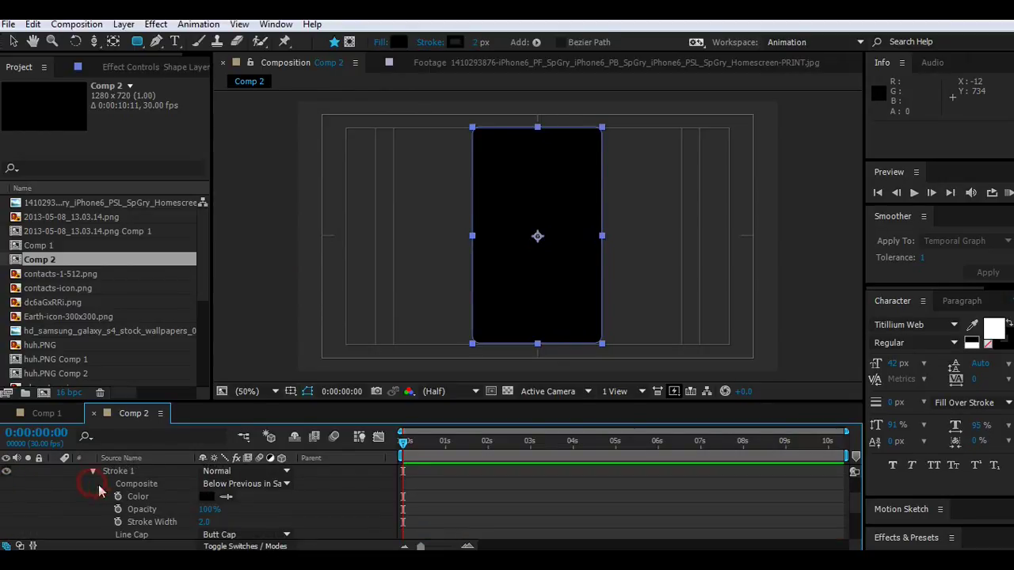
click(92, 472)
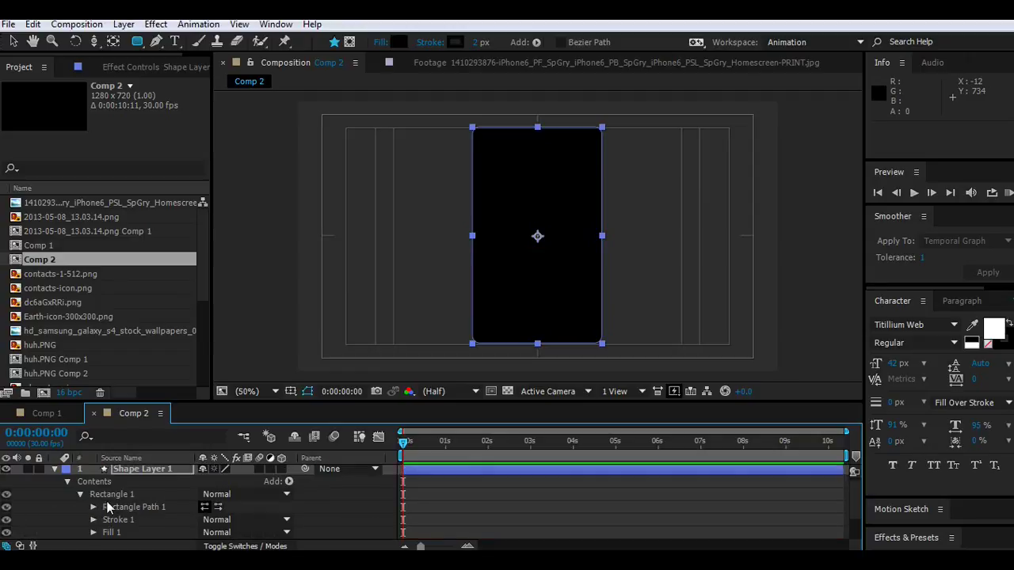
click(67, 482)
Add a group holding a new 100×100 rectangle path to the phone shape layer.
click(289, 483)
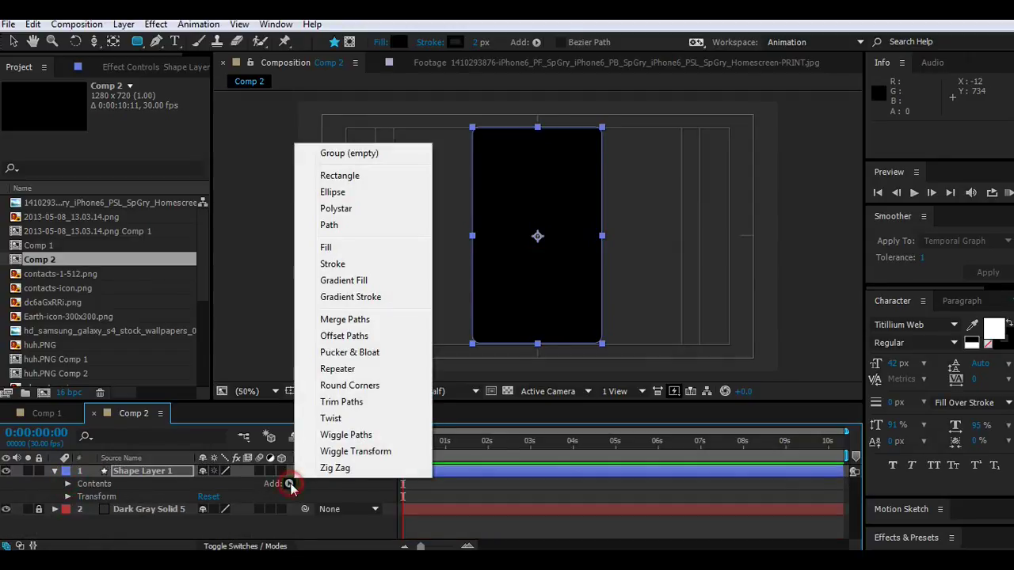
click(341, 171)
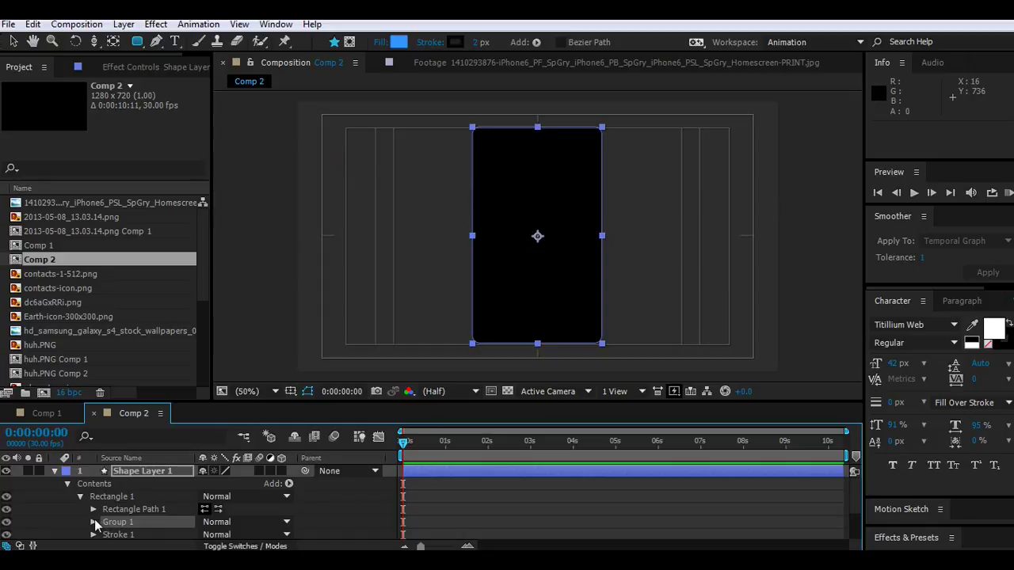
click(289, 483)
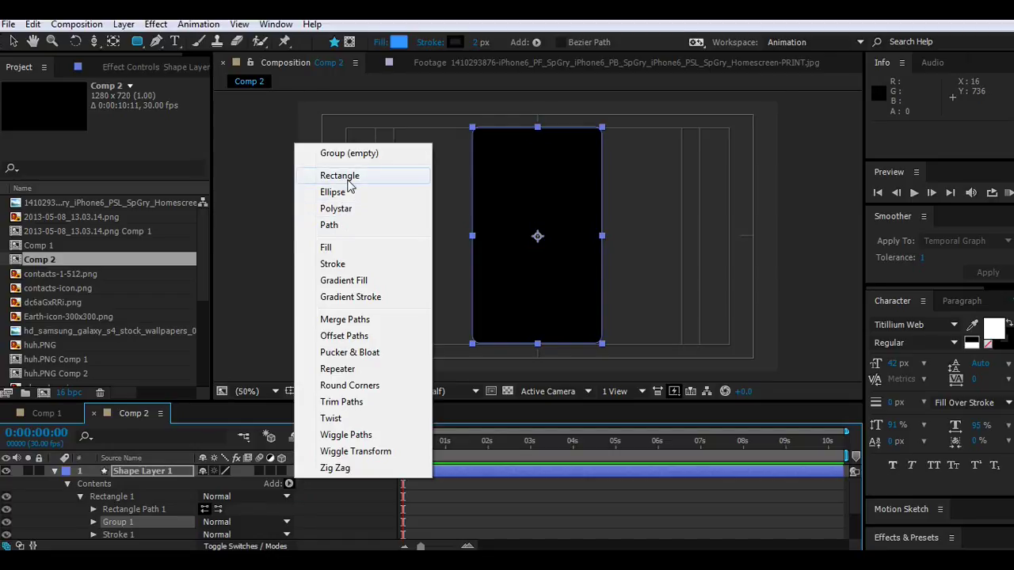
click(347, 176)
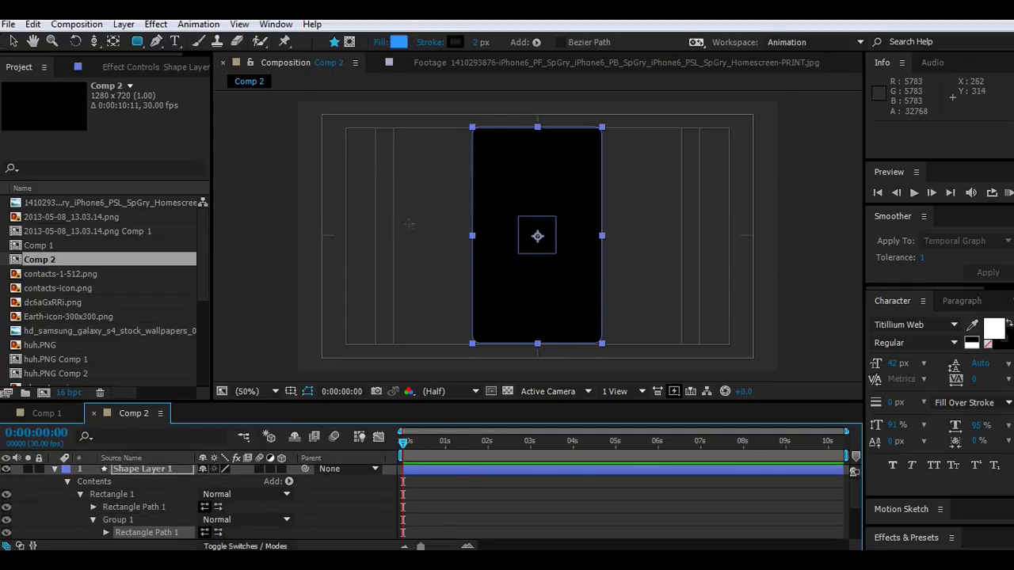
Zoom the viewer to 100% and expand Rectangle Path 1 to show its size and roundness.
click(234, 394)
click(269, 136)
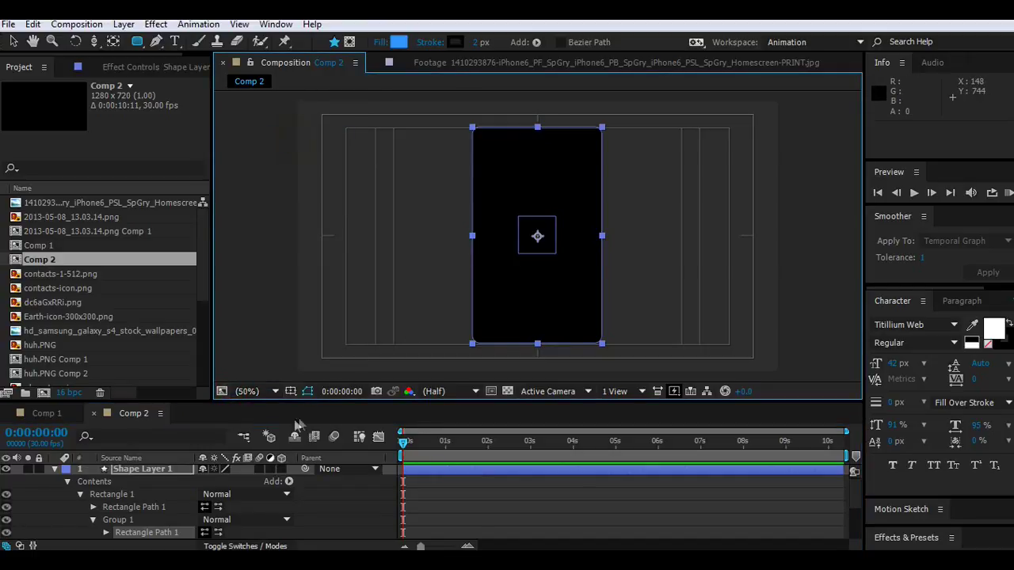
drag(451, 403, 508, 467)
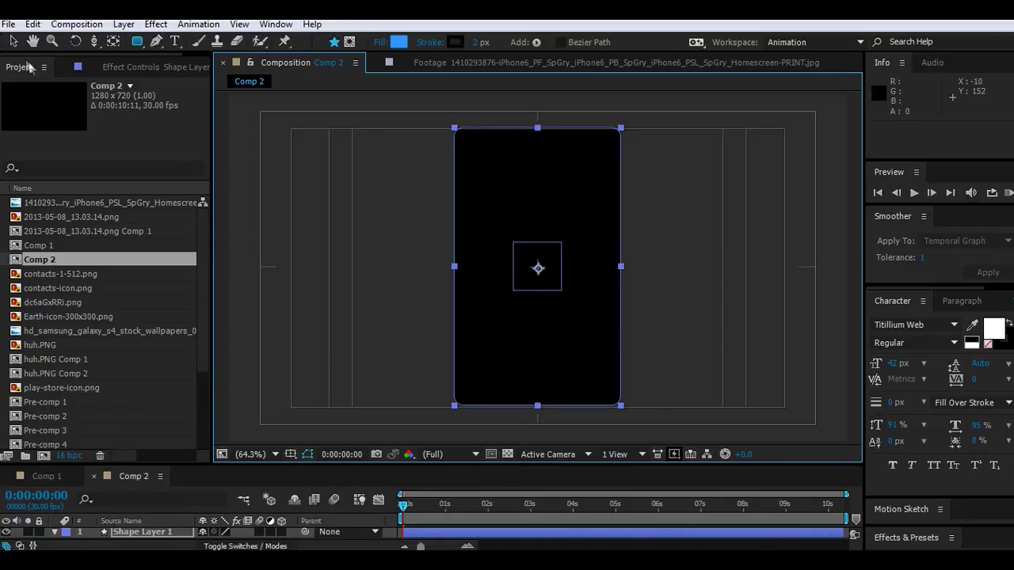
click(13, 42)
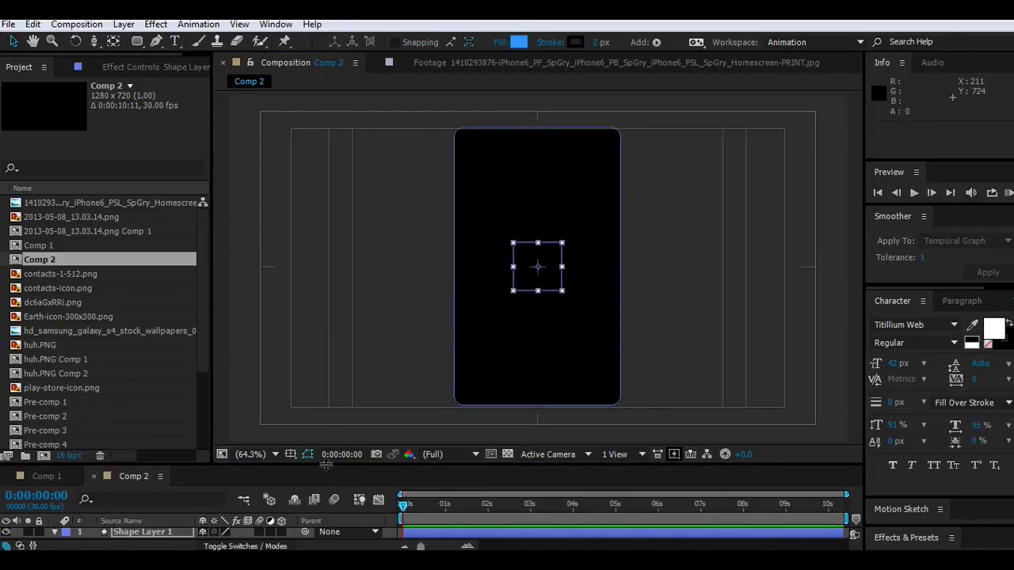
drag(323, 465, 322, 372)
click(105, 502)
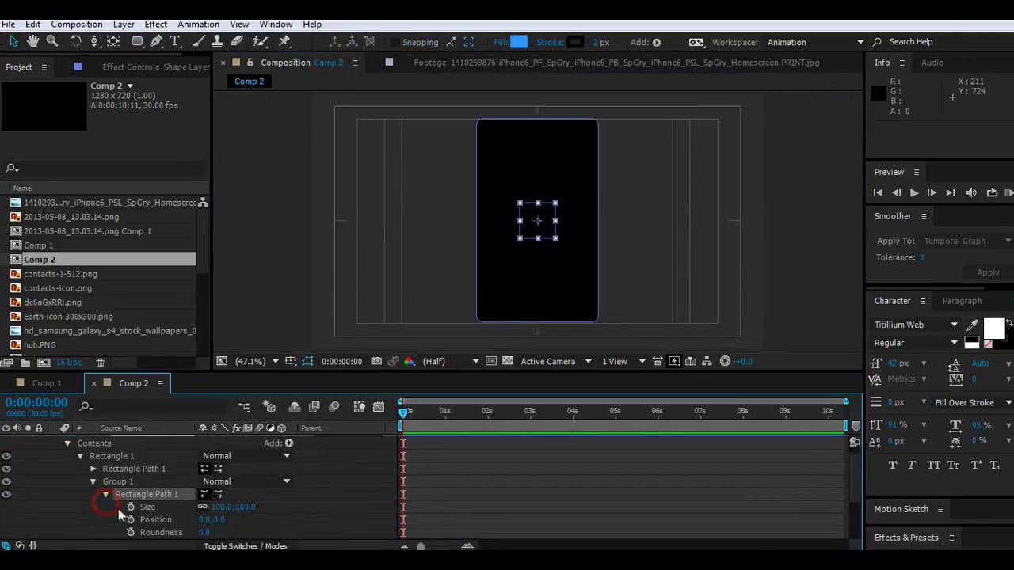
scroll(143, 503, down, 3)
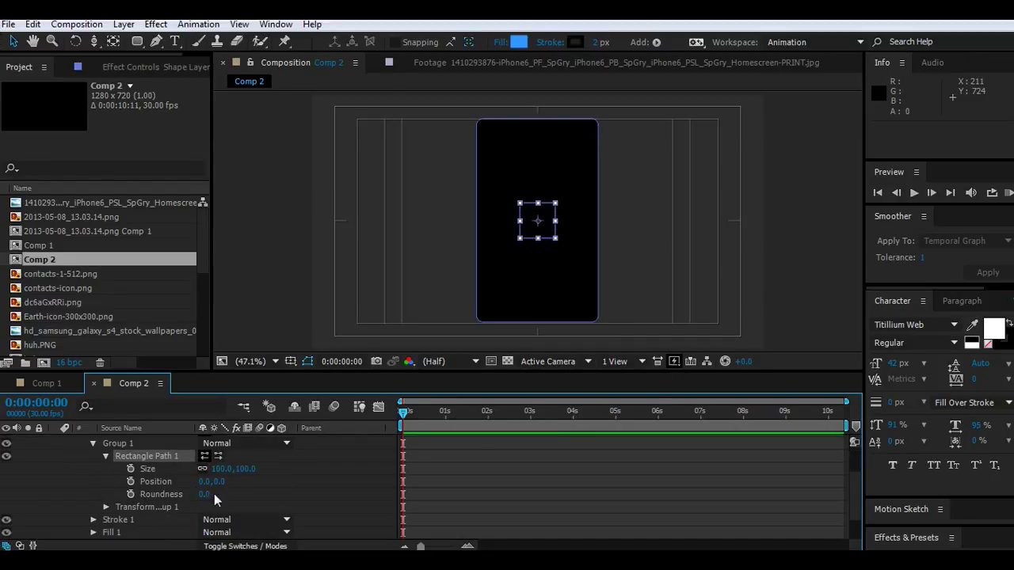
Scale and centre the inner rectangle so it fills the phone body with a narrow border.
drag(557, 238, 586, 299)
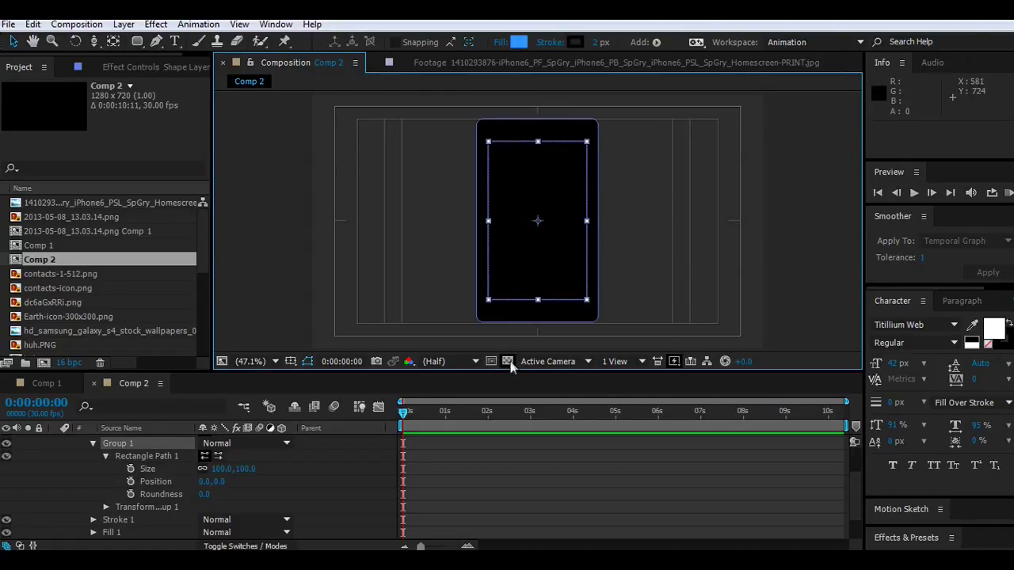
drag(511, 370, 511, 494)
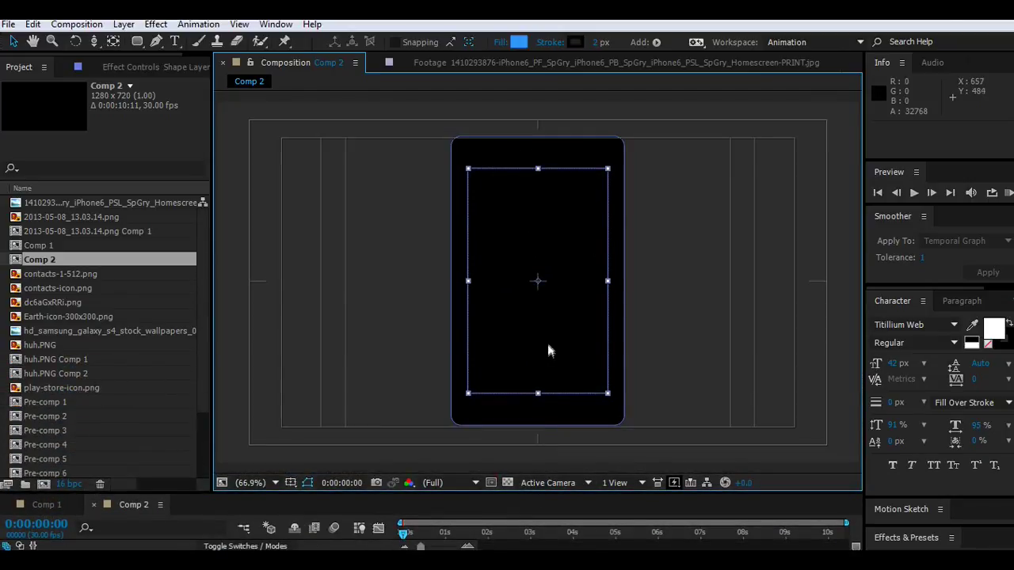
drag(547, 351, 545, 322)
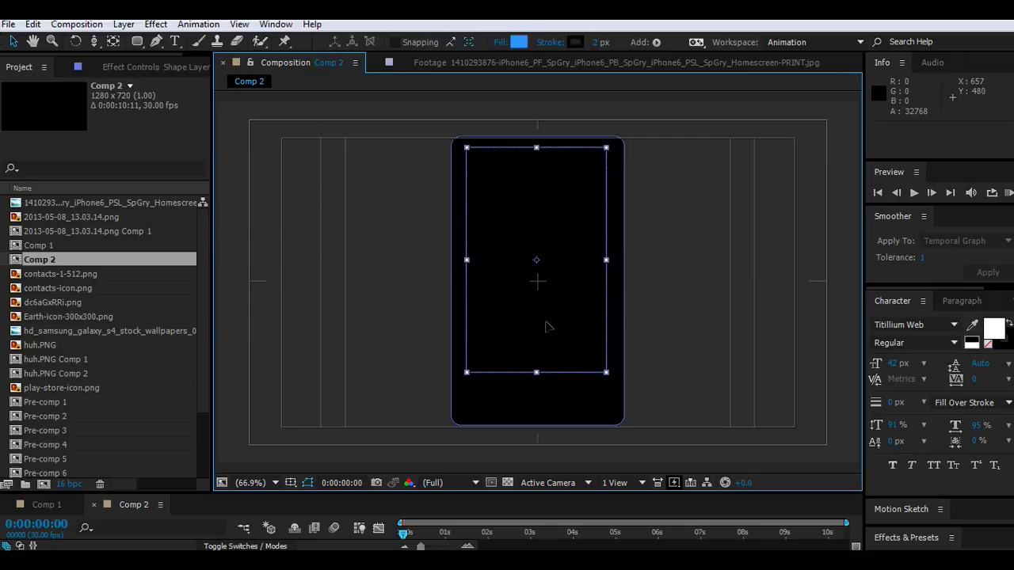
mouse_move(606, 373)
mouse_down()
mouse_move(607, 381)
mouse_move(581, 370)
mouse_up()
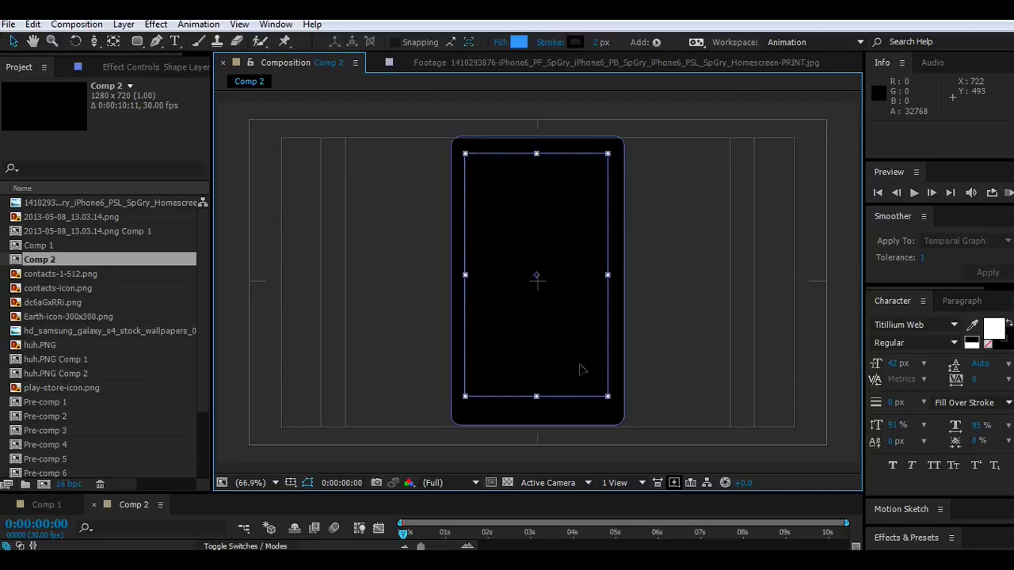
drag(465, 154, 463, 151)
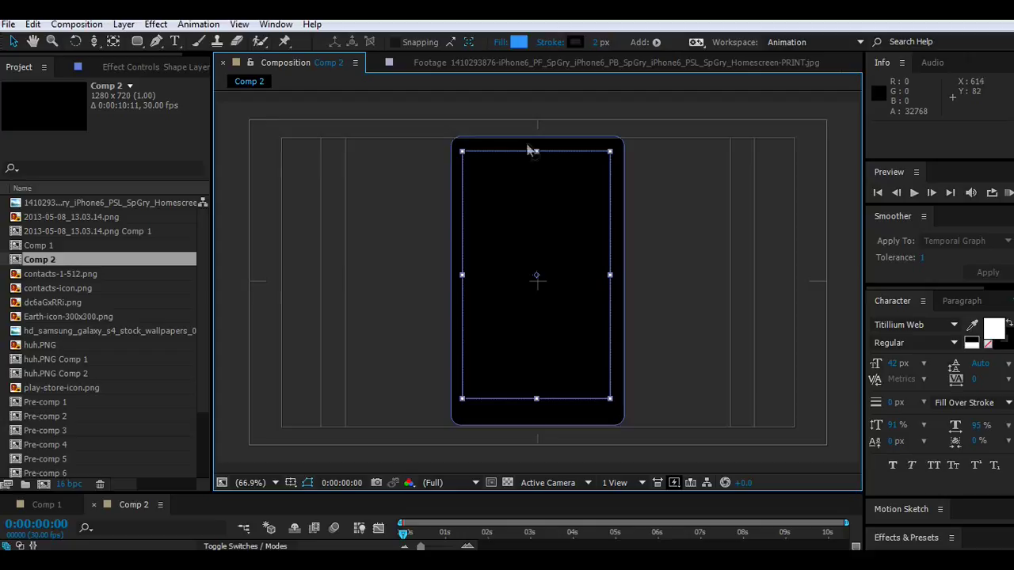
drag(537, 151, 536, 148)
key(ctrl+z)
key(ctrl+z)
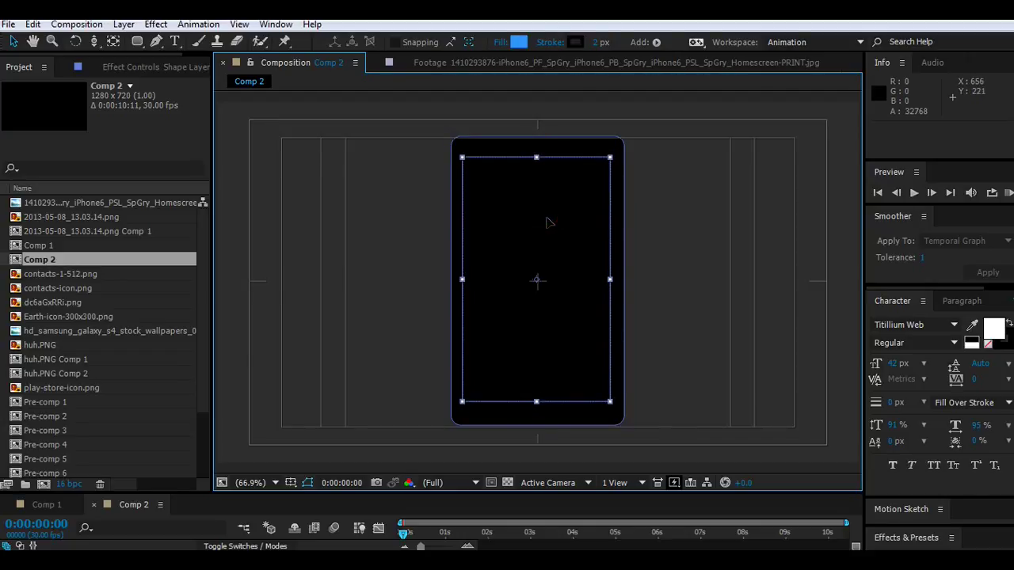
drag(545, 213, 547, 215)
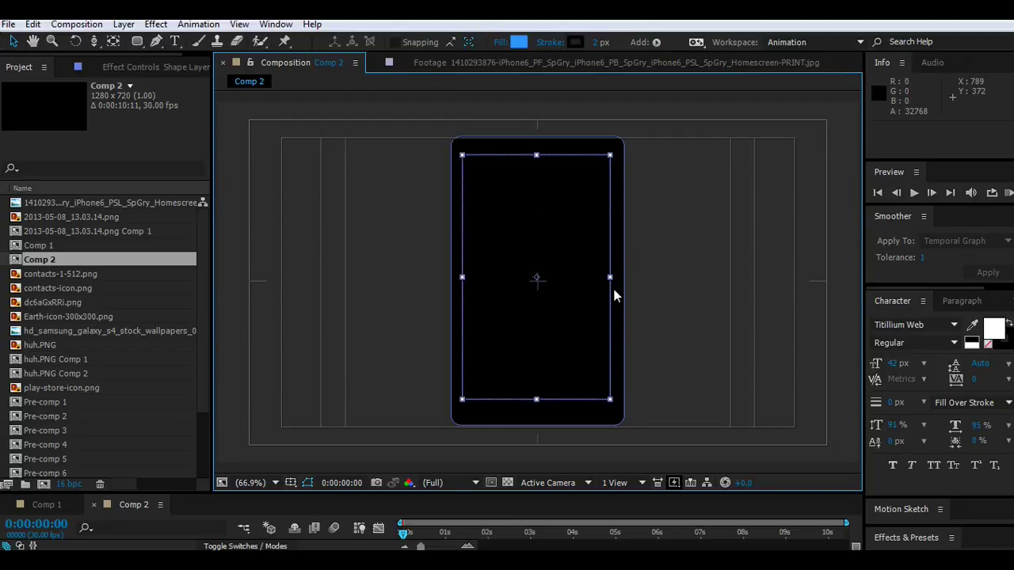
drag(576, 289, 577, 290)
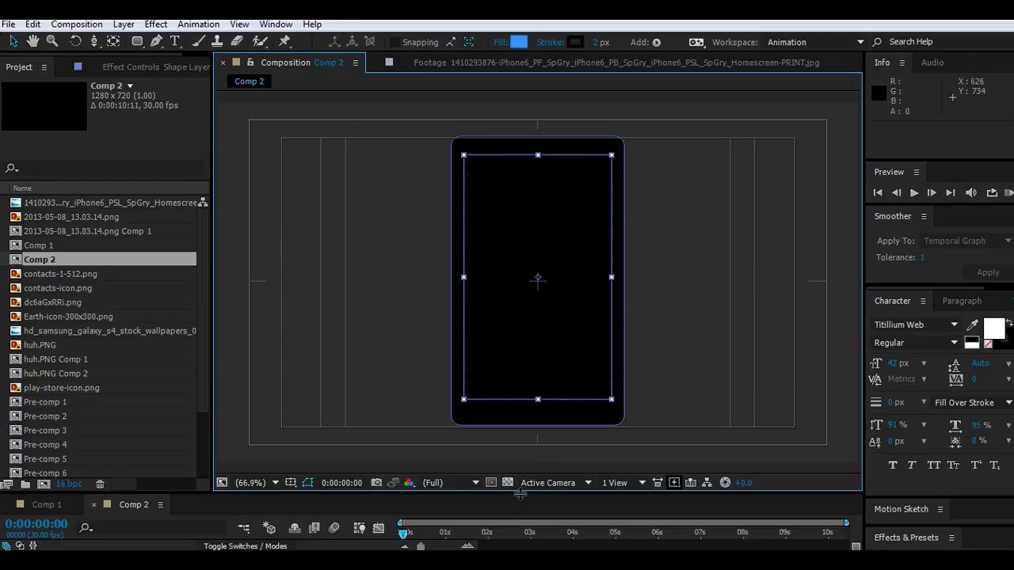
Select Rectangle Path 1 under Group 1 and bring up its Add menu of shape contents.
drag(523, 492, 522, 391)
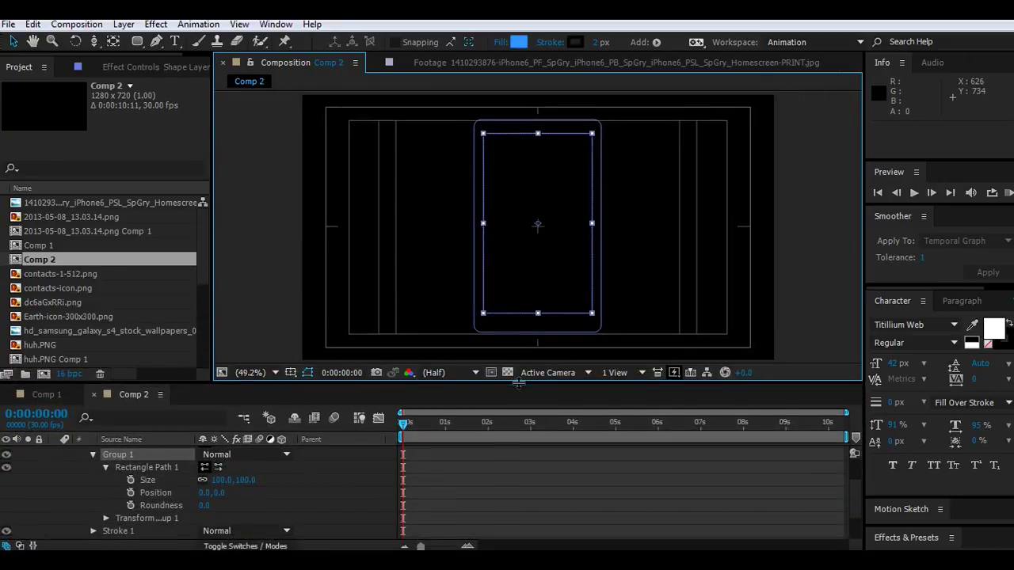
click(124, 478)
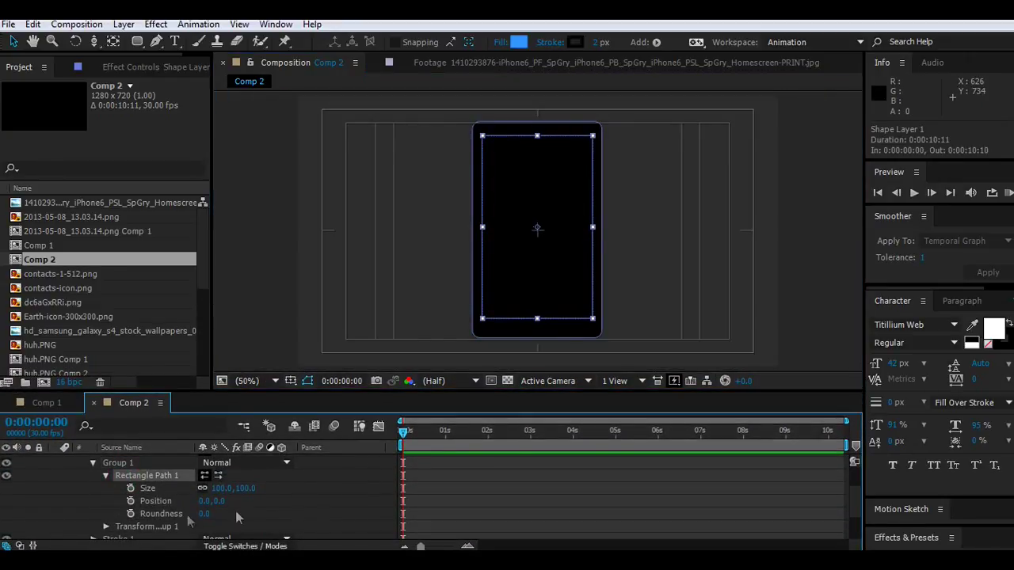
scroll(280, 497, up, 1)
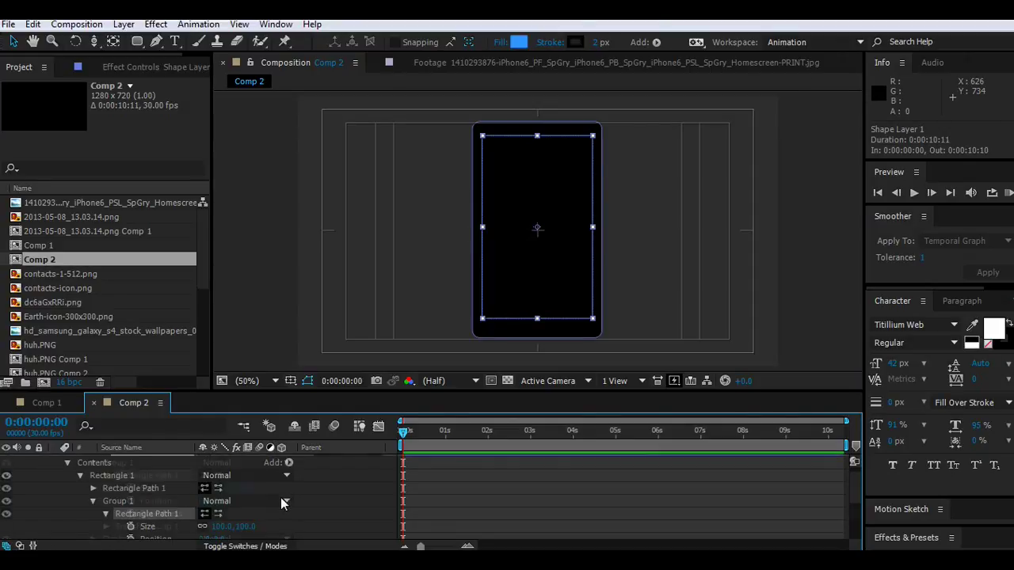
click(288, 463)
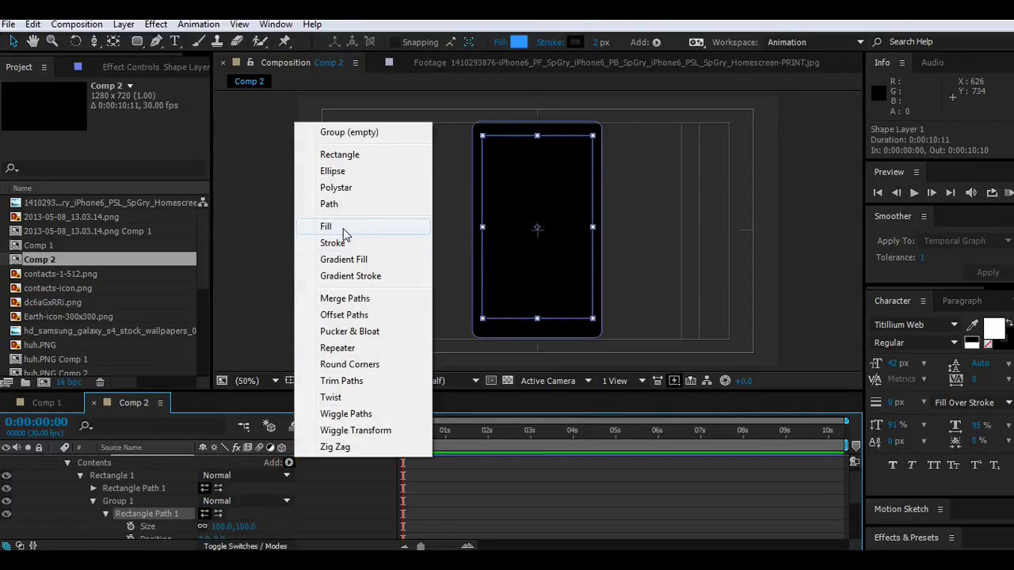
Add a Fill to the inner rectangle's group and set its colour to white (FFFFFF).
click(344, 228)
click(106, 536)
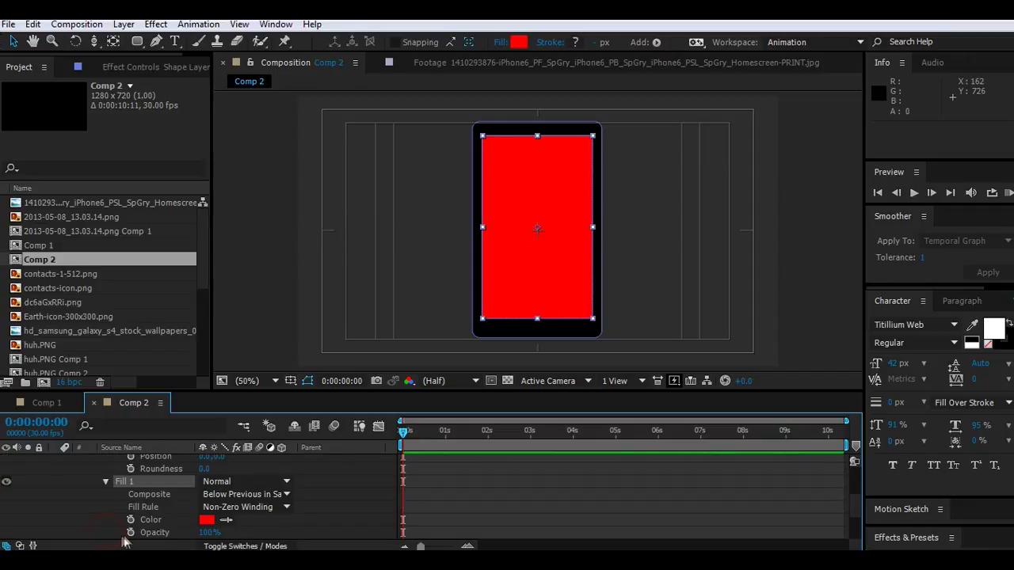
click(206, 520)
click(111, 204)
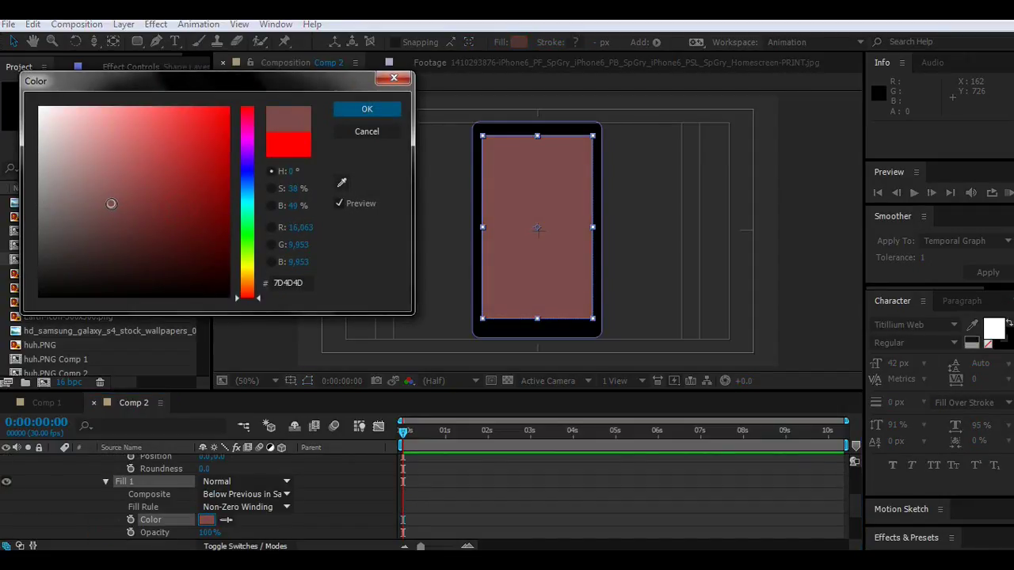
drag(95, 217, 24, 95)
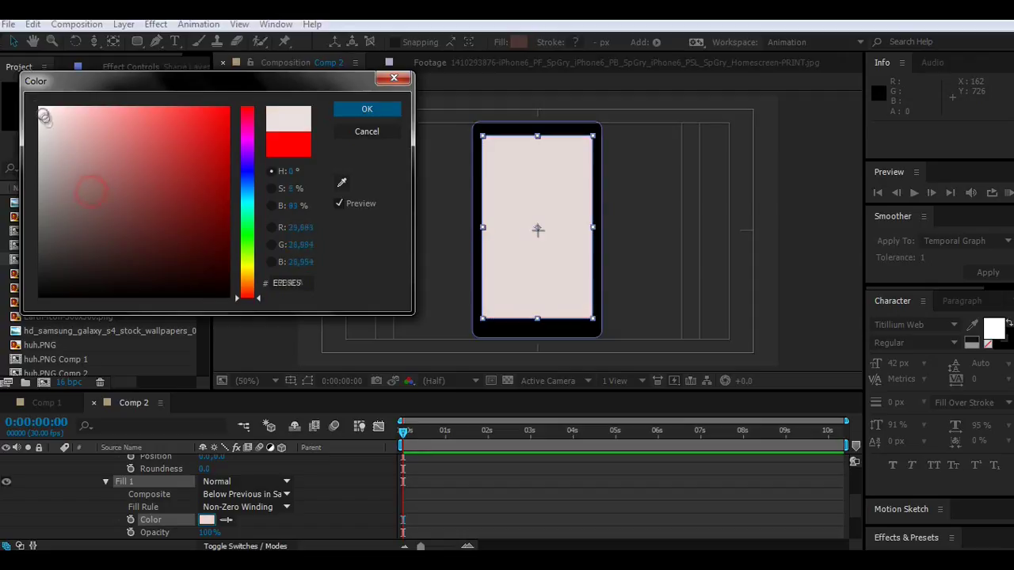
click(369, 108)
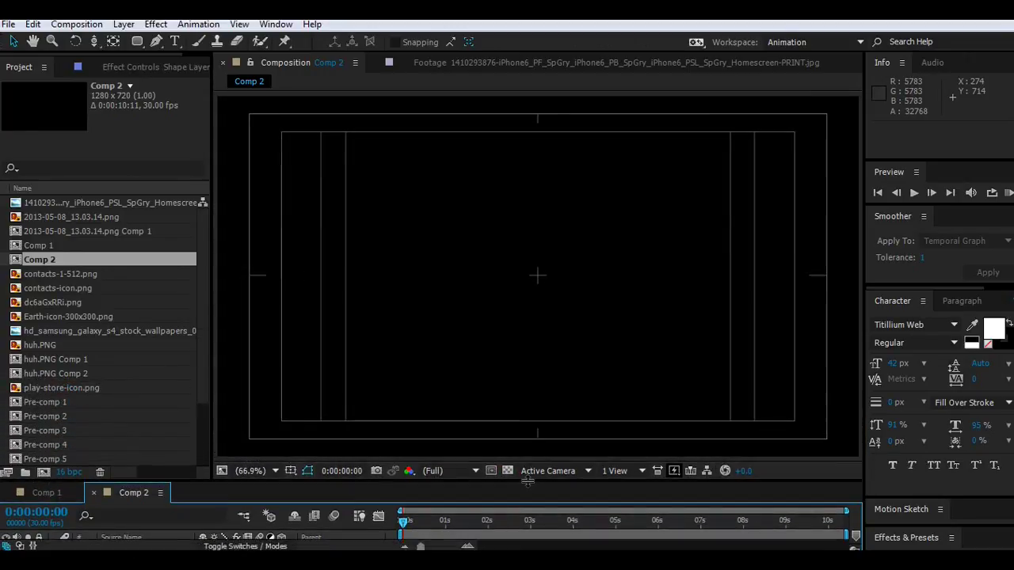
Collapse Shape Layer 1 in the timeline and deselect all layers.
drag(507, 389, 531, 491)
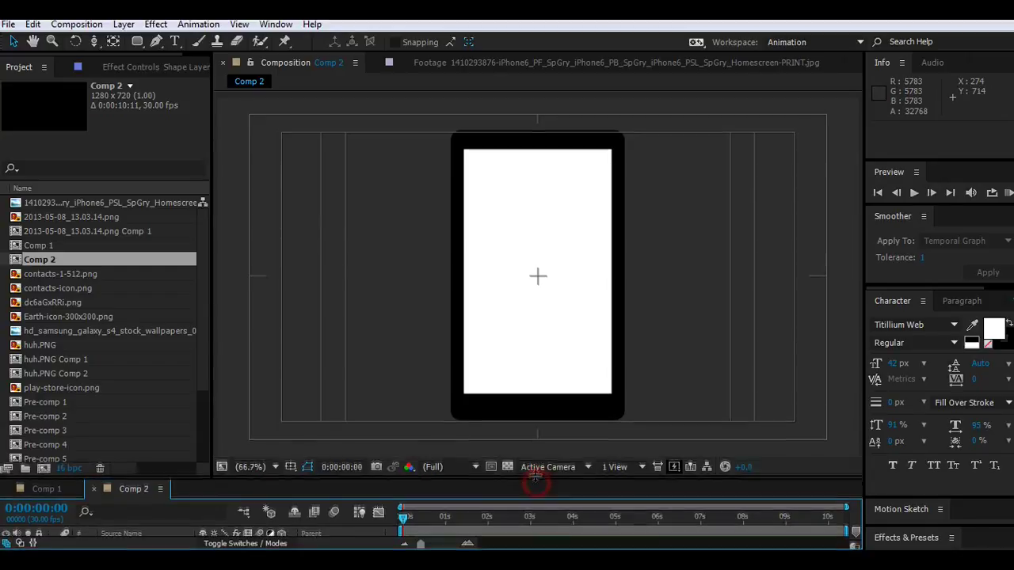
drag(536, 485, 499, 365)
scroll(179, 497, up, 5)
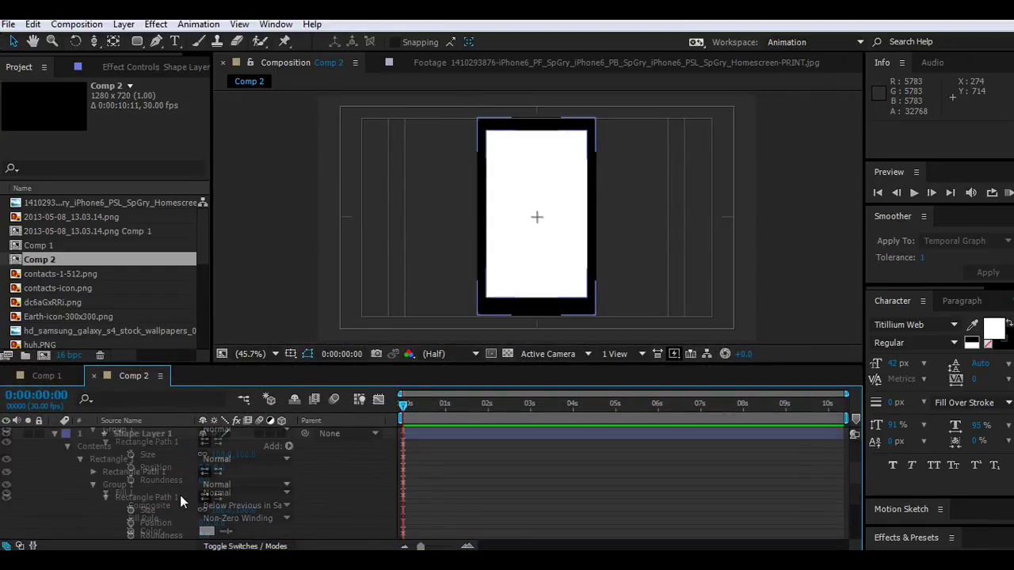
click(54, 434)
key(ctrl+shift+a)
Save the project and bring up the shape tool flyout.
click(8, 25)
click(52, 131)
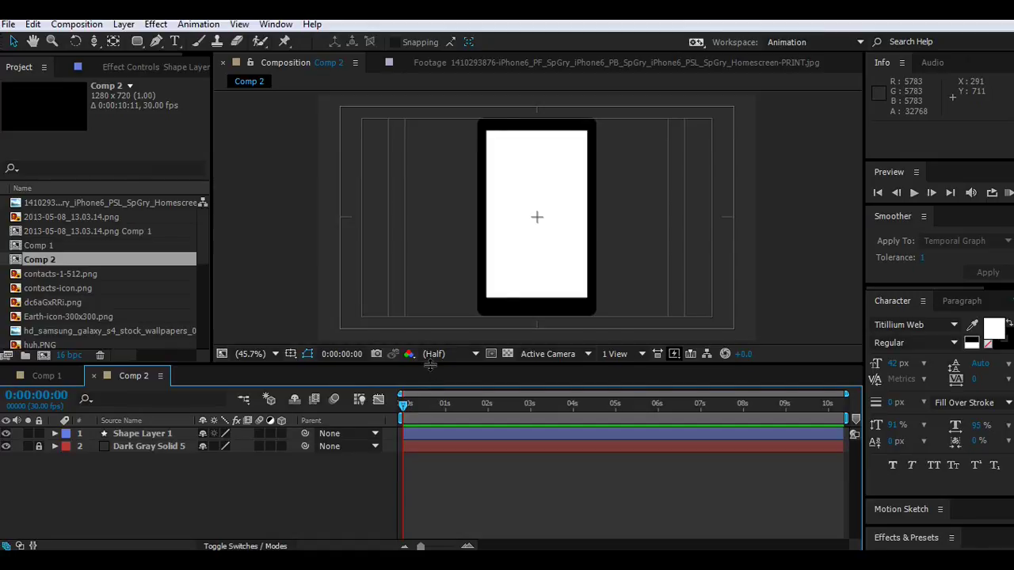
drag(430, 365, 430, 434)
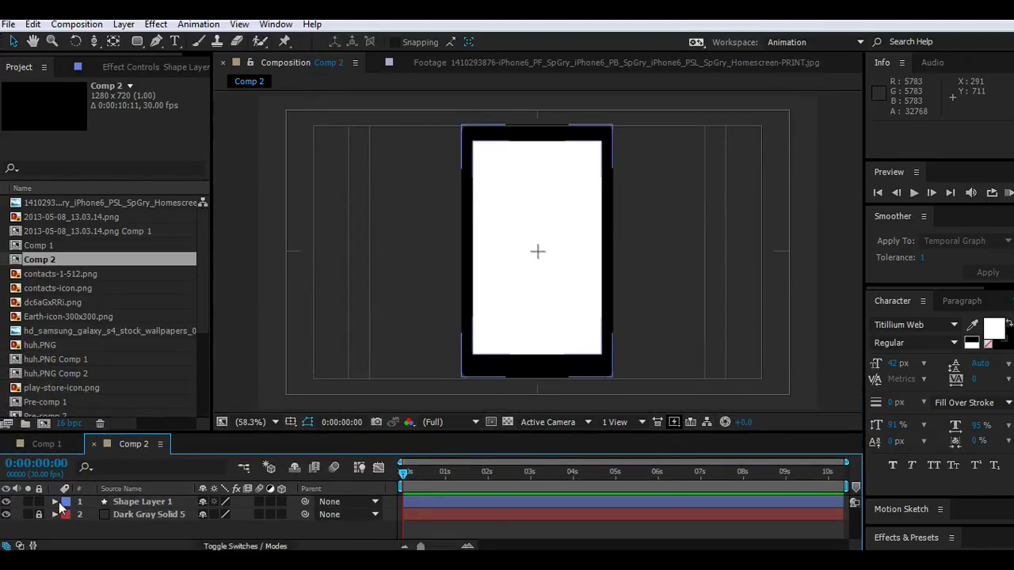
click(55, 502)
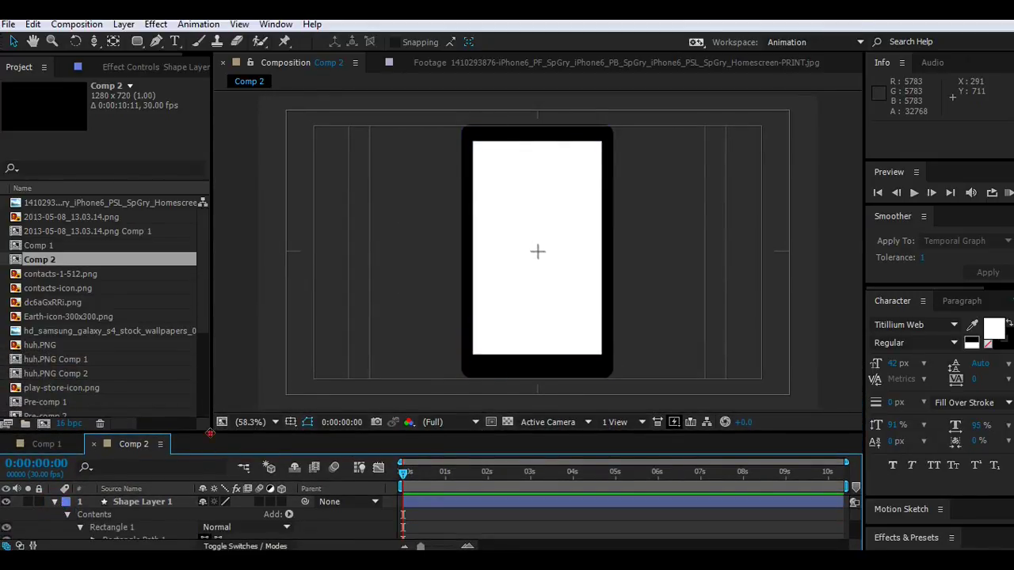
click(55, 501)
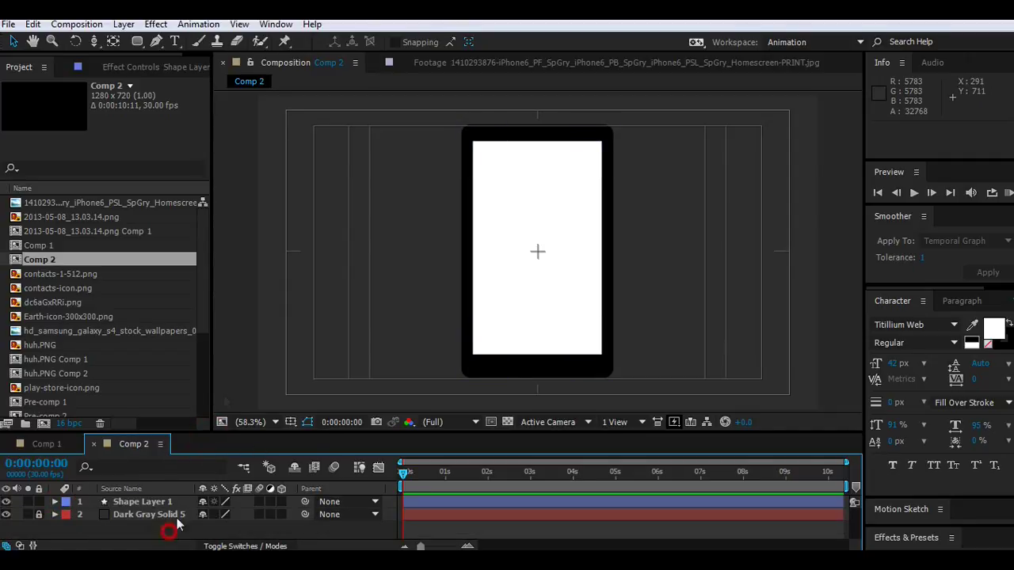
click(137, 41)
At 100% zoom, draw a small Ellipse tool circle on the phone's bottom bezel as the home button.
click(197, 79)
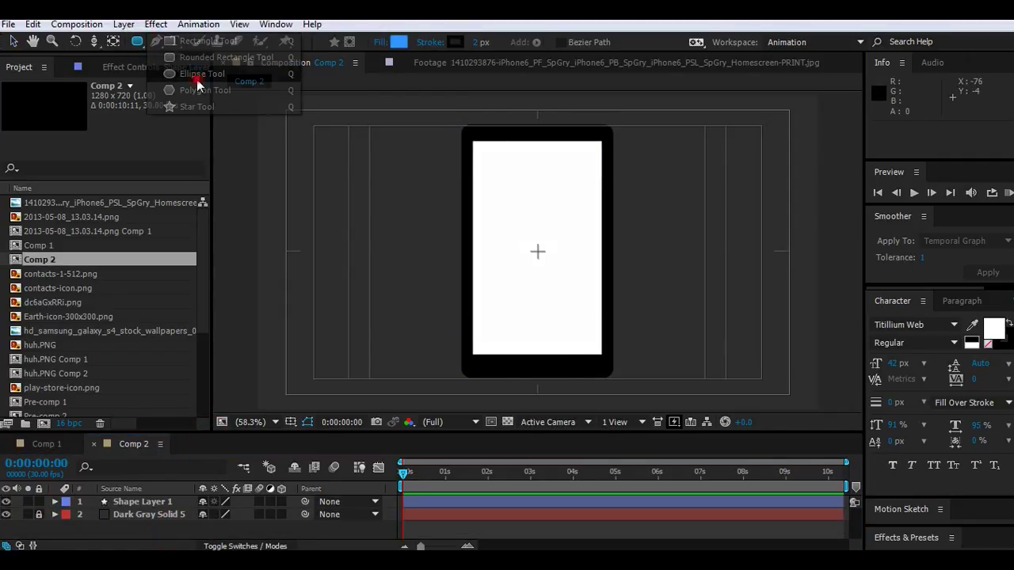
key(period)
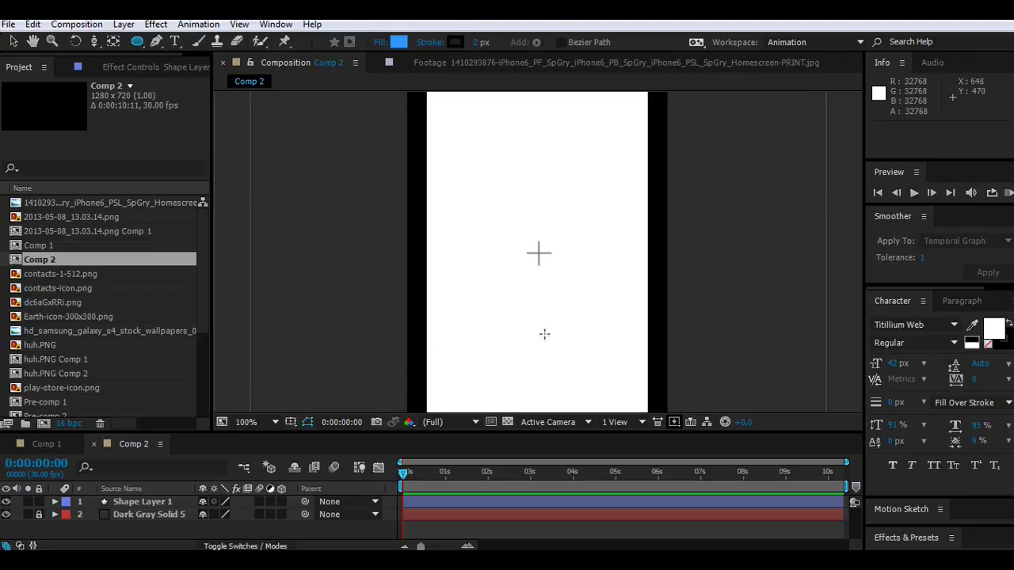
drag(543, 328, 522, 182)
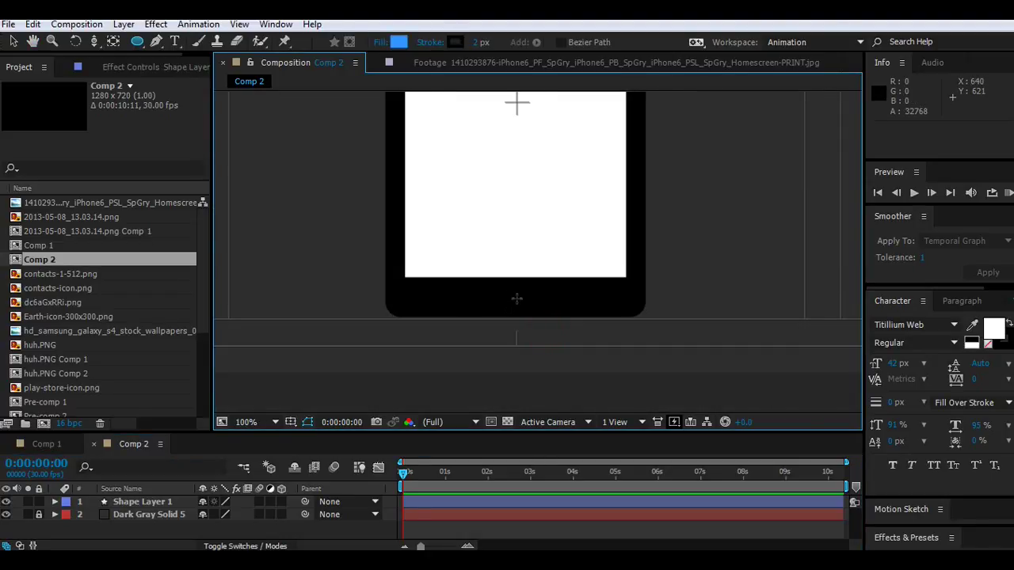
drag(515, 294, 533, 309)
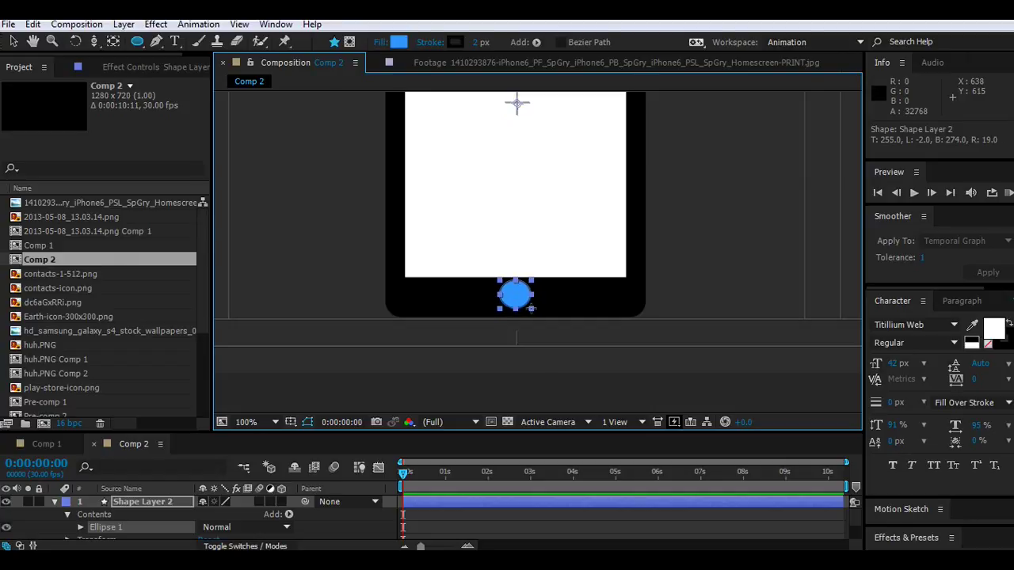
drag(532, 309, 531, 308)
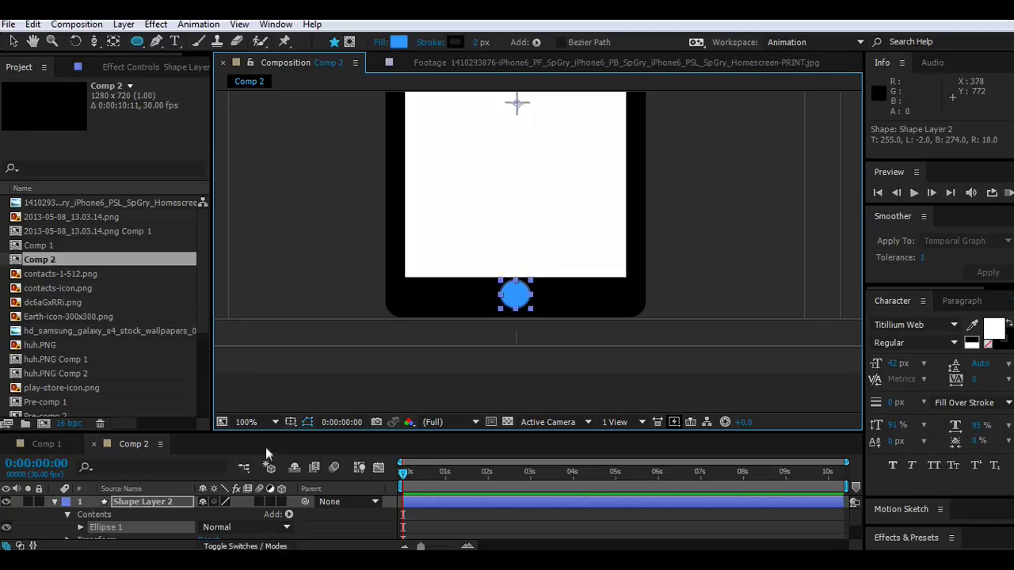
drag(268, 433, 268, 403)
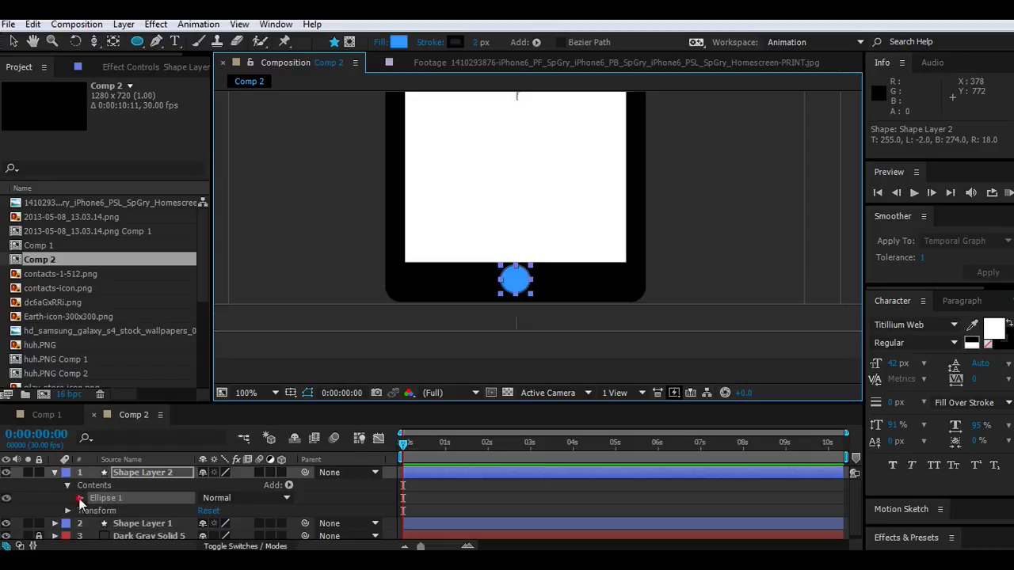
Turn off the home-button circle's blue fill and set its stroke colour to white.
click(79, 498)
click(6, 519)
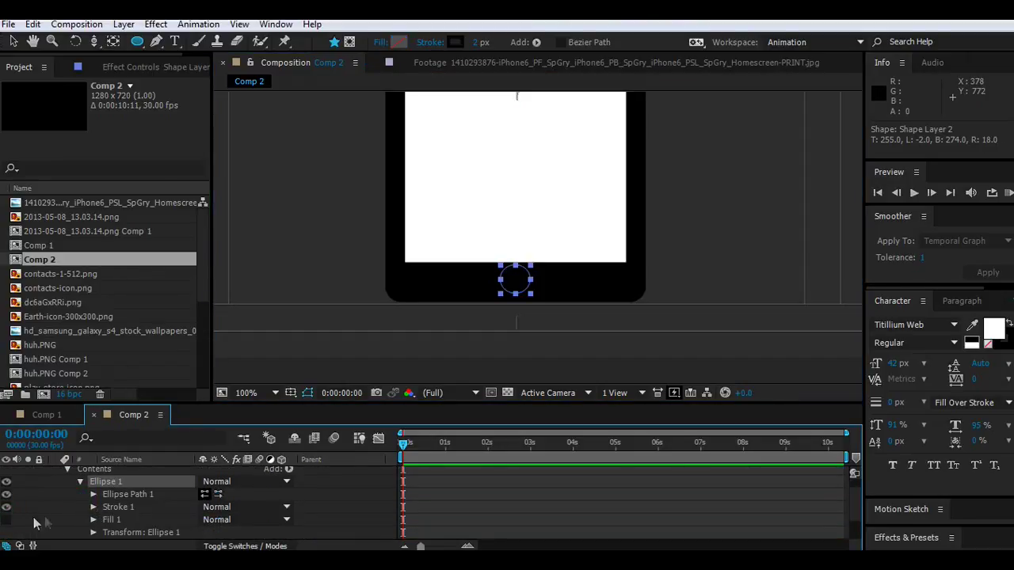
click(94, 508)
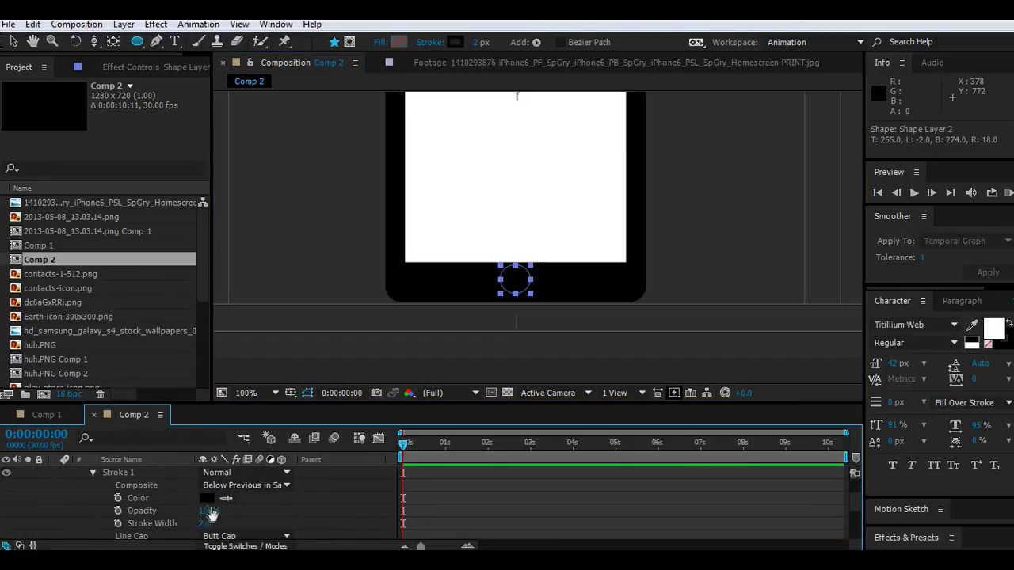
click(207, 498)
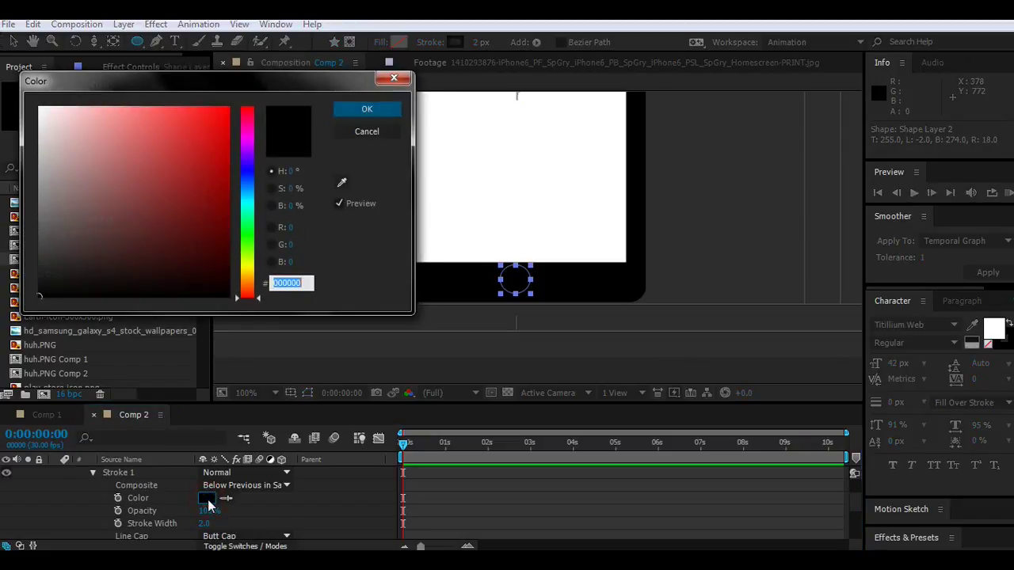
click(61, 129)
drag(78, 145, 38, 106)
click(350, 108)
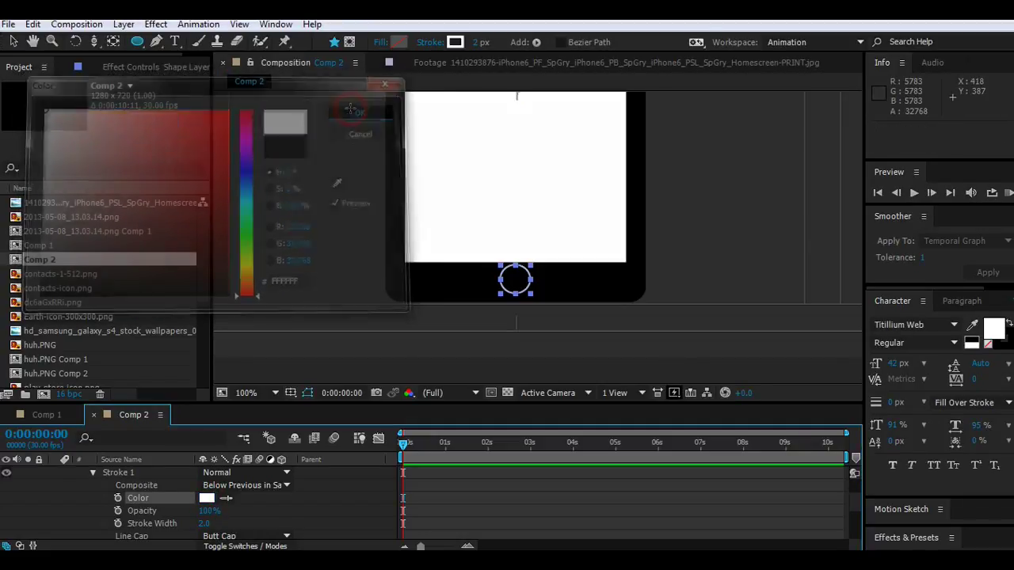
click(289, 506)
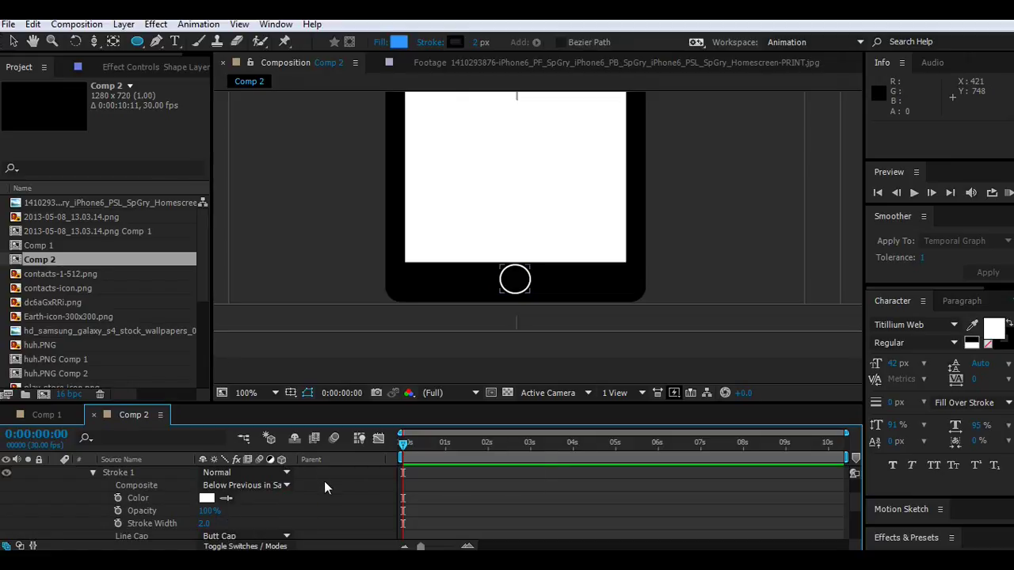
Move the home-button ring slightly lower on the bezel and squeeze it to 83% width.
click(13, 41)
click(515, 291)
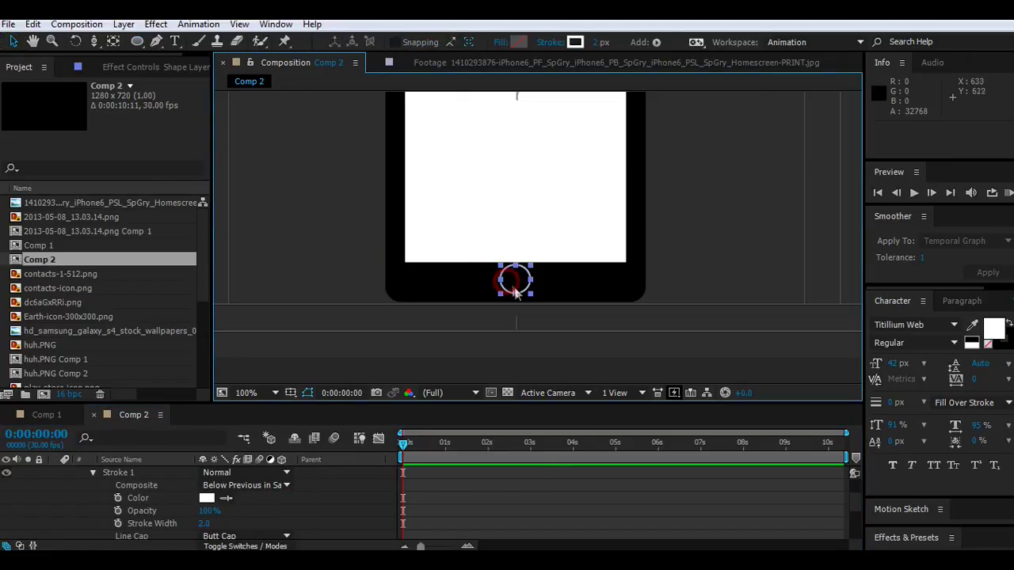
drag(519, 284, 519, 285)
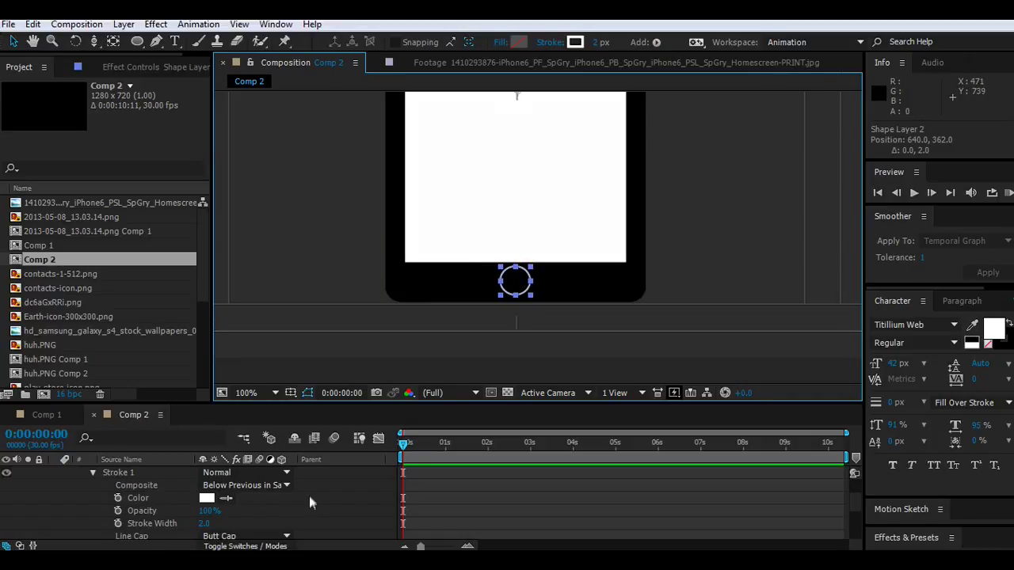
drag(532, 298, 530, 300)
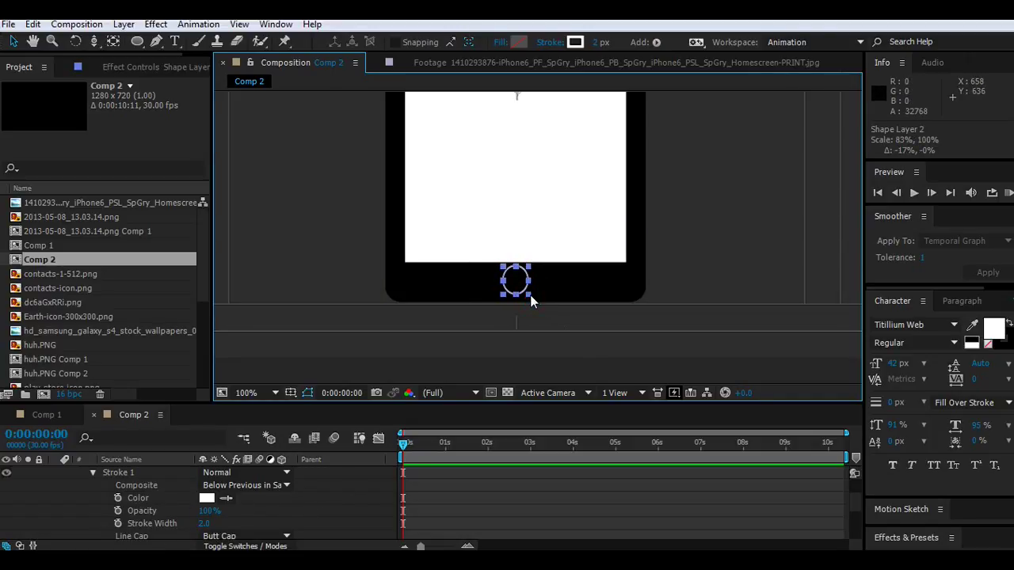
click(331, 513)
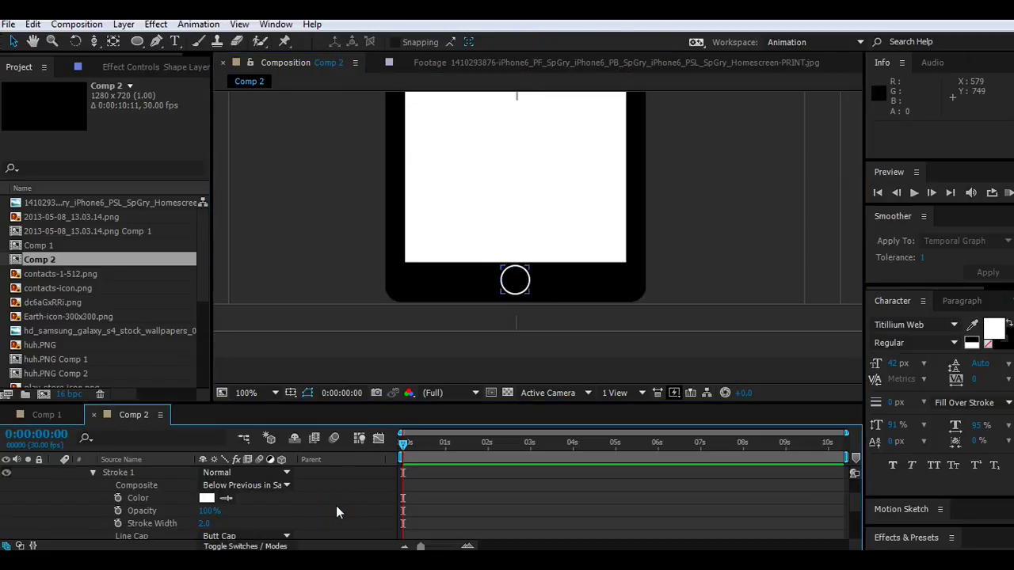
click(518, 287)
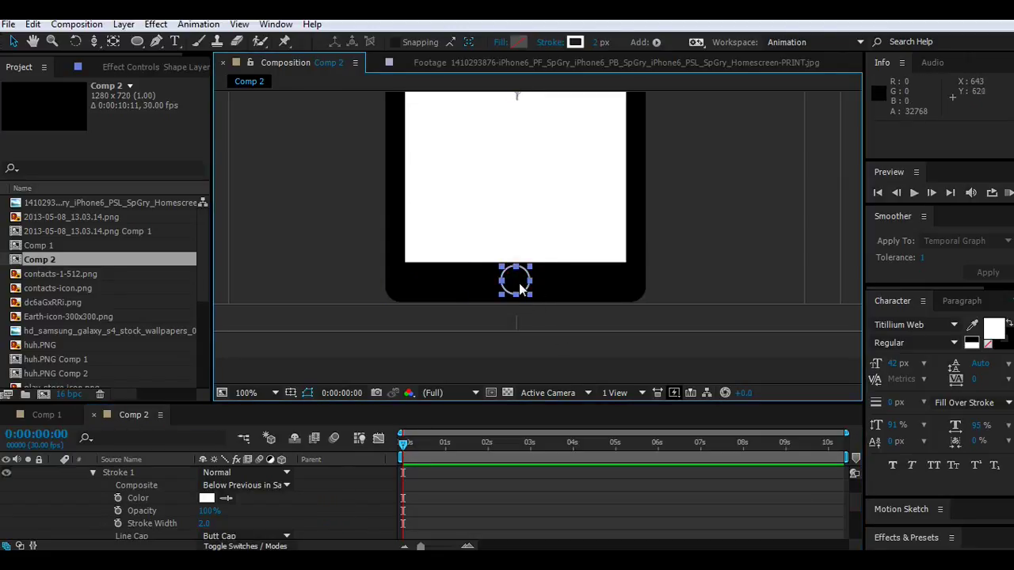
drag(519, 286, 520, 288)
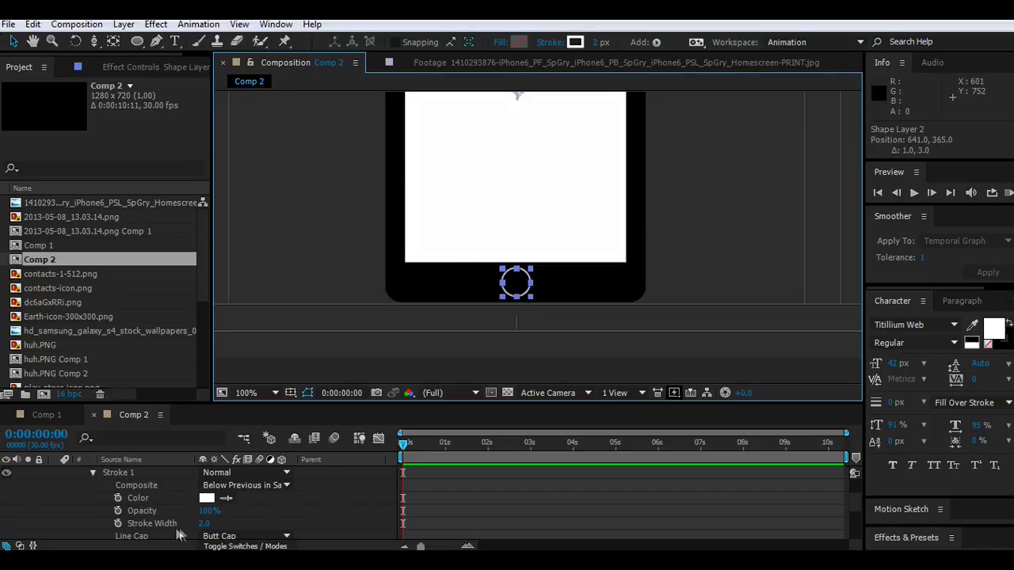
Raise the ring's stroke width from 2 to 5 px.
drag(205, 524, 207, 524)
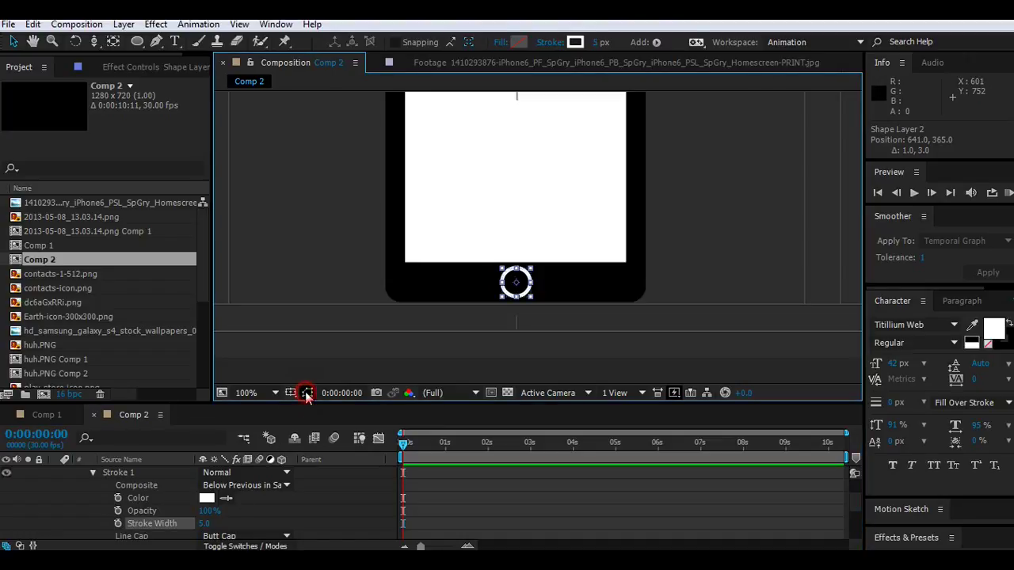
click(345, 508)
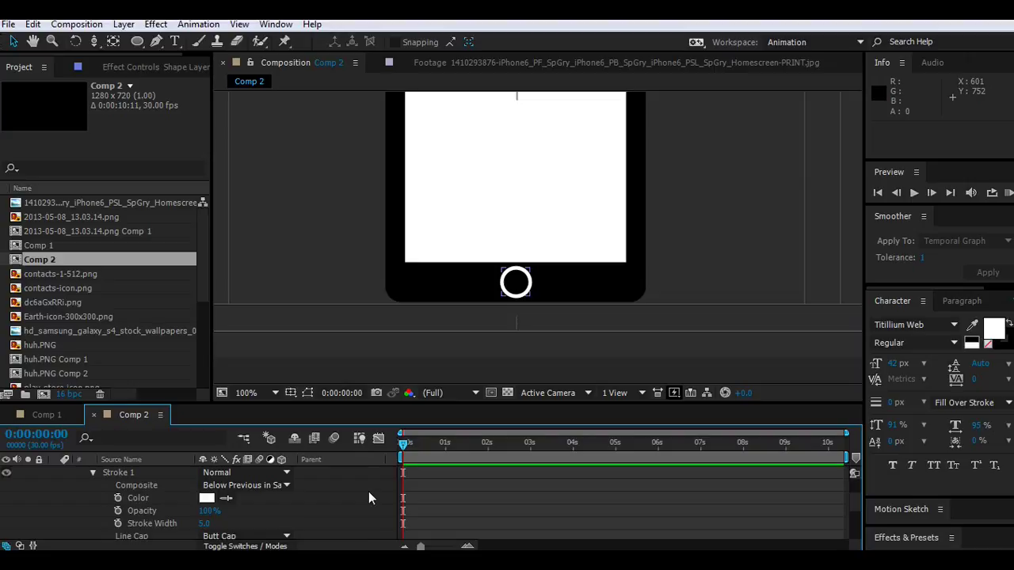
click(270, 393)
Fit the composition in the viewer, collapse Shape Layer 2 and save the project.
click(307, 141)
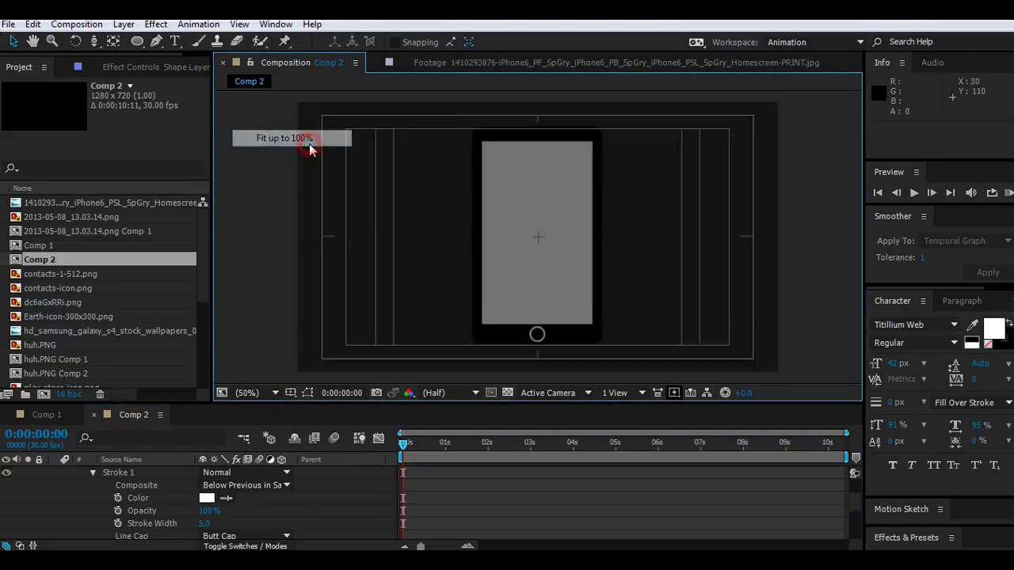
scroll(156, 510, up, 2)
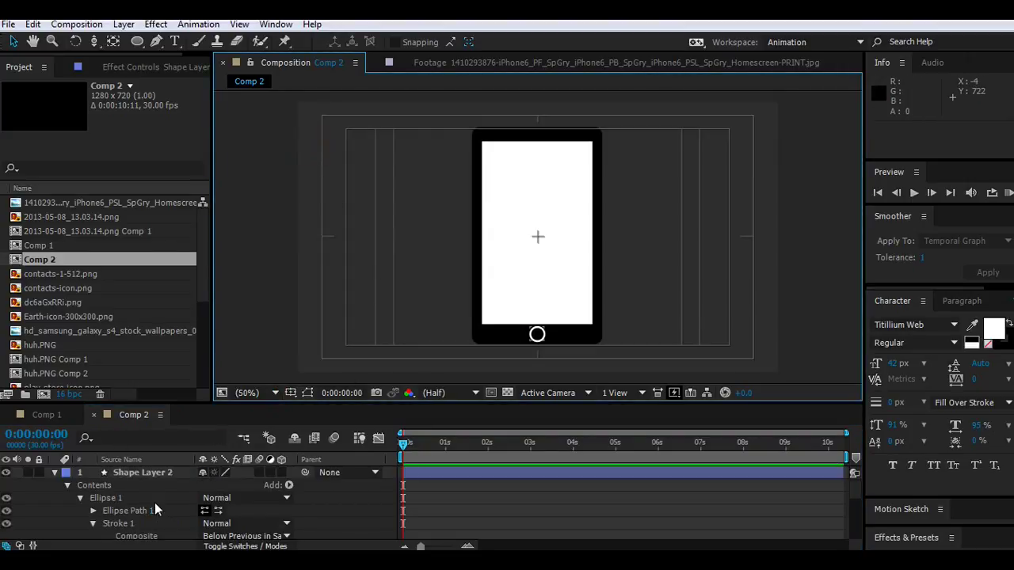
click(55, 473)
click(8, 24)
click(45, 131)
Save a copy of the project, overwriting the existing copy.
click(8, 24)
mouse_move(41, 145)
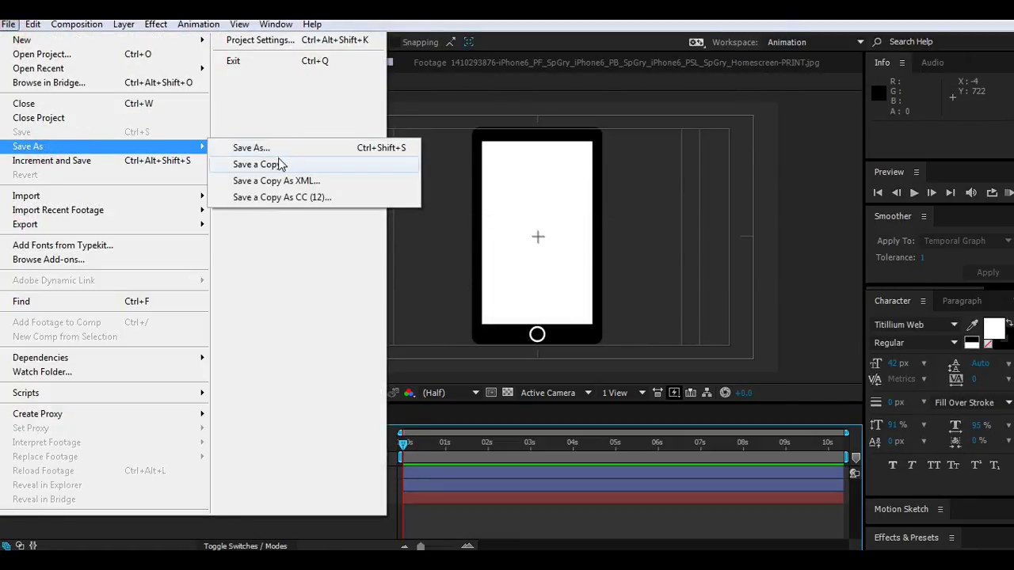
click(273, 164)
click(377, 363)
click(546, 284)
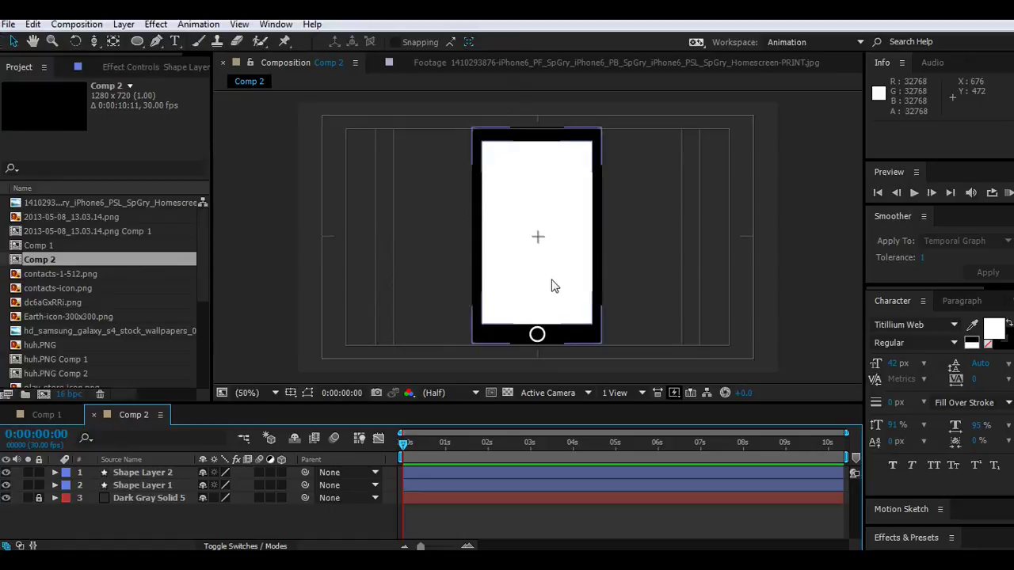
drag(267, 403, 289, 437)
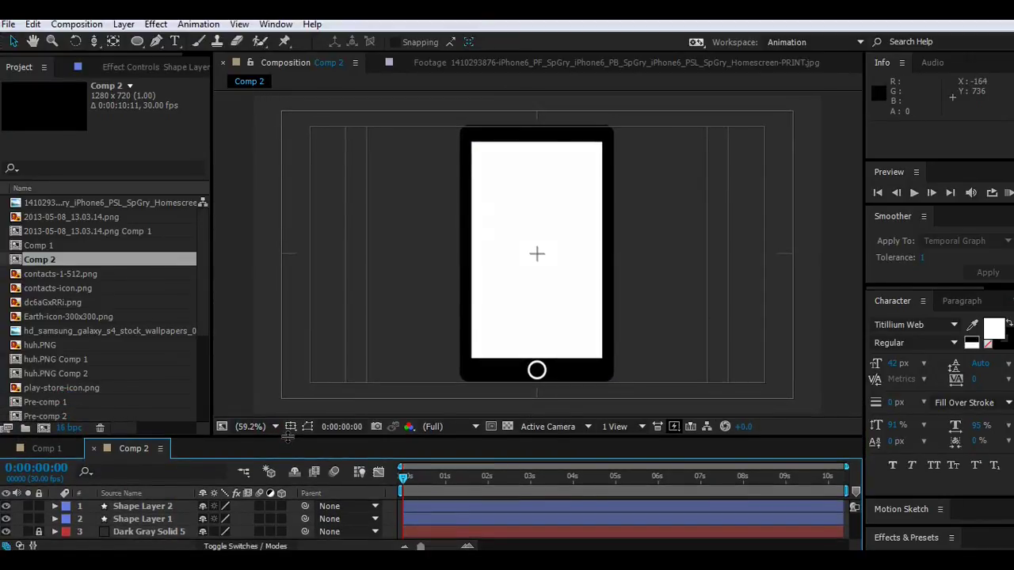
Review the project's footage items, from the homescreen image to huh.PNG, then pick the Rounded Rectangle Tool.
click(54, 216)
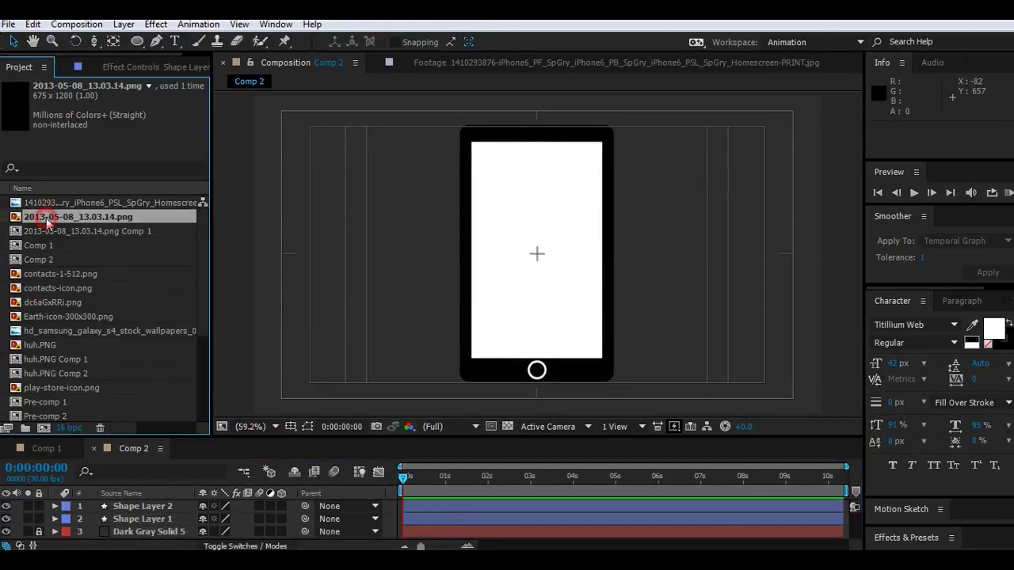
click(53, 205)
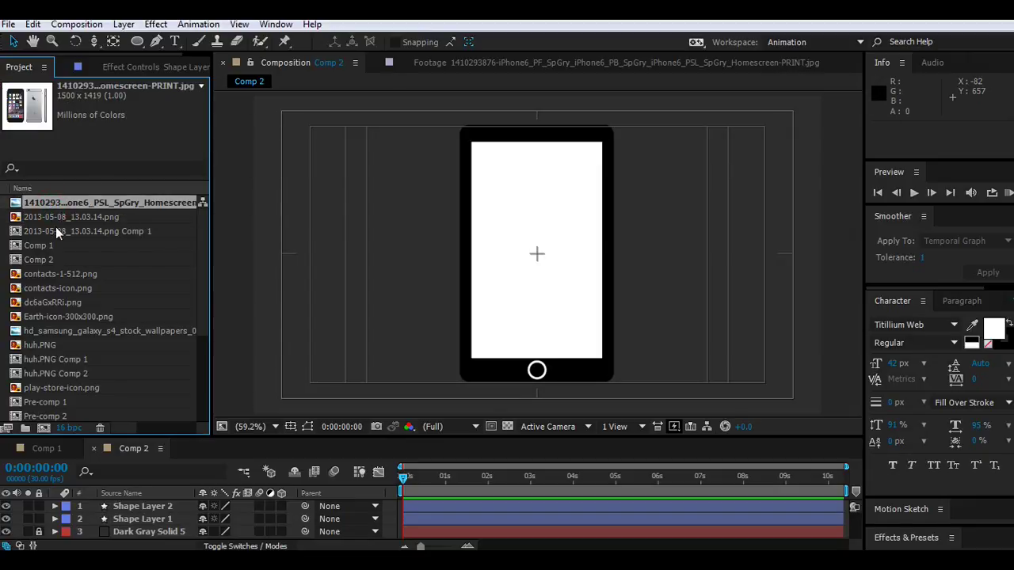
click(55, 230)
click(49, 274)
click(52, 289)
click(55, 316)
click(55, 331)
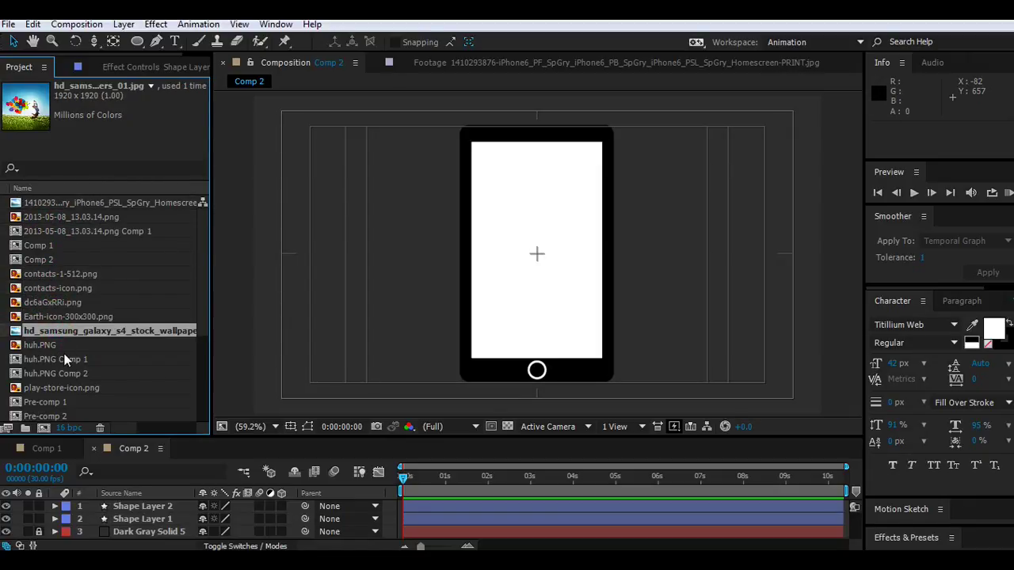
click(43, 345)
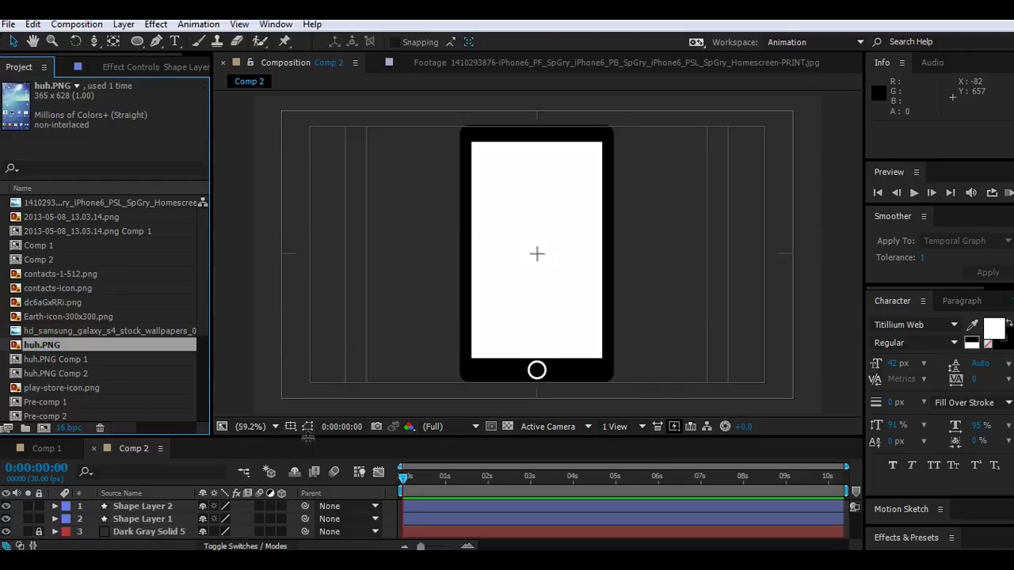
drag(308, 438, 305, 424)
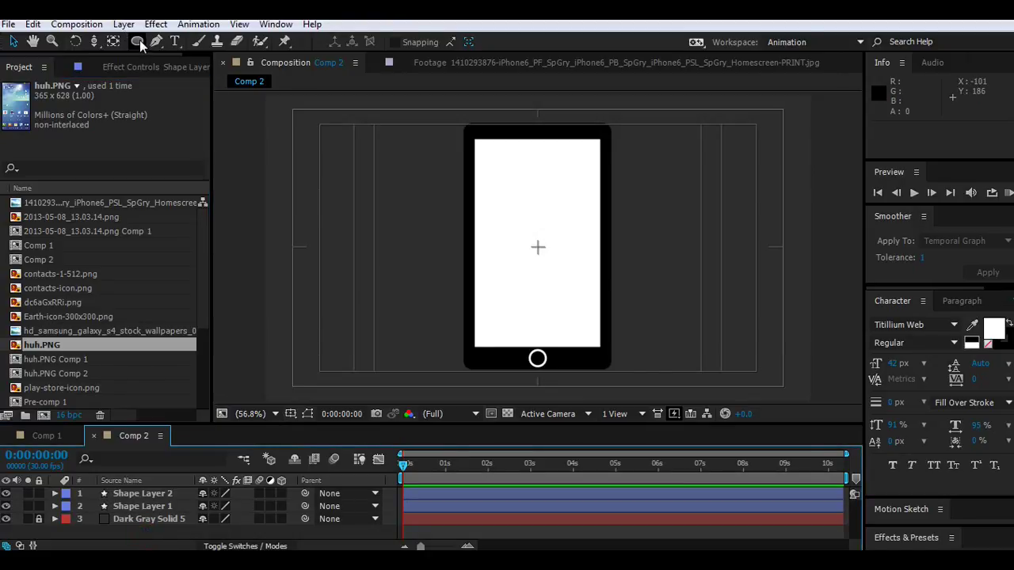
drag(136, 42, 204, 61)
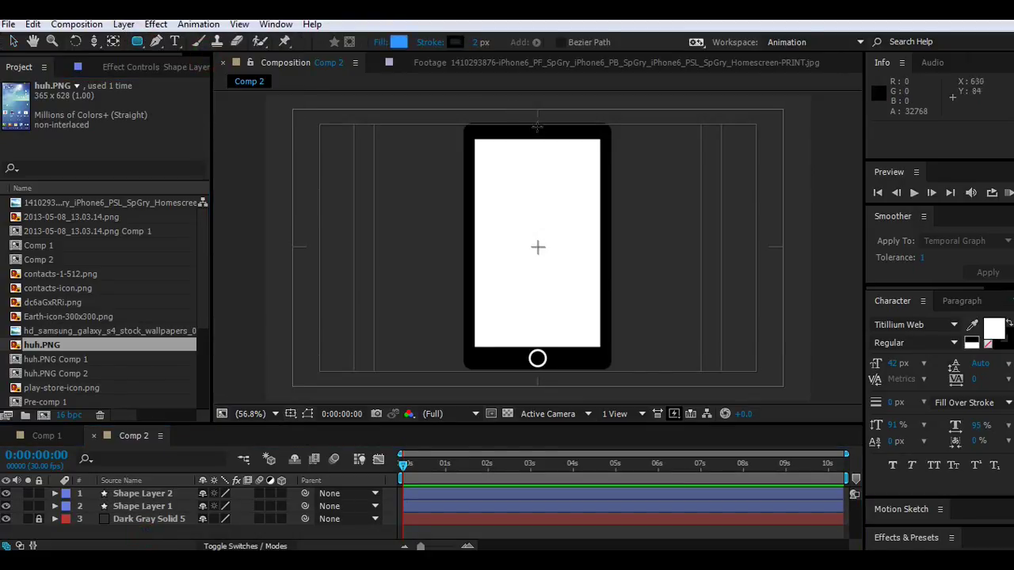
Draw a small blue rounded rectangle on the phone's top bezel.
key(slash)
mouse_move(536, 118)
mouse_down()
mouse_move(512, 244)
mouse_move(549, 219)
mouse_up()
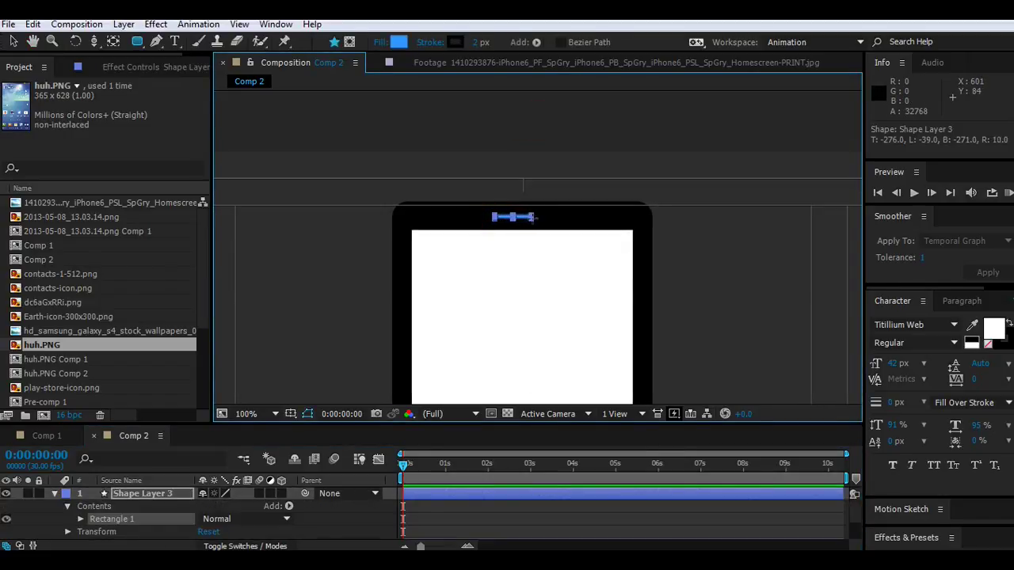
drag(552, 222, 549, 219)
click(348, 511)
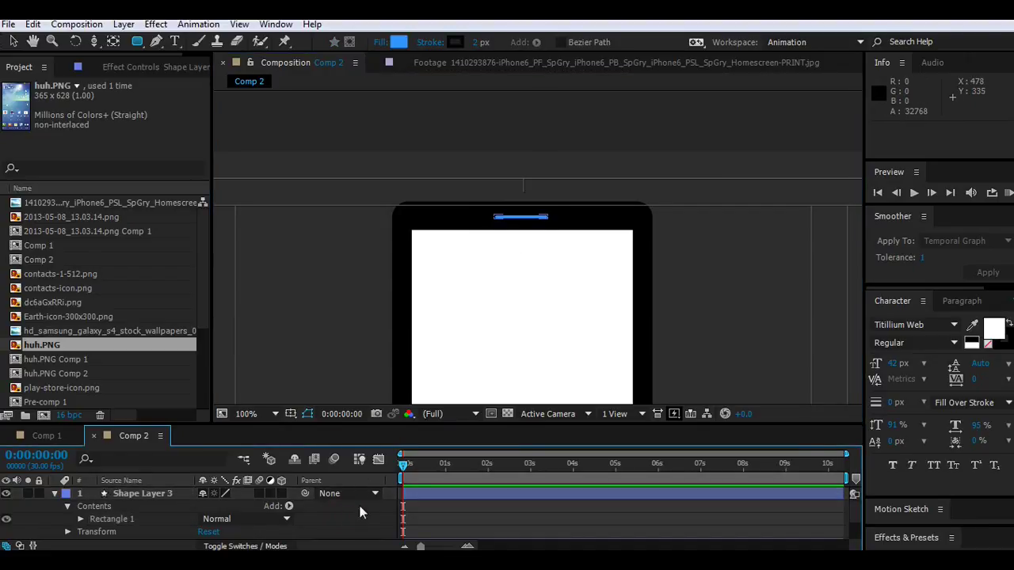
Set the bar's Rectangle Path size to 87.0 × 7.3.
click(80, 520)
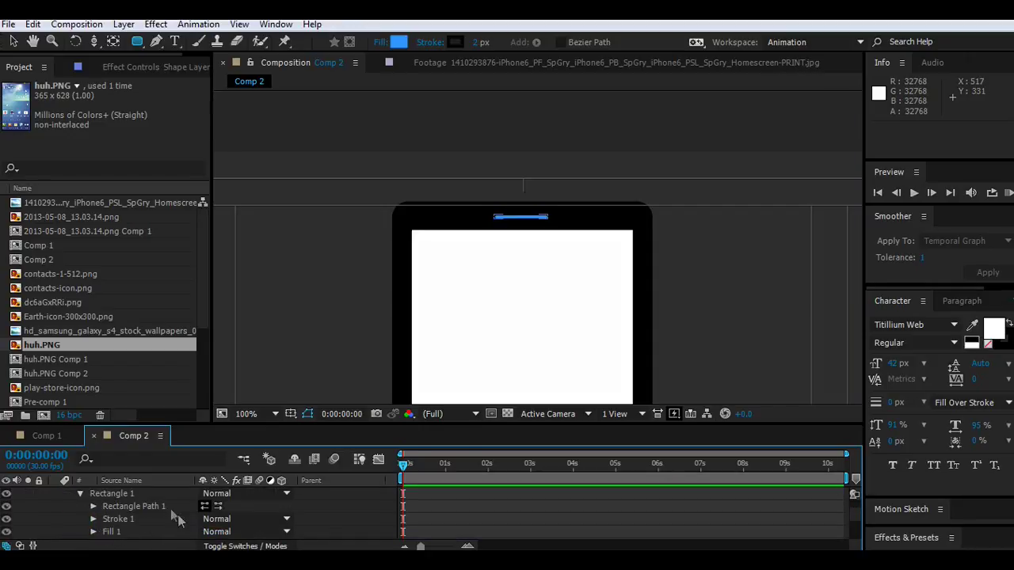
click(92, 507)
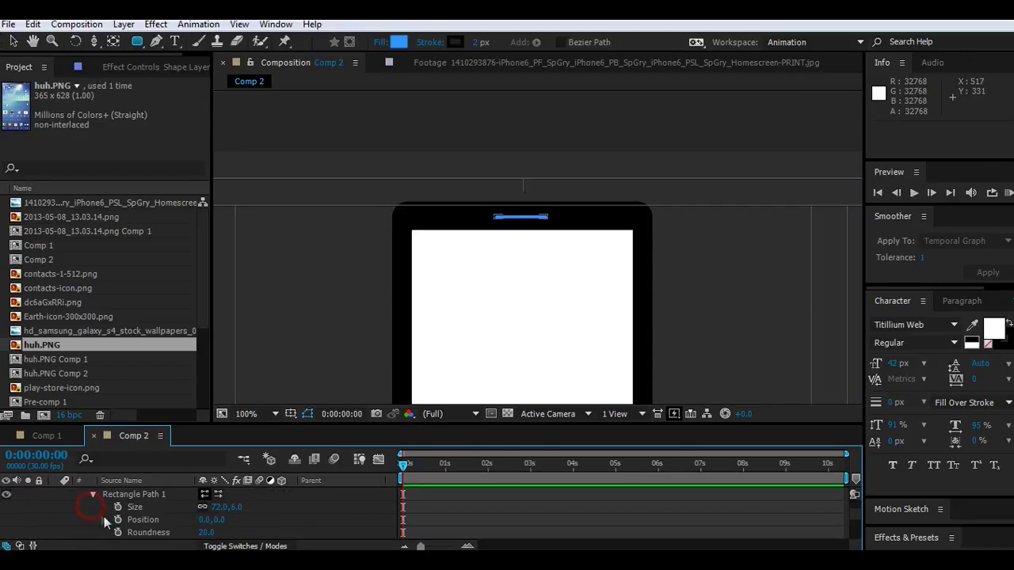
drag(220, 507, 236, 507)
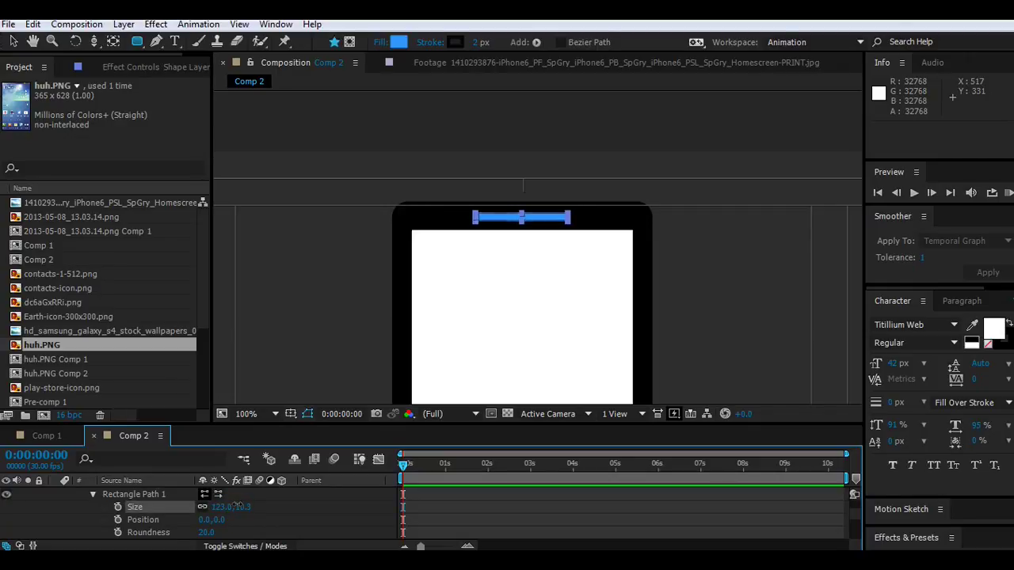
click(328, 508)
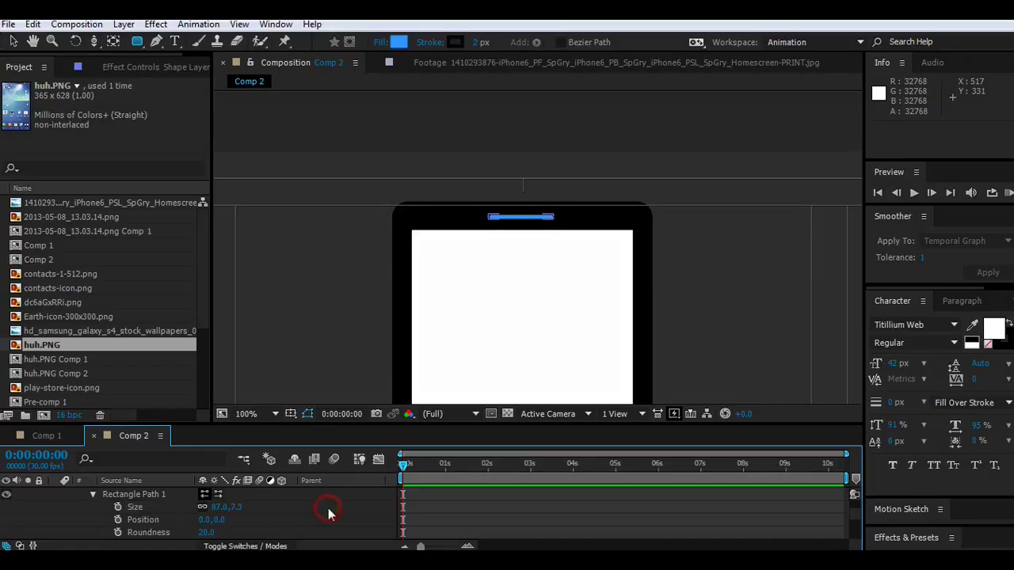
key(comma)
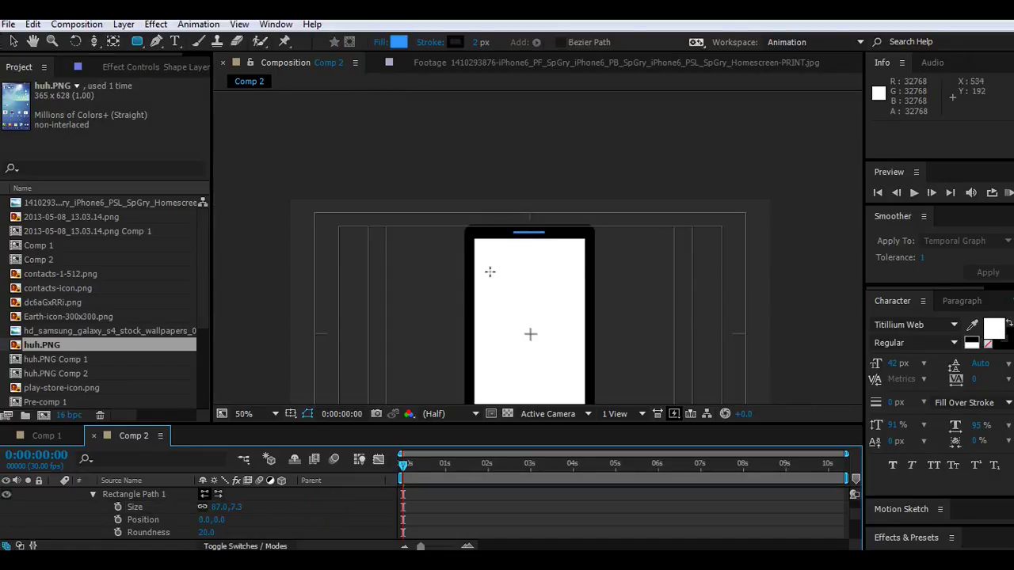
key(period)
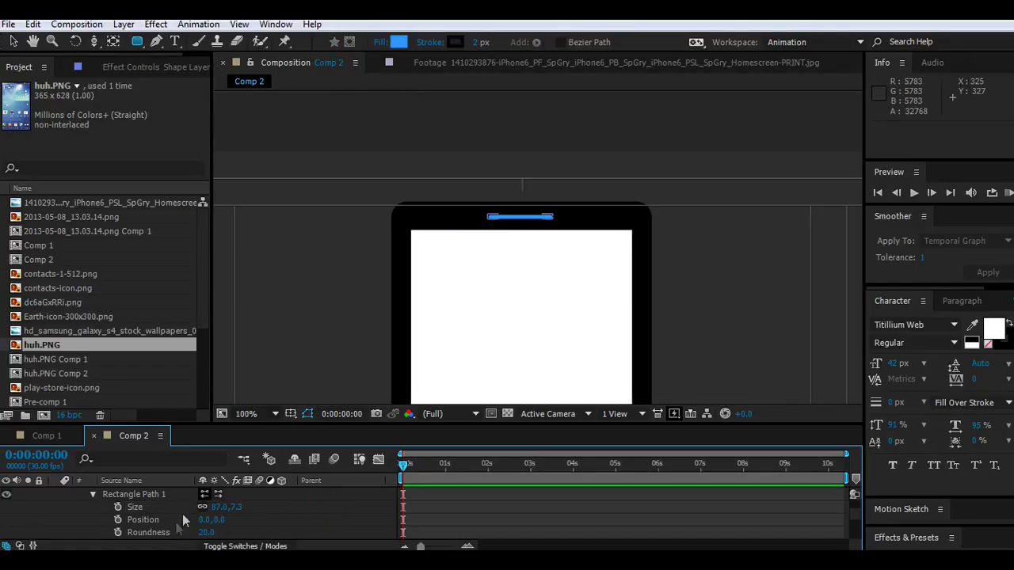
click(159, 496)
key(period)
Narrow the blue bar symmetrically with the Selection tool.
click(13, 42)
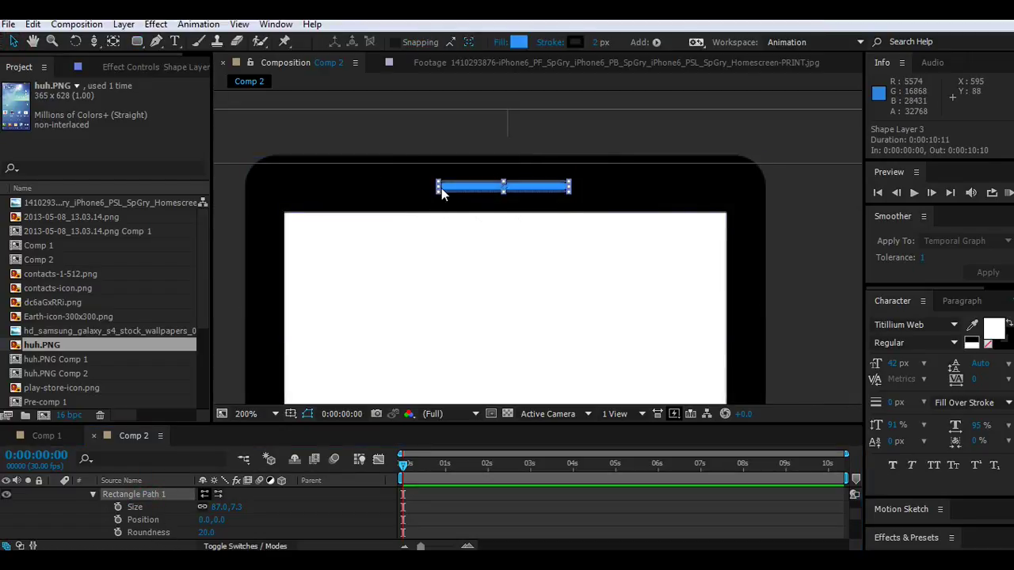
drag(436, 185, 452, 187)
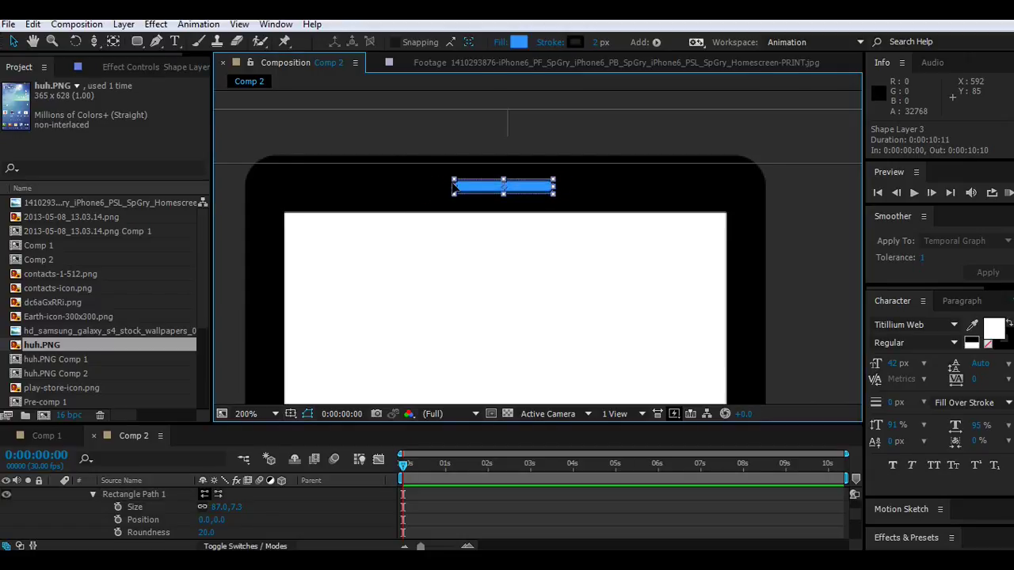
scroll(483, 201, down, 2)
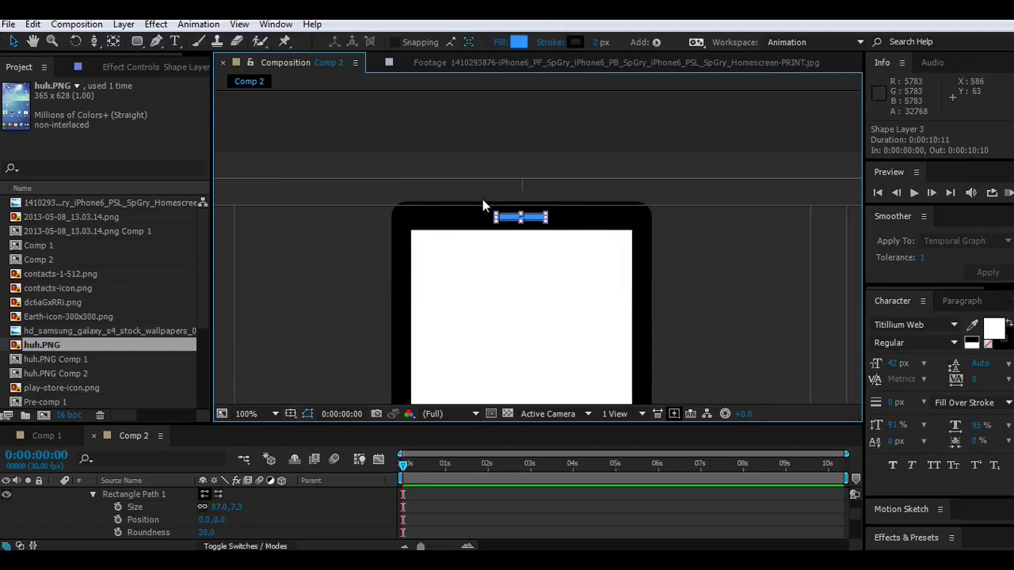
click(334, 517)
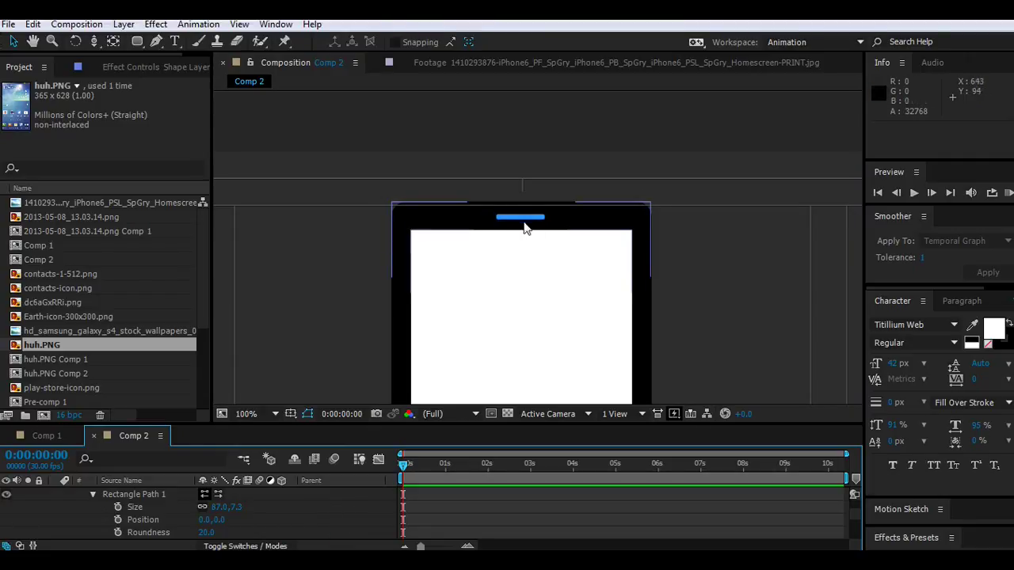
scroll(519, 218, up, 1)
Nudge the bar slightly up and left to position 637.8, 354.5.
click(508, 189)
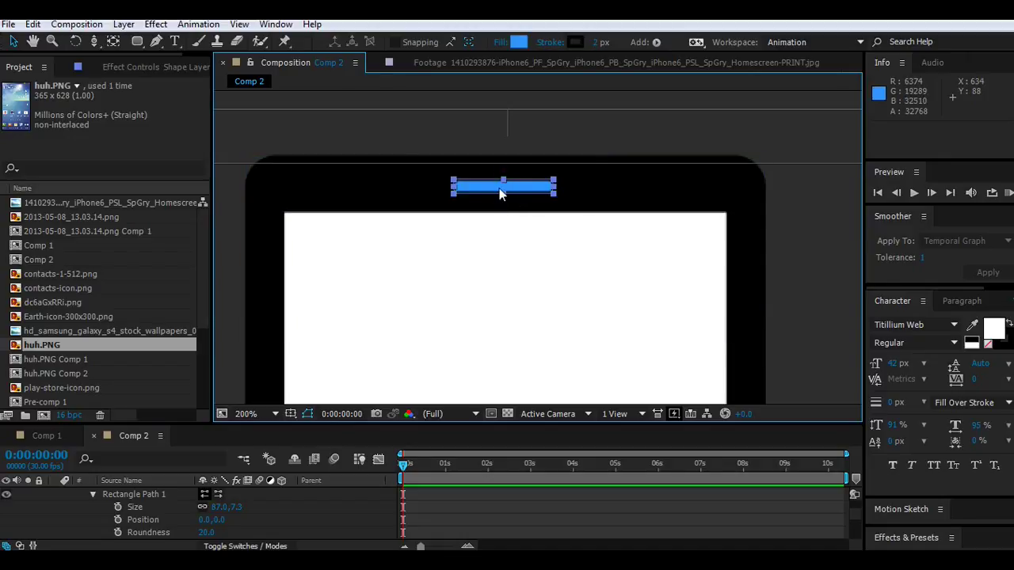
key(period)
drag(502, 199, 592, 310)
drag(548, 252, 542, 235)
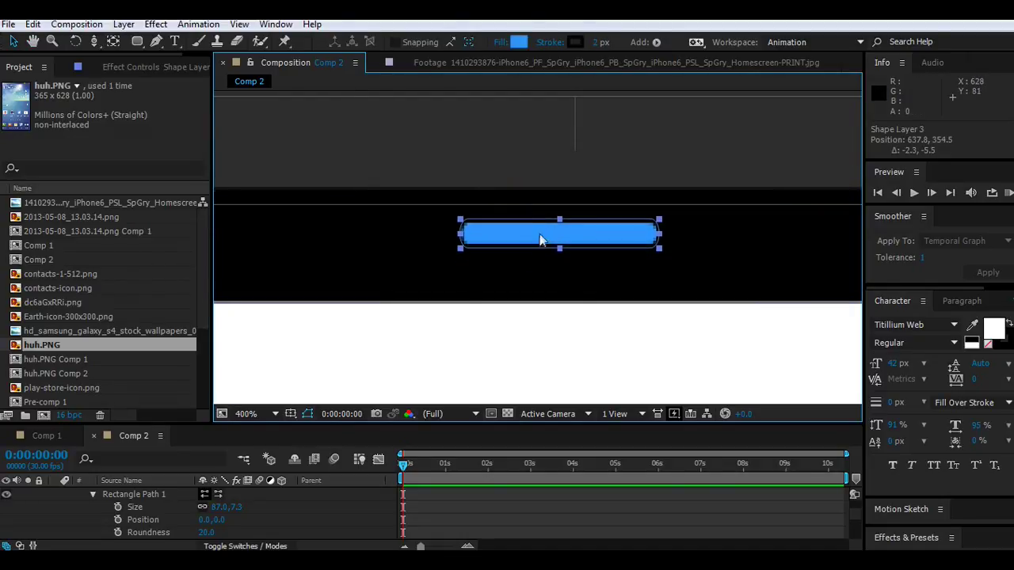
click(92, 494)
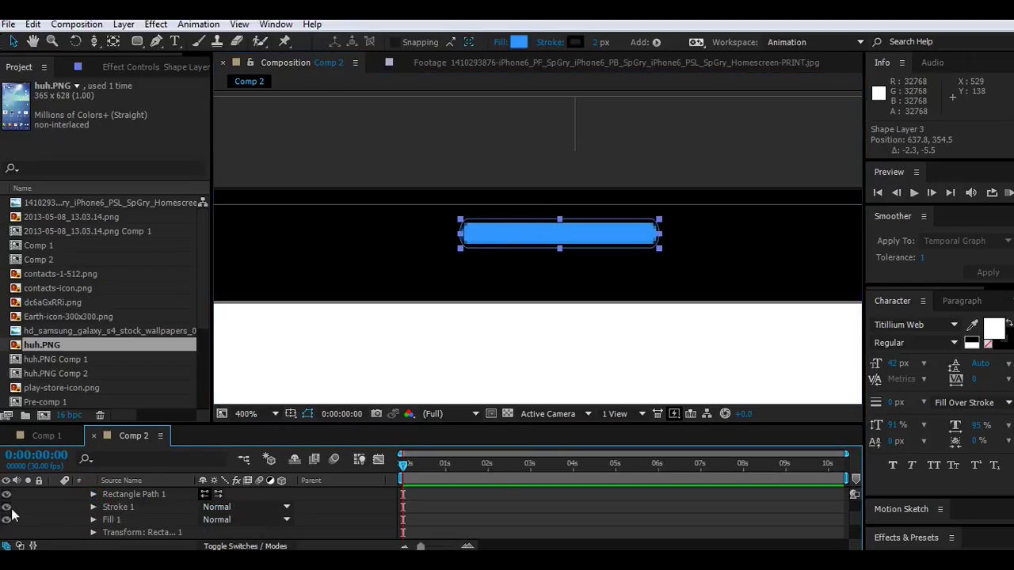
Hide the bar's stroke and change its fill colour to dark grey 3A3A3A.
click(7, 507)
click(91, 521)
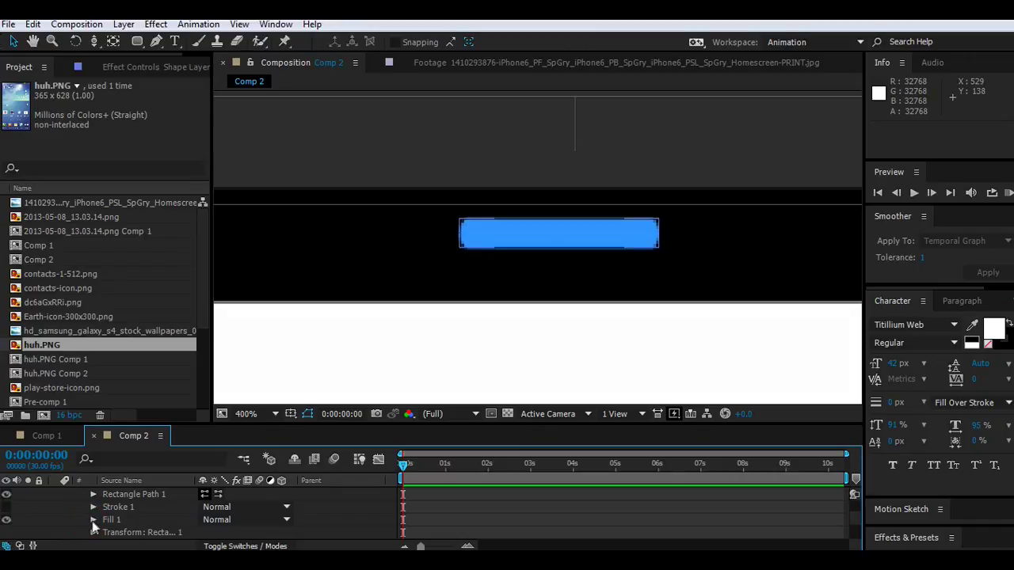
click(92, 519)
click(206, 531)
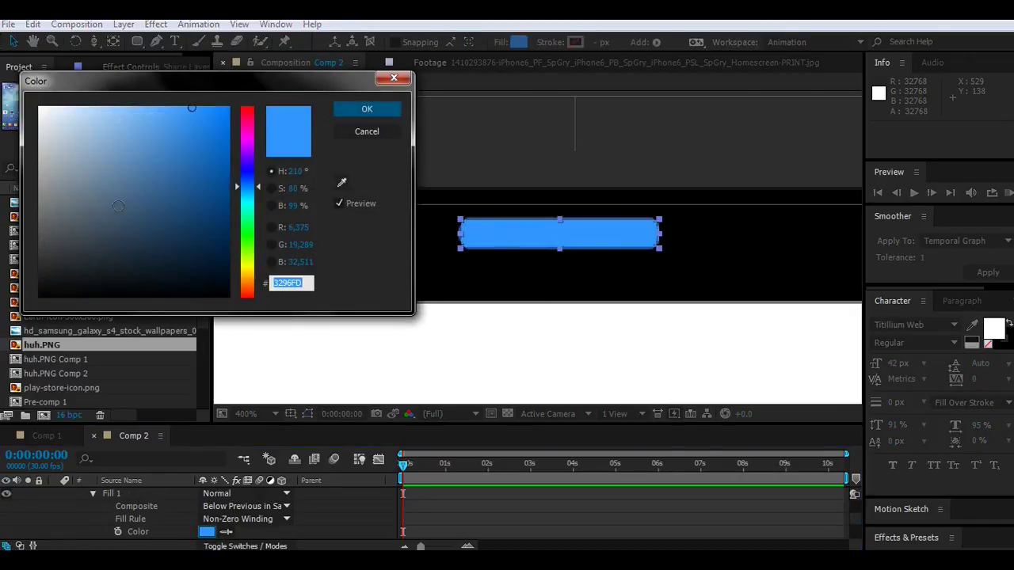
drag(79, 206, 36, 253)
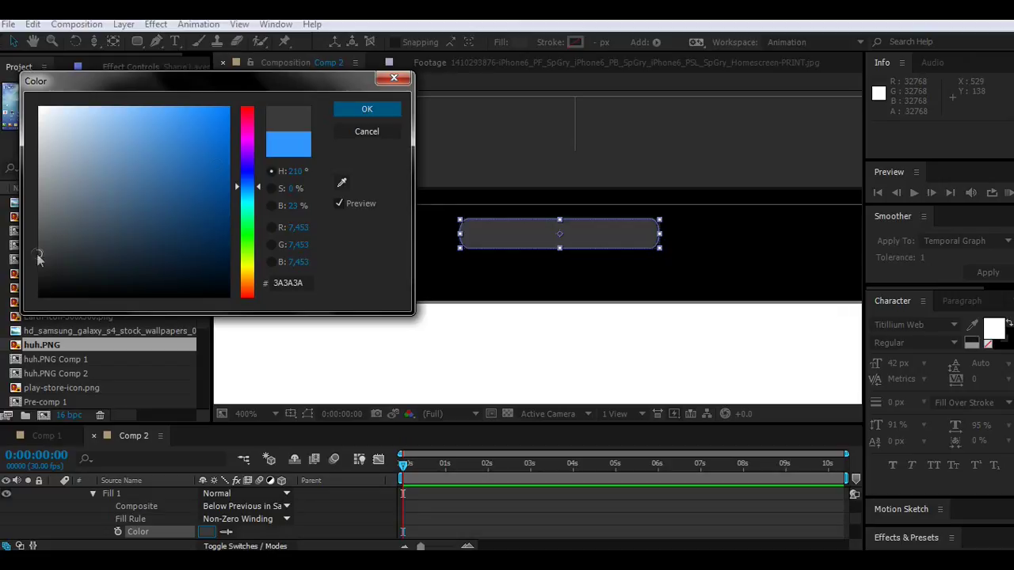
click(369, 109)
click(351, 515)
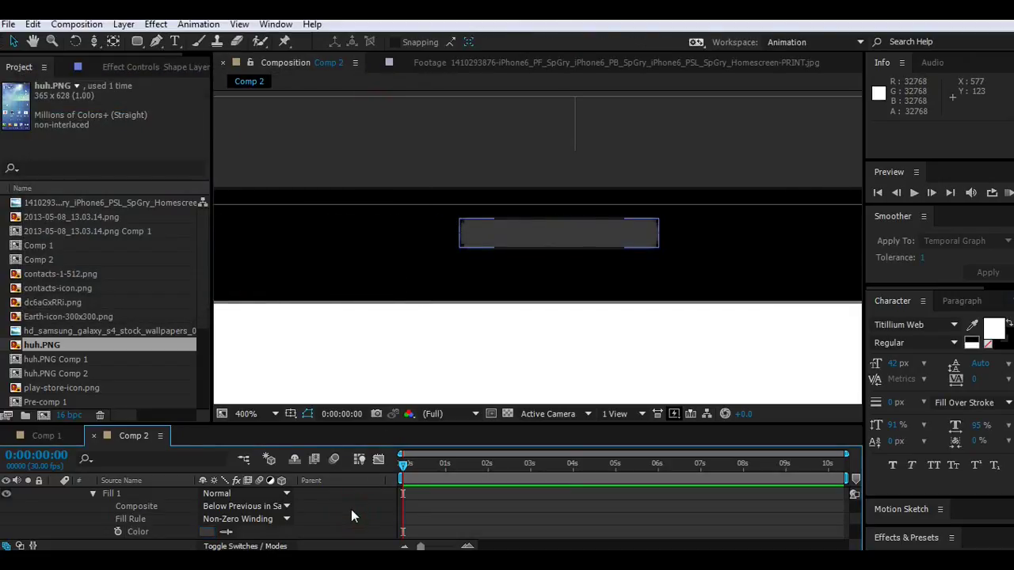
Add an empty group to Shape Layer 3's contents.
scroll(240, 491, up, 2)
scroll(121, 498, up, 2)
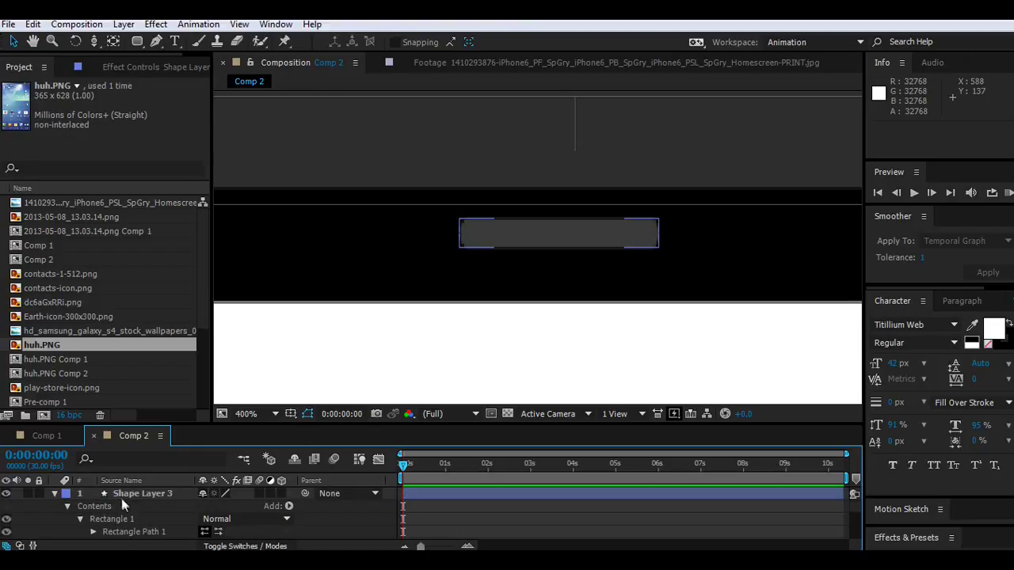
click(68, 507)
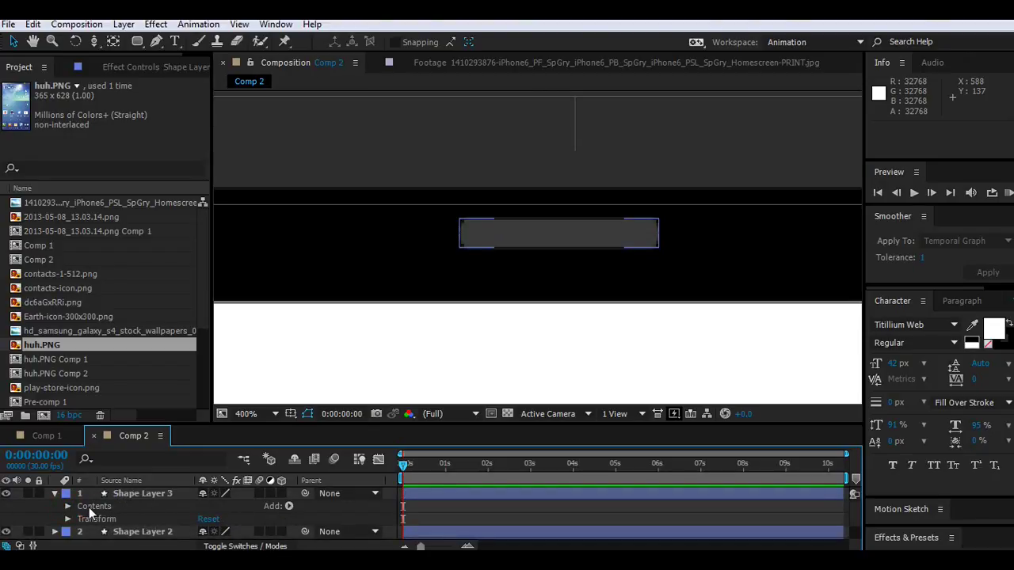
click(88, 507)
click(288, 506)
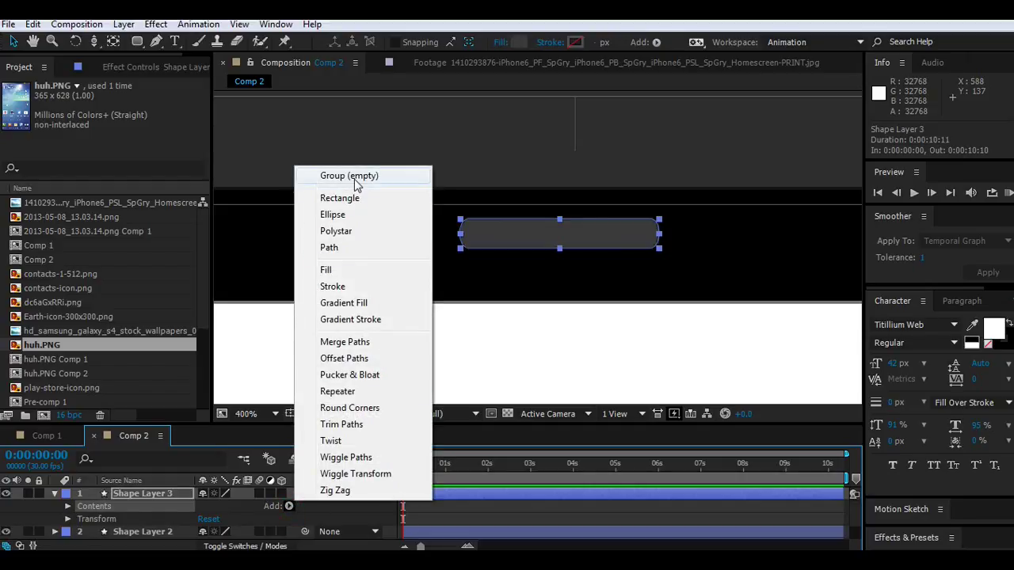
click(333, 176)
Resize the timeline panel and expand the new Group 1.
scroll(127, 523, up, 1)
scroll(137, 528, up, 1)
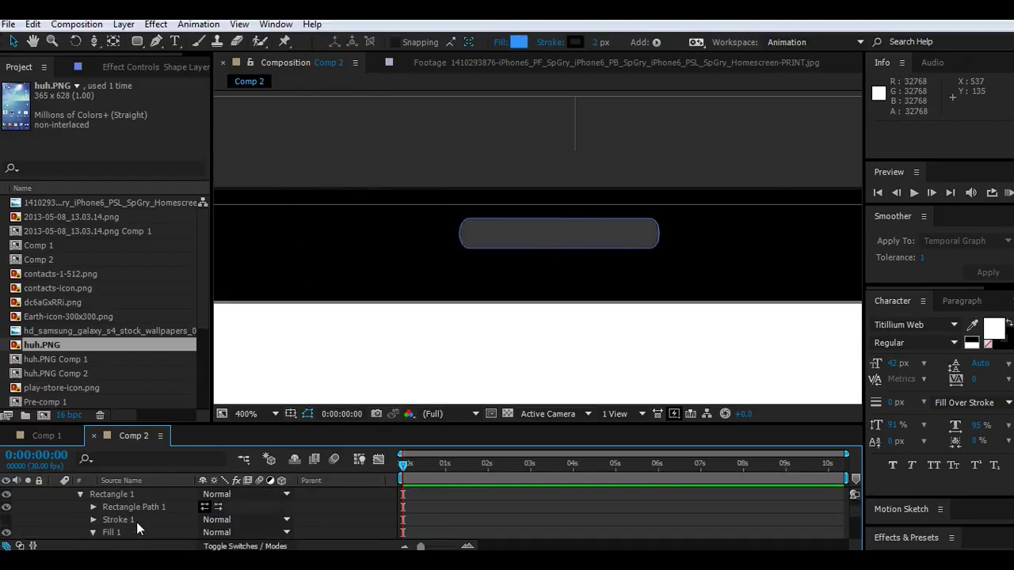
drag(210, 432, 212, 384)
scroll(184, 497, down, 1)
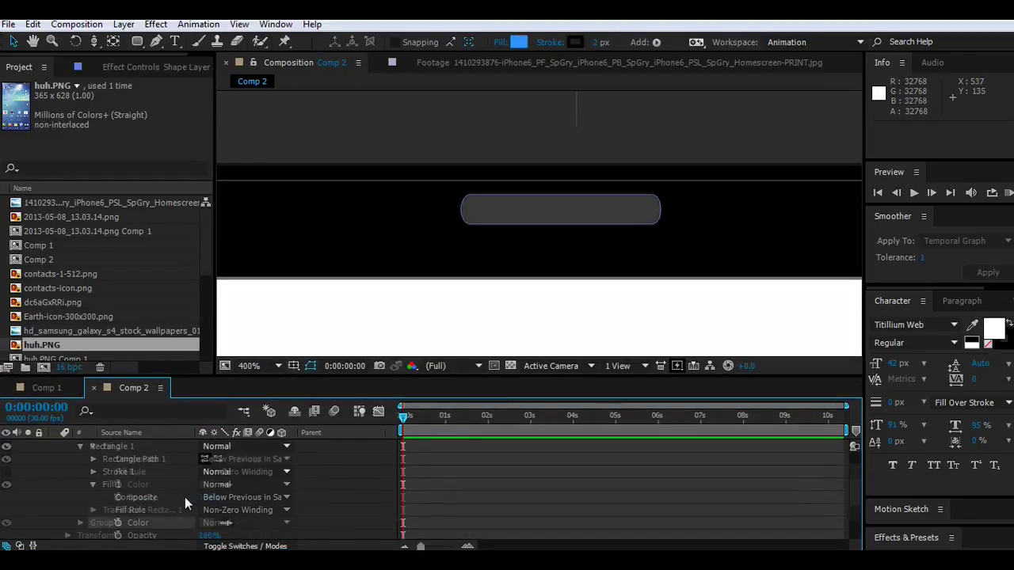
scroll(175, 511, down, 1)
scroll(175, 511, up, 3)
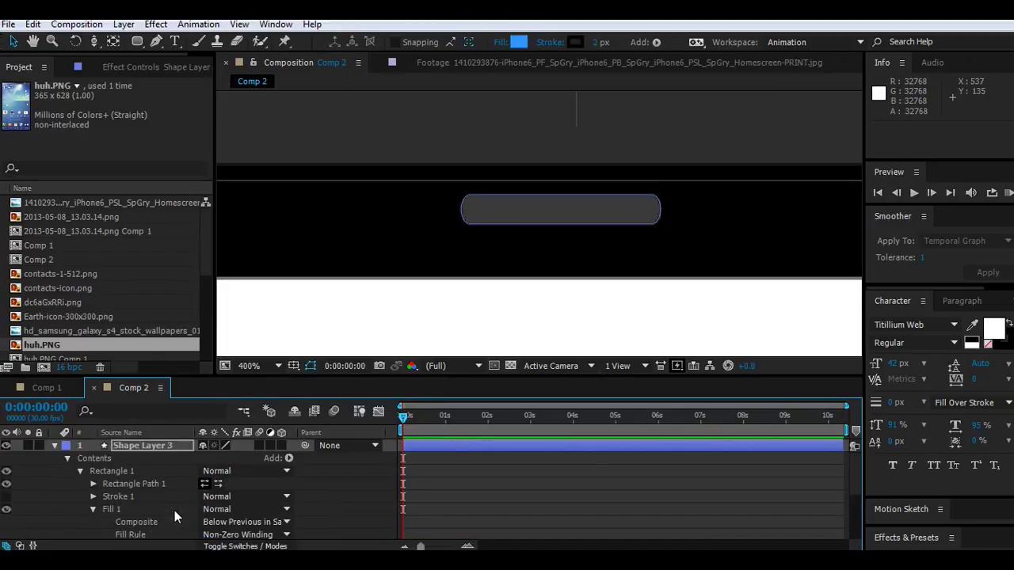
click(93, 471)
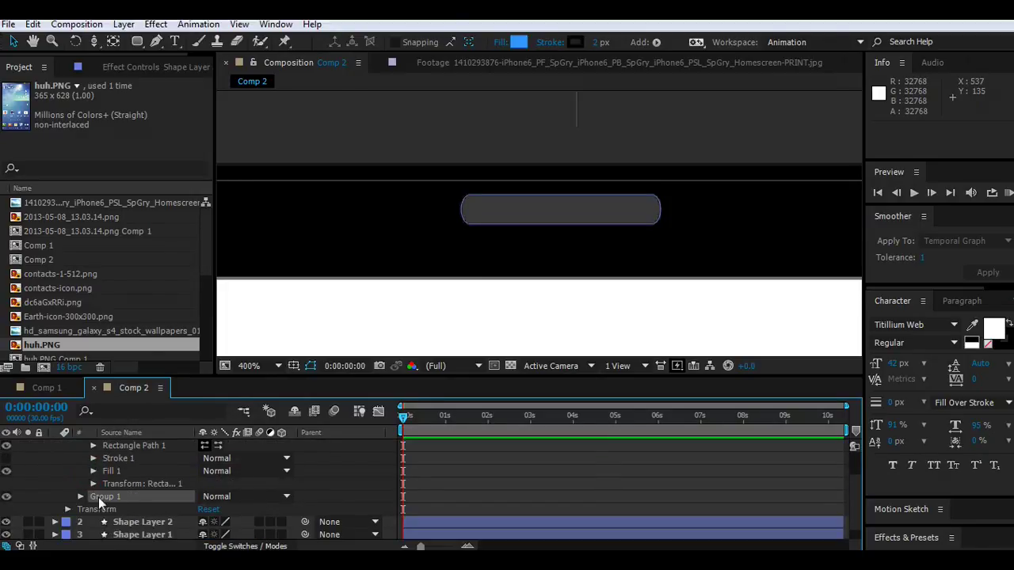
click(80, 497)
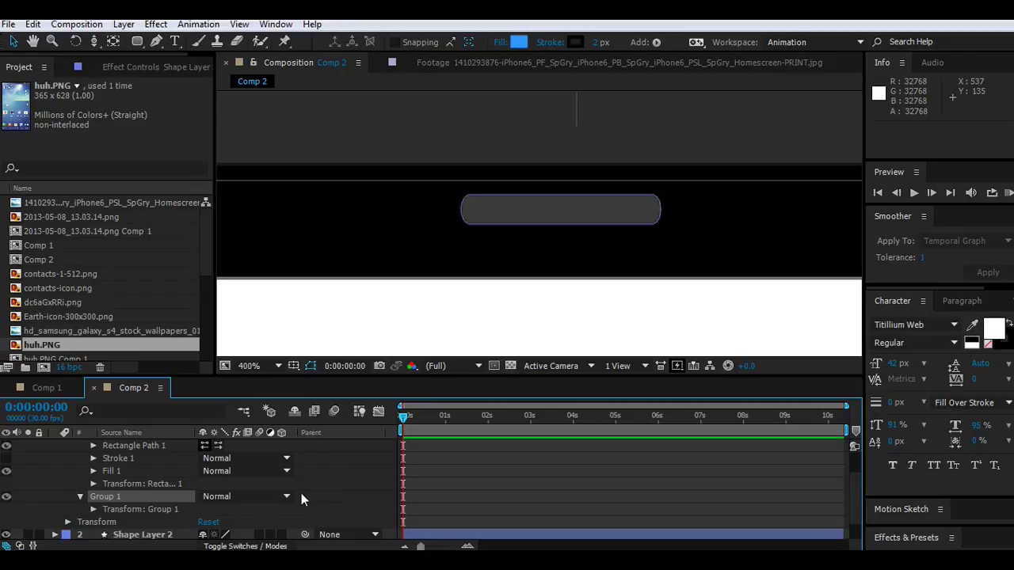
Add an ellipse path and a red fill inside Group 1.
click(657, 43)
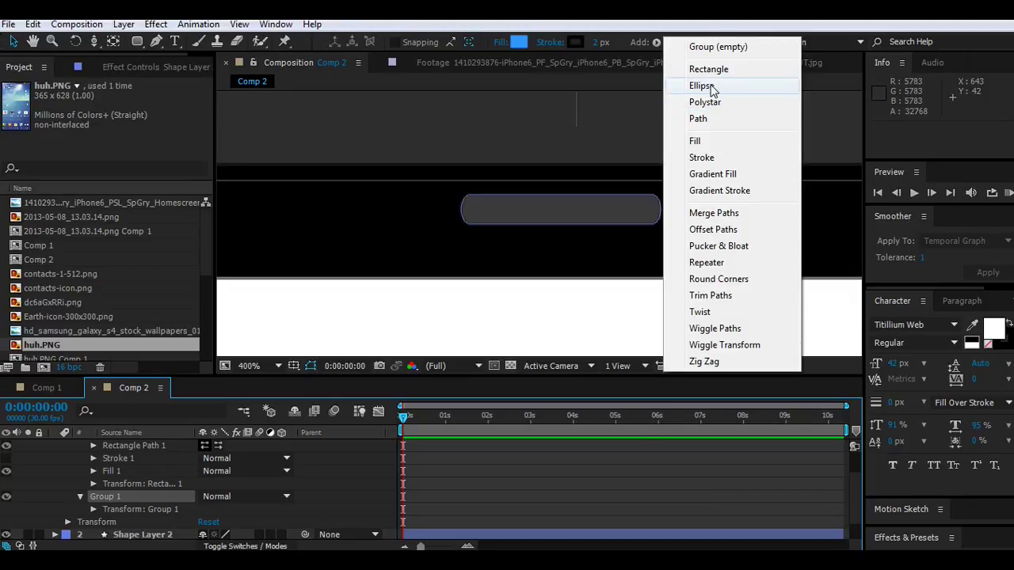
click(706, 84)
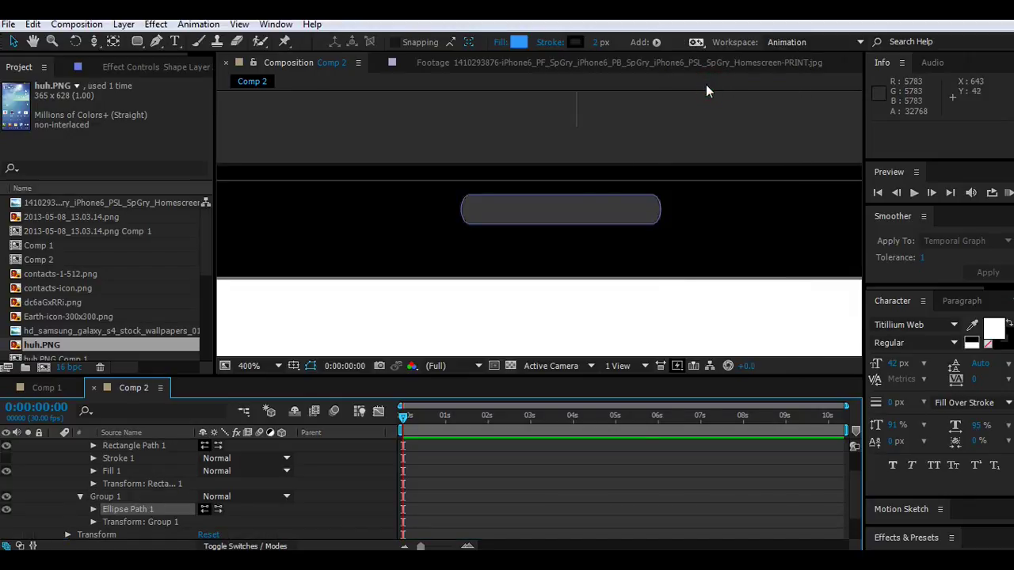
click(93, 509)
click(656, 42)
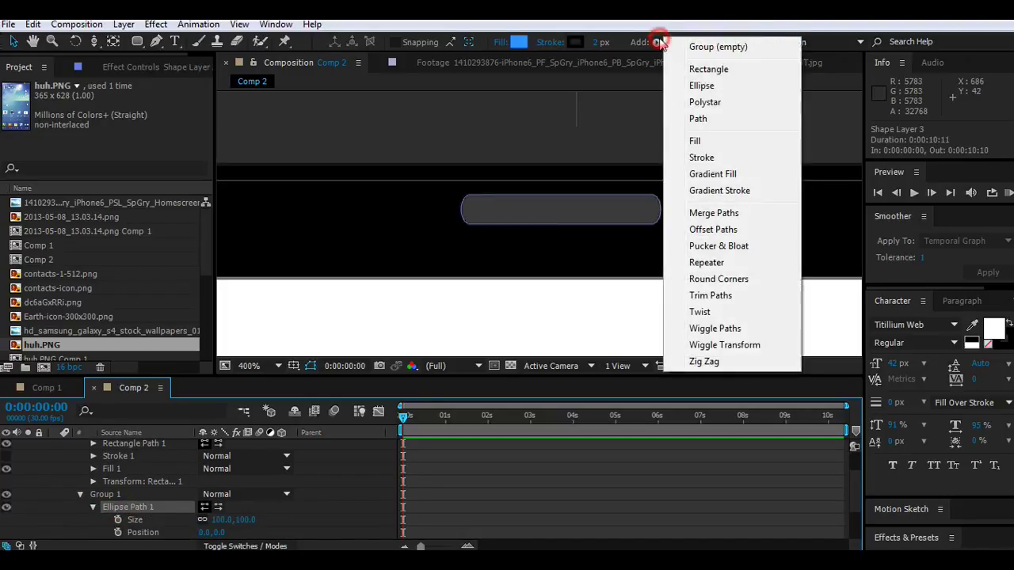
click(705, 141)
Shrink the red circle to about 55 px and place it just left of the speaker slot.
scroll(537, 229, down, 1)
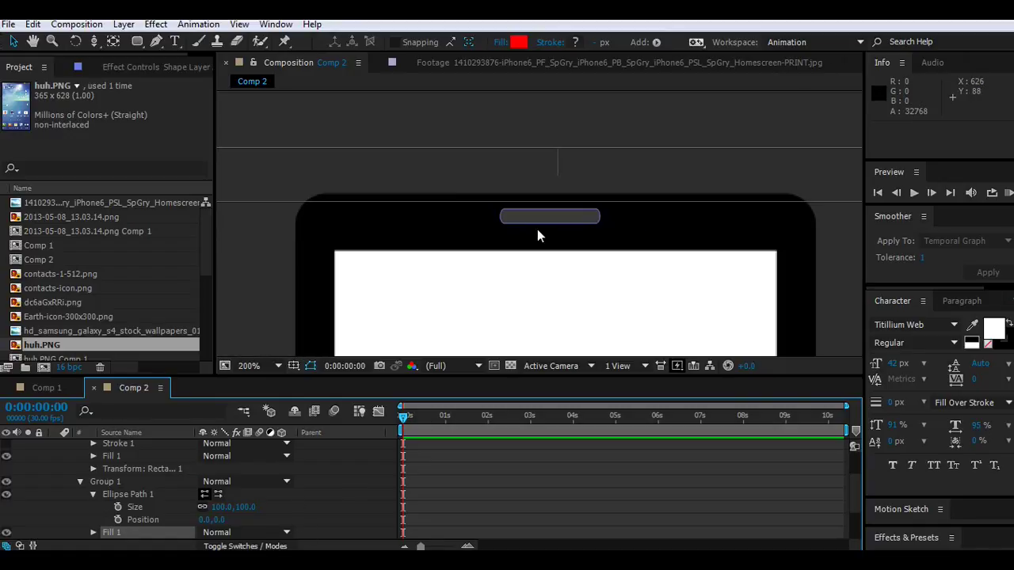
scroll(475, 202, down, 2)
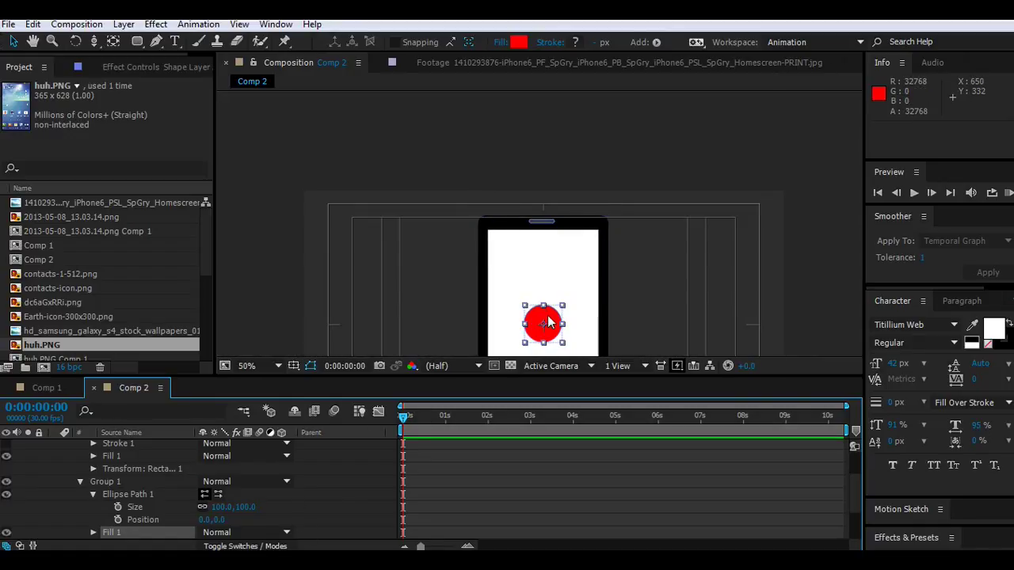
drag(550, 320, 519, 226)
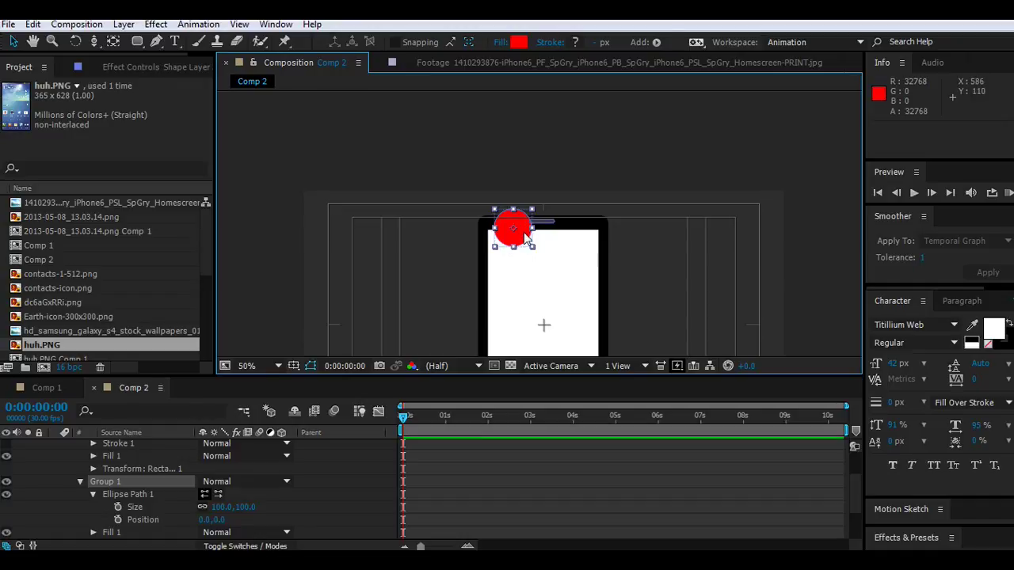
scroll(538, 226, up, 1)
scroll(539, 225, up, 1)
drag(510, 314, 445, 250)
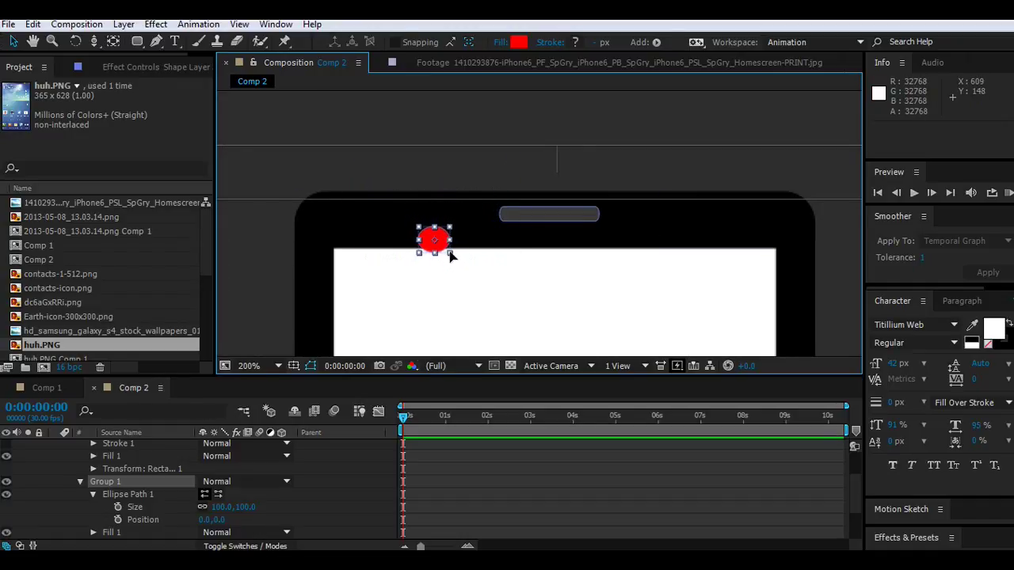
key(period)
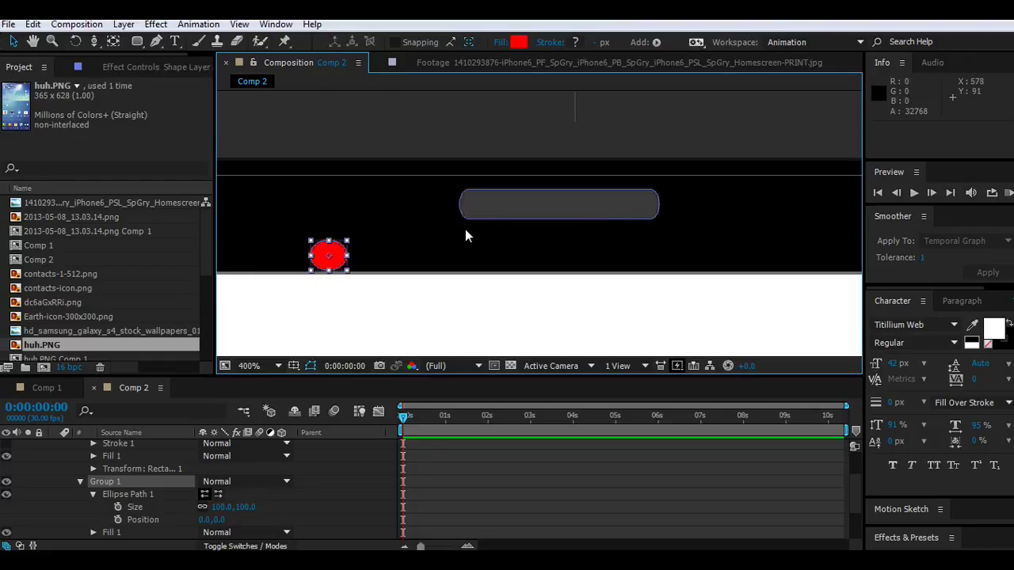
mouse_move(328, 255)
mouse_down()
mouse_move(400, 197)
mouse_move(424, 221)
mouse_up()
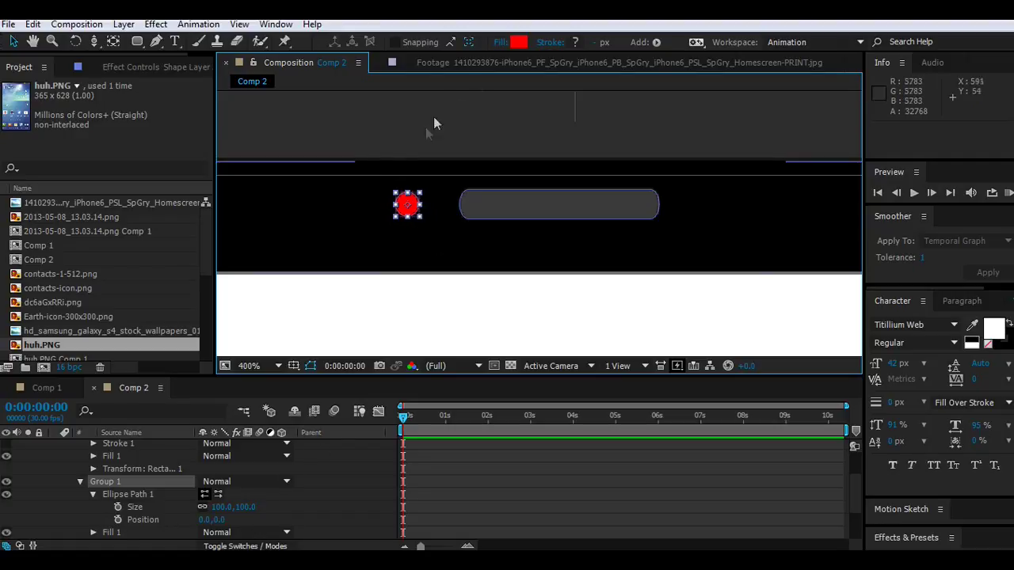
Set the small circle's fill to the speaker slot's dark grey 3A3A3A using the eyedropper.
click(520, 43)
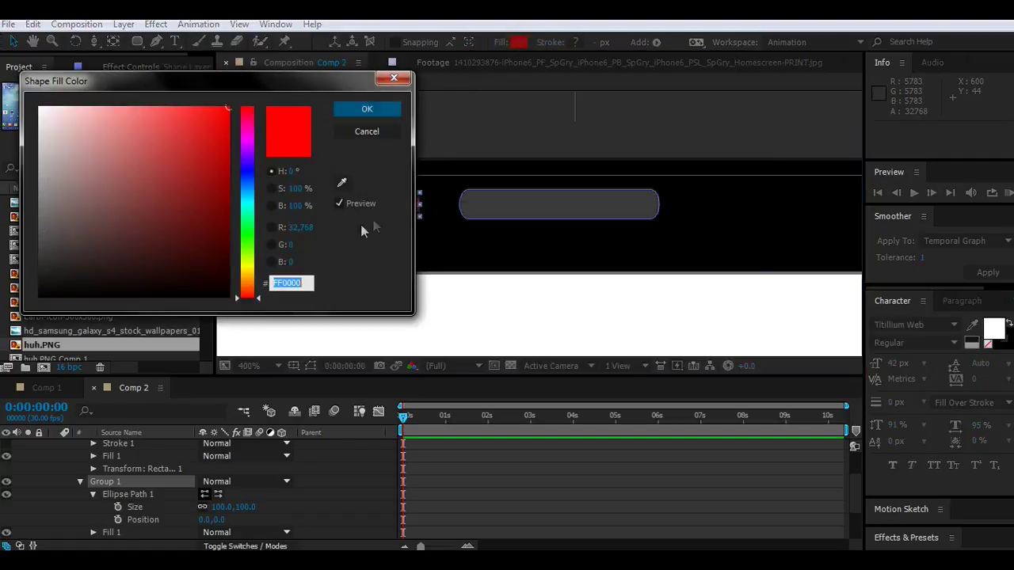
click(340, 183)
click(385, 109)
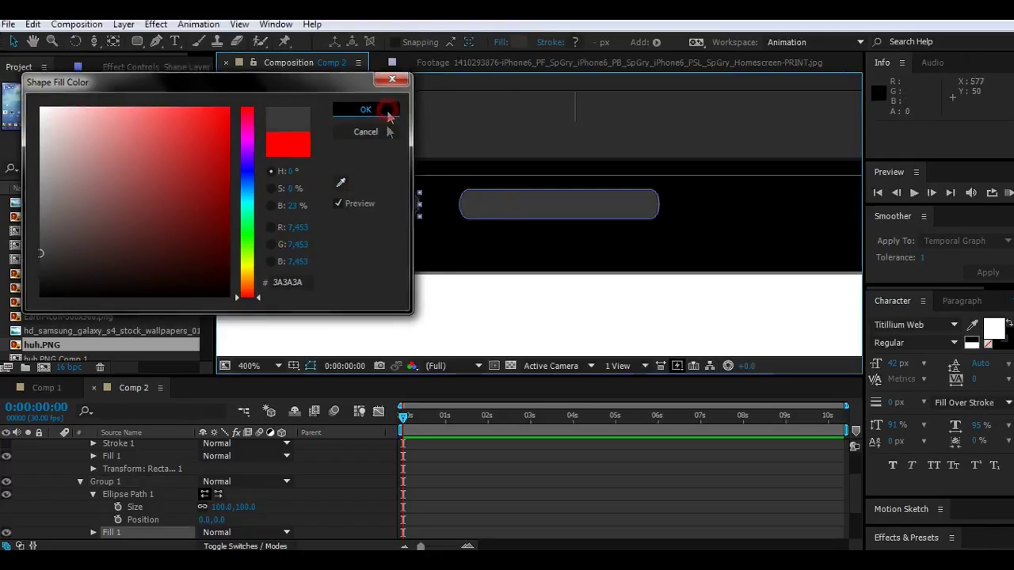
click(345, 470)
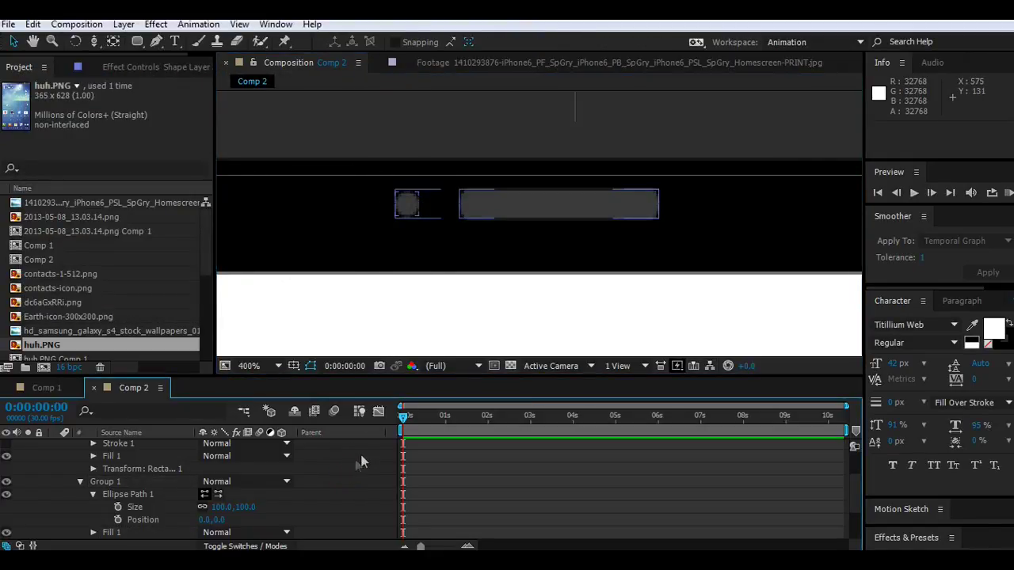
Fit the whole composition in the viewer and collapse Shape Layer 3.
scroll(412, 285, down, 4)
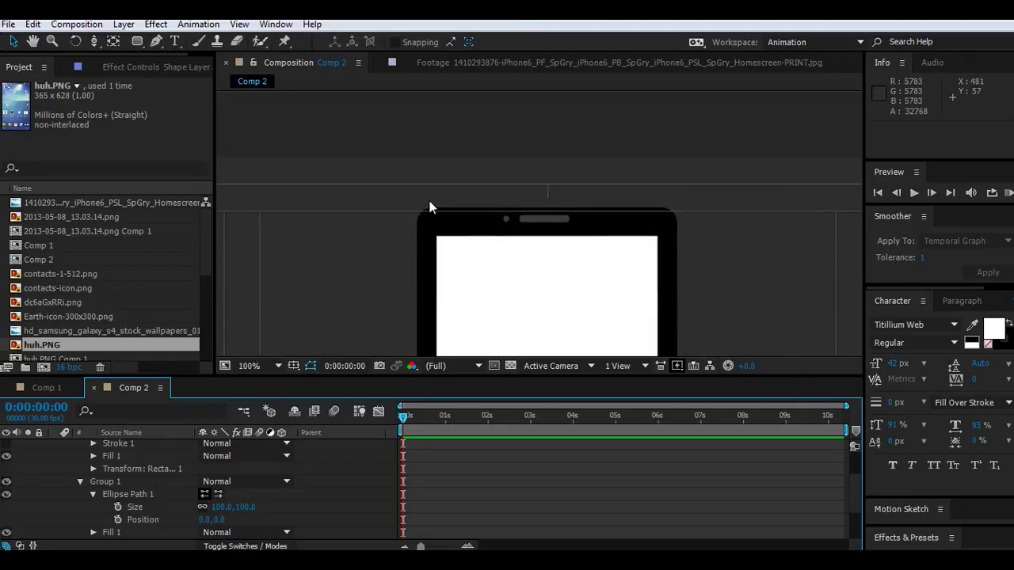
key(comma)
click(246, 365)
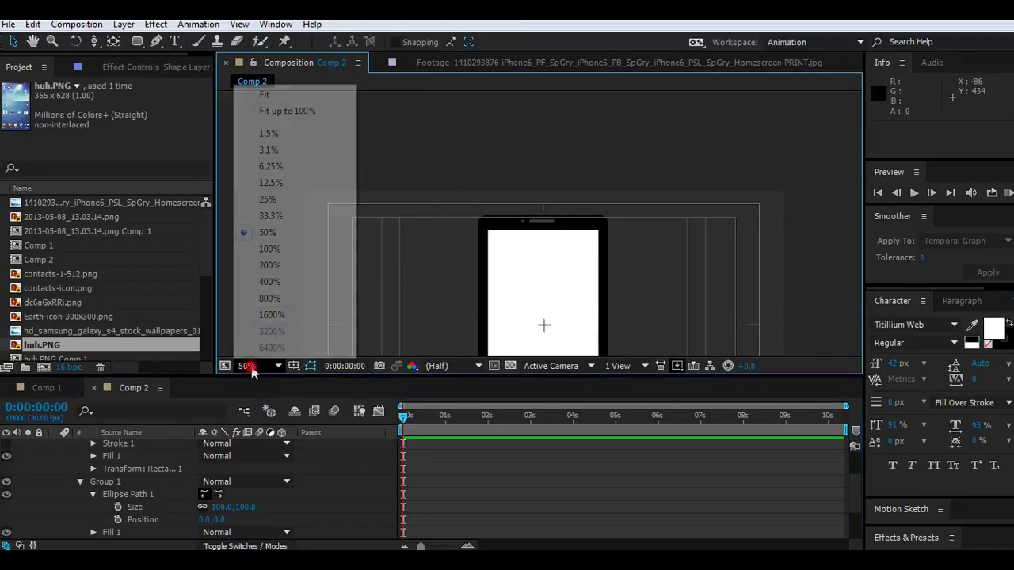
click(274, 108)
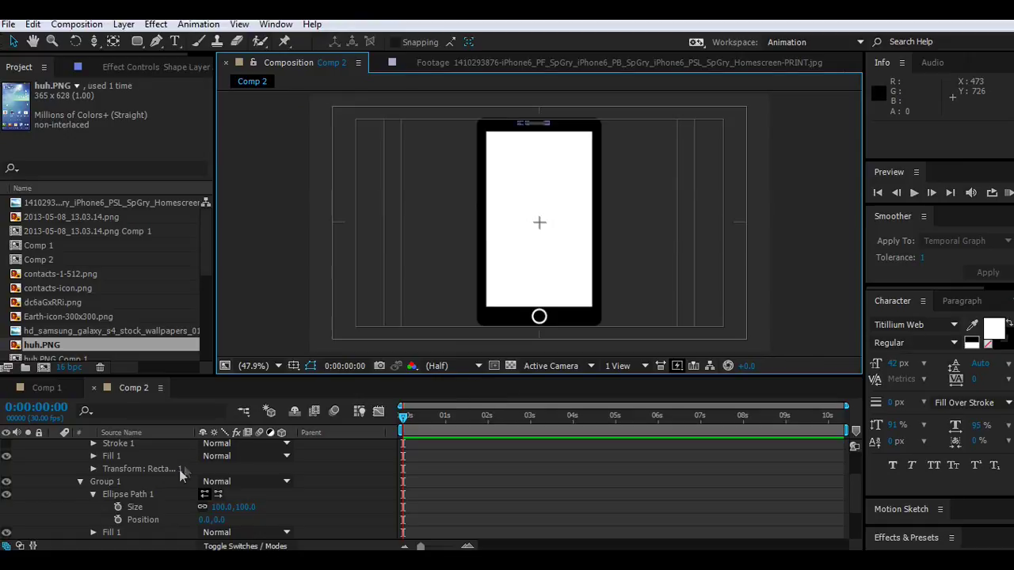
scroll(81, 468, up, 3)
click(57, 447)
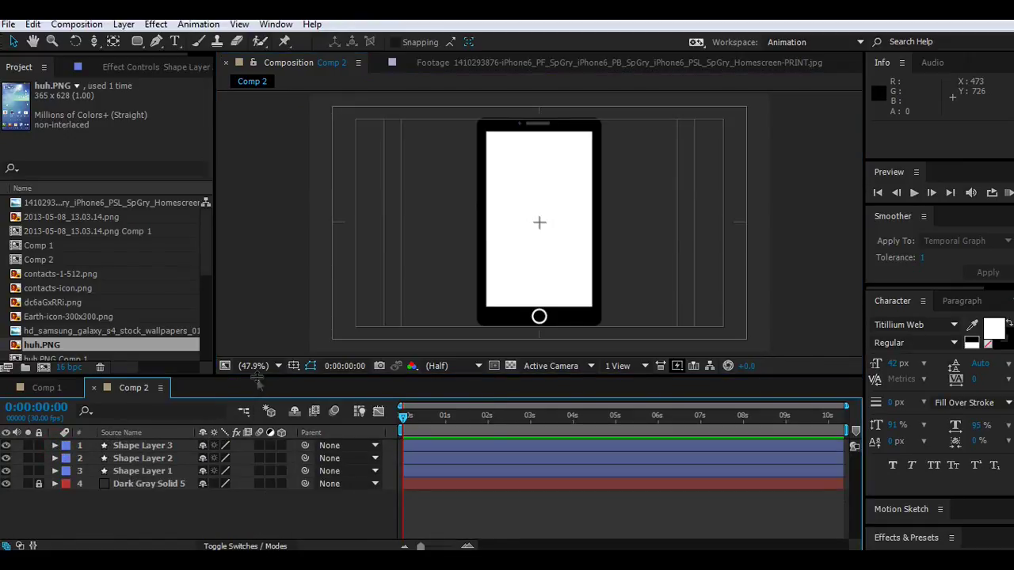
drag(258, 382, 293, 423)
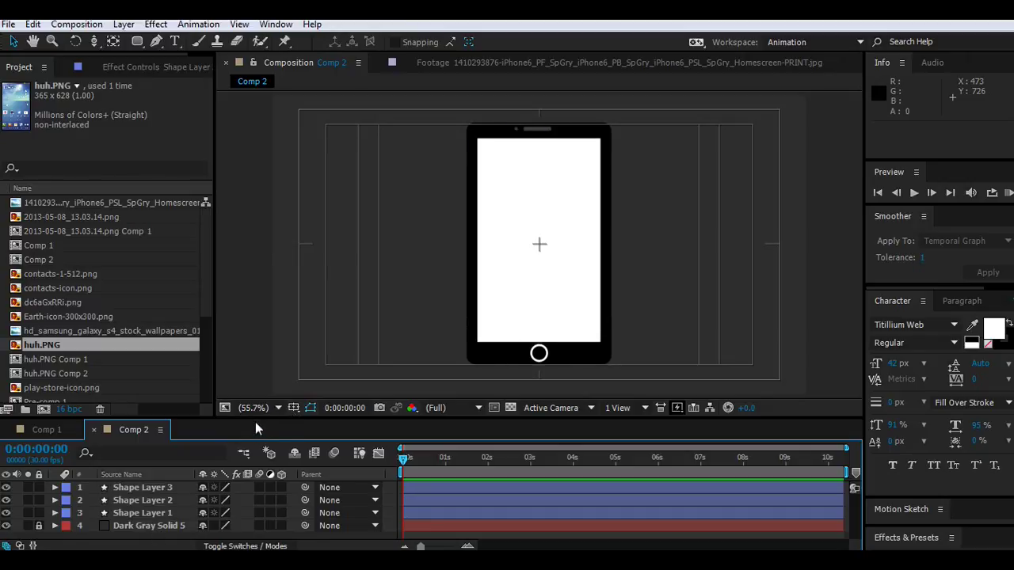
Draw a small rounded-rectangle bar just left of the phone's home button.
drag(255, 418, 255, 413)
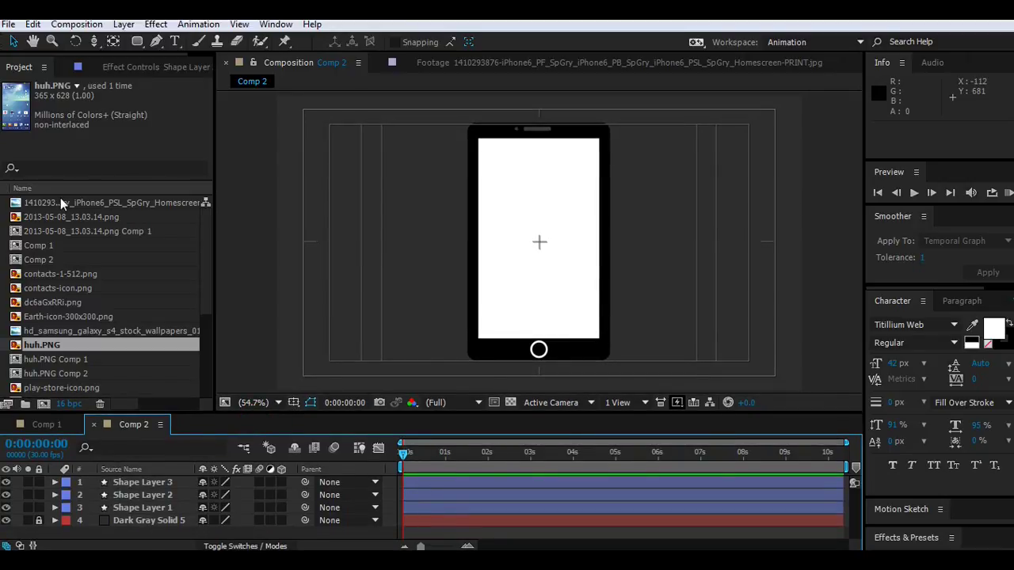
click(138, 41)
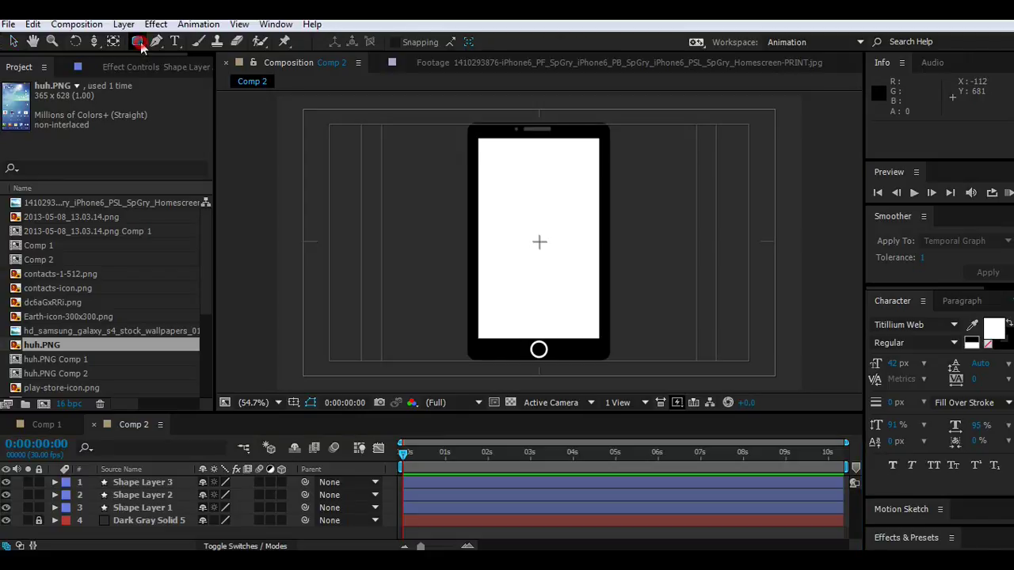
key(slash)
mouse_move(505, 344)
mouse_down()
mouse_move(507, 301)
mouse_move(486, 256)
mouse_up()
scroll(507, 301, up, 2)
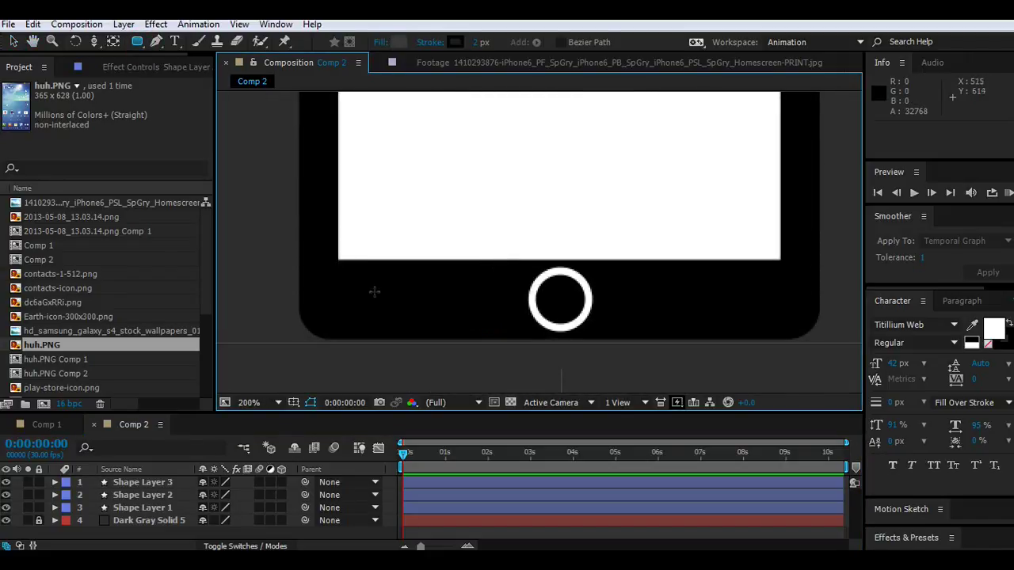
drag(383, 294, 449, 306)
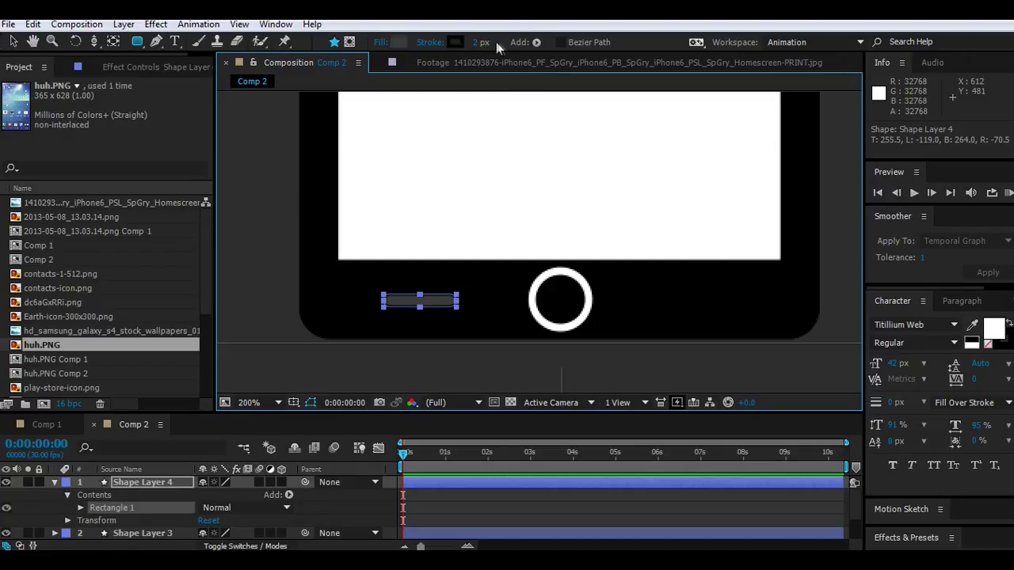
Fill the new bar with green 1BB103 and collapse Shape Layer 4's properties.
click(400, 44)
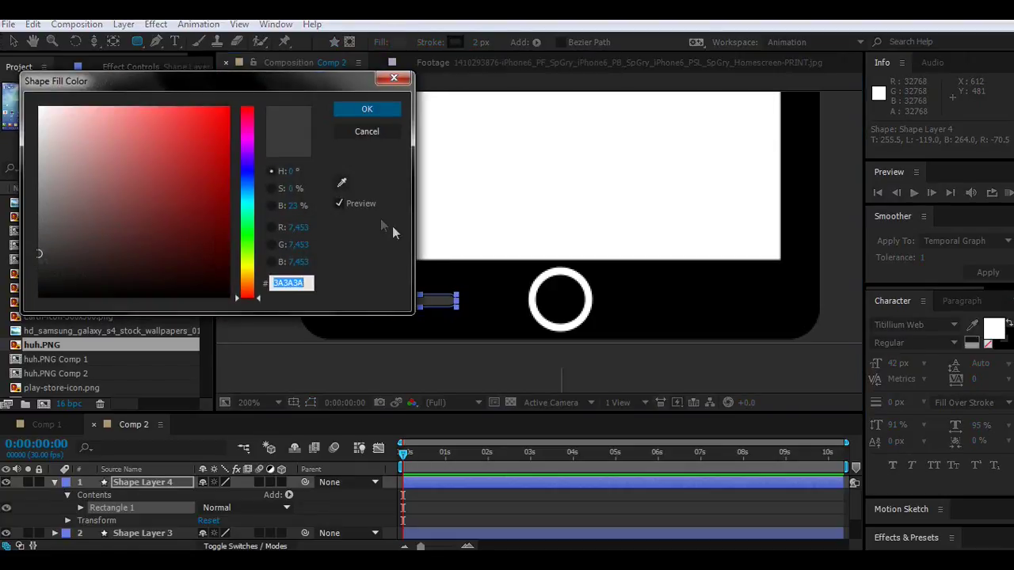
drag(245, 226, 252, 232)
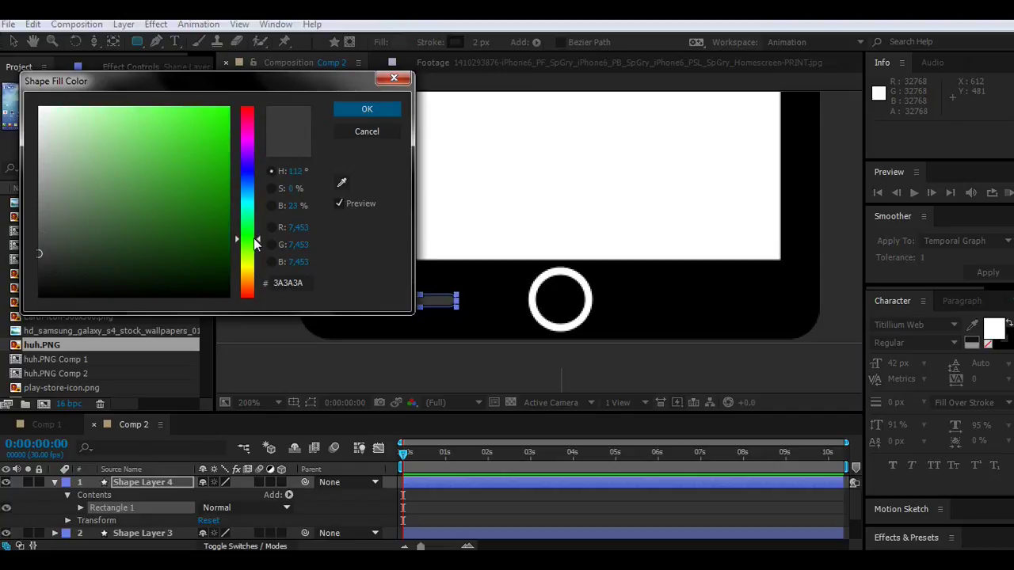
drag(215, 145, 226, 141)
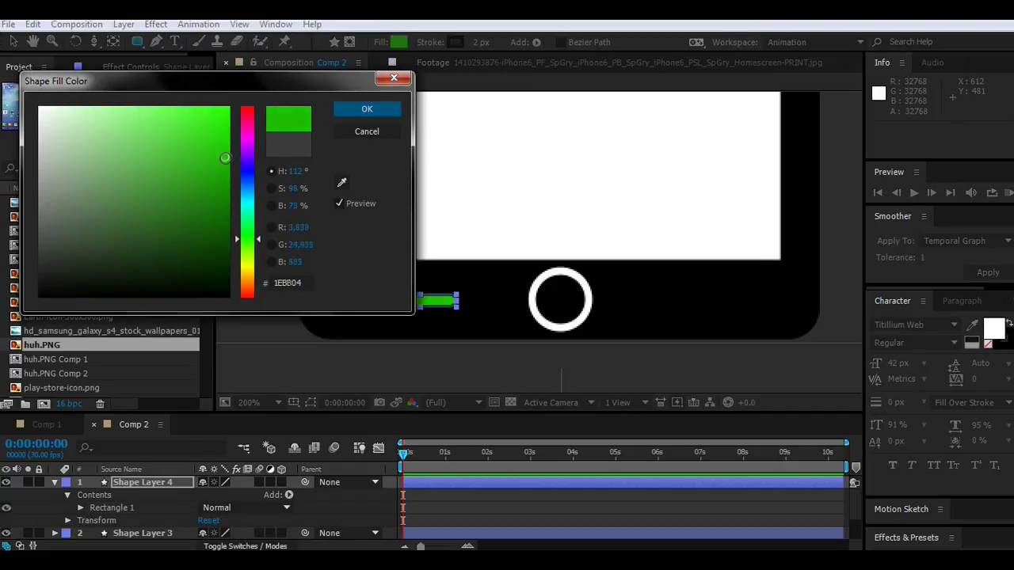
click(364, 109)
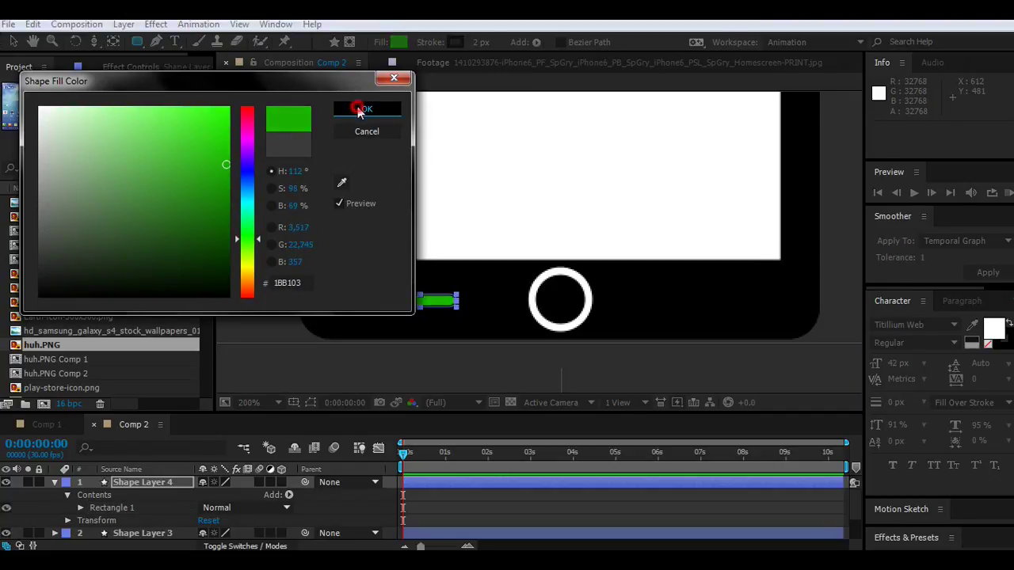
click(55, 482)
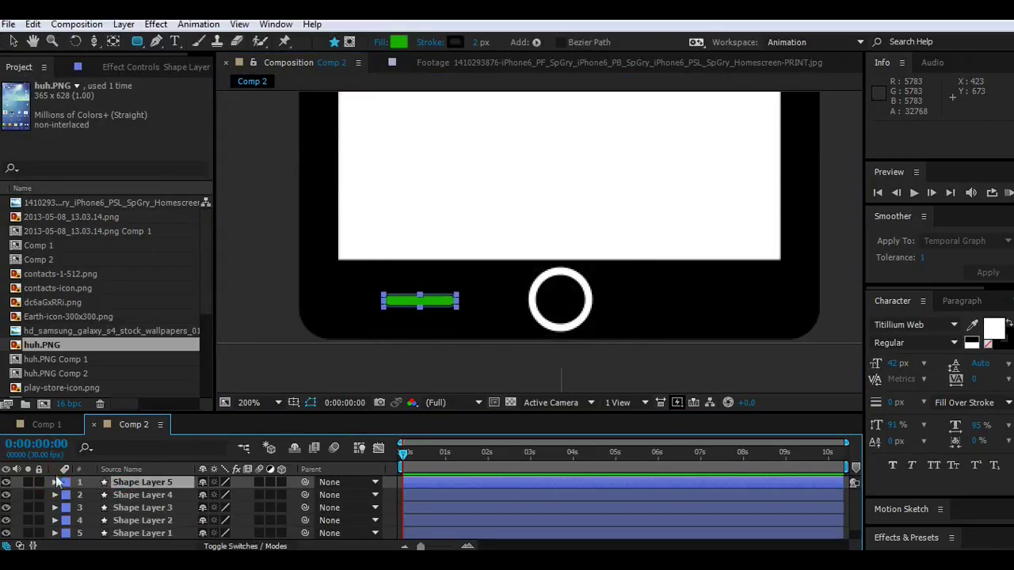
Move the copied bar right of the home button, aligning it with a temporary horizontal guide, then remove the guide.
click(13, 41)
drag(420, 301, 718, 302)
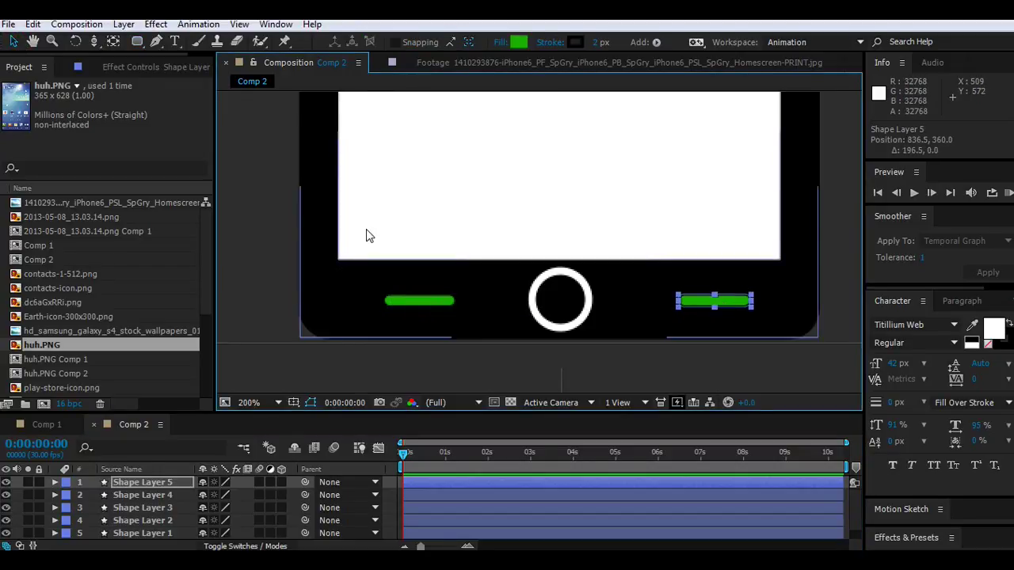
key(ctrl+r)
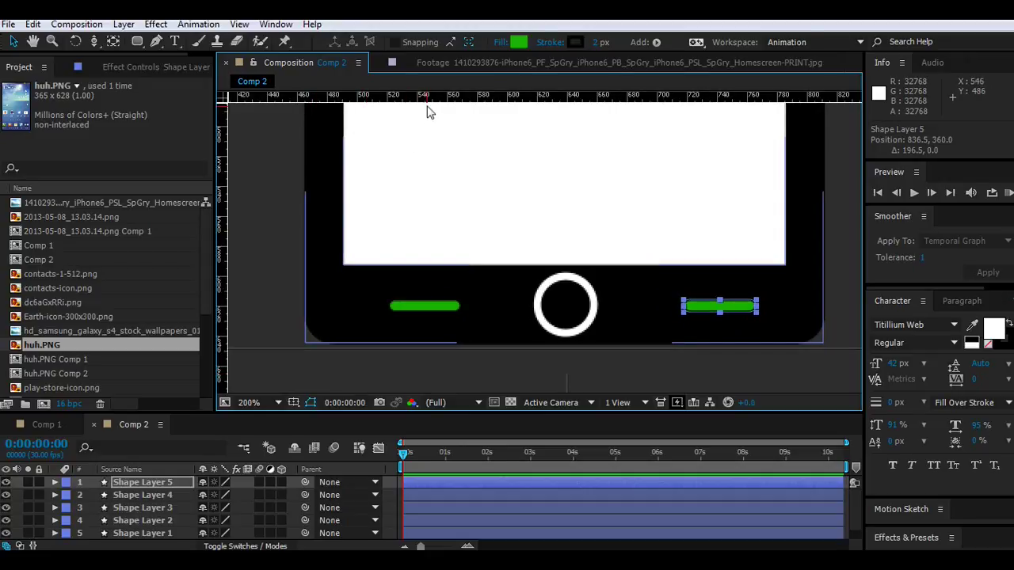
drag(424, 96, 503, 312)
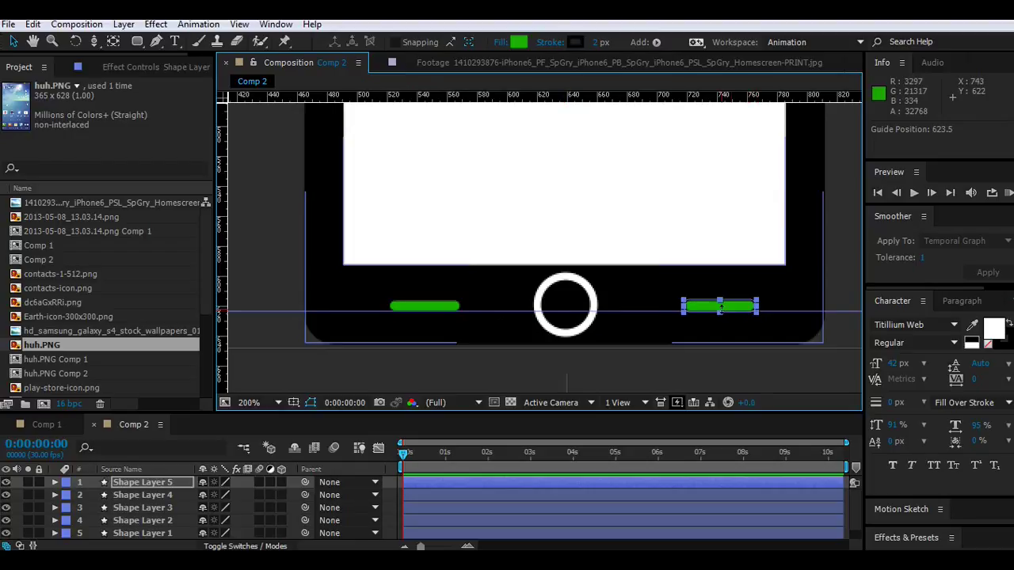
drag(759, 314, 634, 451)
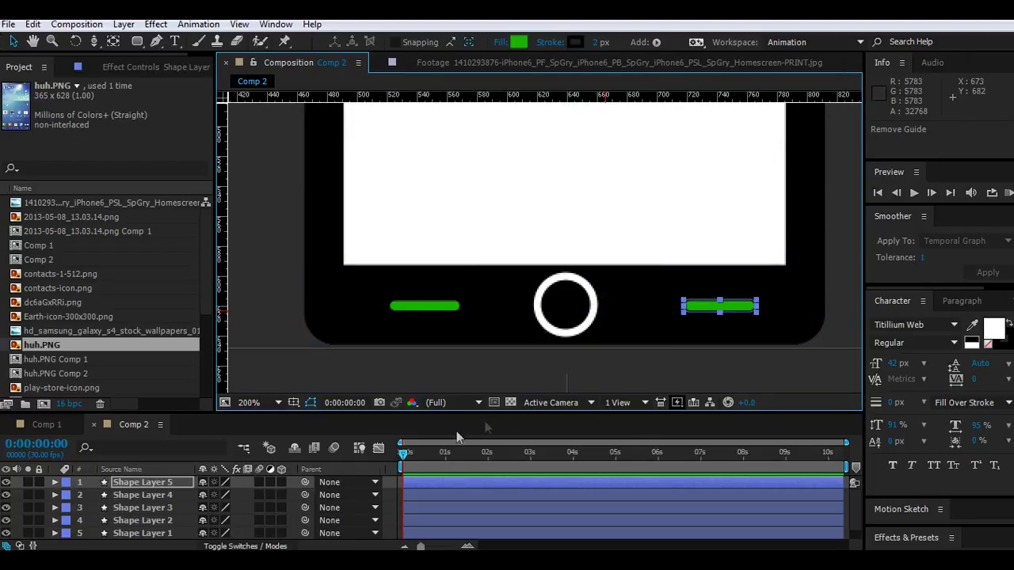
Refill the right-hand bar red EB0909 and set the view magnification to 50%.
click(519, 42)
drag(259, 285, 248, 305)
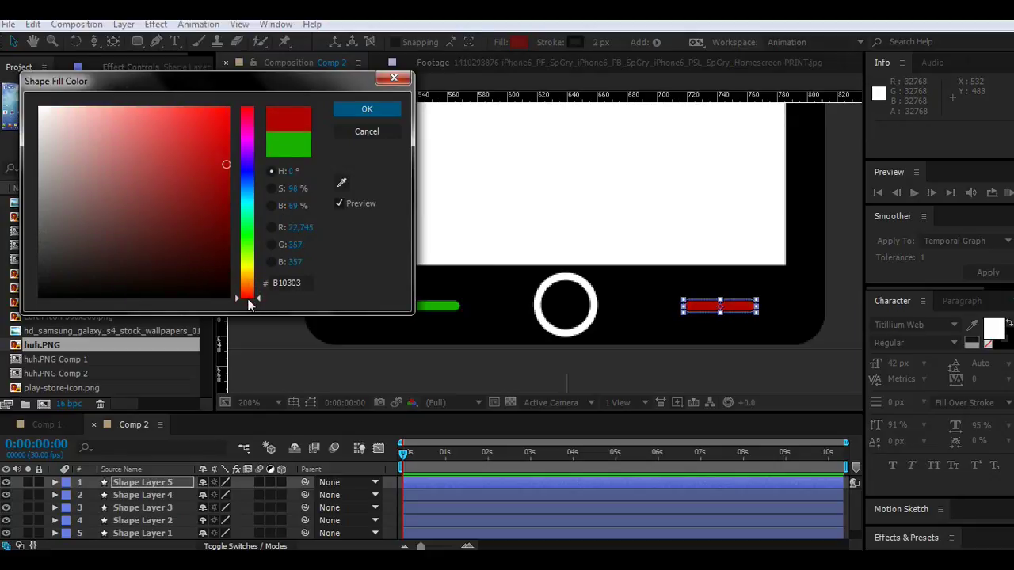
click(222, 121)
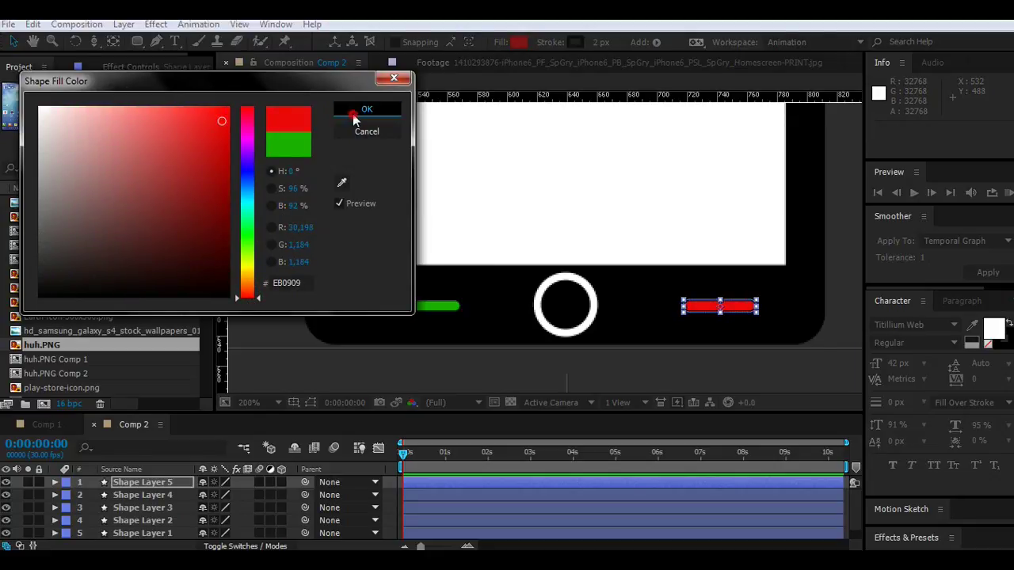
click(354, 117)
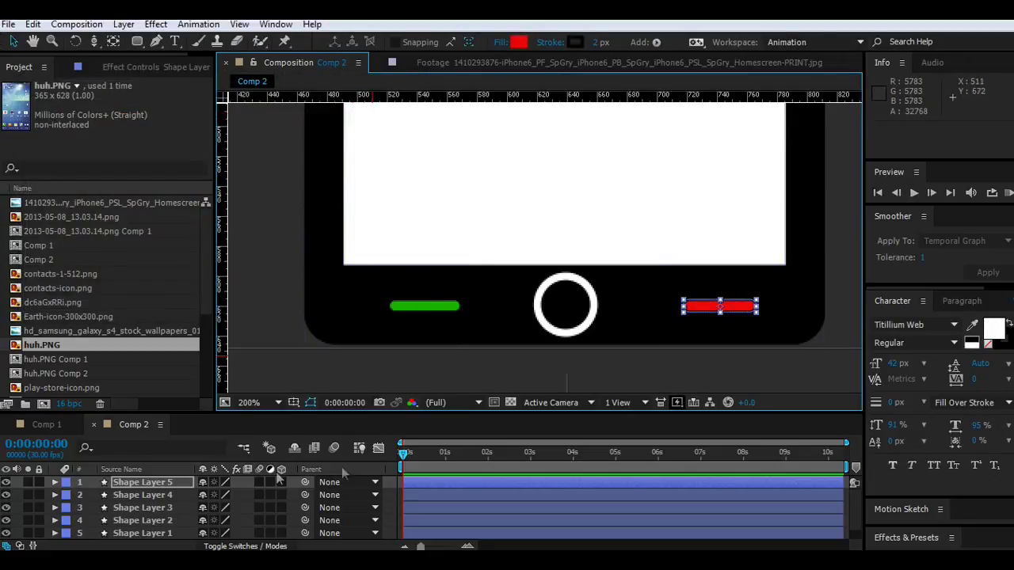
click(250, 404)
click(317, 267)
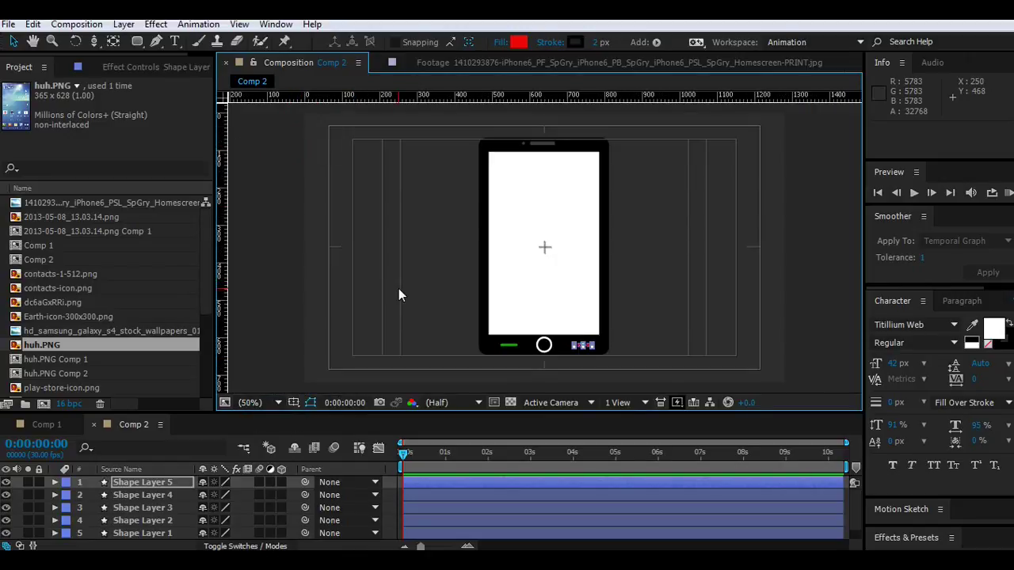
Resize the viewer and timeline panels and select Shape Layers 1 through 5.
drag(255, 410, 254, 360)
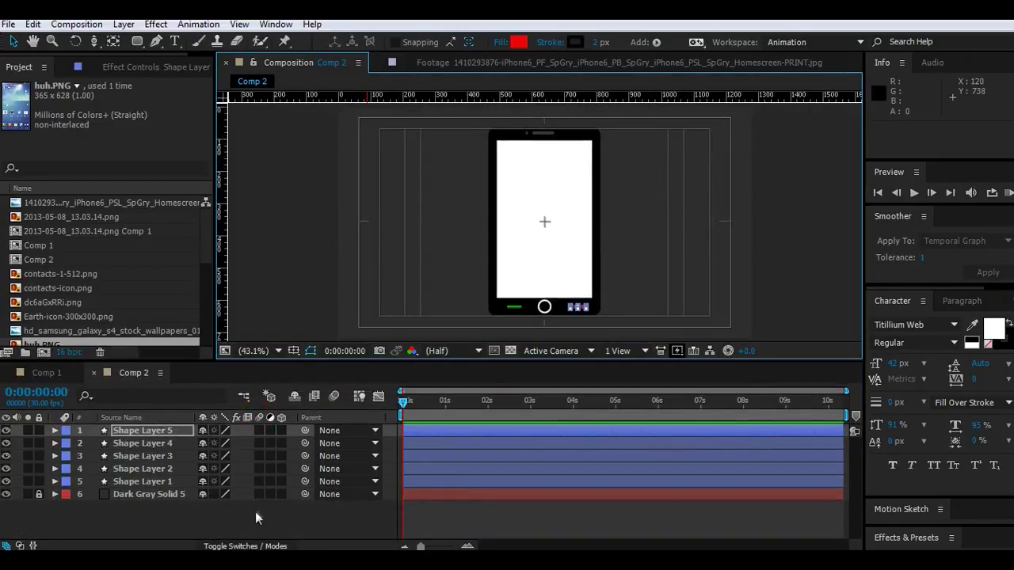
click(255, 512)
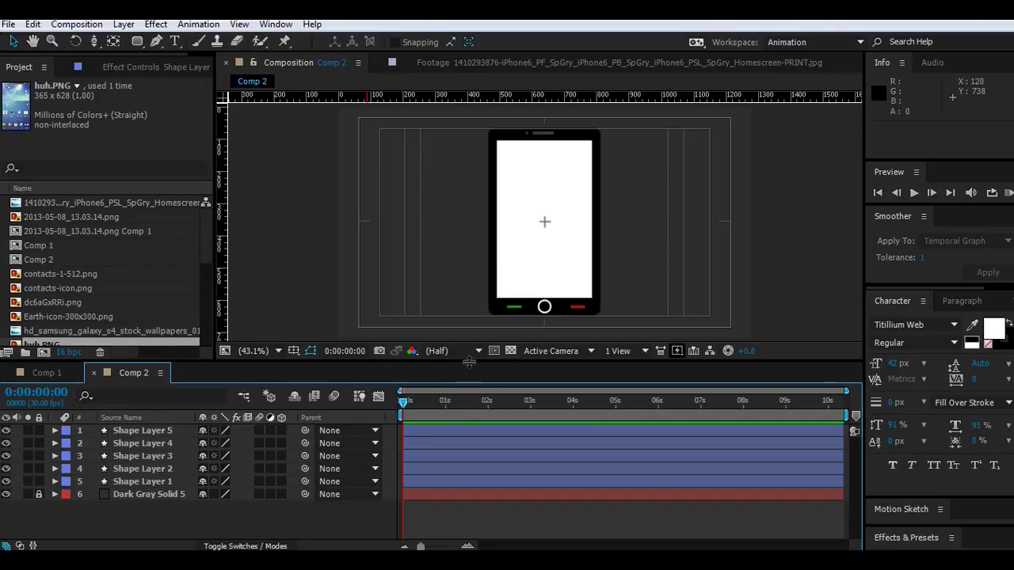
drag(469, 361, 489, 402)
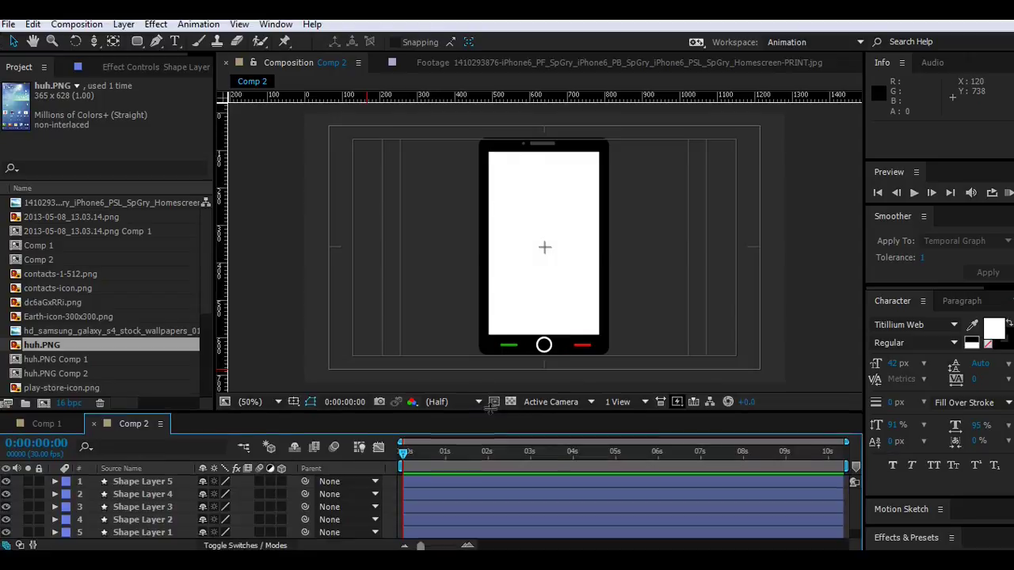
drag(489, 402, 490, 389)
click(144, 511)
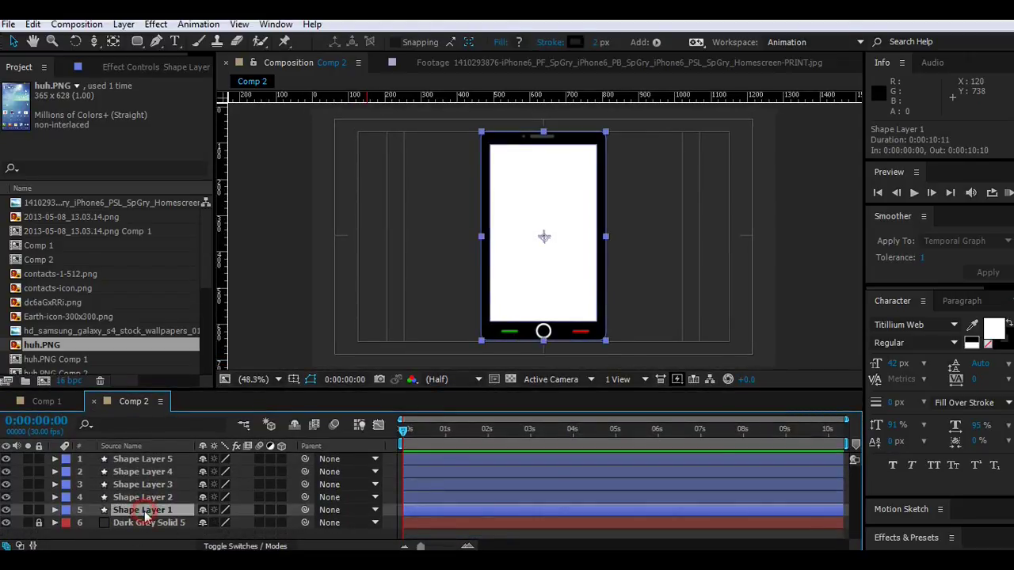
shift+click(159, 460)
Pre-compose the five shape layers into Pre-comp 8 and save the project.
click(123, 23)
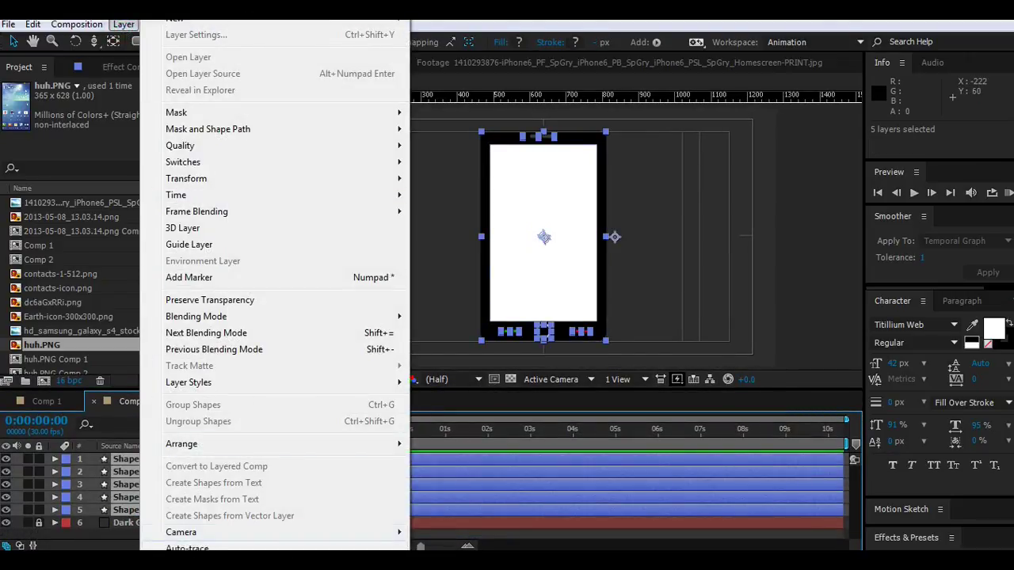
click(182, 563)
click(550, 368)
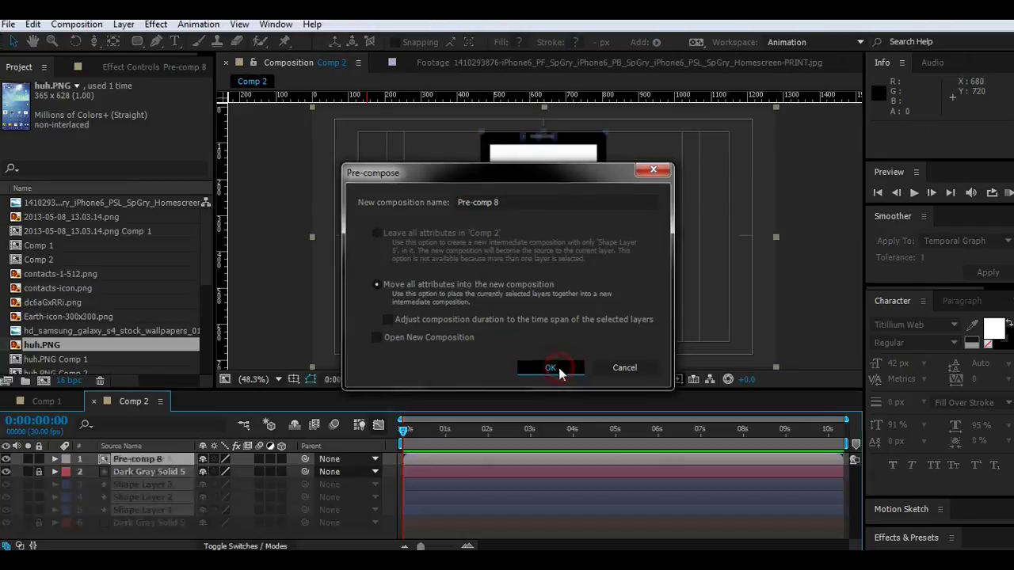
click(8, 24)
click(24, 131)
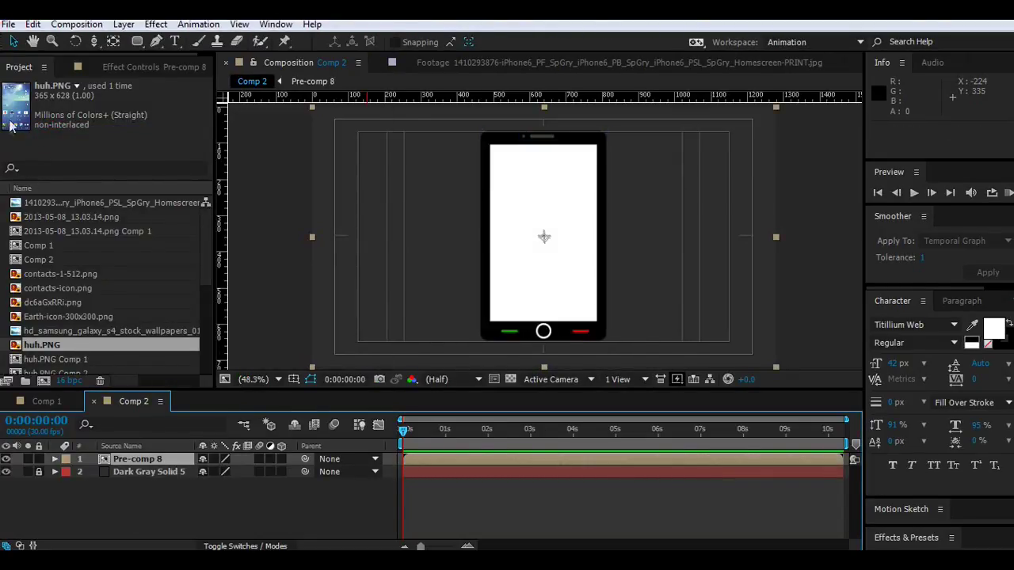
Add huh.PNG to Comp 2 above the phone and scale it down to about 81%.
drag(60, 347, 260, 460)
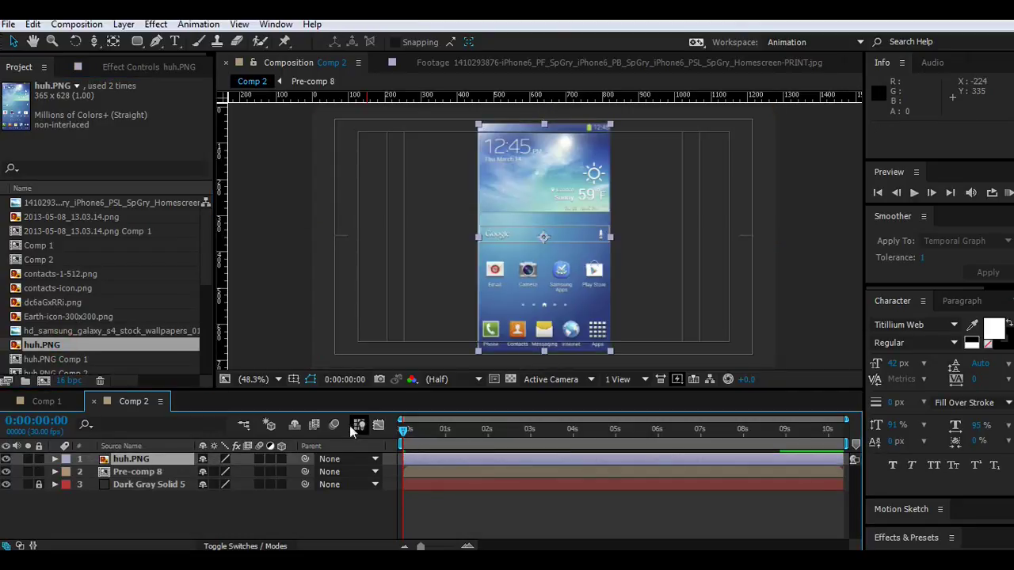
drag(361, 392, 383, 438)
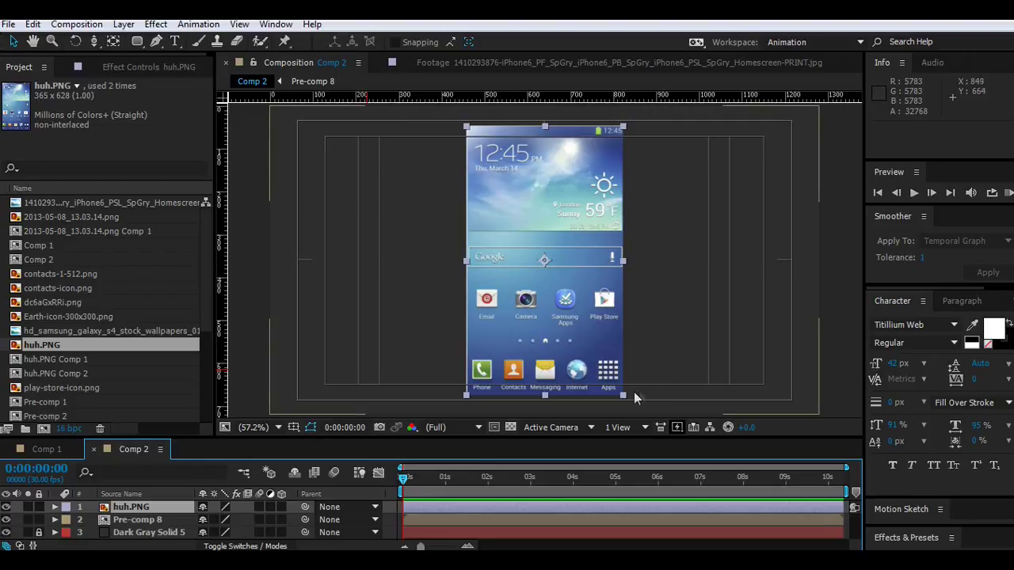
key(s)
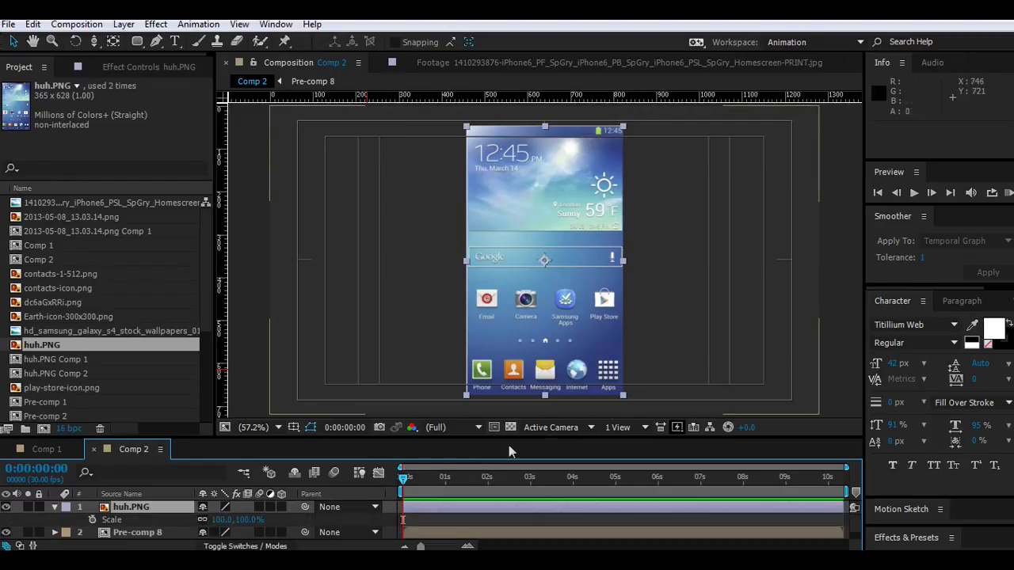
drag(250, 519, 238, 520)
drag(543, 334, 541, 328)
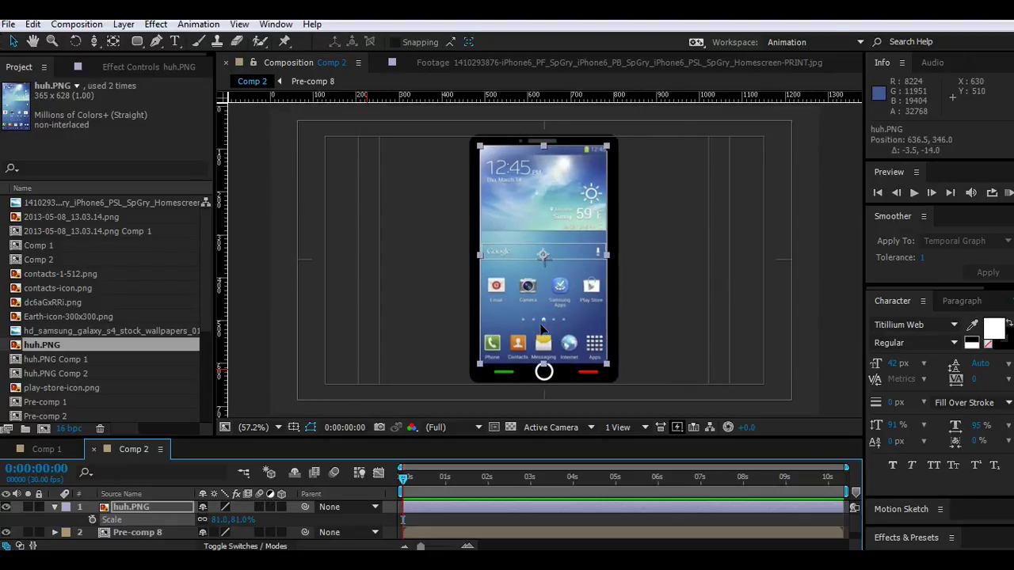
Place guides at the white screen's top and bottom edges, then shrink huh.PNG to 77% between them.
drag(438, 98, 438, 135)
click(6, 507)
drag(535, 135, 557, 361)
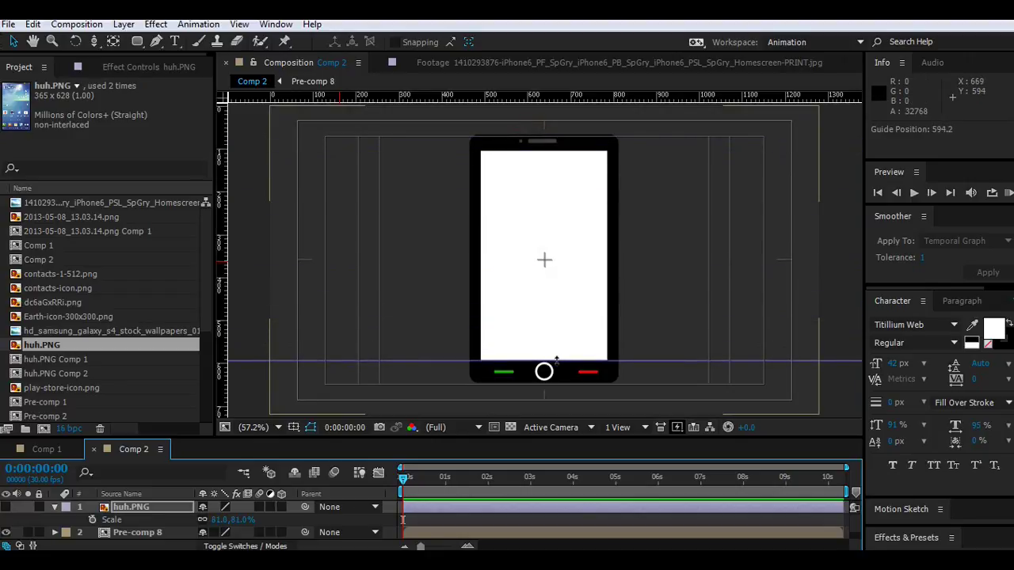
drag(557, 361, 557, 360)
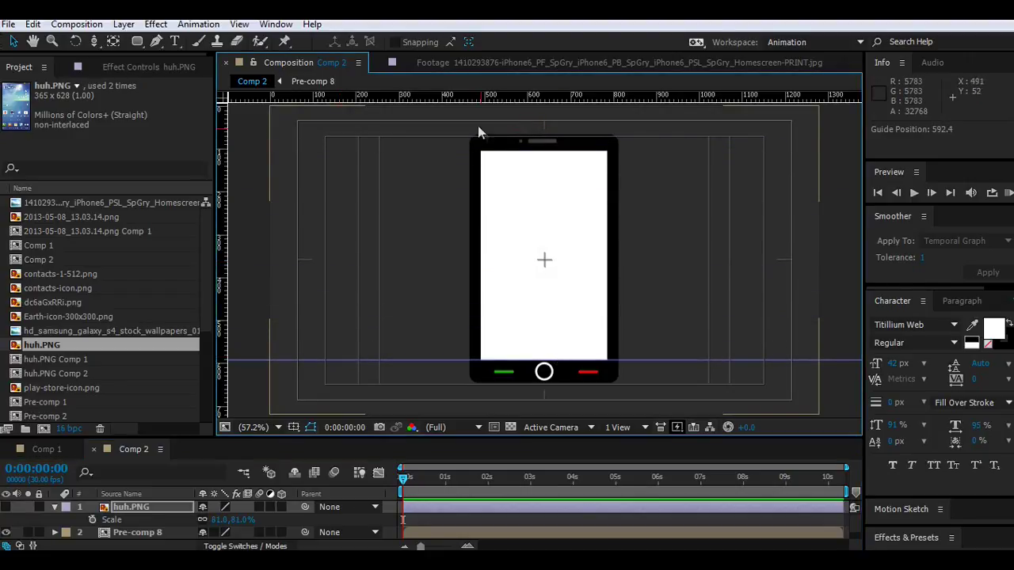
drag(466, 98, 492, 150)
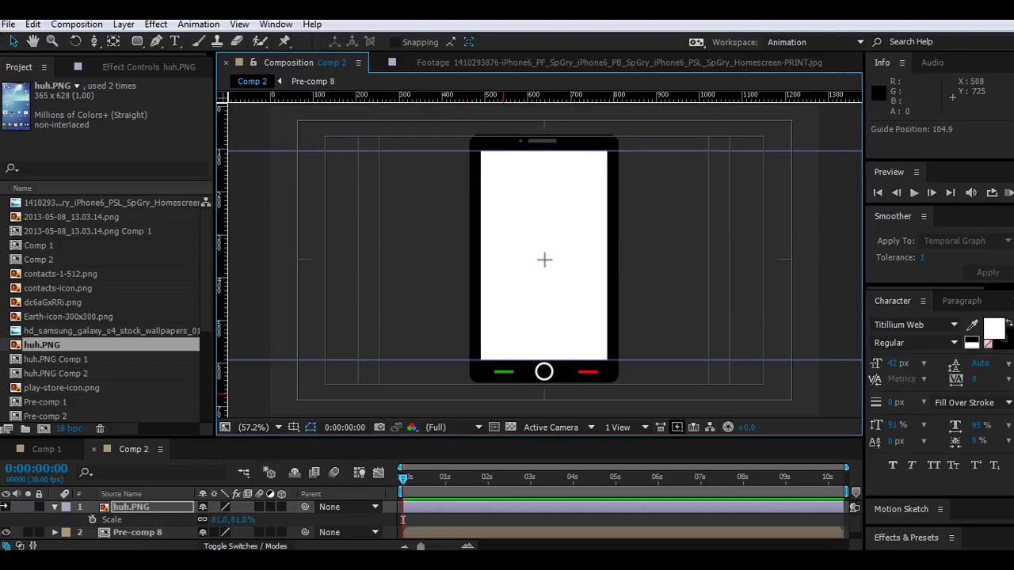
click(6, 507)
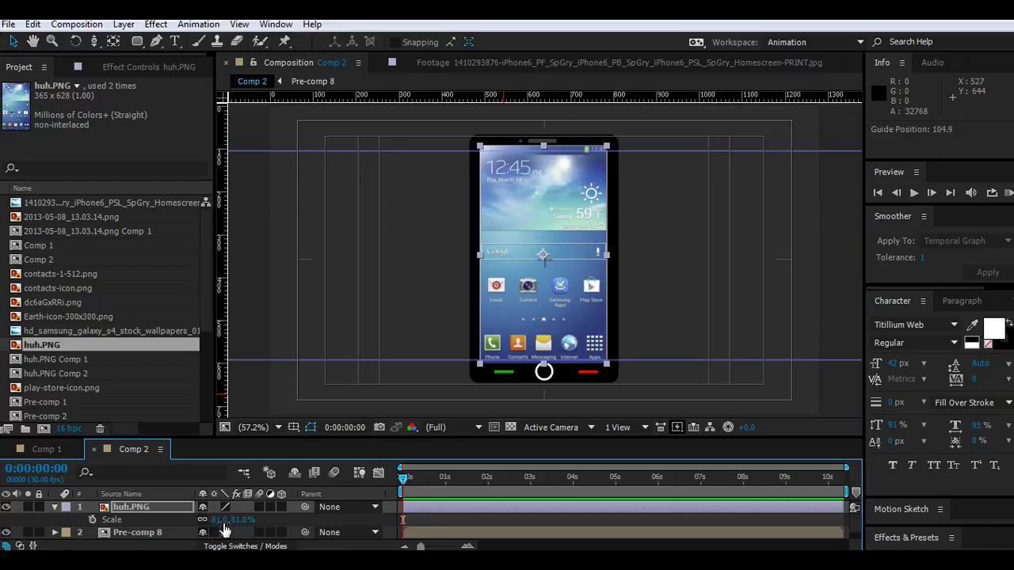
drag(220, 520, 222, 523)
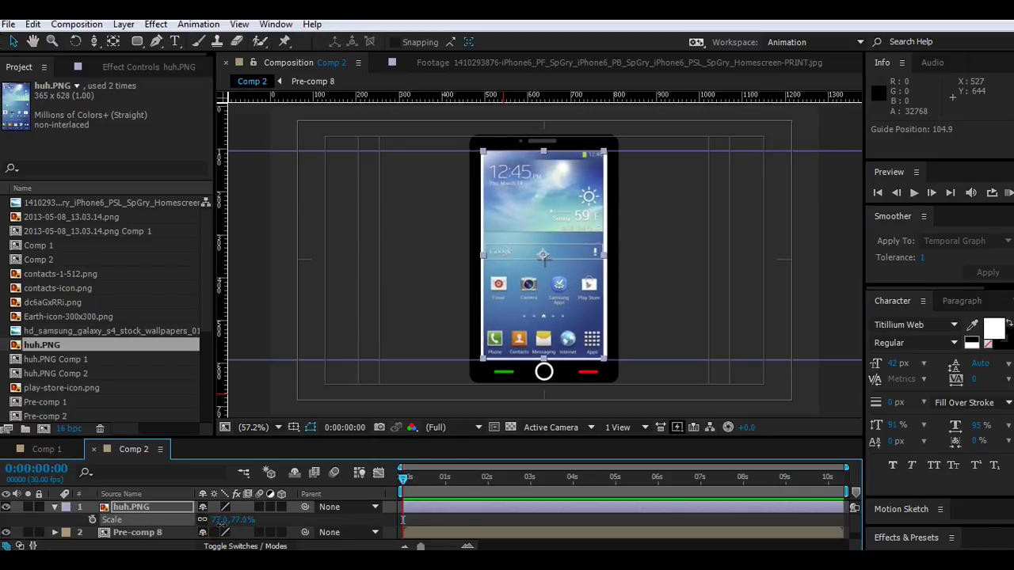
Align the top guide with the screen edge and widen the homescreen image to fill the screen.
key(slash)
drag(531, 172, 532, 256)
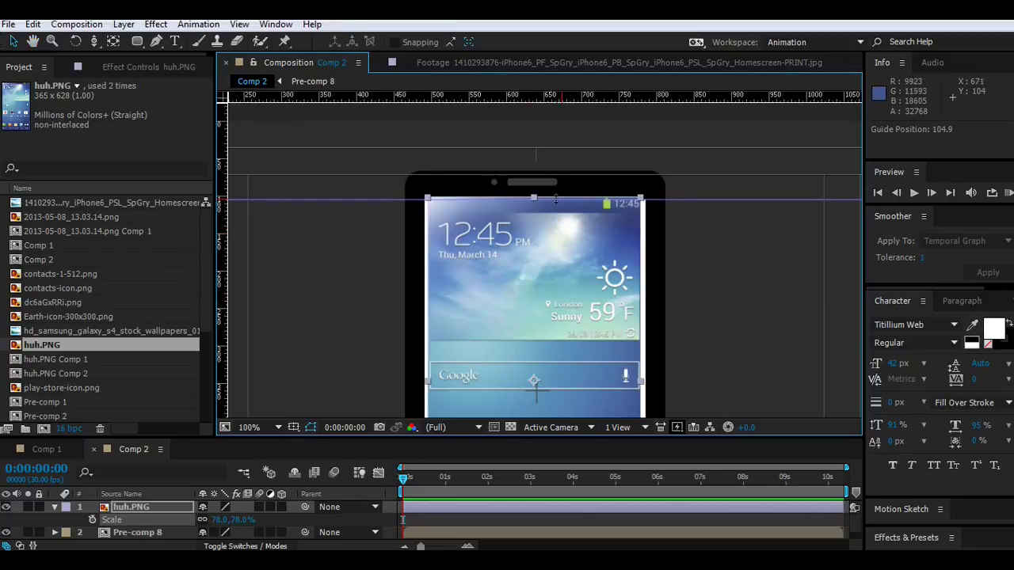
drag(665, 198, 664, 201)
drag(548, 219, 548, 220)
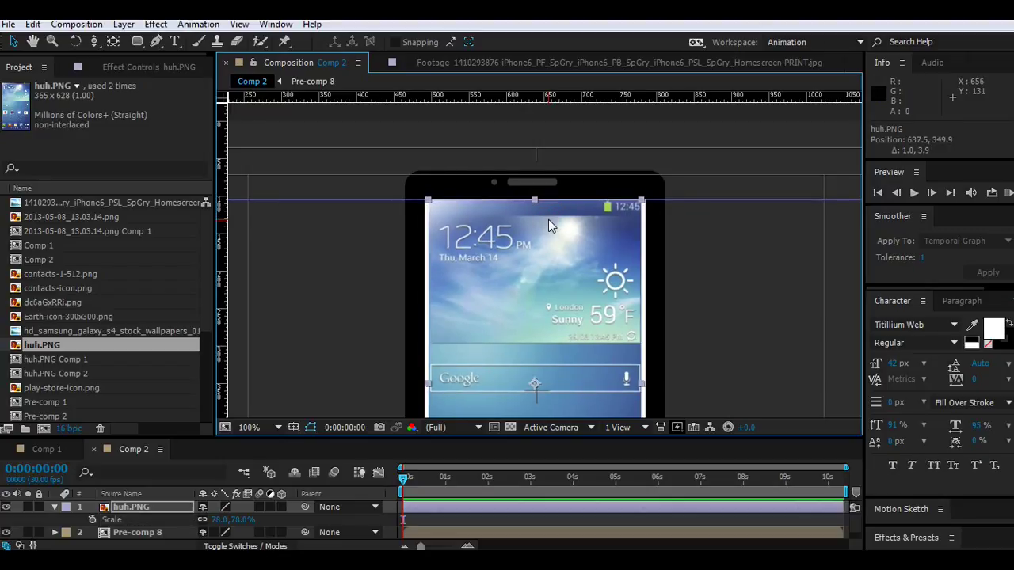
key(comma)
drag(549, 313, 553, 231)
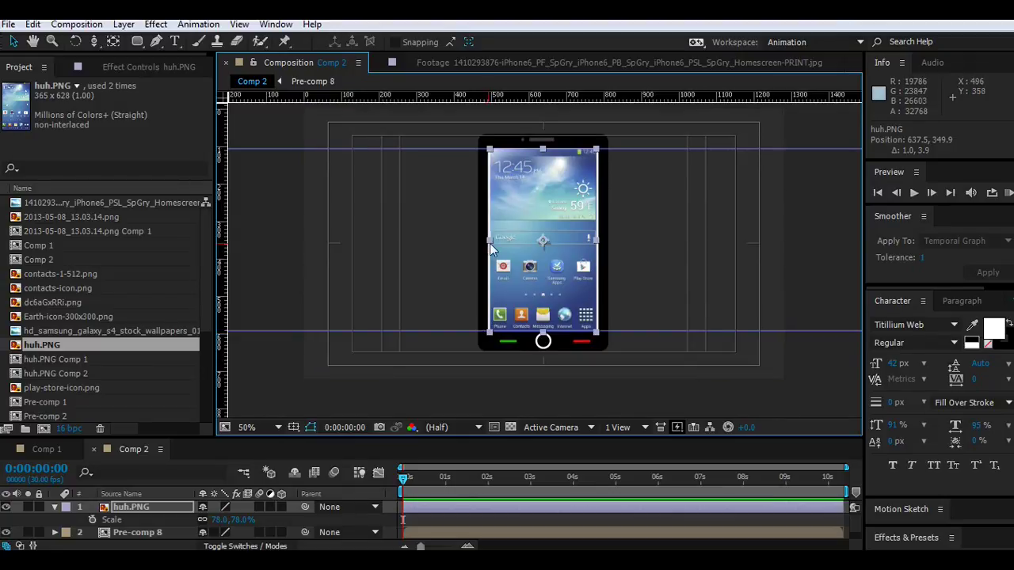
drag(489, 242, 487, 242)
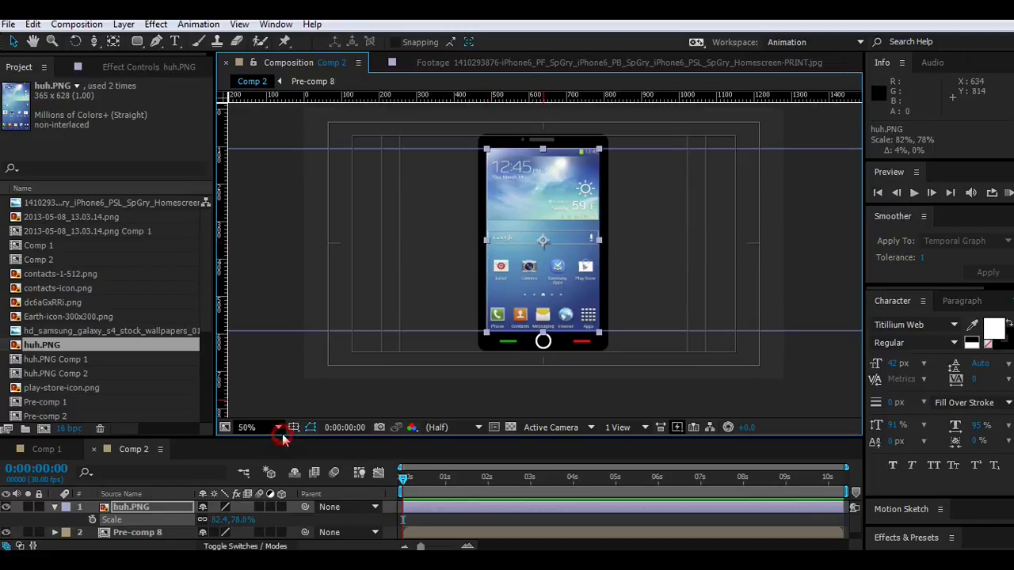
Enlarge huh.PNG slightly, bringing its scale to about 84% by 79%.
drag(284, 437, 285, 377)
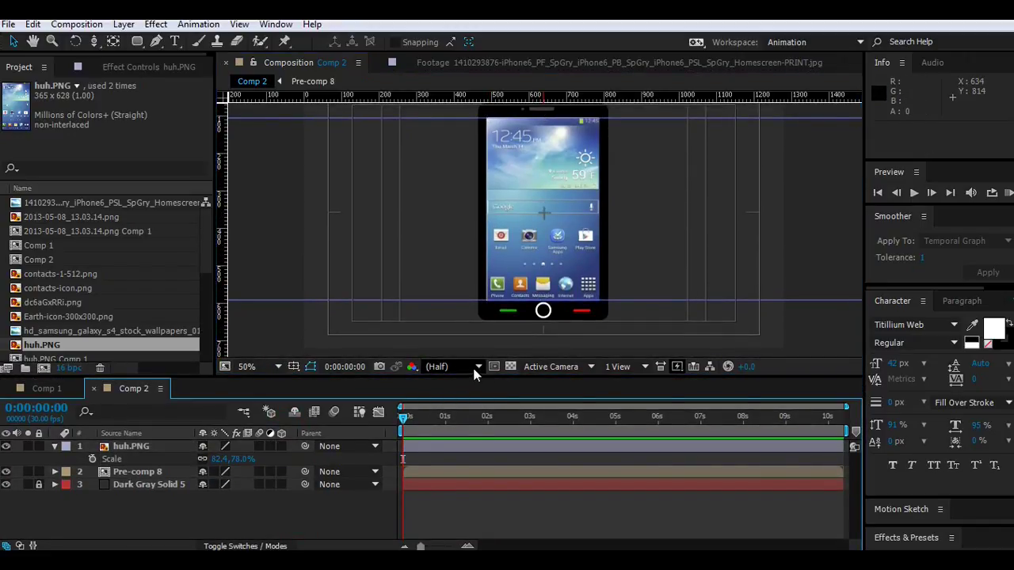
drag(477, 375, 479, 466)
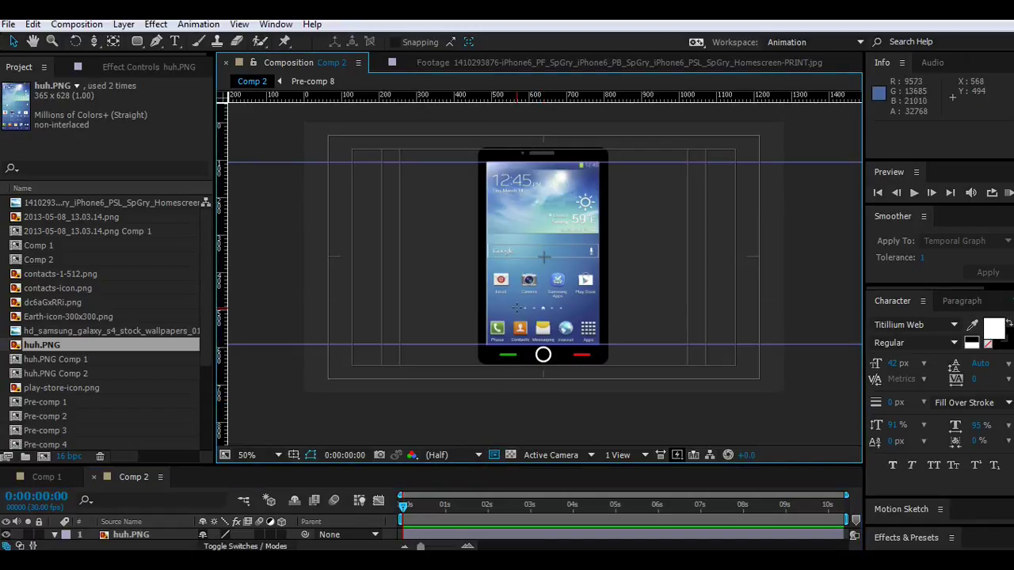
scroll(502, 333, up, 2)
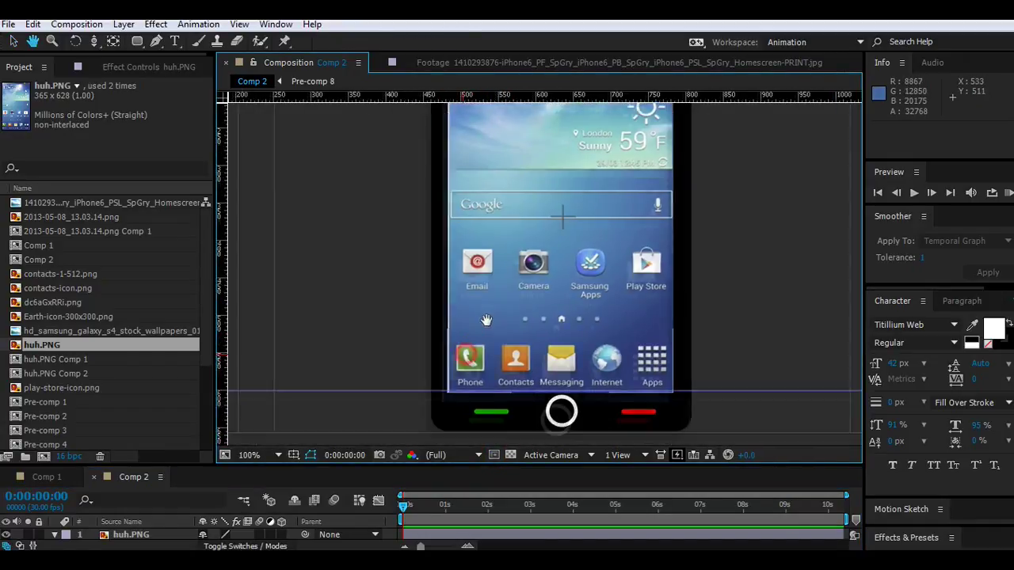
click(487, 320)
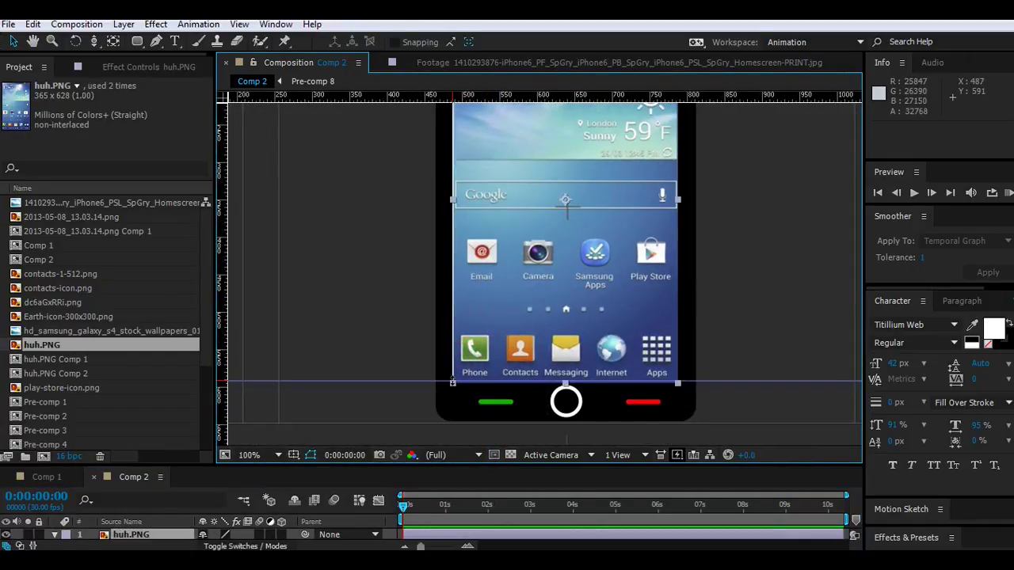
drag(450, 381, 451, 388)
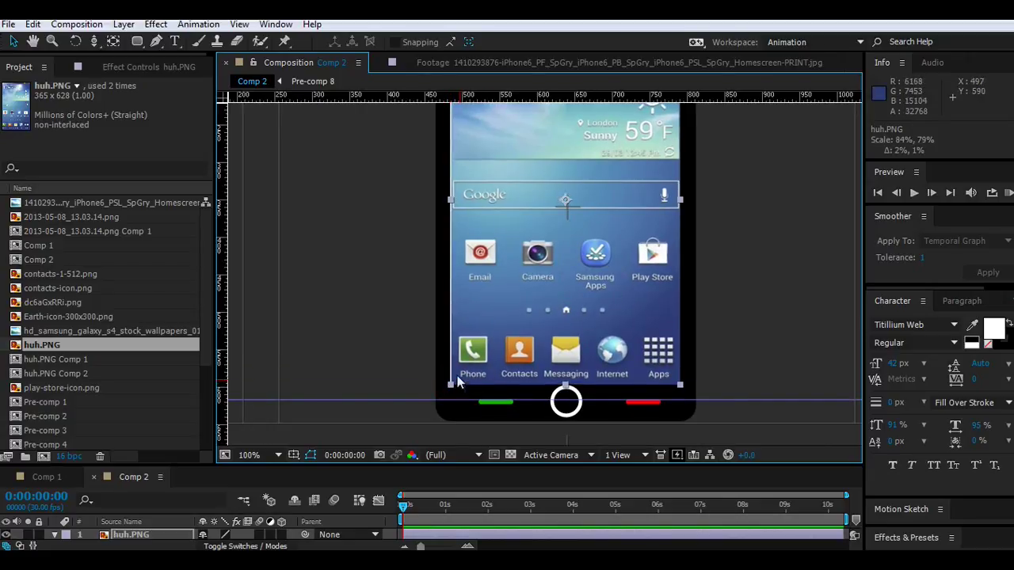
scroll(477, 383, down, 2)
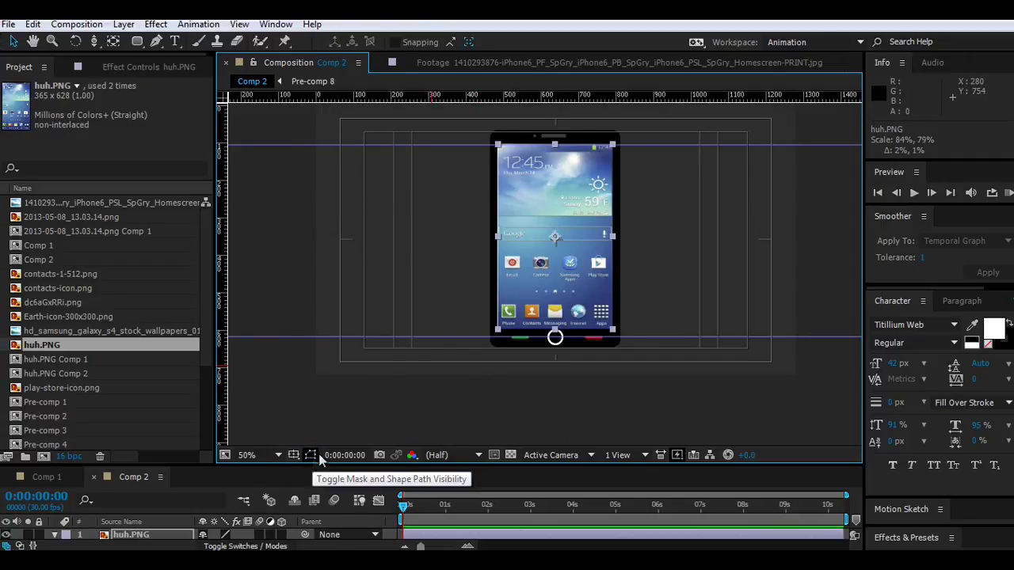
drag(313, 468, 373, 370)
key(s)
click(373, 509)
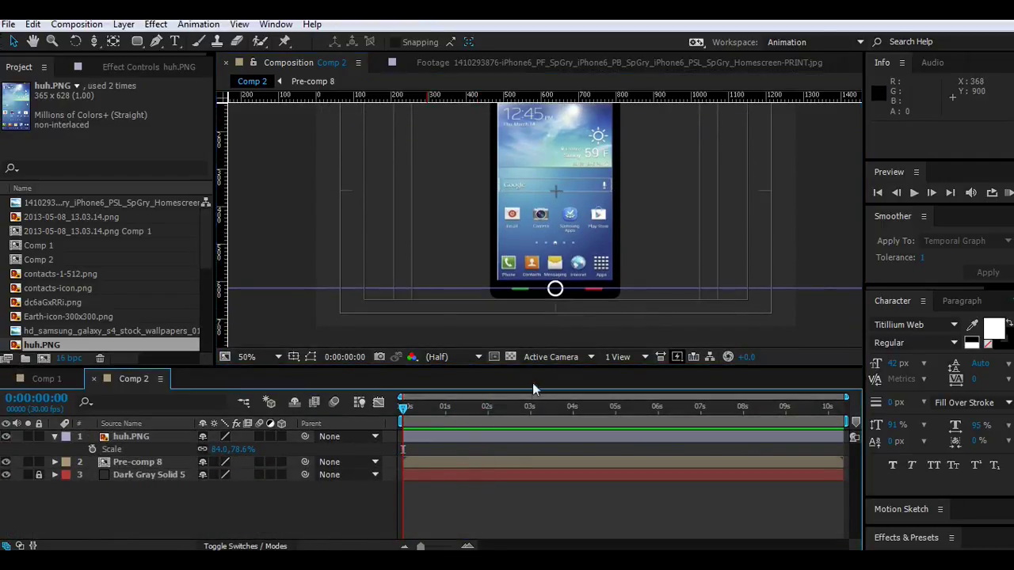
Rearrange the panels, reselect the huh.PNG layer and choose the Rectangle tool.
drag(535, 366, 539, 473)
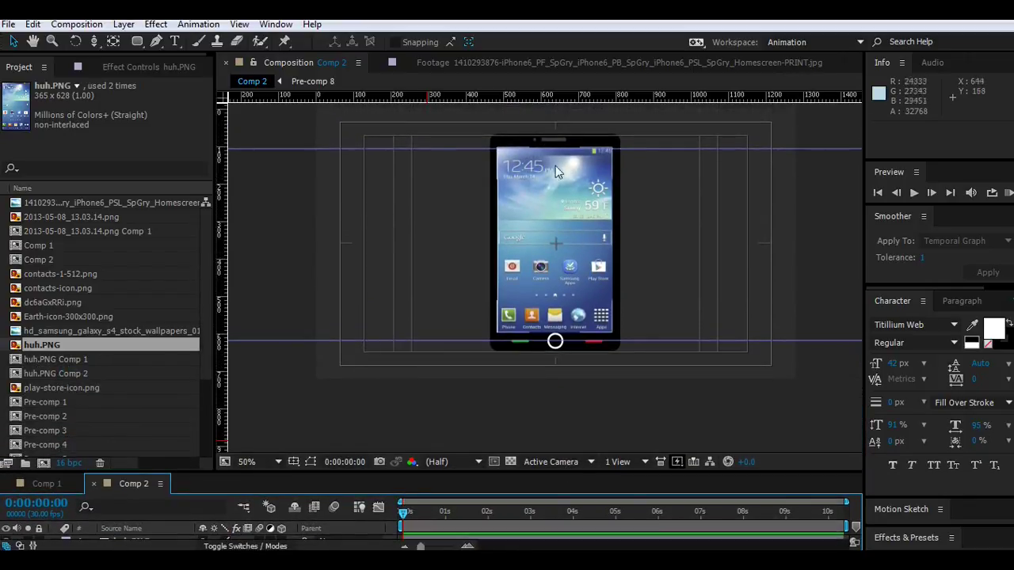
scroll(545, 148, up, 2)
scroll(545, 148, up, 3)
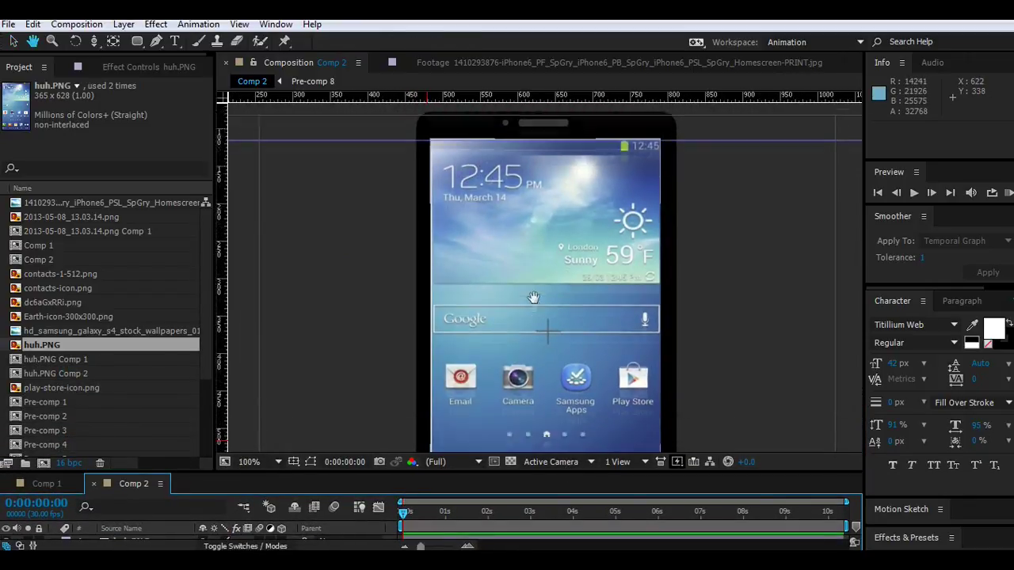
scroll(489, 334, down, 2)
scroll(490, 328, down, 2)
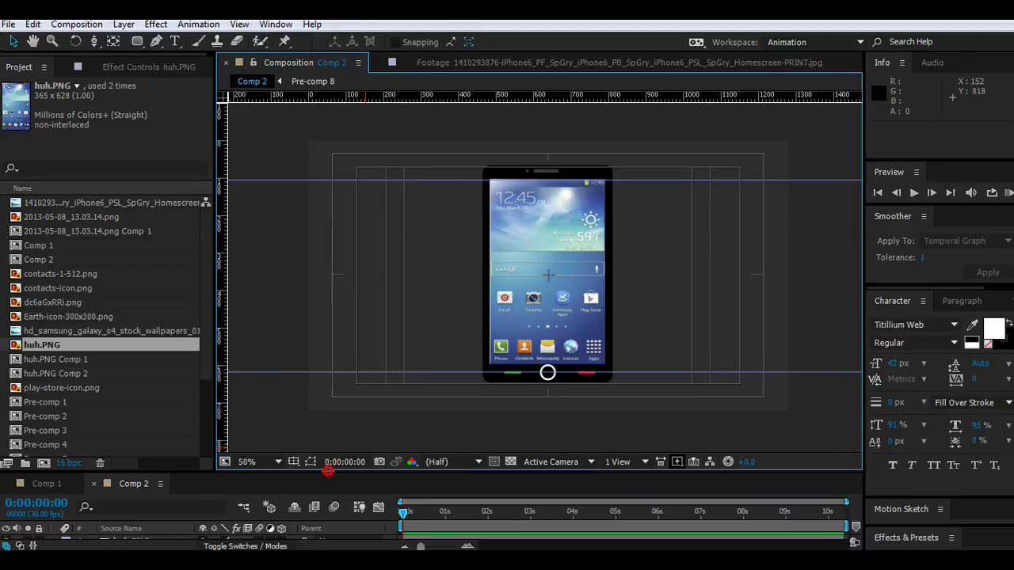
drag(327, 471, 328, 384)
click(112, 451)
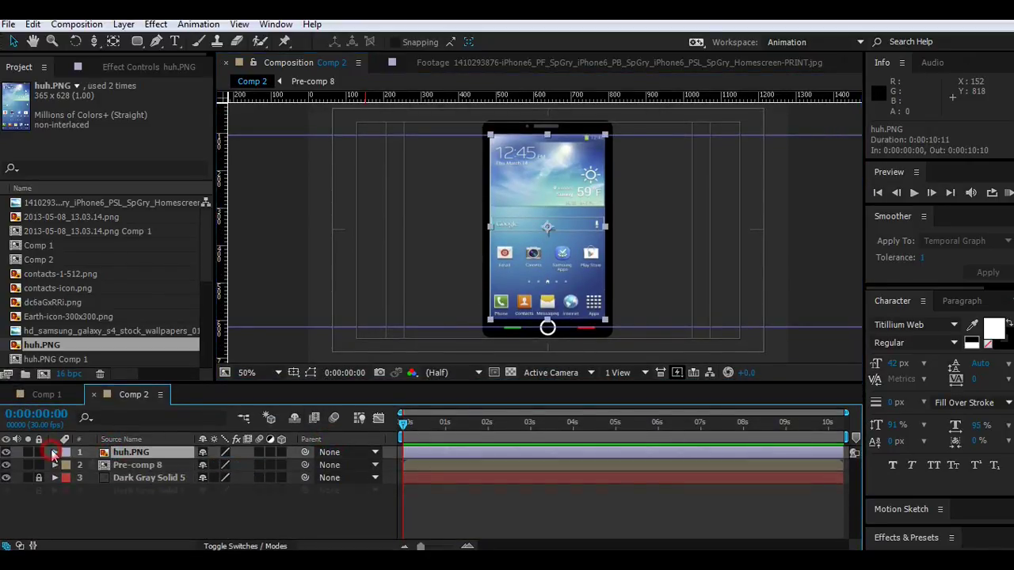
drag(269, 384, 268, 449)
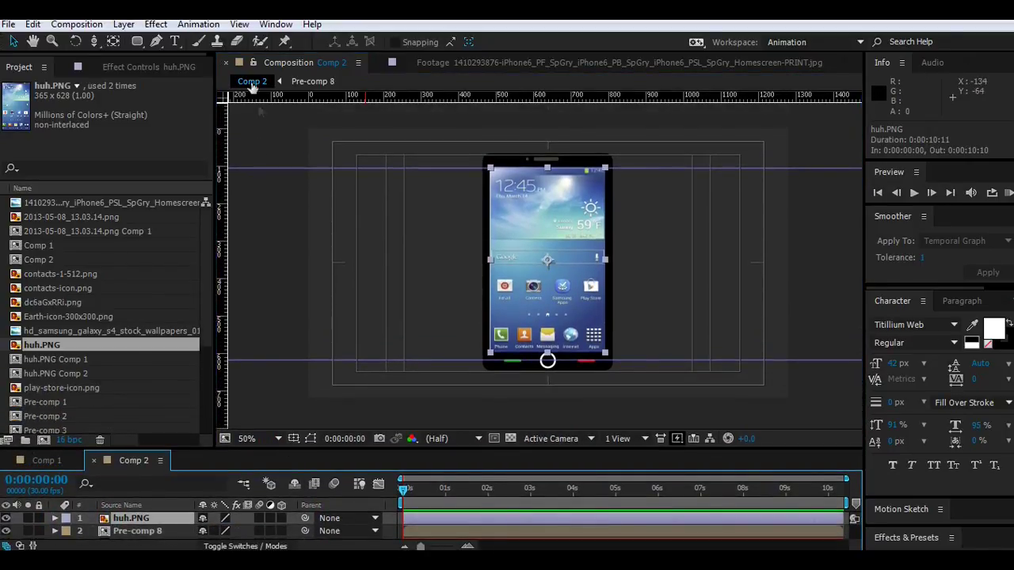
drag(142, 38, 178, 40)
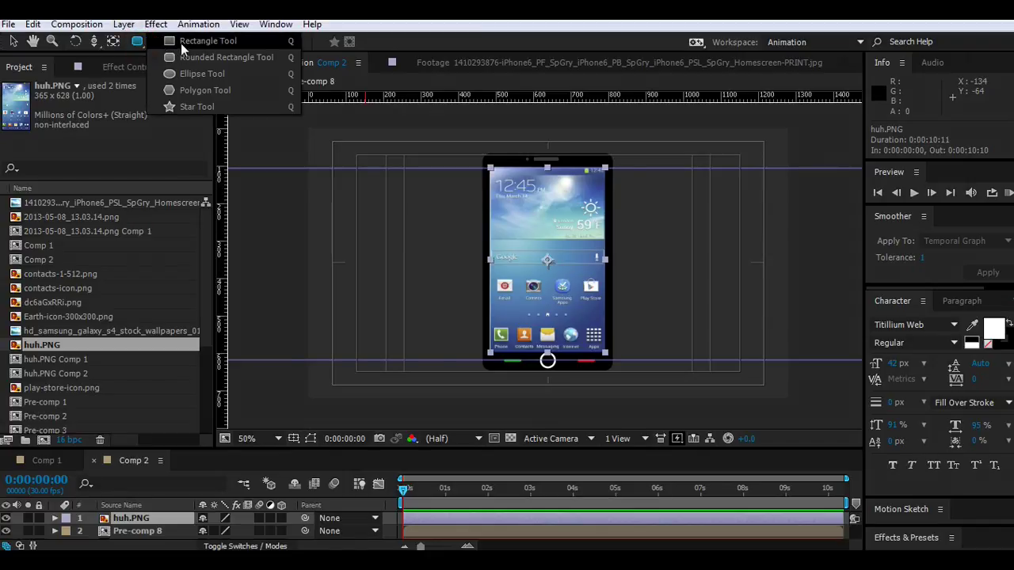
Add a rectangular mask to huh.PNG and shrink it to a thin strip at the screen's left edge.
double_click(134, 46)
click(310, 438)
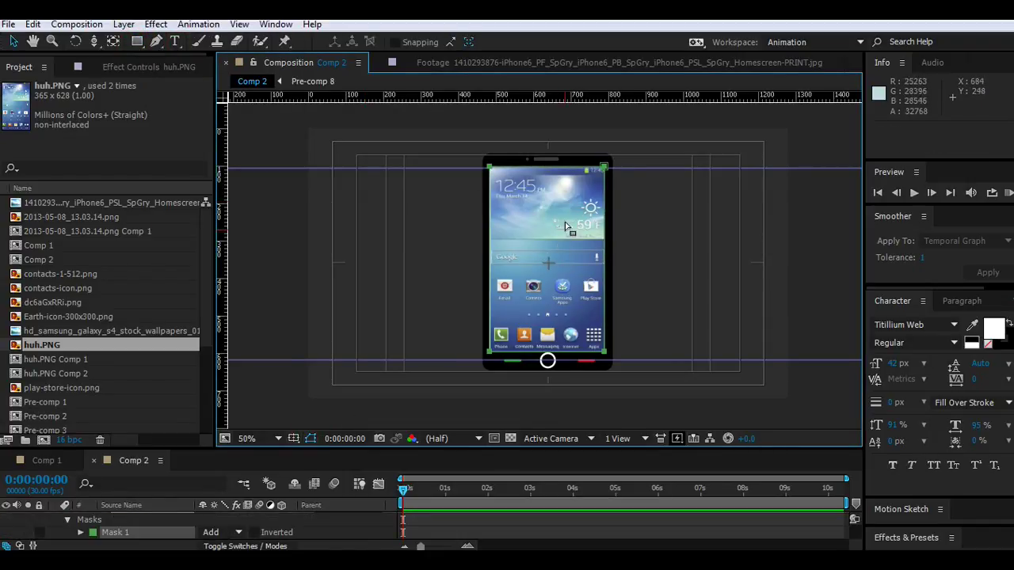
double_click(603, 169)
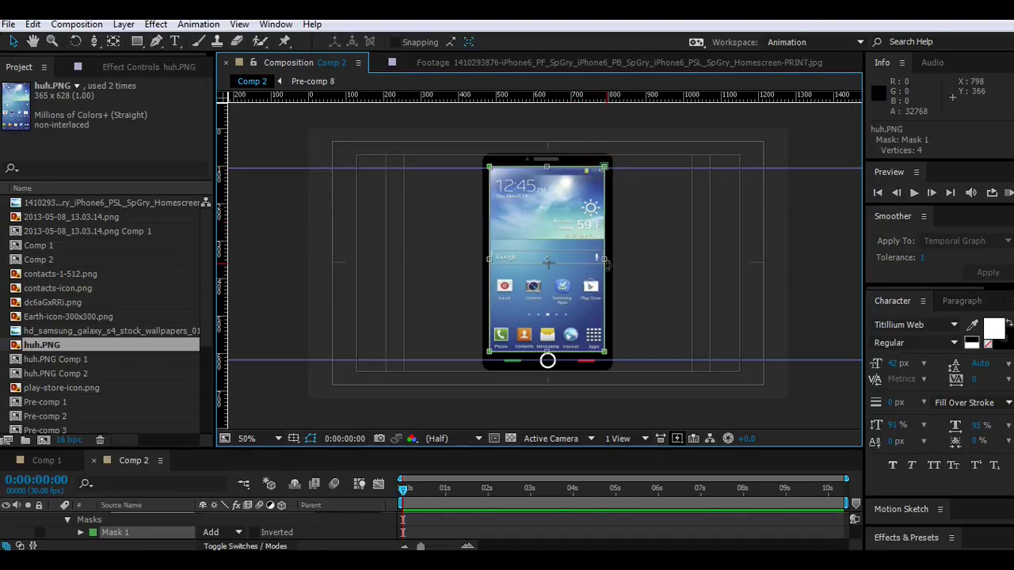
drag(604, 259, 496, 254)
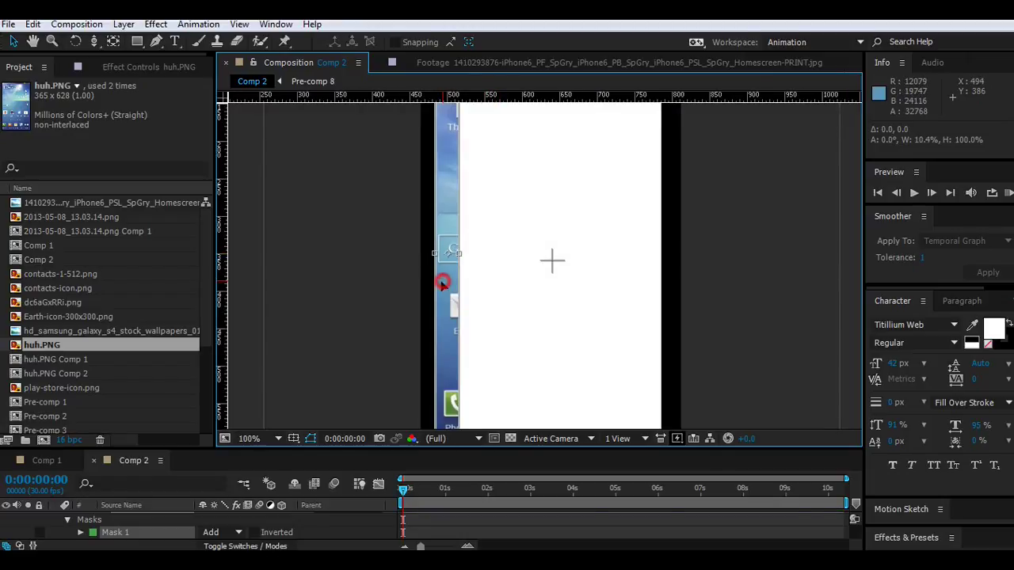
drag(442, 284, 422, 287)
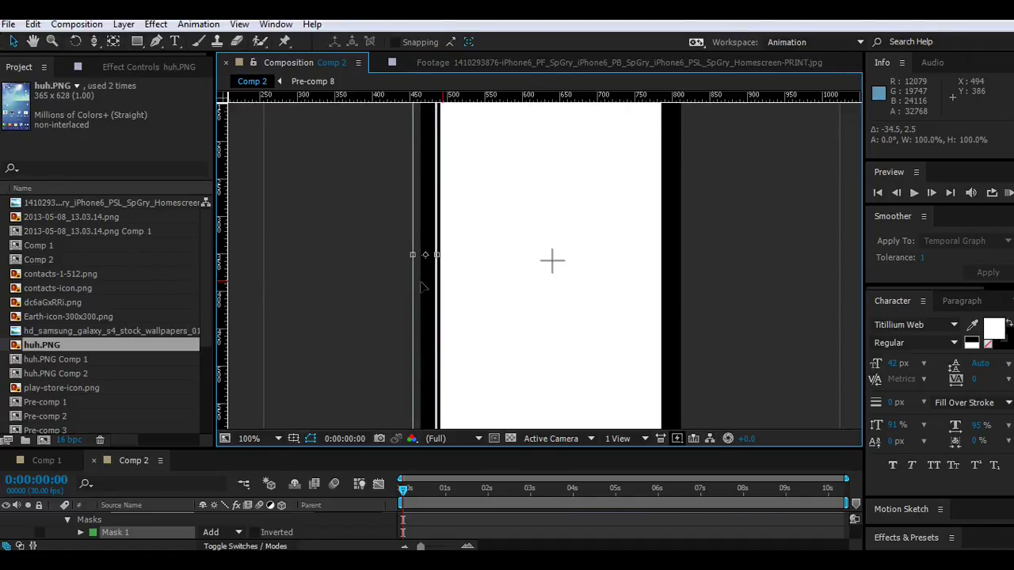
Set Mask 1 to Subtract with a 2 px Mask Feather.
key(comma)
click(226, 532)
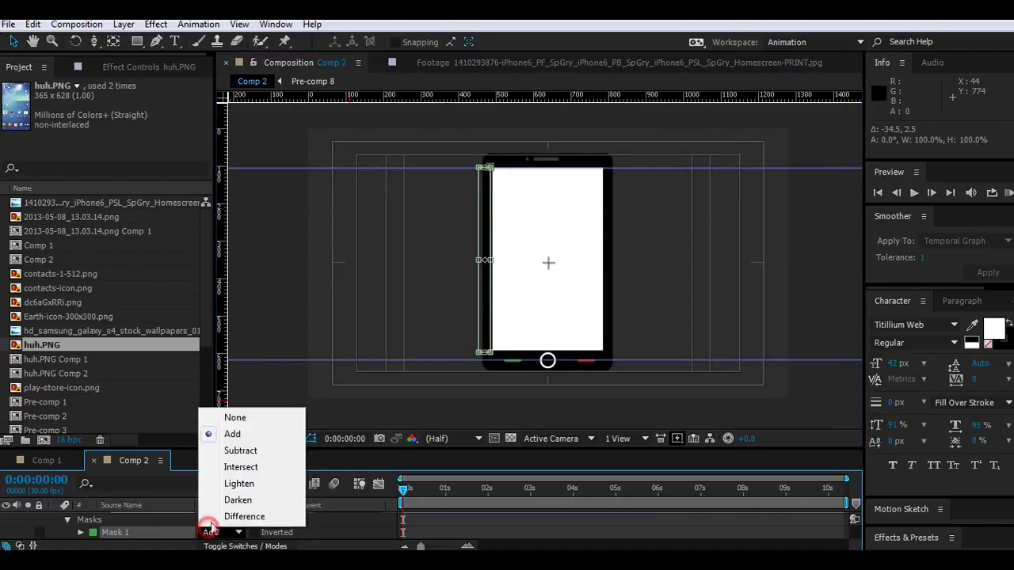
click(252, 451)
click(313, 437)
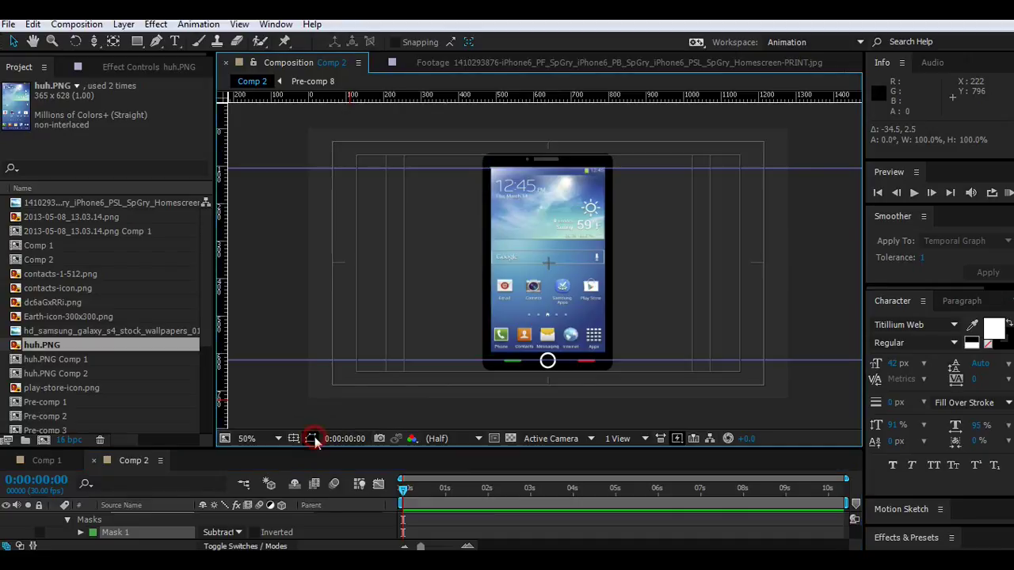
click(81, 533)
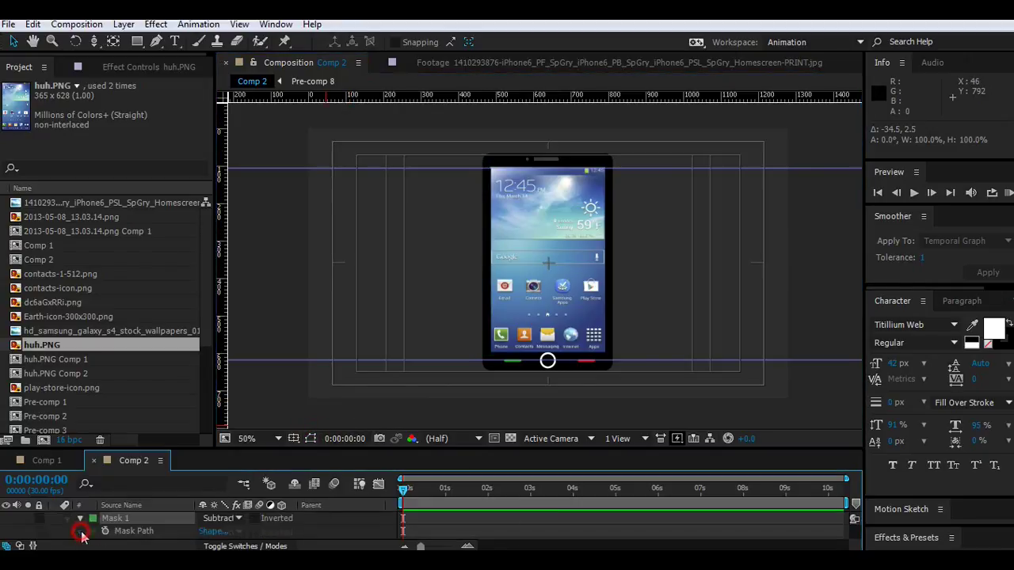
drag(286, 452, 286, 422)
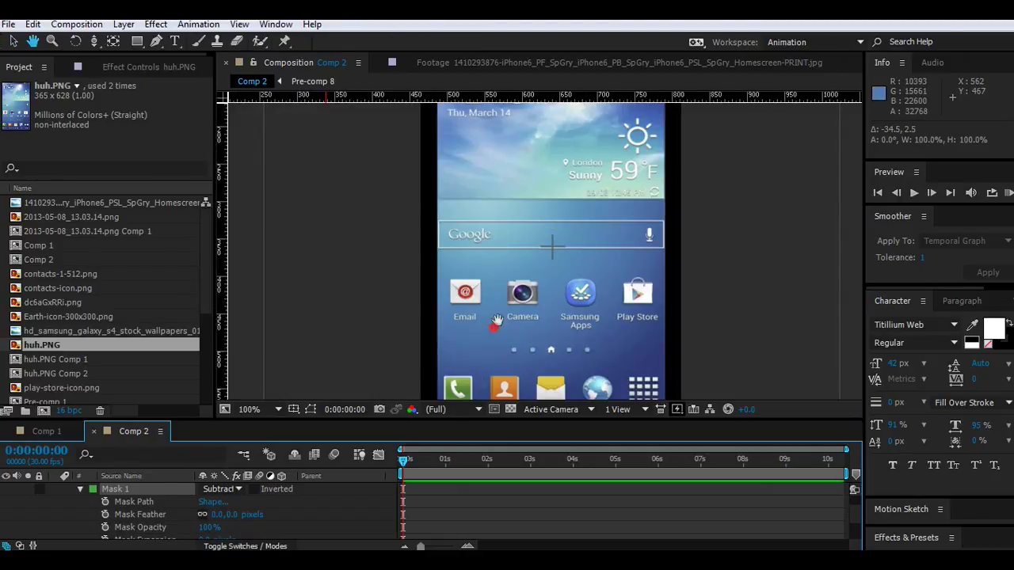
drag(492, 229, 527, 140)
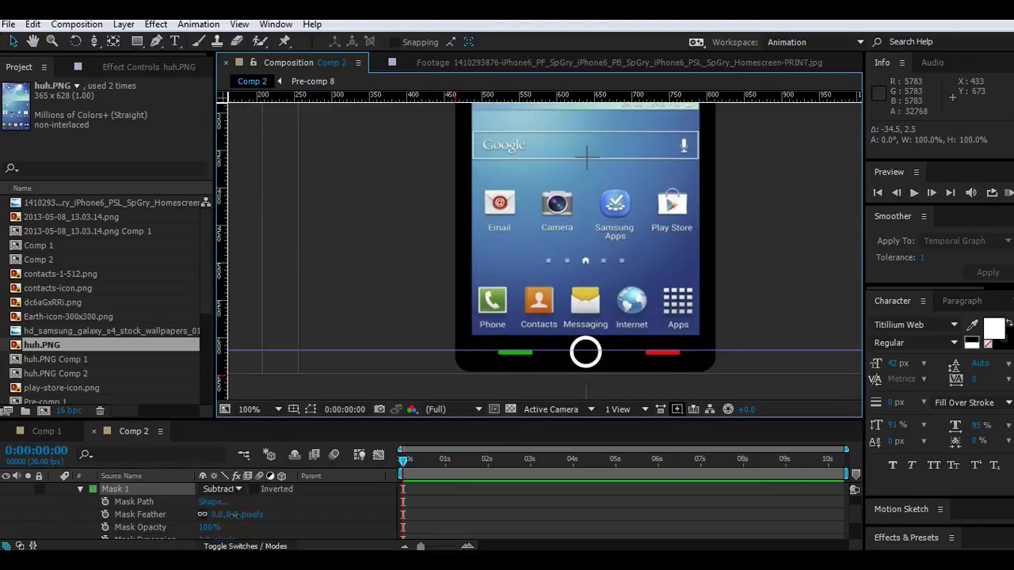
drag(232, 515, 235, 515)
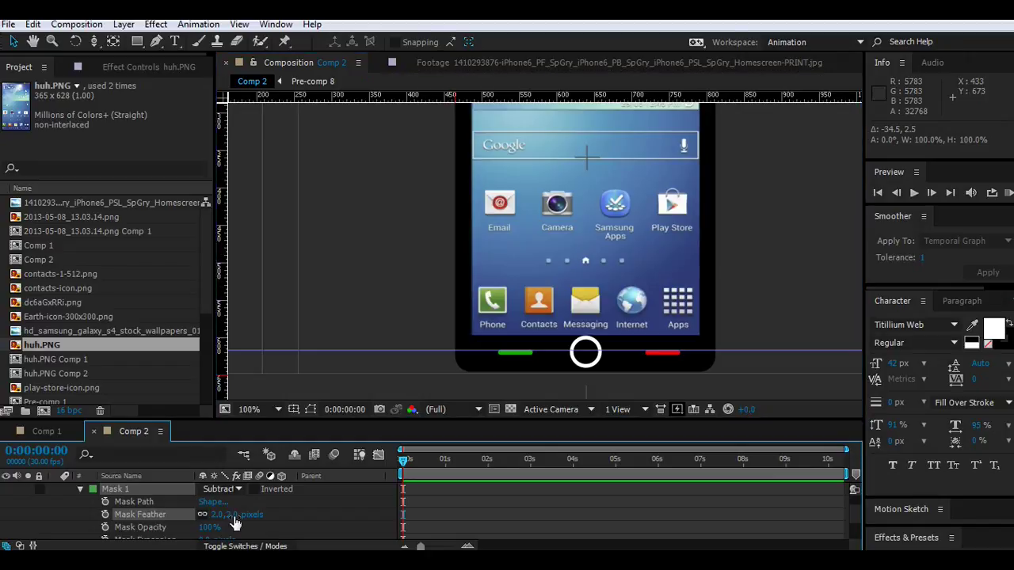
Remove both horizontal guides from the composition.
key(comma)
key(comma)
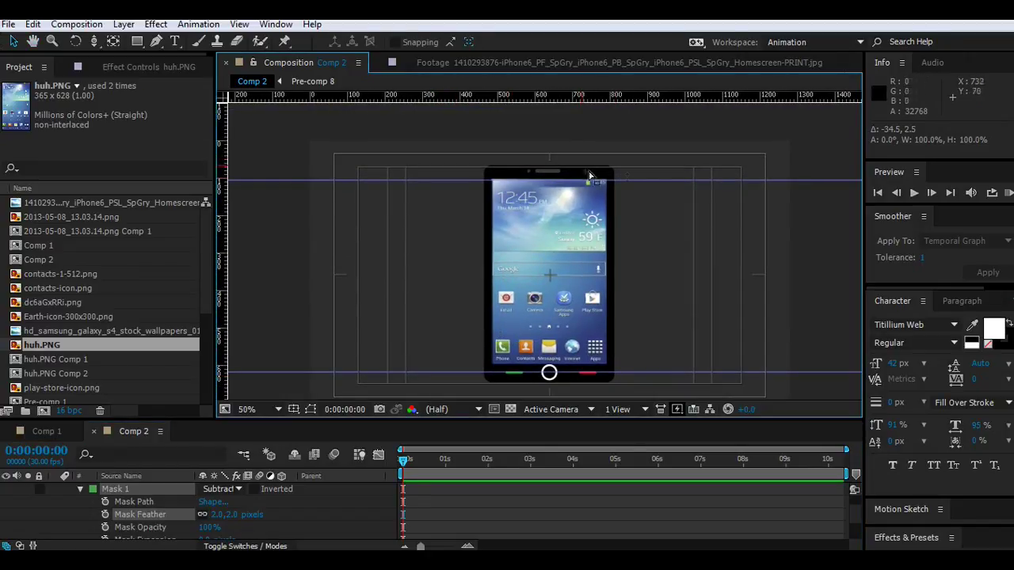
drag(629, 181, 618, 99)
drag(631, 367, 638, 404)
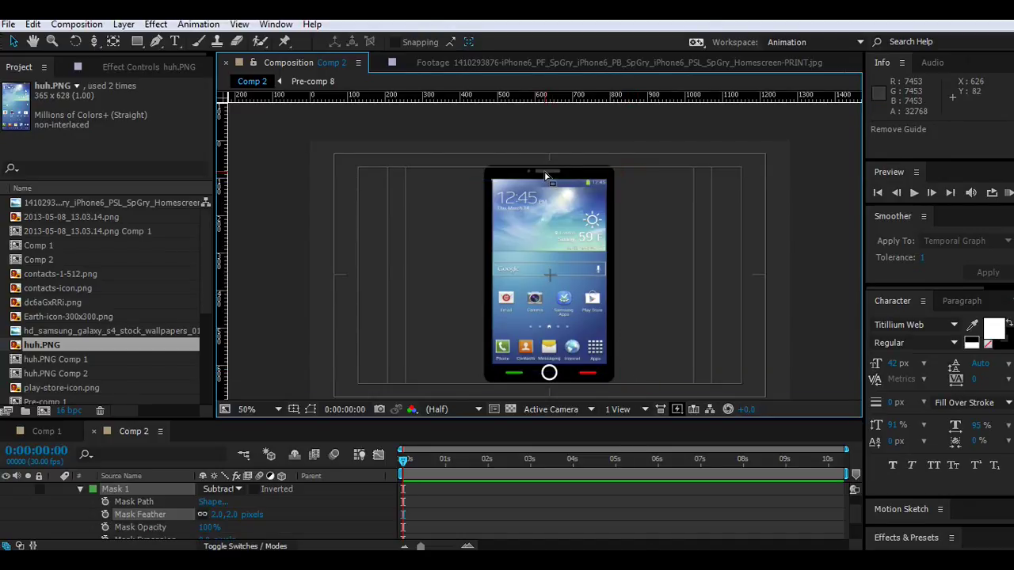
Add Mask 2 to huh.PNG, drawn across the top of the phone screen.
scroll(117, 514, up, 1)
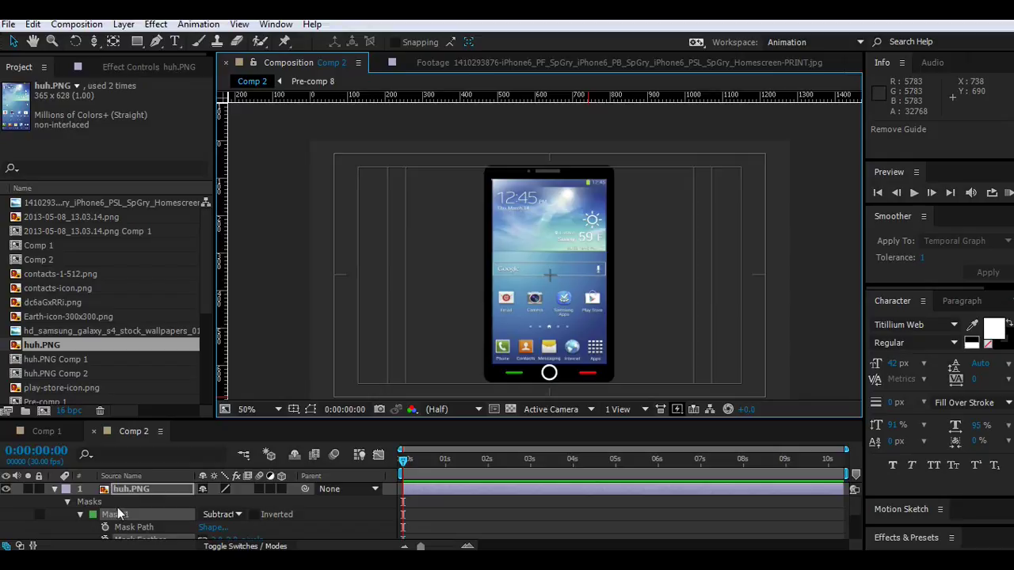
click(55, 489)
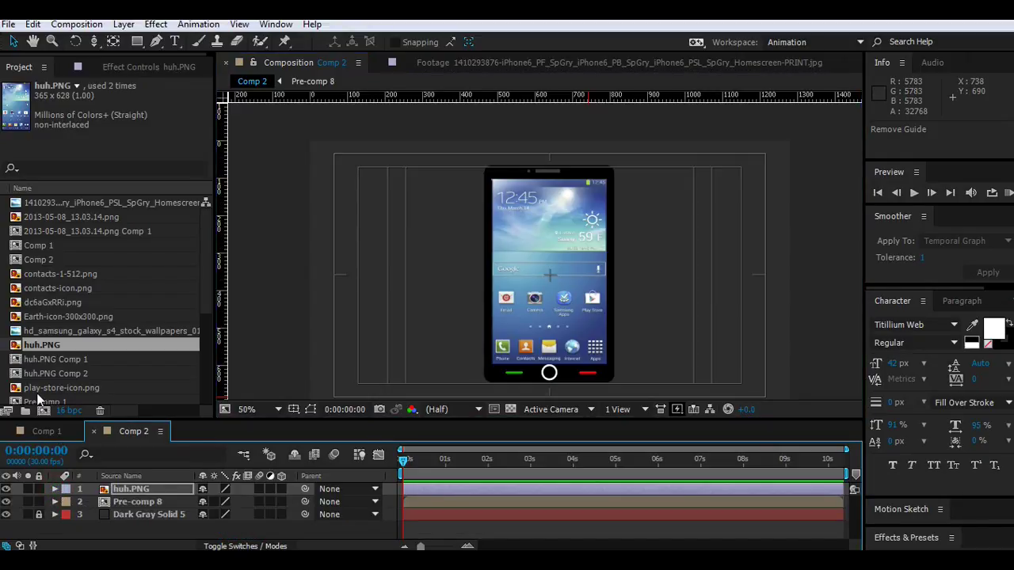
key(slash)
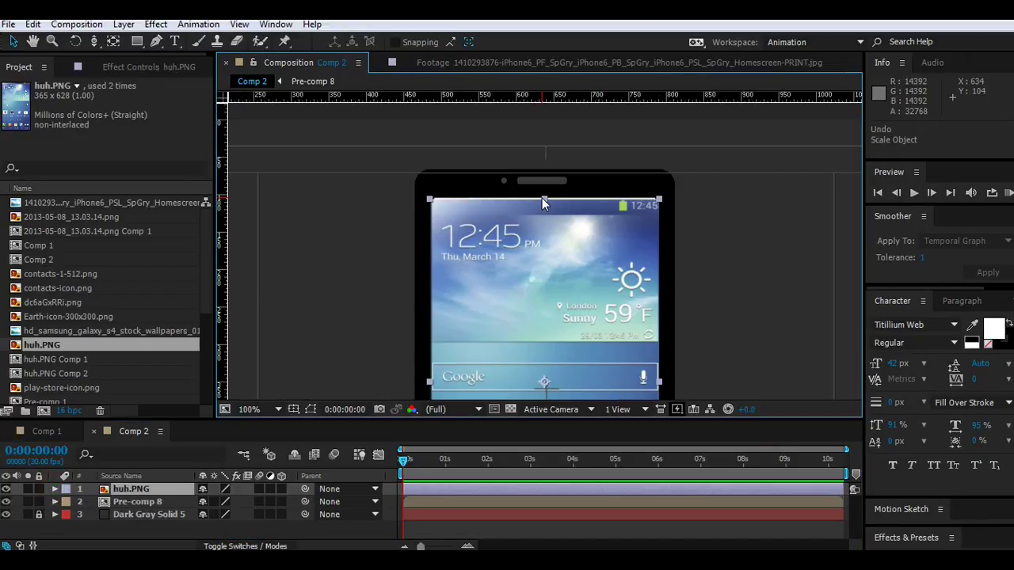
double_click(138, 43)
click(312, 407)
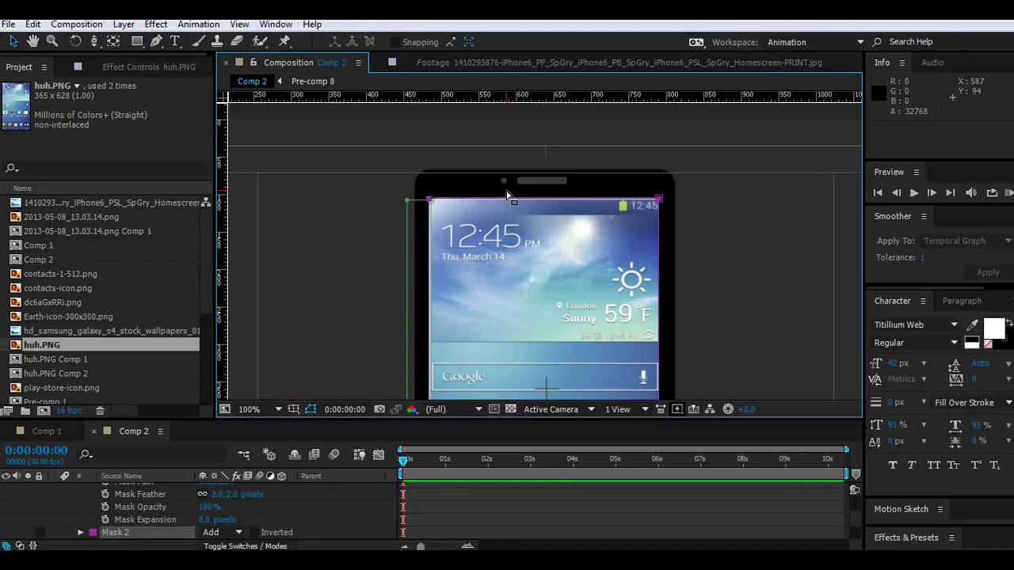
click(147, 532)
click(137, 41)
key(s)
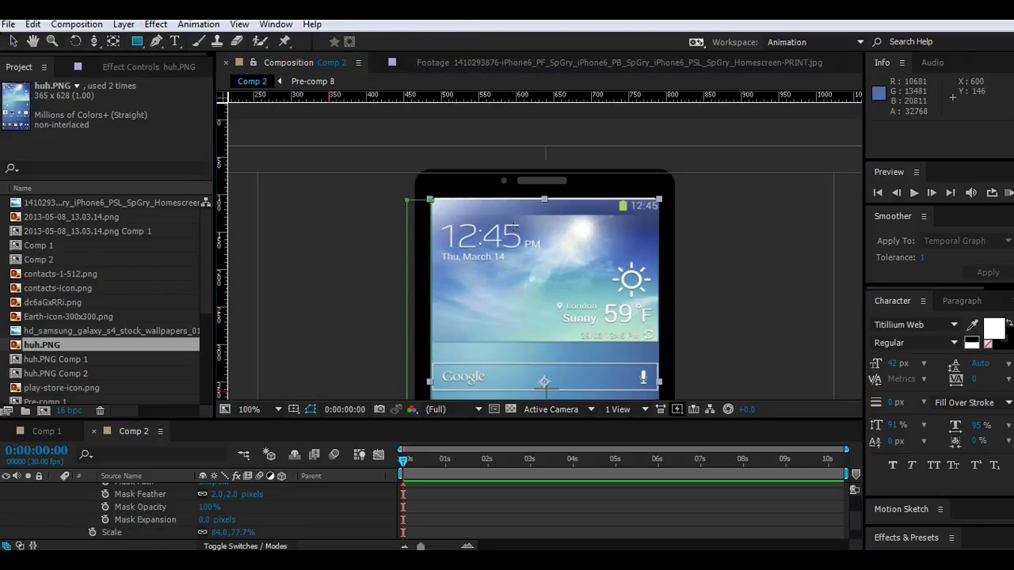
drag(388, 168, 720, 198)
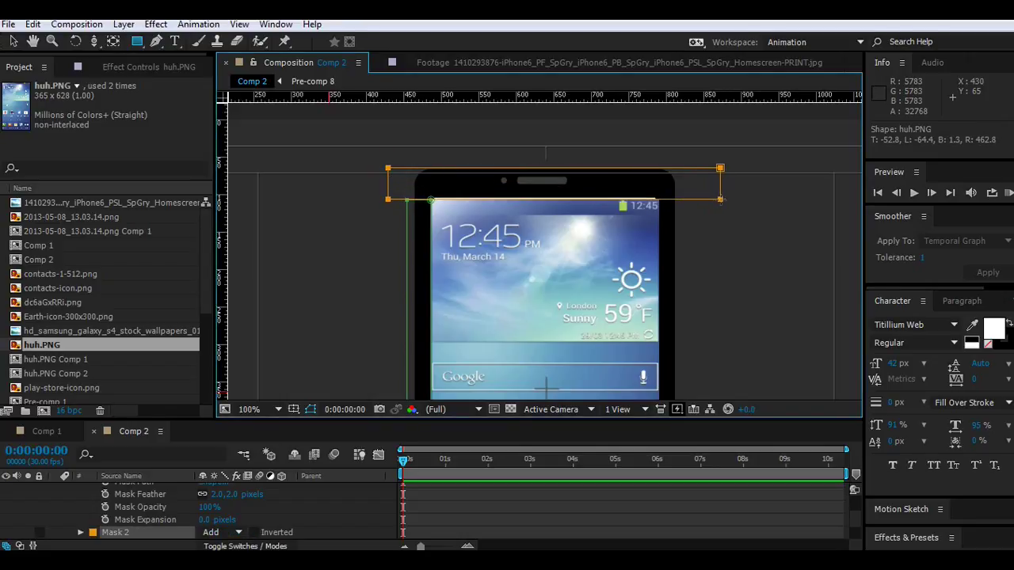
Set Mask 2 to Subtract with a 14 px feather.
click(218, 533)
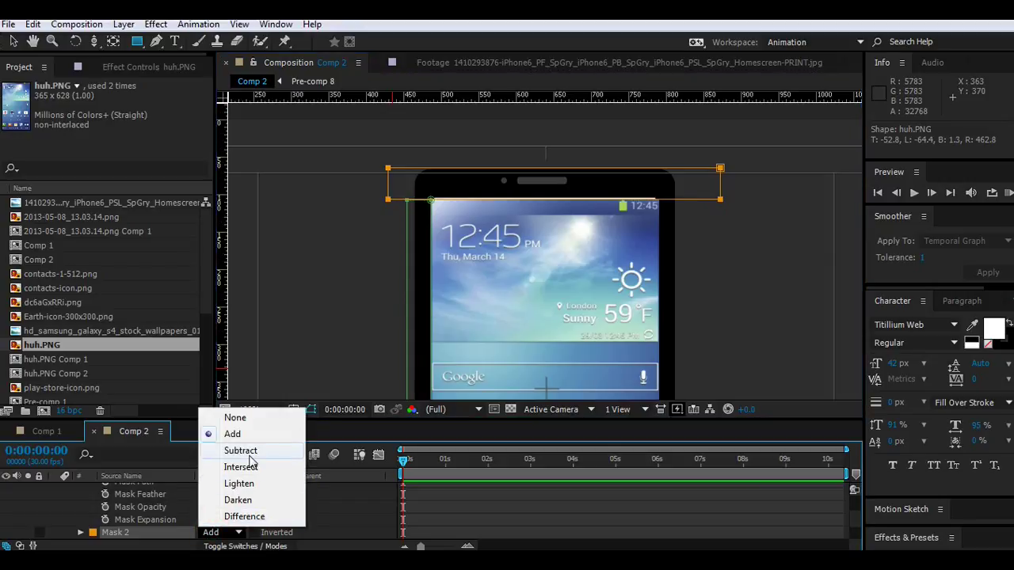
click(249, 457)
click(310, 409)
click(80, 532)
scroll(195, 529, down, 2)
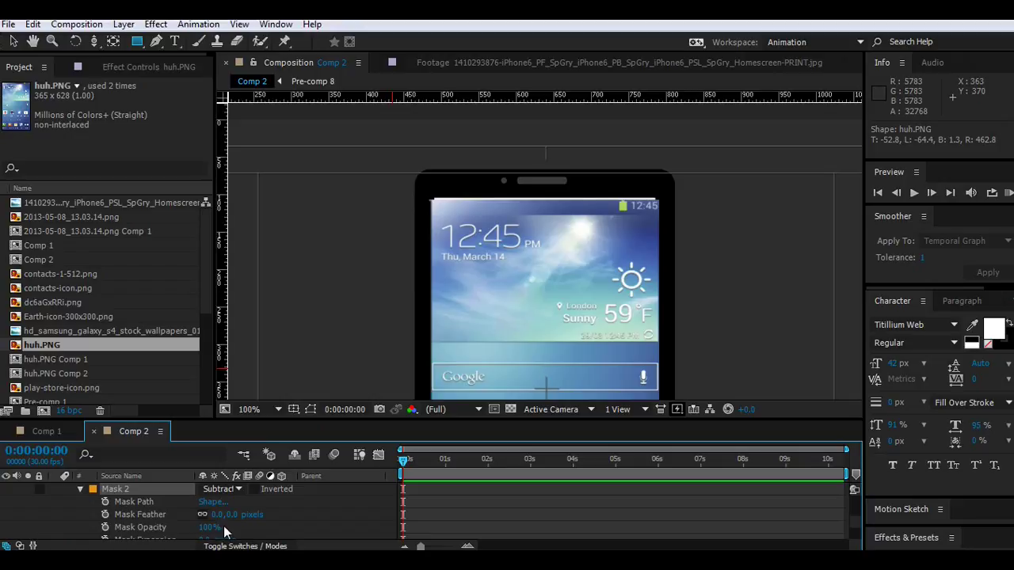
drag(227, 515, 243, 515)
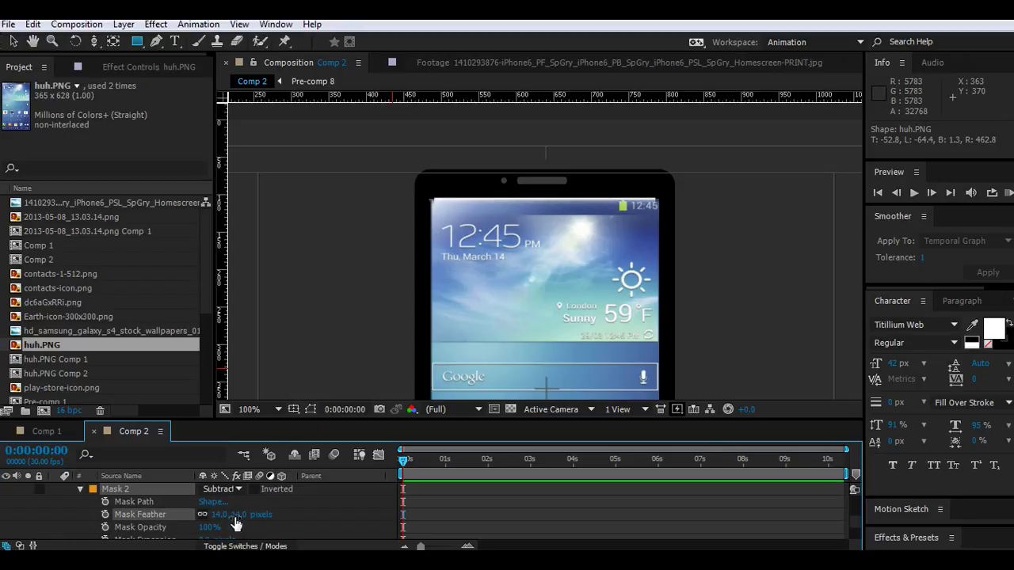
scroll(215, 486, up, 3)
Stretch the homescreen image's top edge upward to 84 × 79% scale.
click(158, 488)
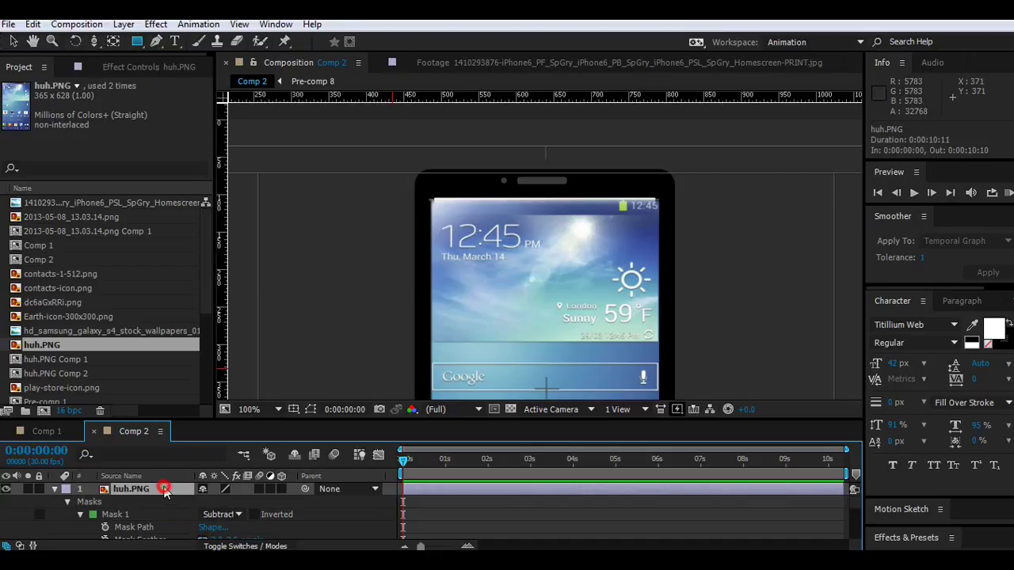
click(13, 41)
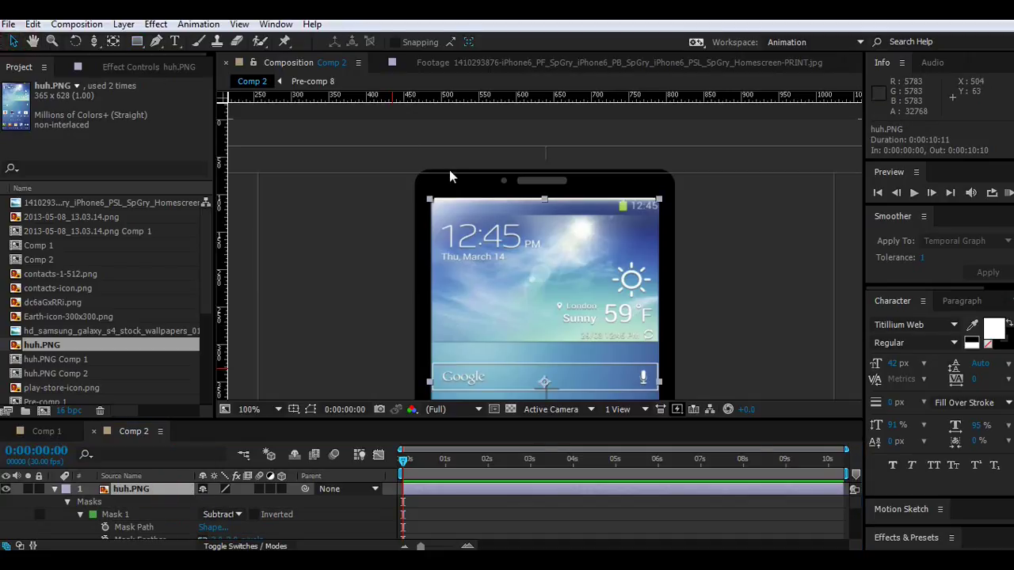
drag(544, 198, 547, 195)
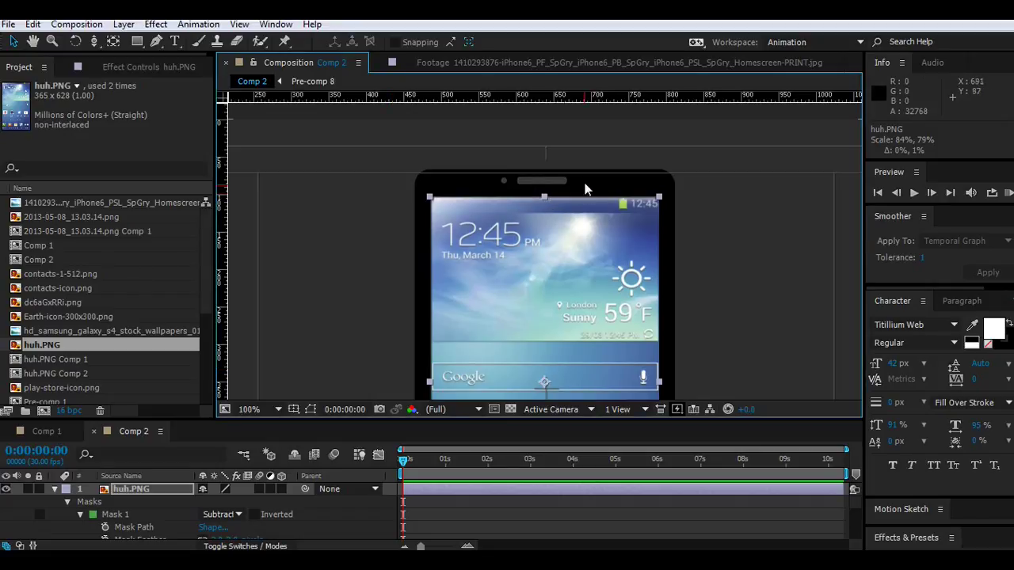
Zoom out to centre the whole phone in view and reselect the homescreen layer.
key(comma)
key(comma)
key(h)
drag(625, 294, 598, 220)
key(v)
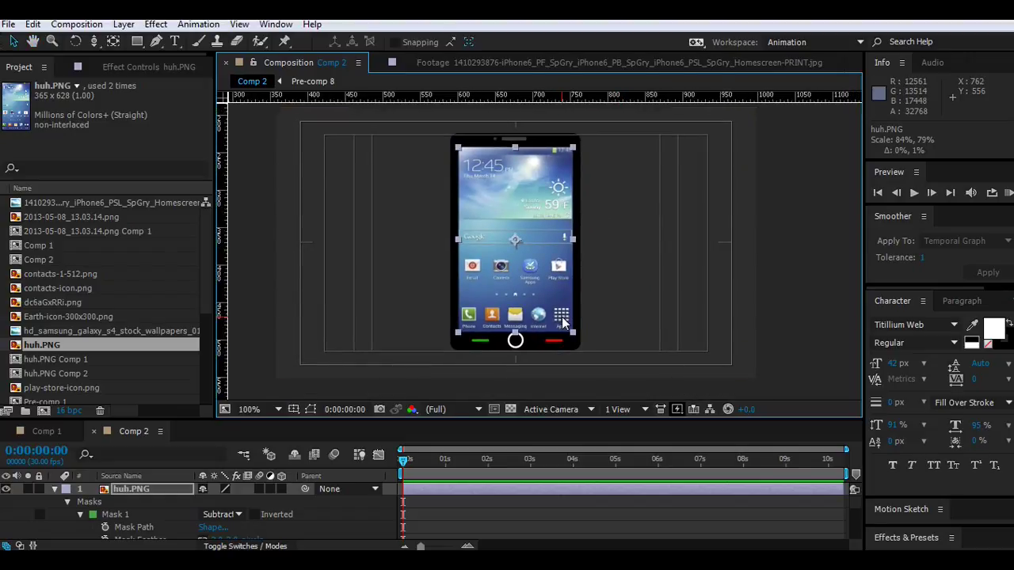
key(period)
key(period)
key(comma)
key(comma)
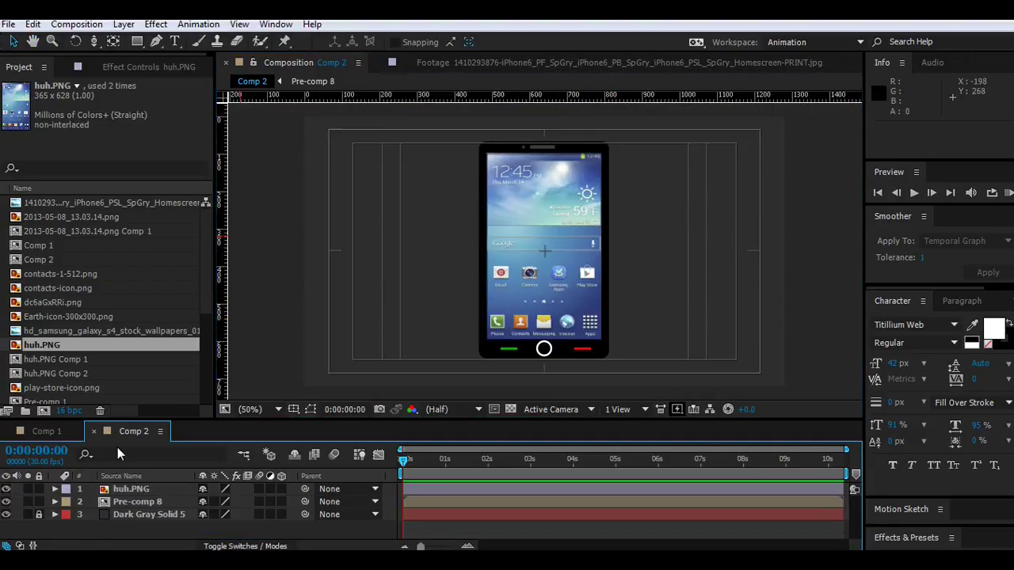
click(148, 488)
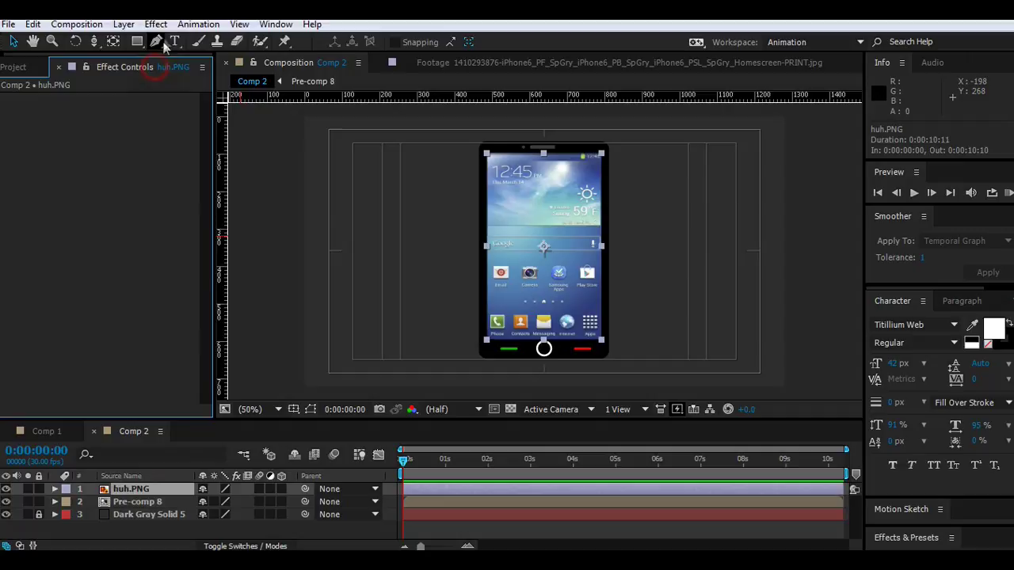
Apply Stylize > CC Glass to the homescreen layer and hide the safe-area guides in the enlarged viewer.
click(156, 24)
mouse_move(209, 191)
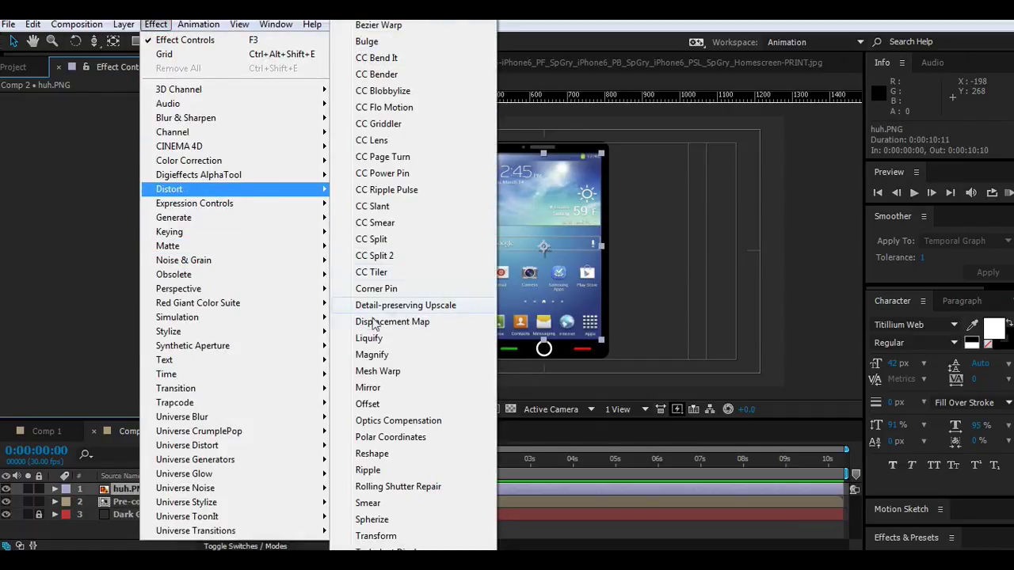
mouse_move(243, 331)
click(372, 269)
key(grave)
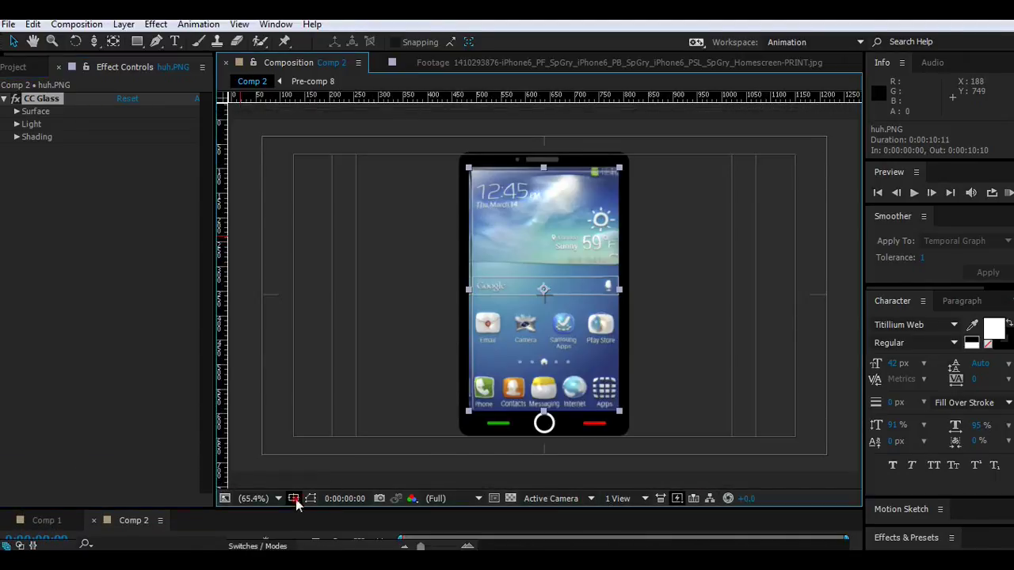
click(293, 498)
click(346, 390)
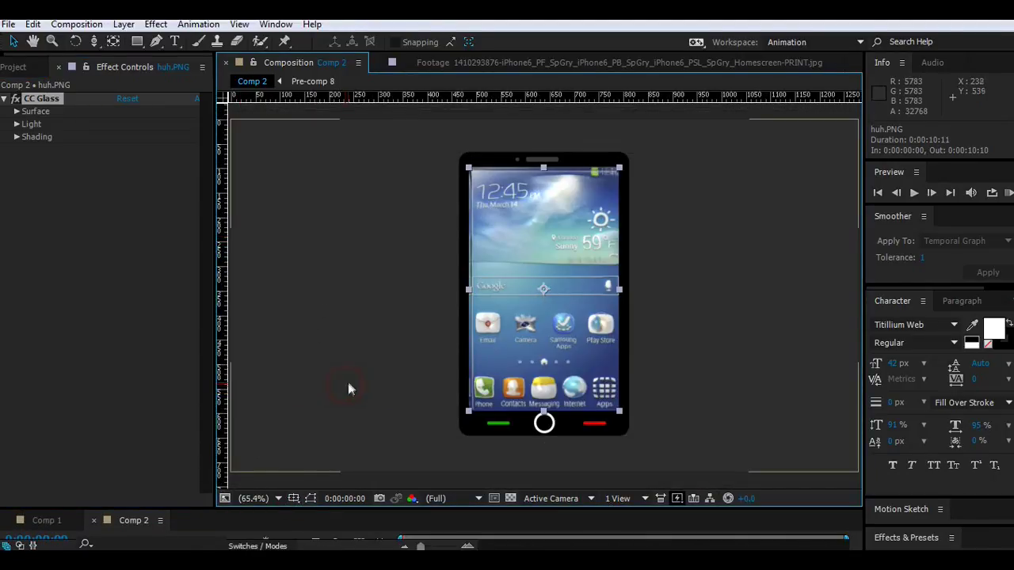
Try out CC Glass Softness, Height and Light Height values.
click(16, 111)
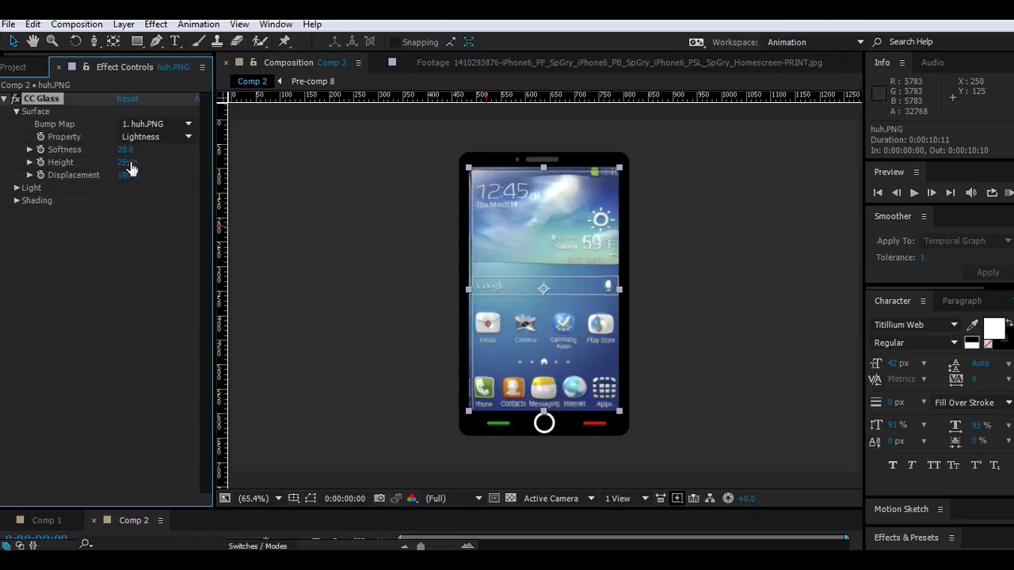
drag(126, 150, 89, 160)
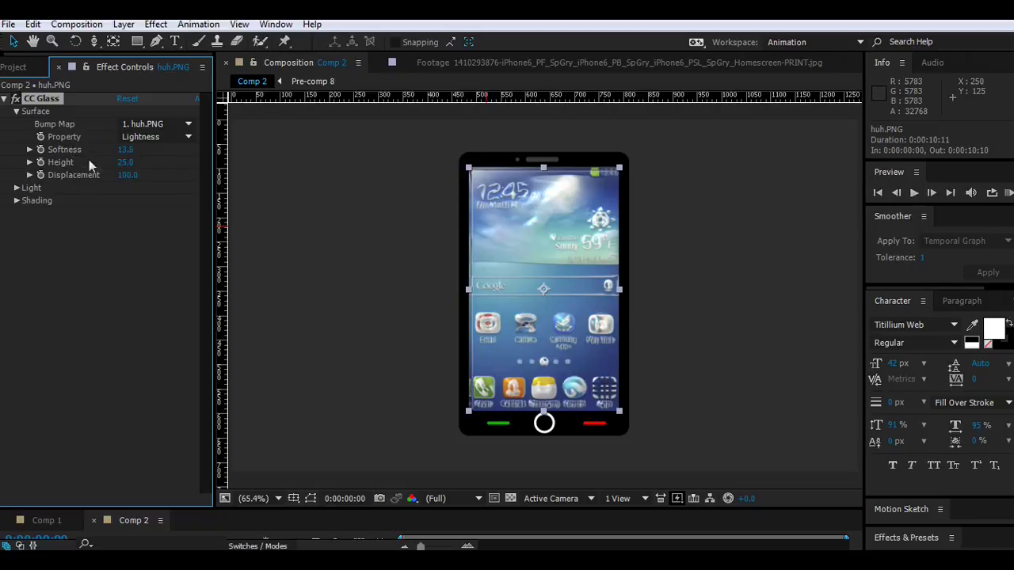
click(441, 420)
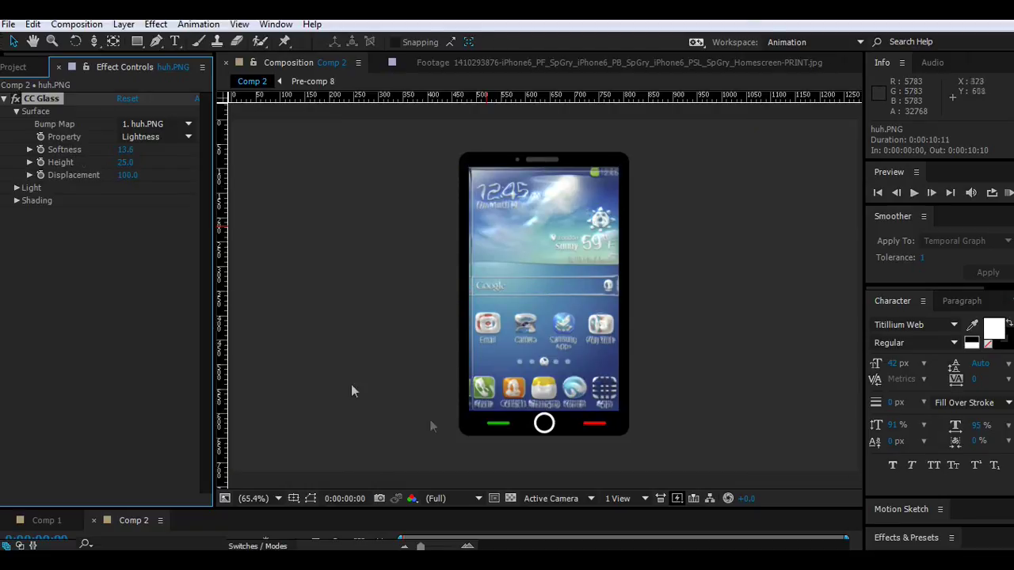
mouse_move(128, 162)
mouse_down()
mouse_move(116, 162)
mouse_move(198, 161)
mouse_move(138, 162)
mouse_up()
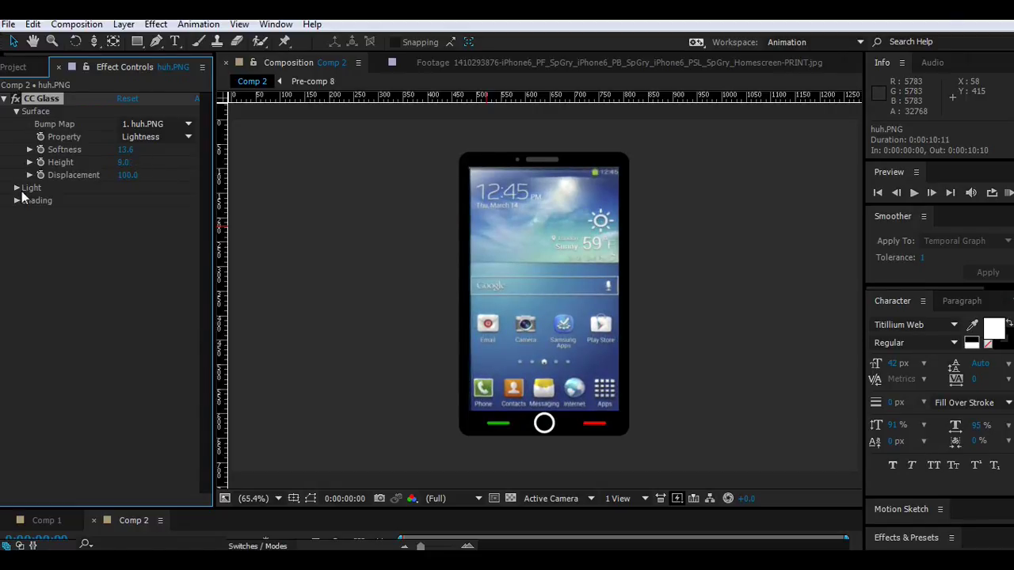
click(17, 188)
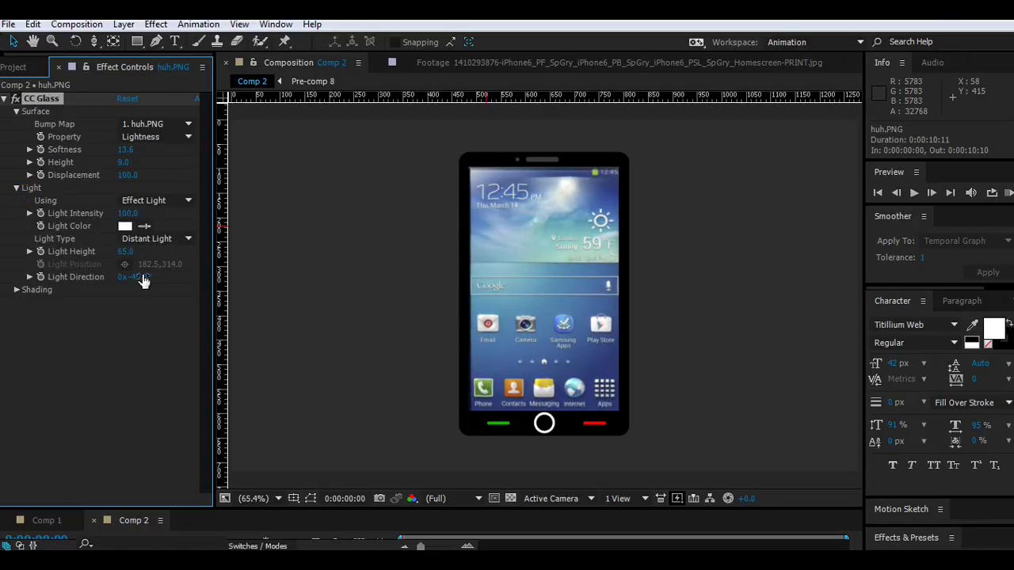
drag(125, 251, 146, 259)
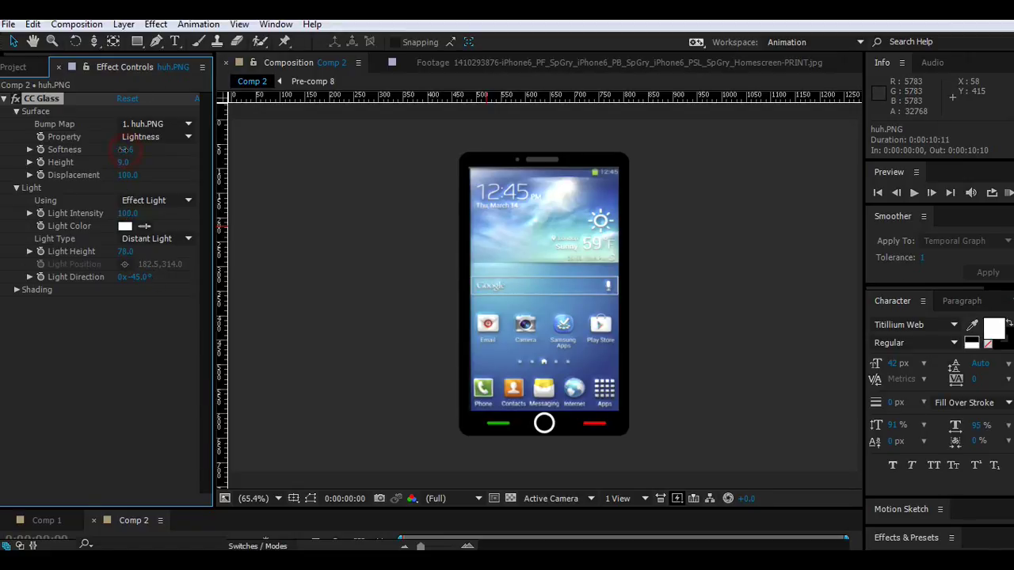
mouse_move(114, 149)
mouse_down()
mouse_move(81, 151)
mouse_move(111, 152)
mouse_move(96, 149)
mouse_up()
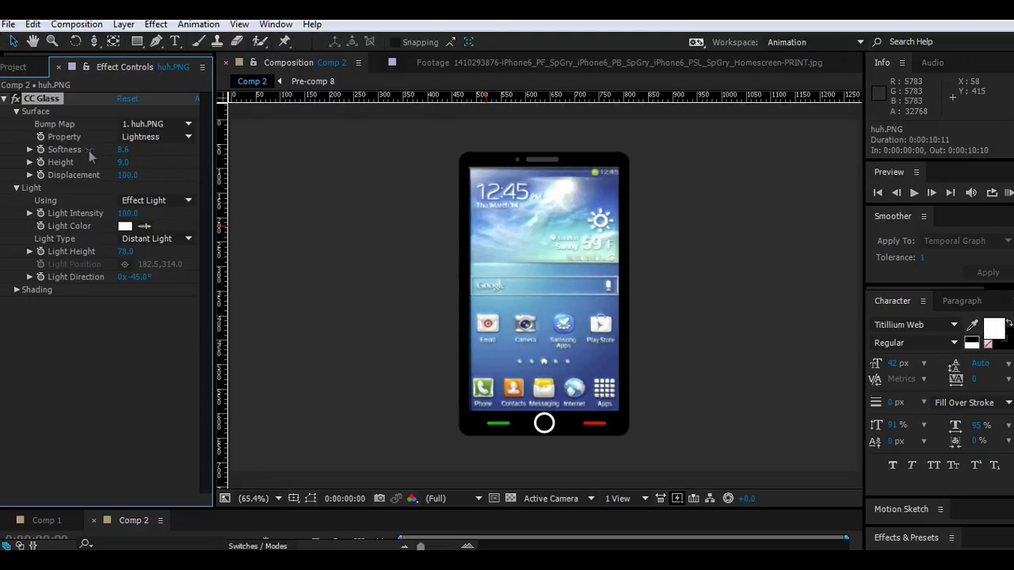
Reset CC Glass to defaults and set its Bump Map to None.
click(127, 100)
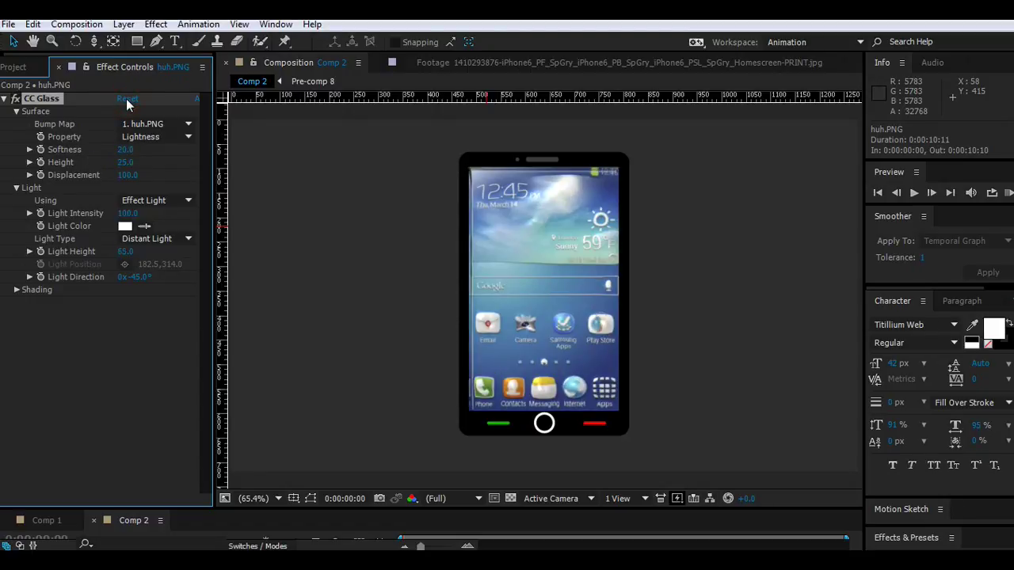
click(14, 101)
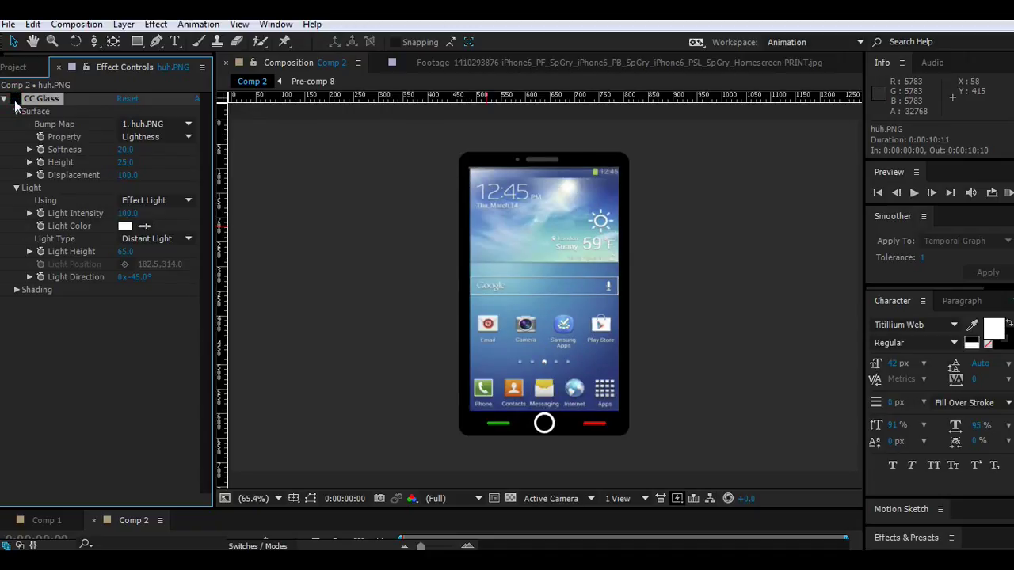
click(14, 101)
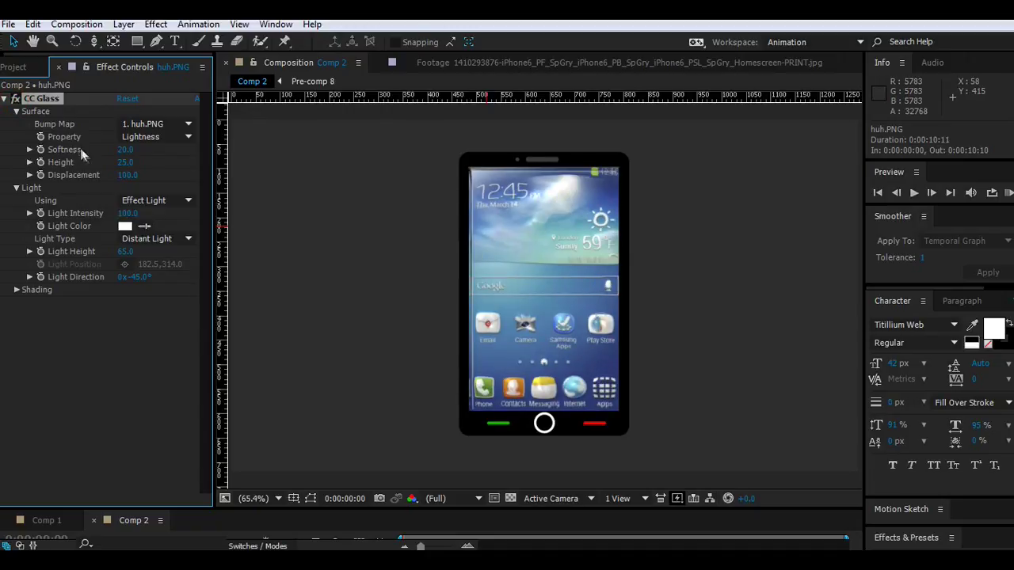
click(141, 125)
click(154, 140)
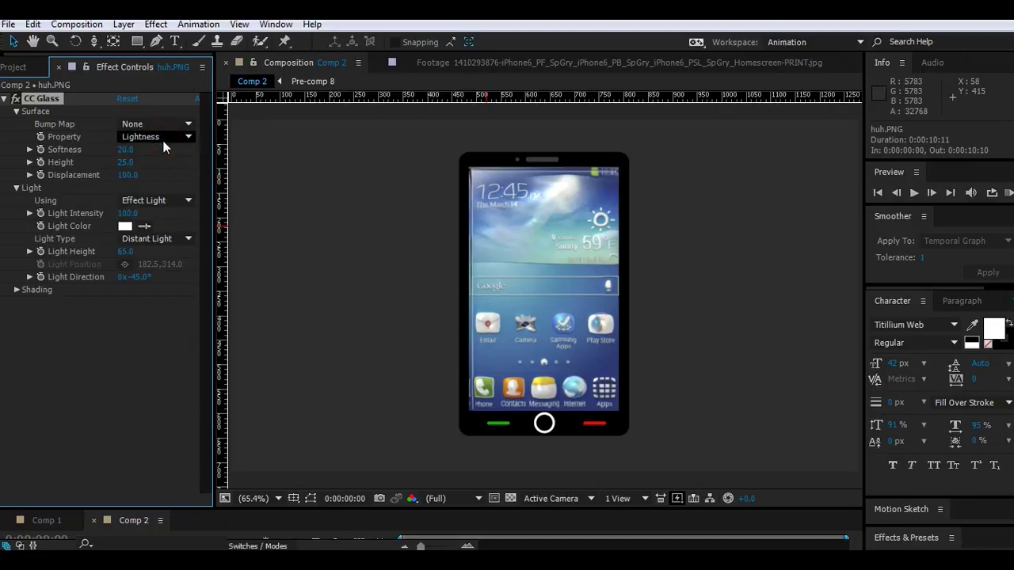
Lower Softness and set Light Height to 66 and Light Direction to -58°.
mouse_move(124, 150)
mouse_down()
mouse_move(104, 153)
mouse_move(352, 159)
mouse_up()
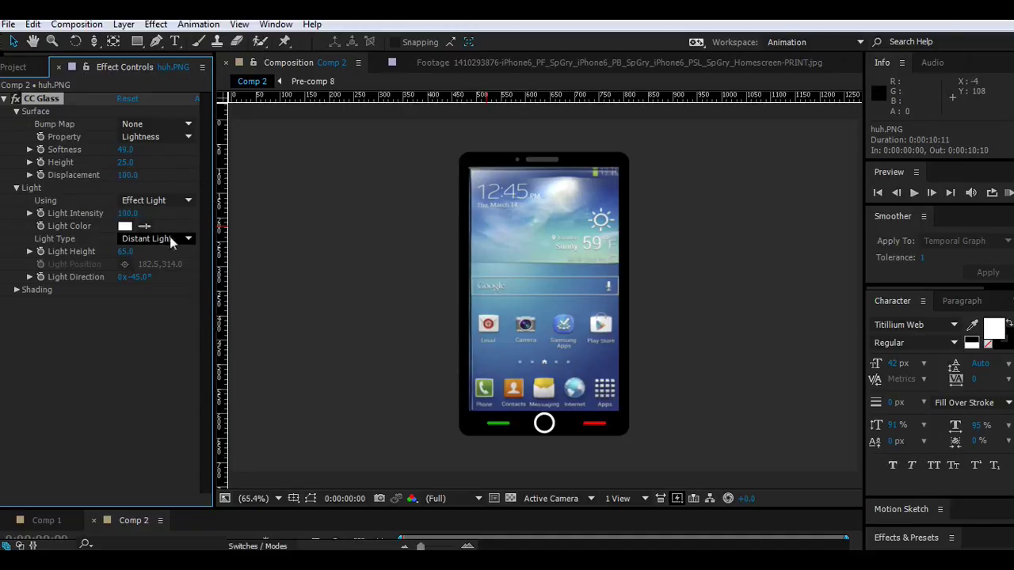
mouse_move(125, 251)
mouse_down()
mouse_move(136, 251)
mouse_move(125, 251)
mouse_up()
drag(135, 285, 124, 277)
Raise CC Glass Diffuse to 63, trying Point Light before returning to Distant Light.
click(18, 290)
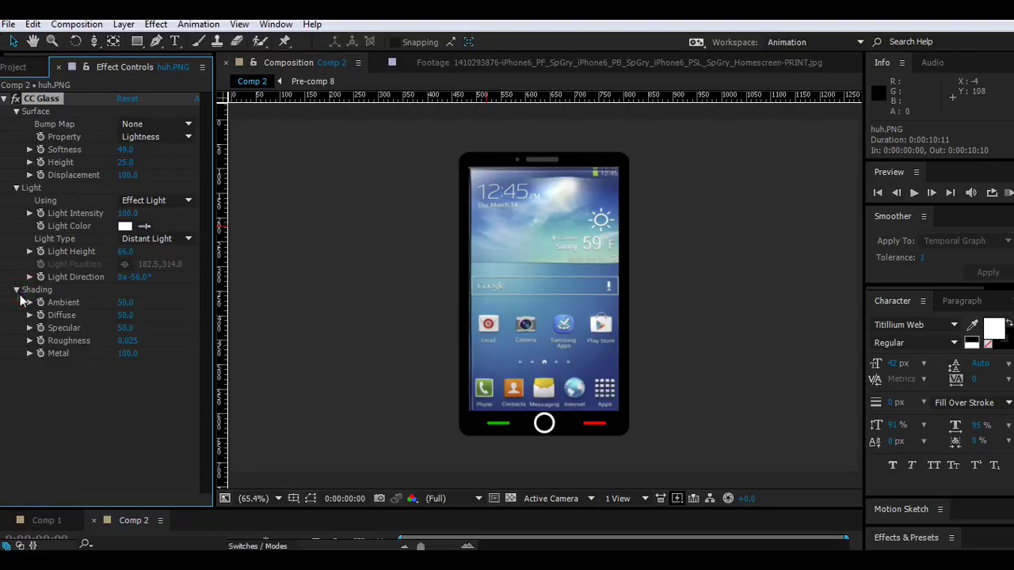
drag(126, 314, 140, 314)
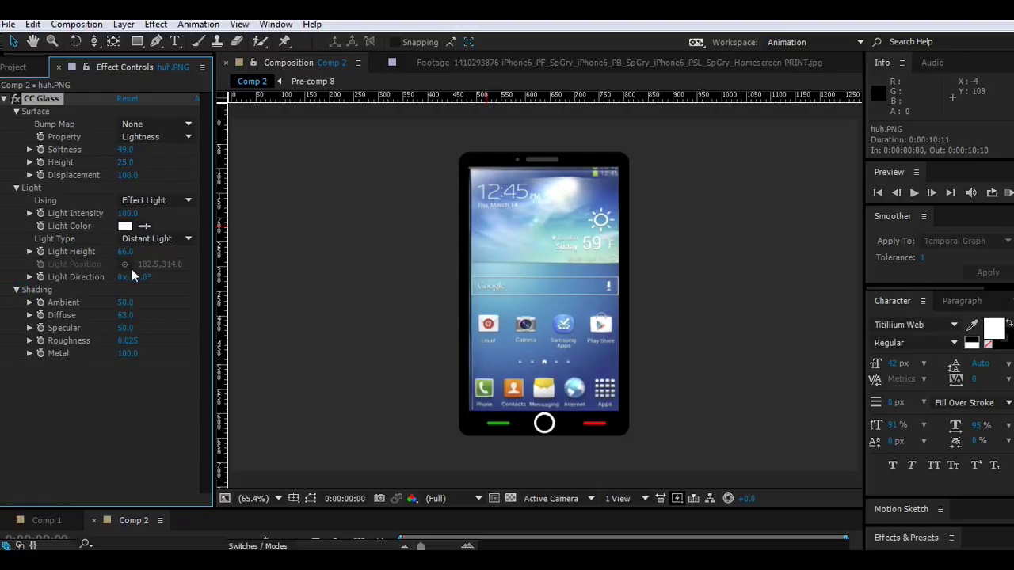
click(159, 238)
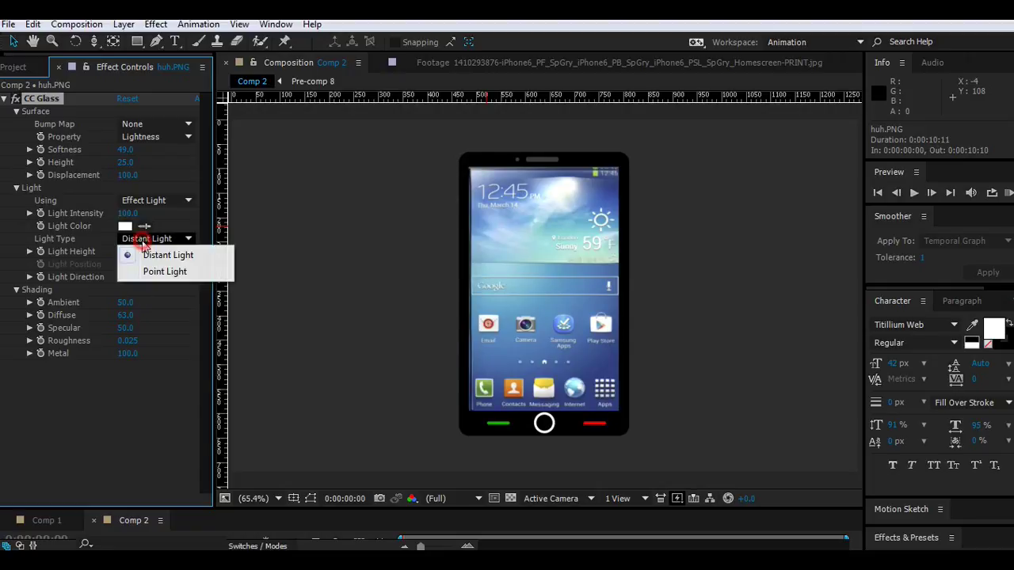
click(158, 271)
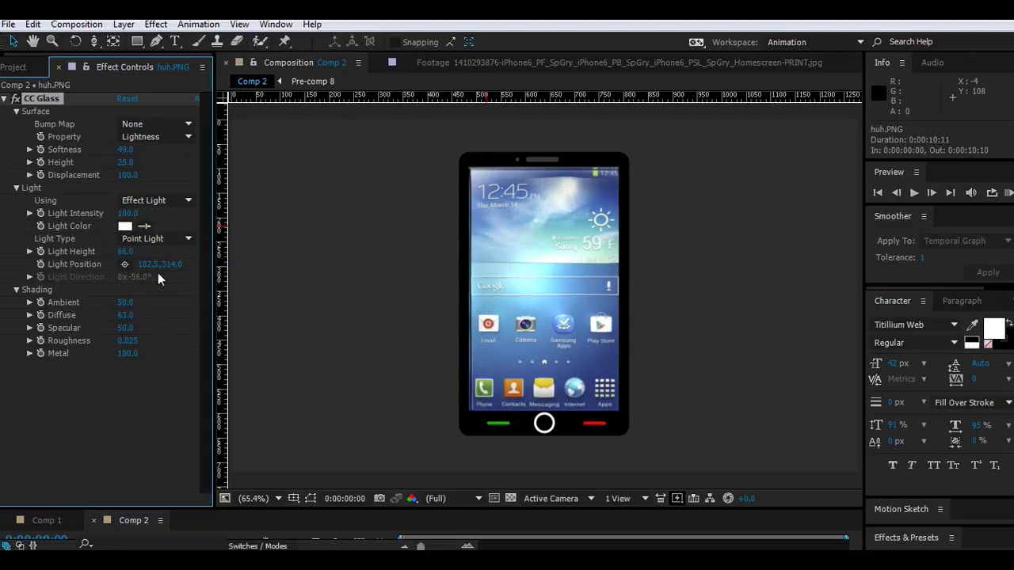
click(157, 243)
click(158, 254)
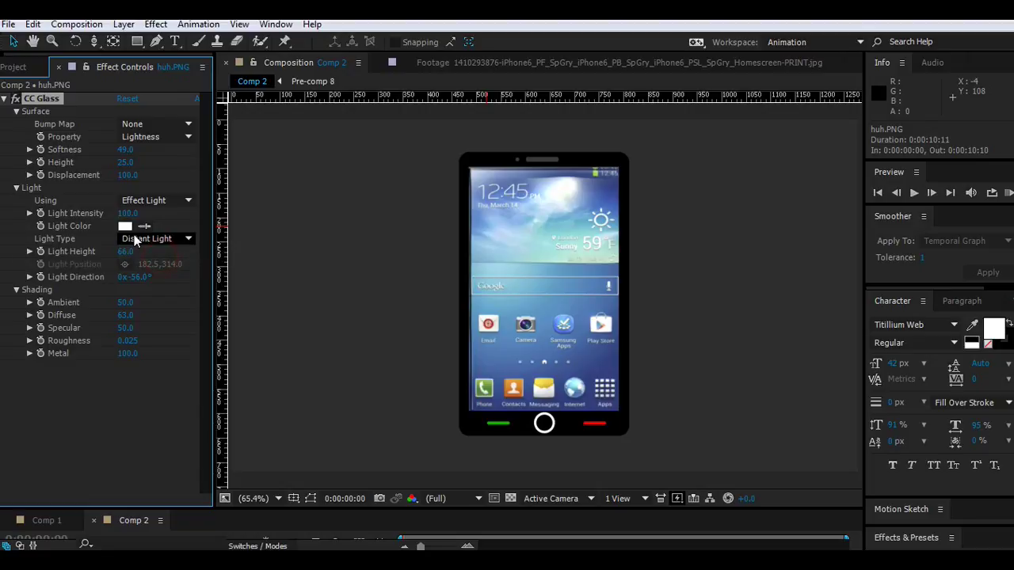
Dim Light Intensity to 79, lower Height to -59 and settle Displacement at 5.
mouse_move(126, 213)
mouse_down()
mouse_move(103, 213)
mouse_move(112, 214)
mouse_up()
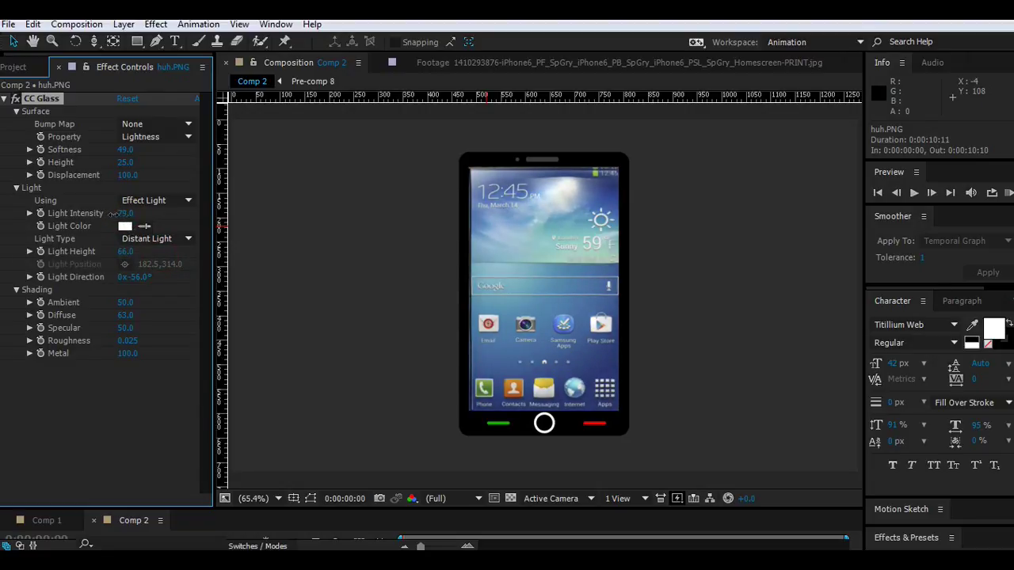
mouse_move(132, 178)
mouse_down()
mouse_move(91, 181)
mouse_move(139, 202)
mouse_move(55, 203)
mouse_up()
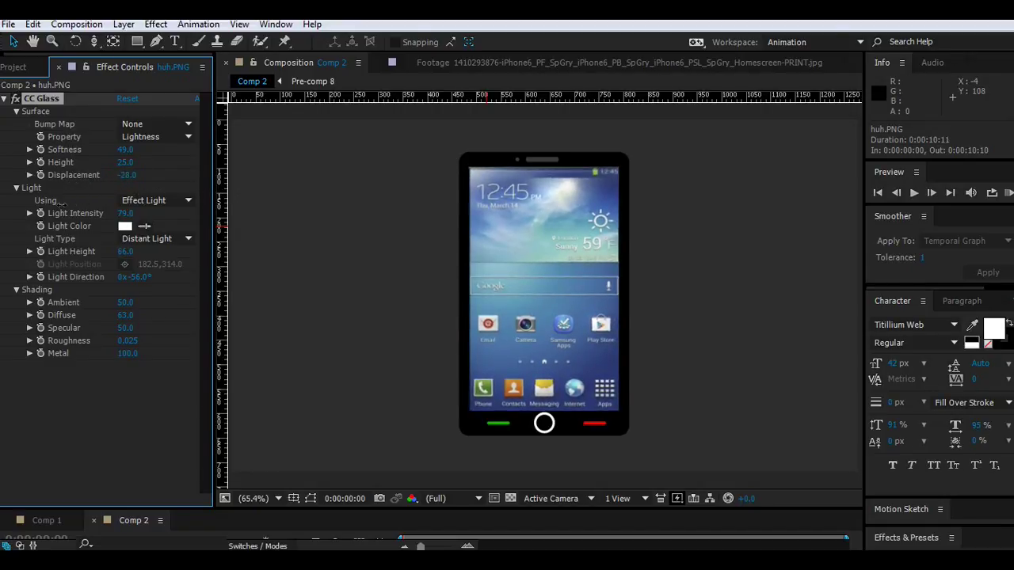
drag(126, 175, 147, 174)
drag(125, 163, 62, 163)
mouse_move(123, 175)
mouse_down()
mouse_move(105, 149)
mouse_move(418, 191)
mouse_up()
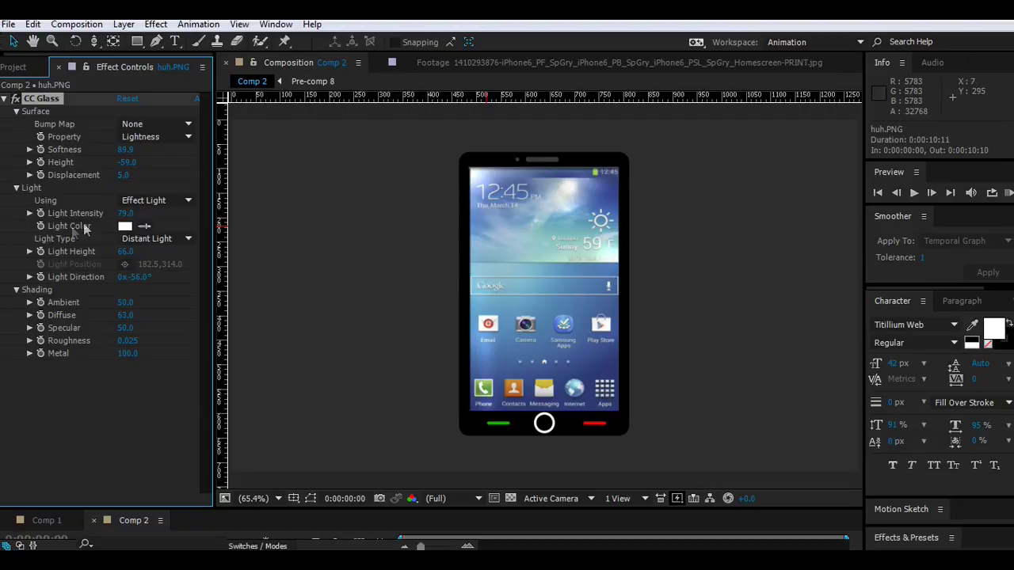
Set CC Glass Softness to 109.9, Displacement to 0 and Height to -15.
drag(125, 150, 171, 149)
drag(267, 152, 137, 168)
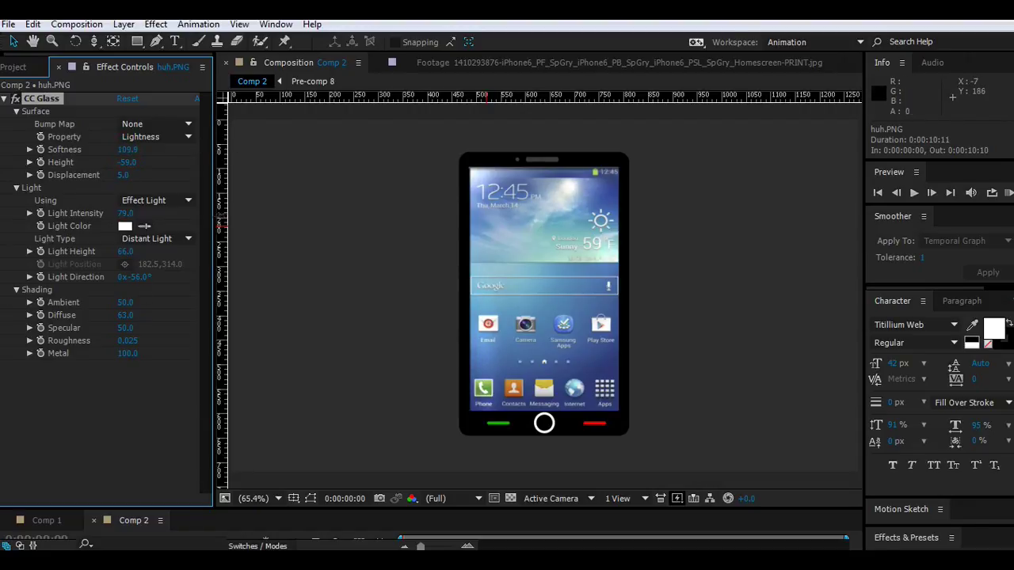
click(122, 177)
text(0)
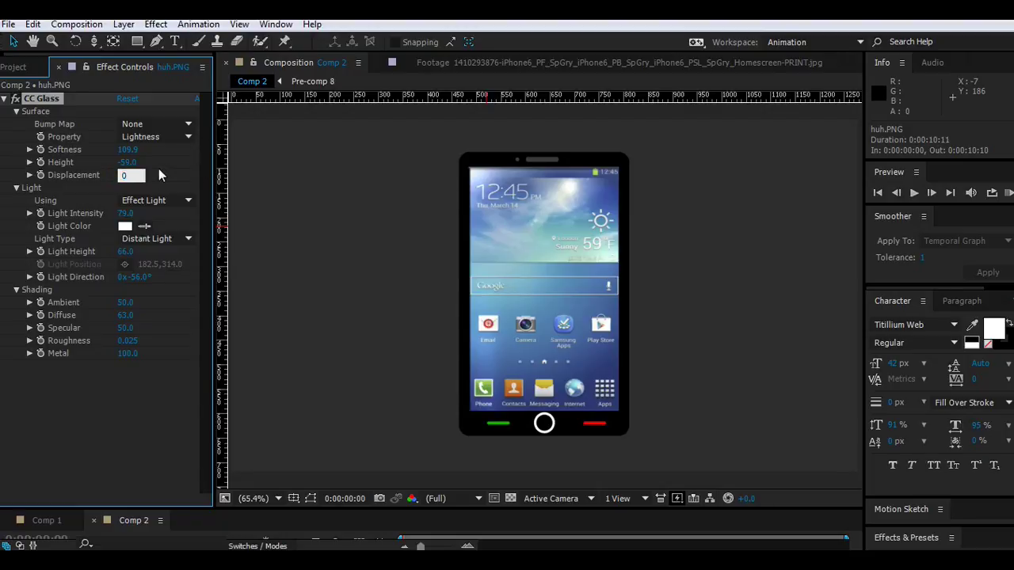
click(158, 175)
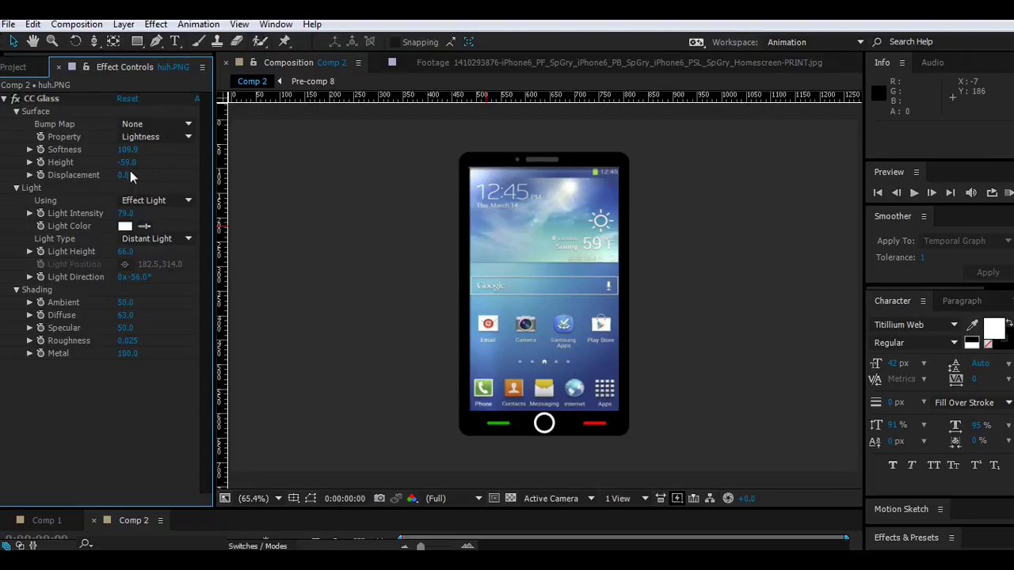
mouse_move(127, 162)
mouse_down()
mouse_move(271, 174)
mouse_move(247, 182)
mouse_up()
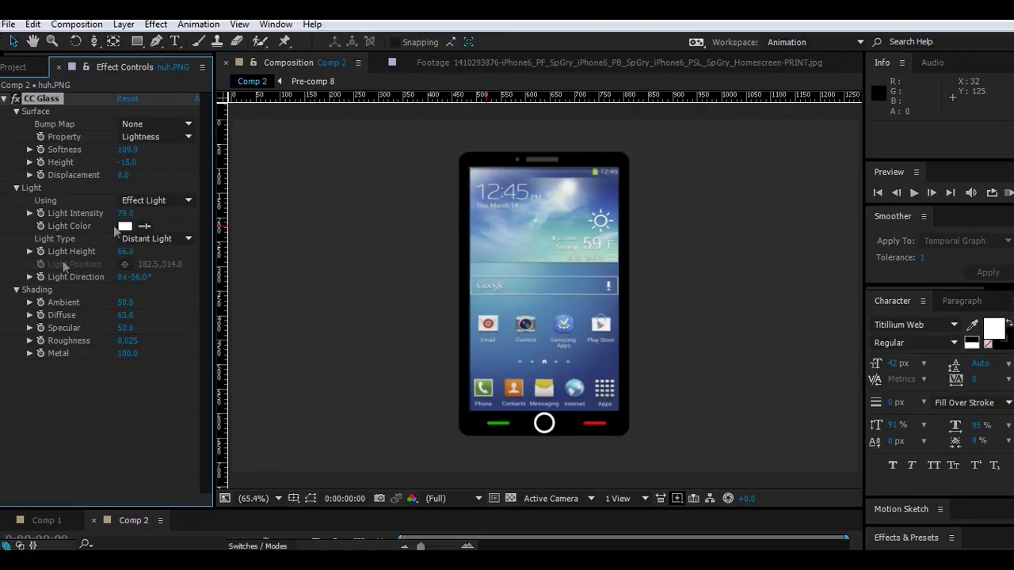
Toggle the CC Glass effect off and on to compare the phone's look.
click(16, 99)
click(16, 98)
click(16, 98)
click(16, 98)
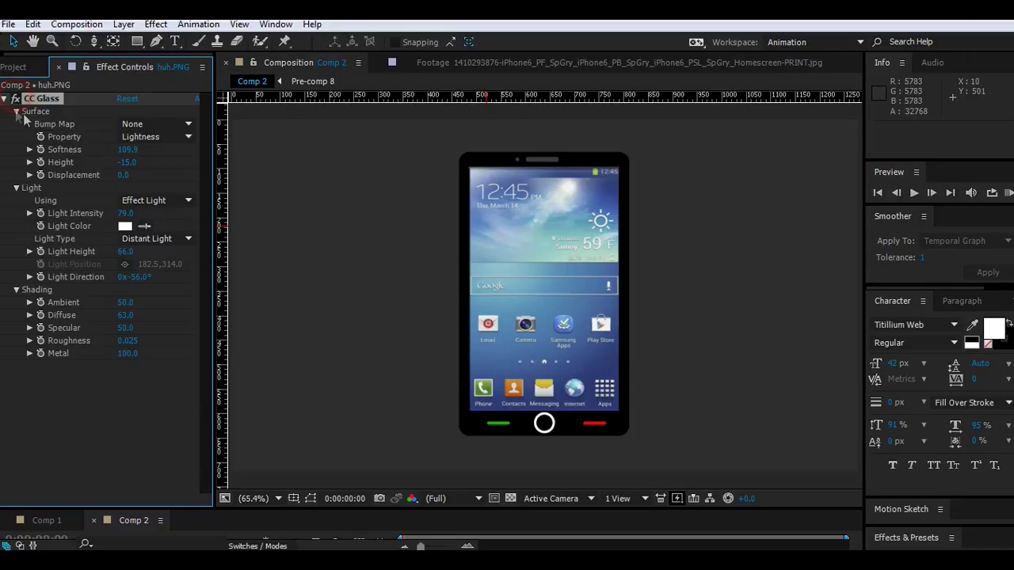
Set Light Intensity to 65 and rotate Light Direction to -40°.
drag(127, 213, 138, 213)
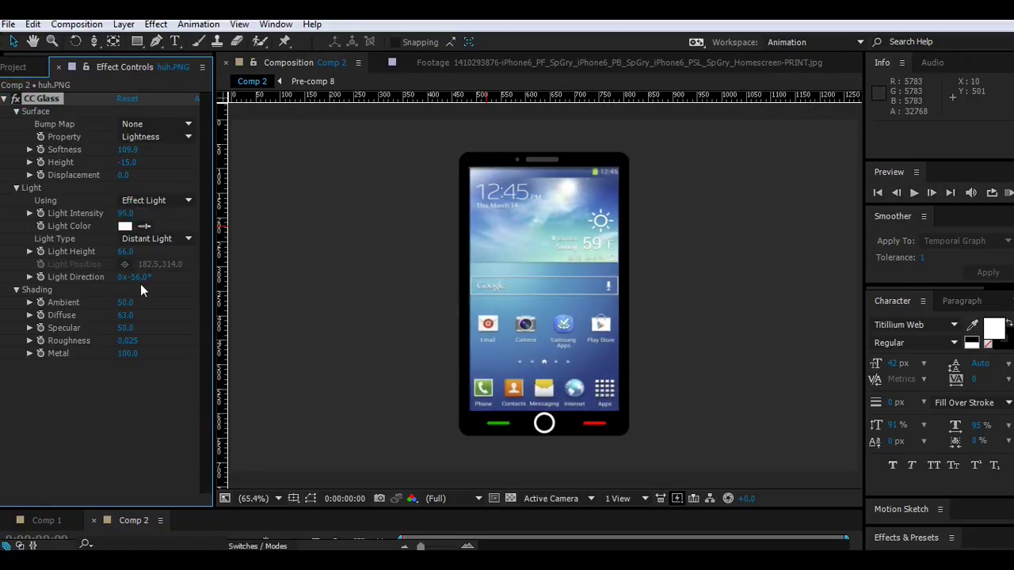
drag(143, 279, 140, 253)
drag(123, 214, 99, 213)
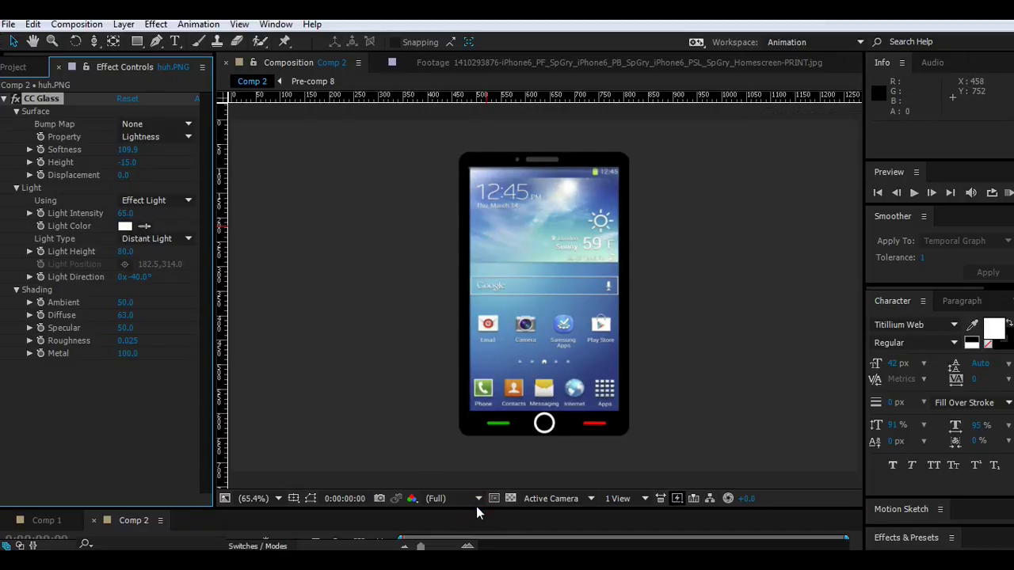
drag(476, 509, 460, 430)
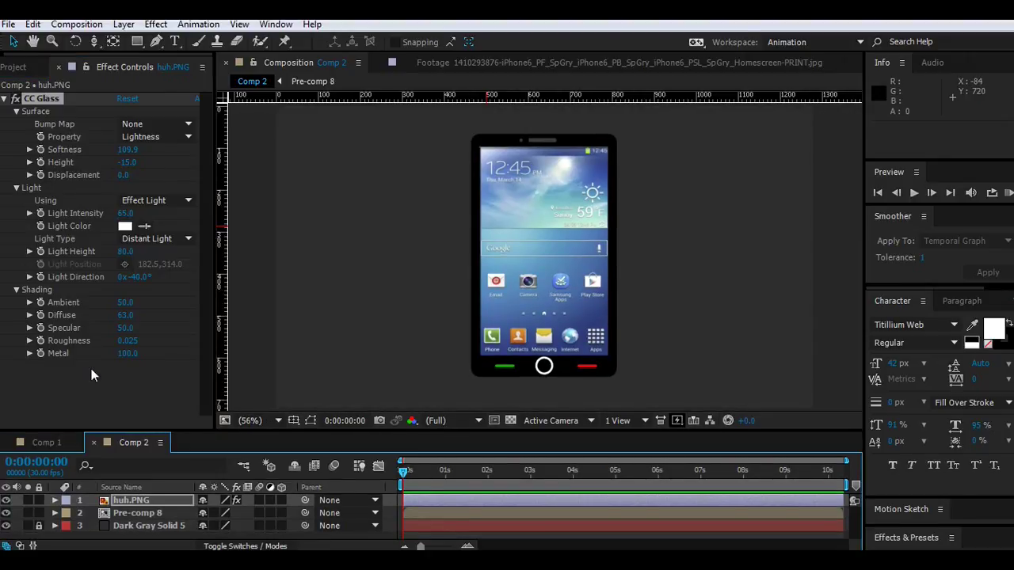
Add an ellipse mask to Dark Gray Solid 5 and shrink it with Free Transform.
click(37, 526)
click(127, 526)
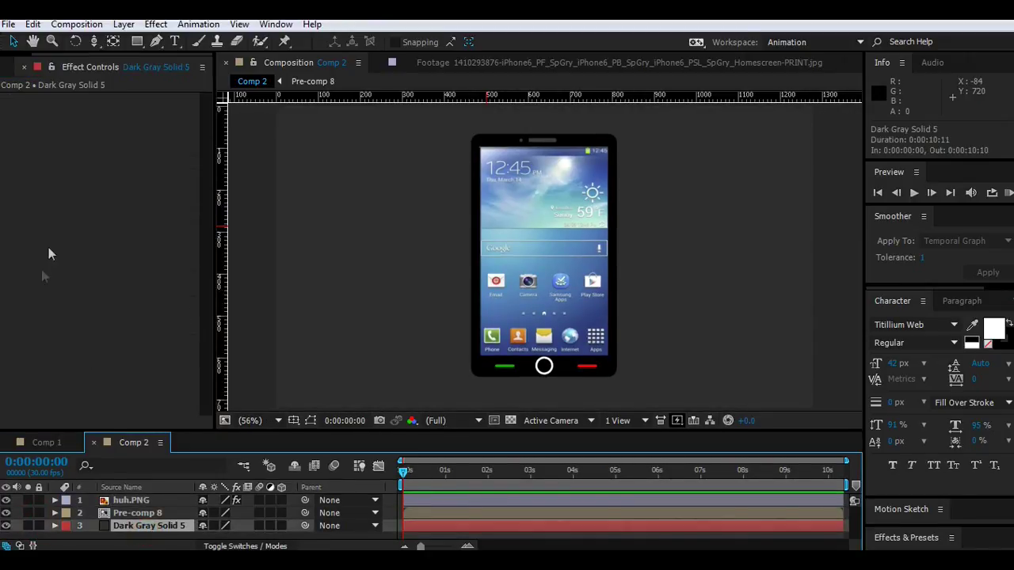
drag(136, 41, 200, 76)
double_click(137, 41)
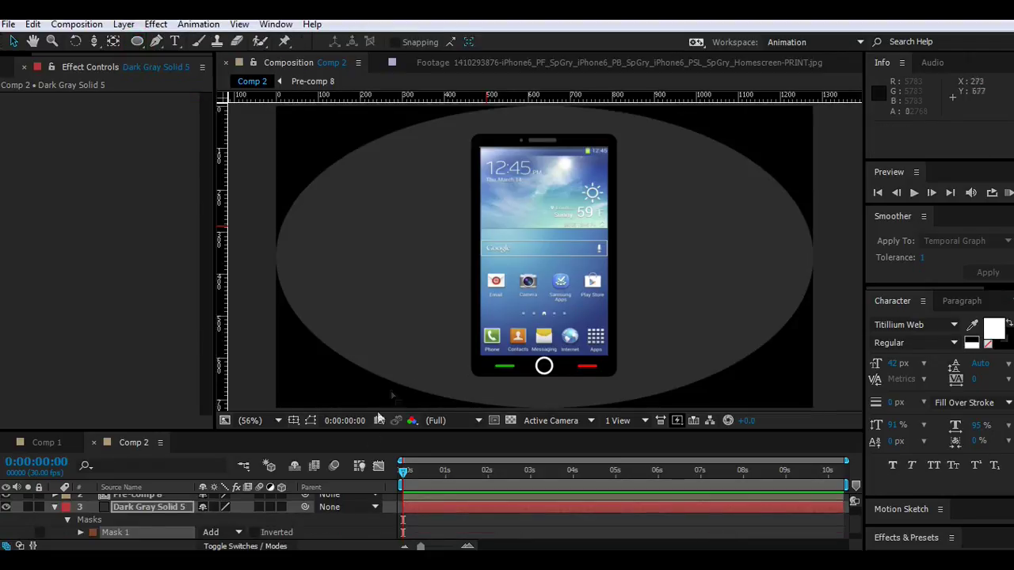
key(v)
double_click(276, 257)
drag(275, 407, 309, 391)
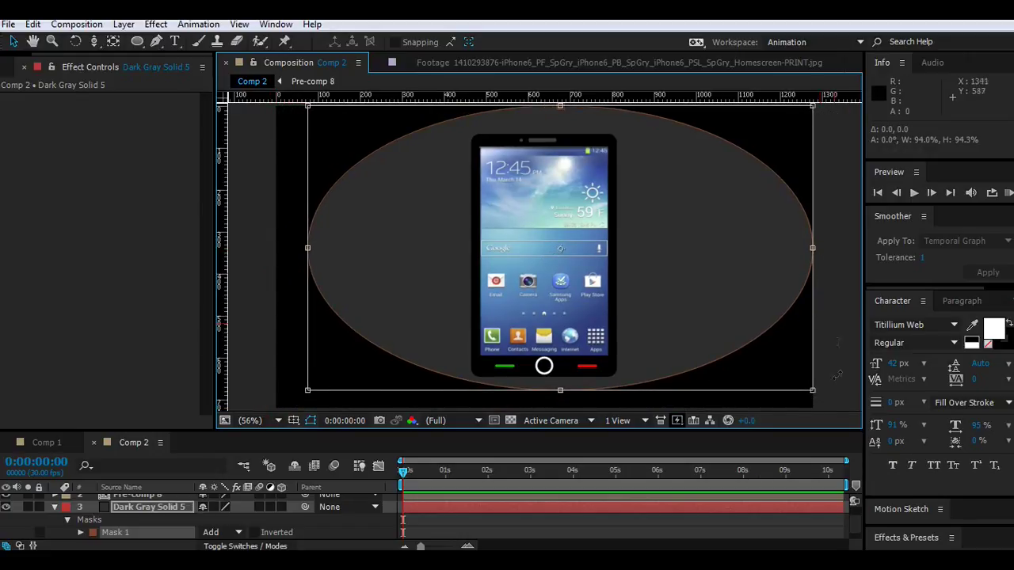
drag(816, 391, 802, 389)
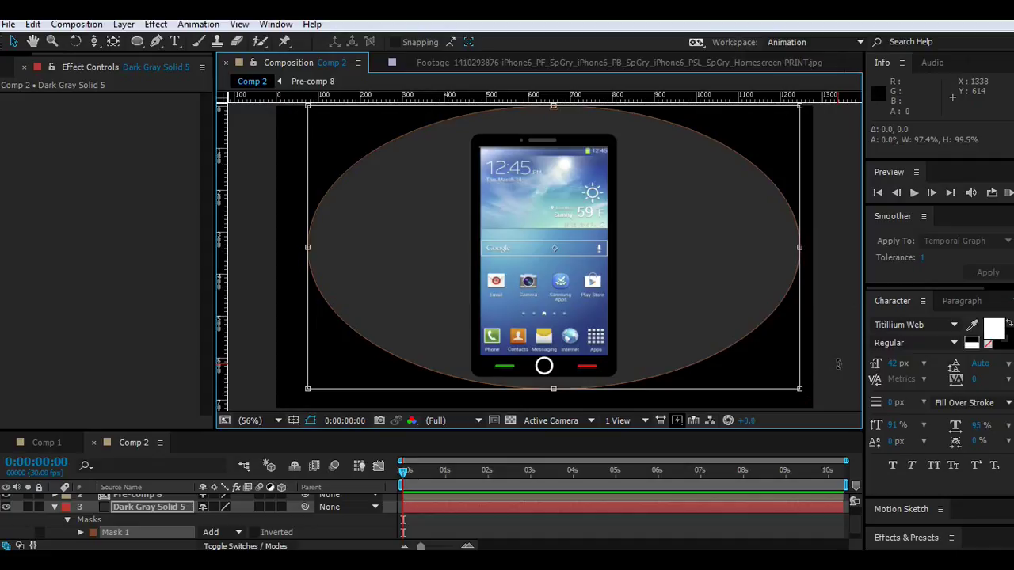
Hide the mask outline and feather Mask 1 to about 549 px.
click(80, 532)
scroll(103, 523, down, 2)
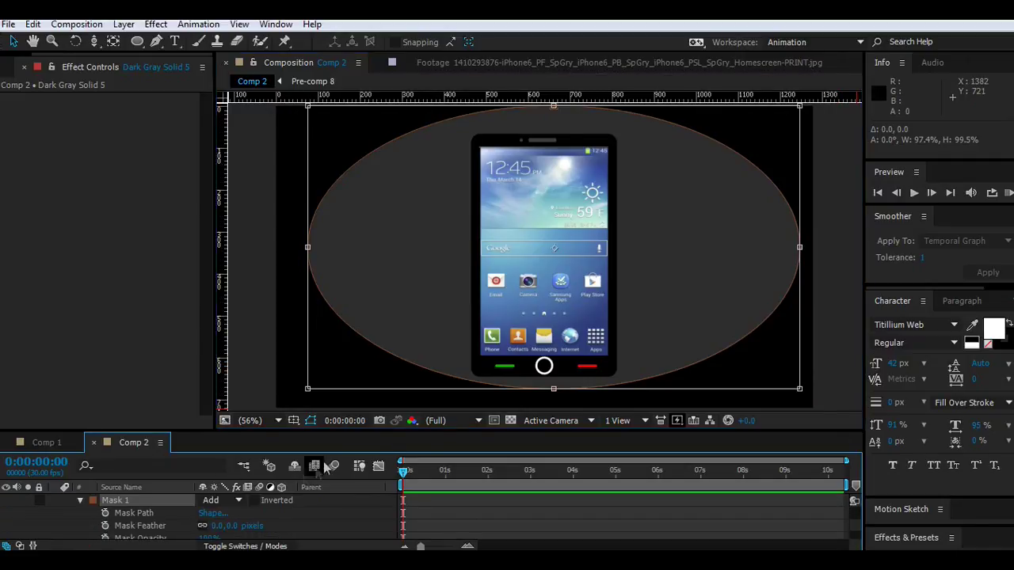
click(314, 422)
drag(237, 529, 480, 538)
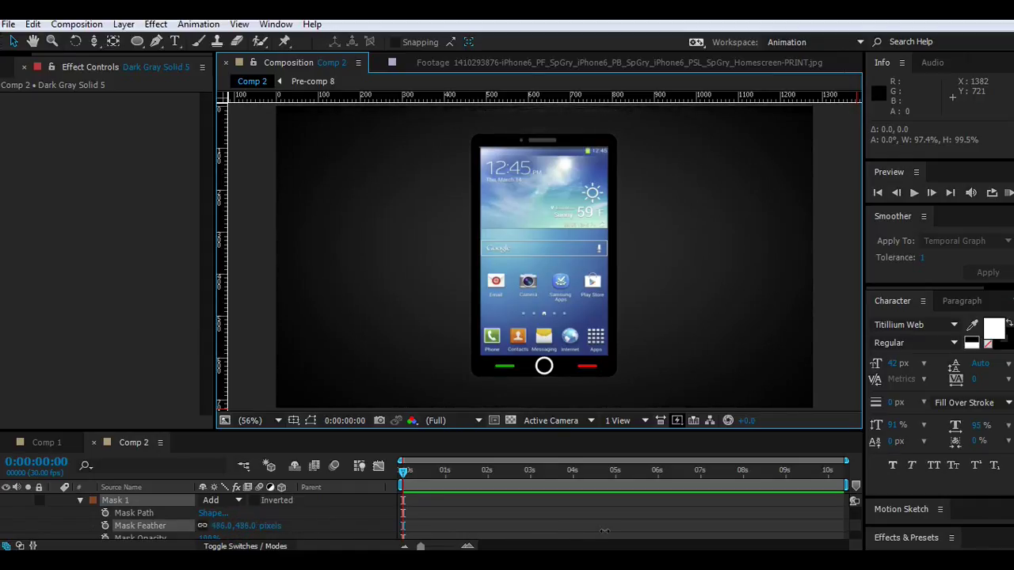
drag(635, 528, 323, 539)
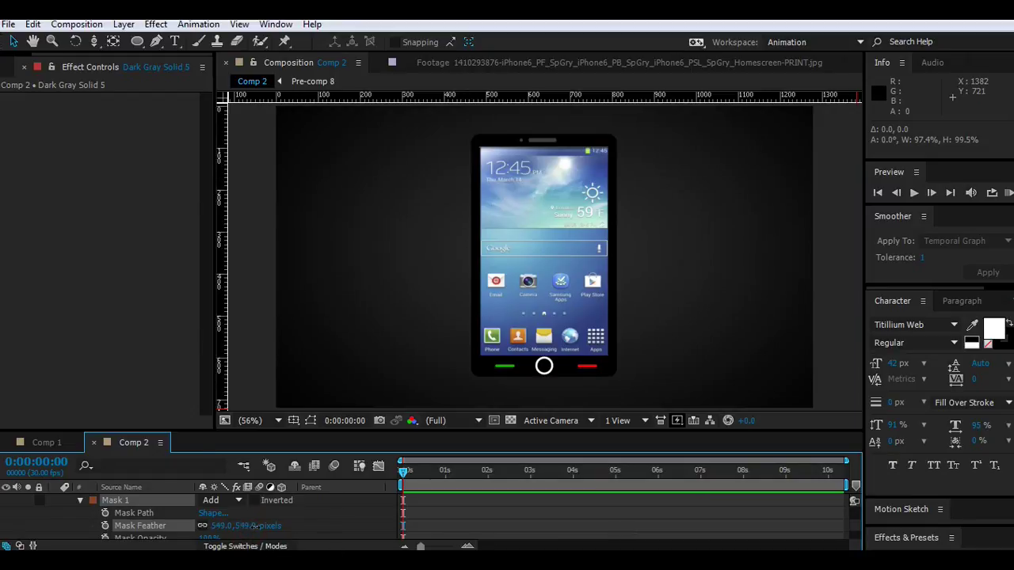
Collapse and lock the Dark Gray Solid 5 background layer.
scroll(121, 519, up, 2)
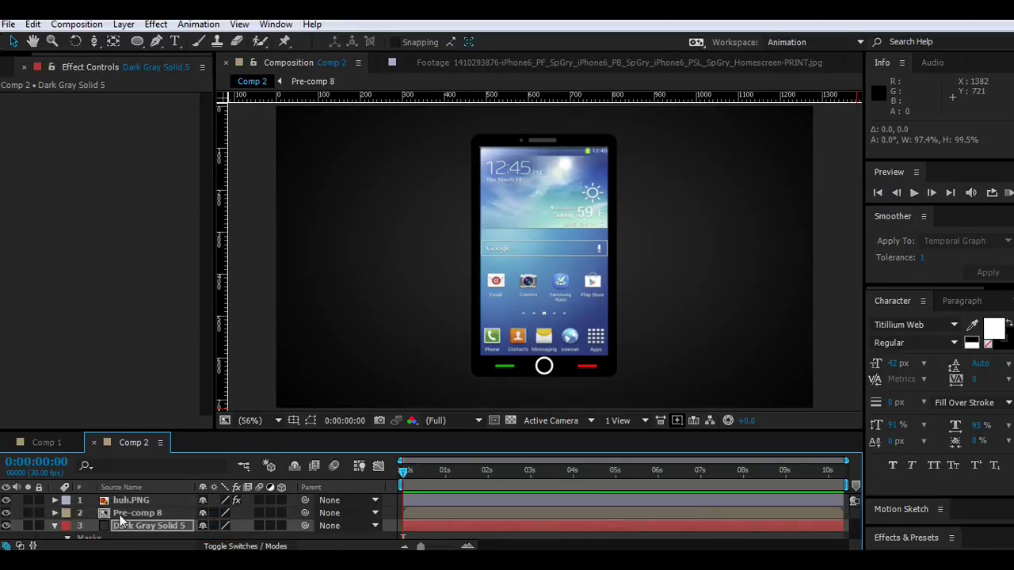
click(55, 527)
click(38, 526)
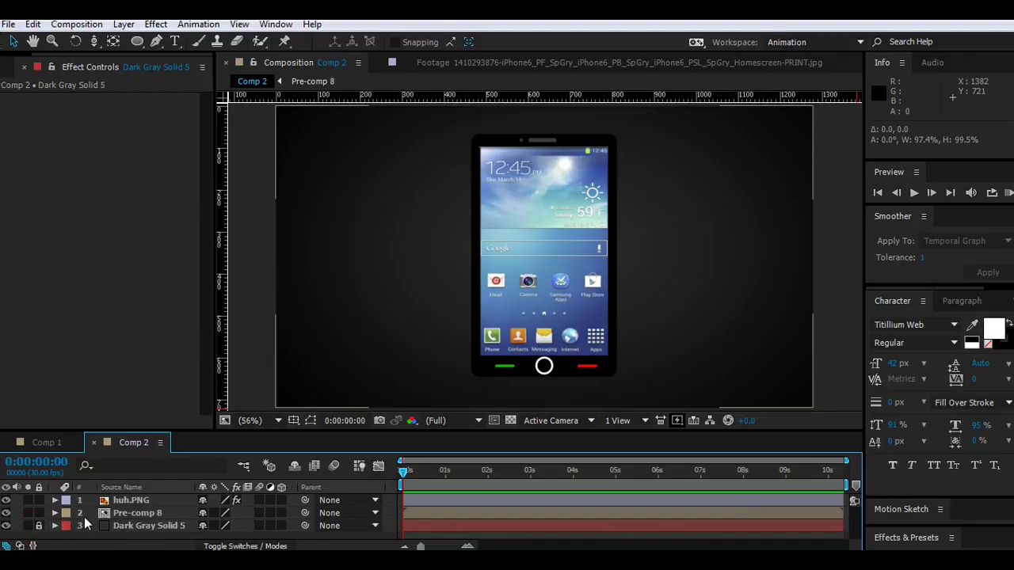
Pre-compose Pre-comp 8 and huh.PNG together into Pre-comp 9.
click(129, 514)
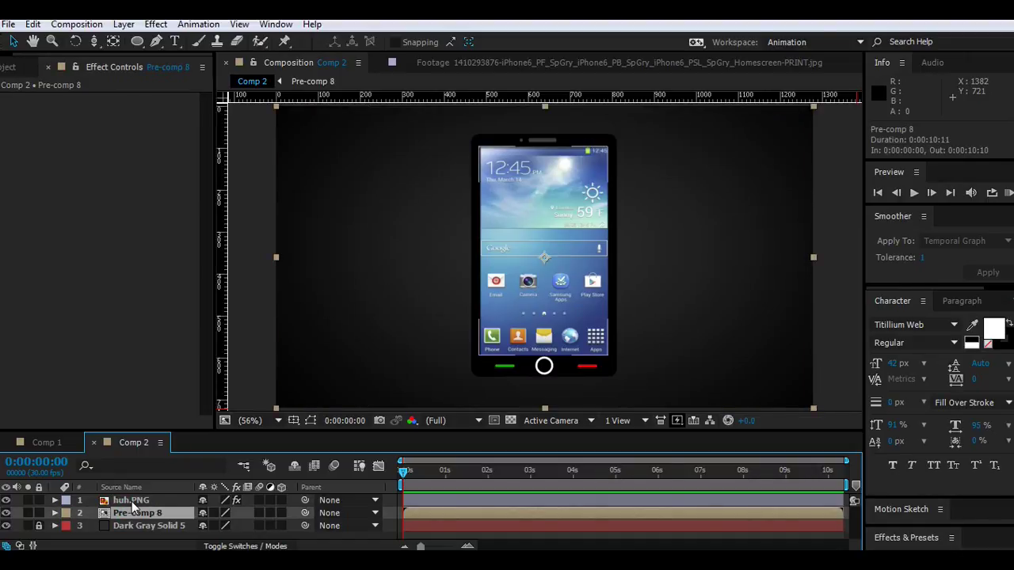
shift+click(132, 501)
click(132, 29)
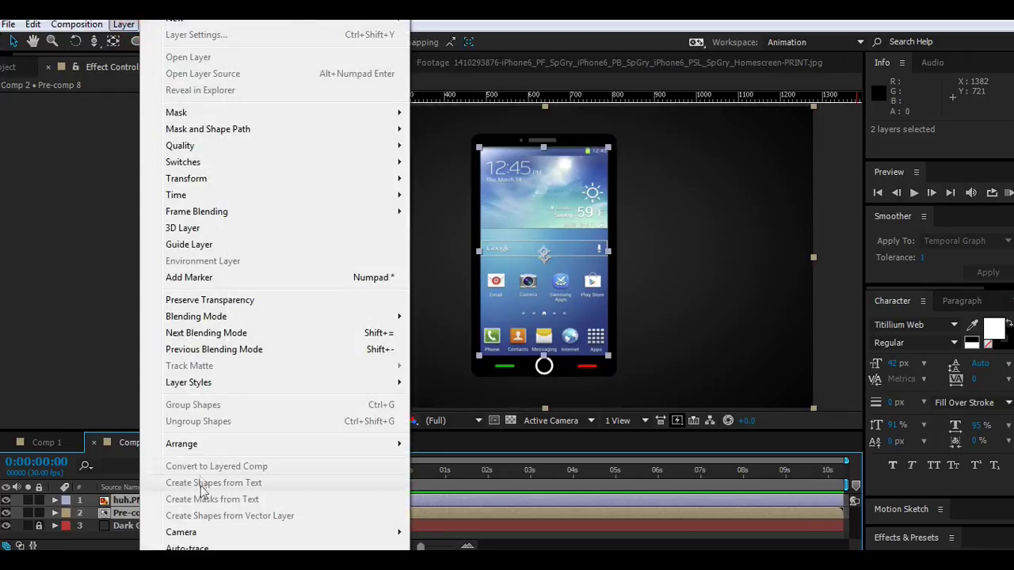
click(206, 546)
click(550, 370)
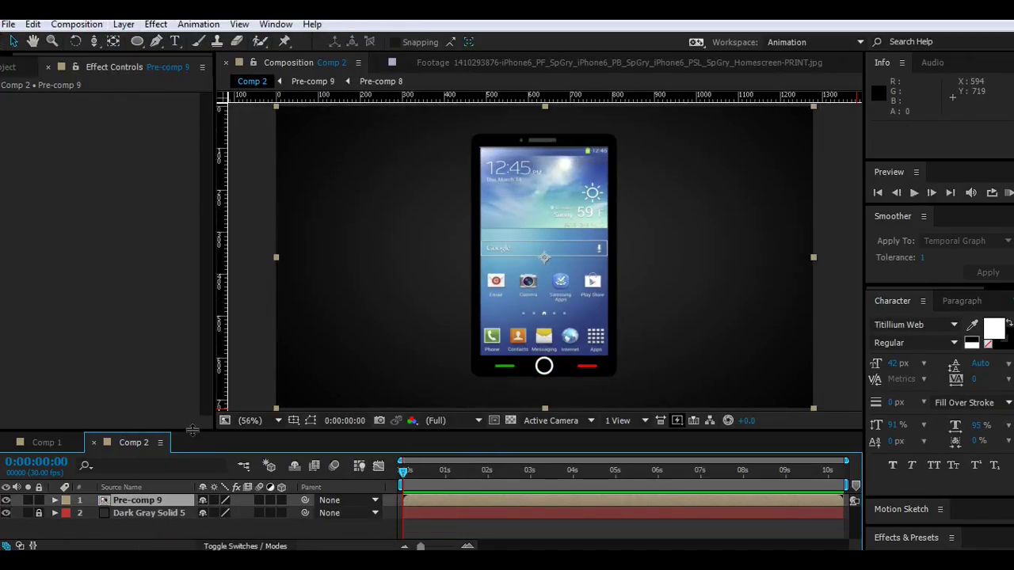
drag(198, 431, 203, 440)
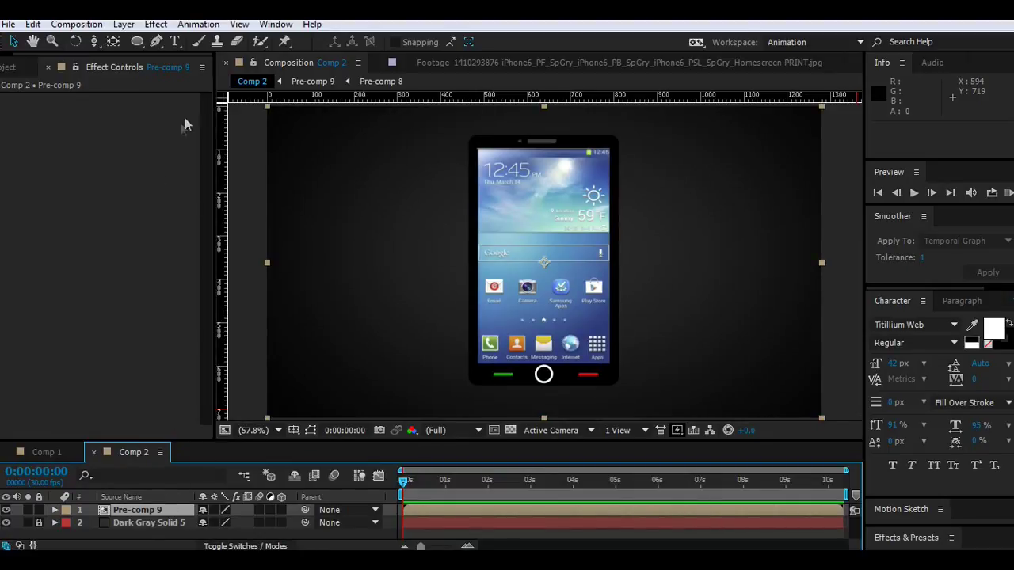
Add a camera, then delete it after the 2D-layer warning appears.
click(124, 24)
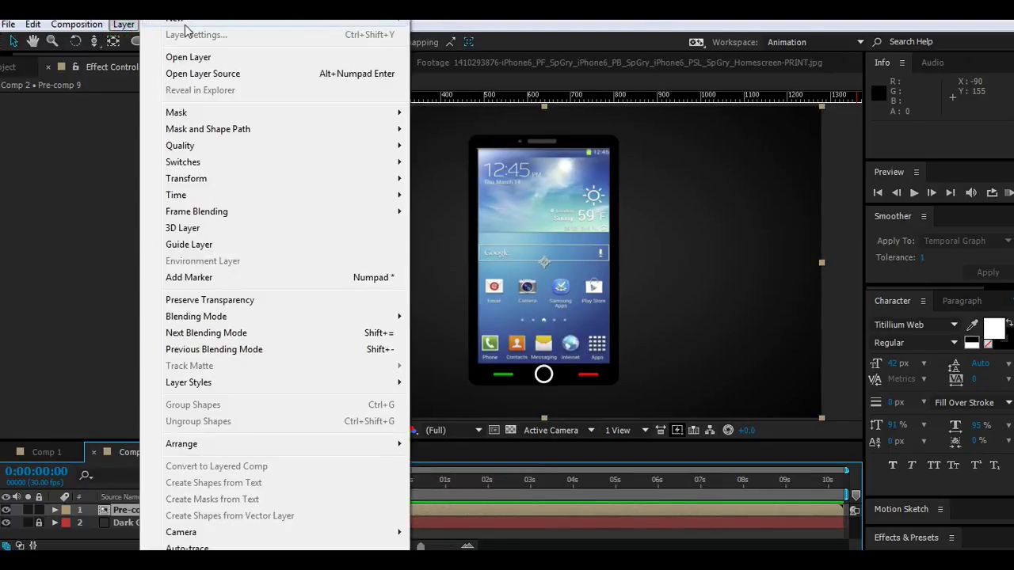
mouse_move(187, 27)
click(461, 67)
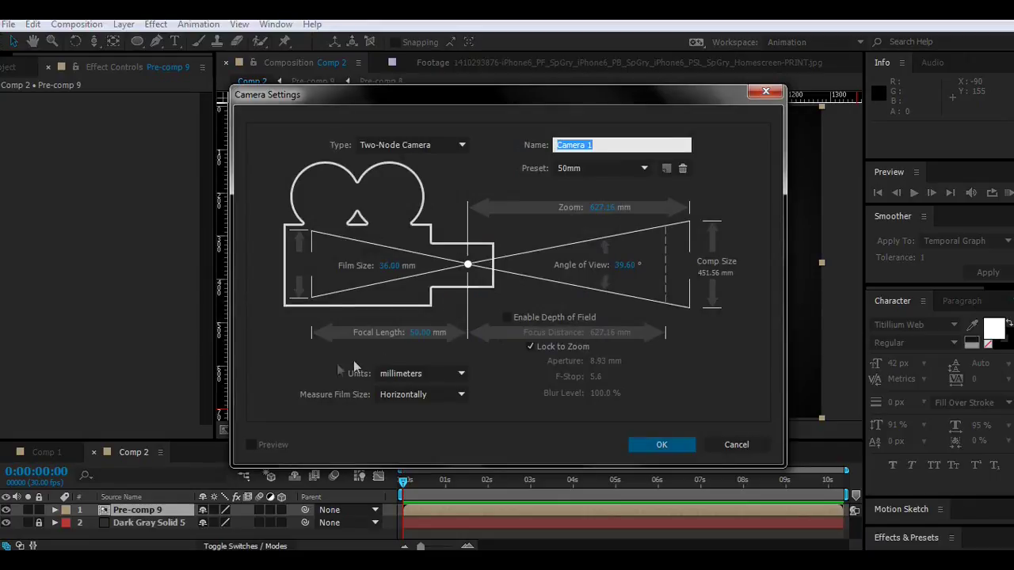
click(660, 444)
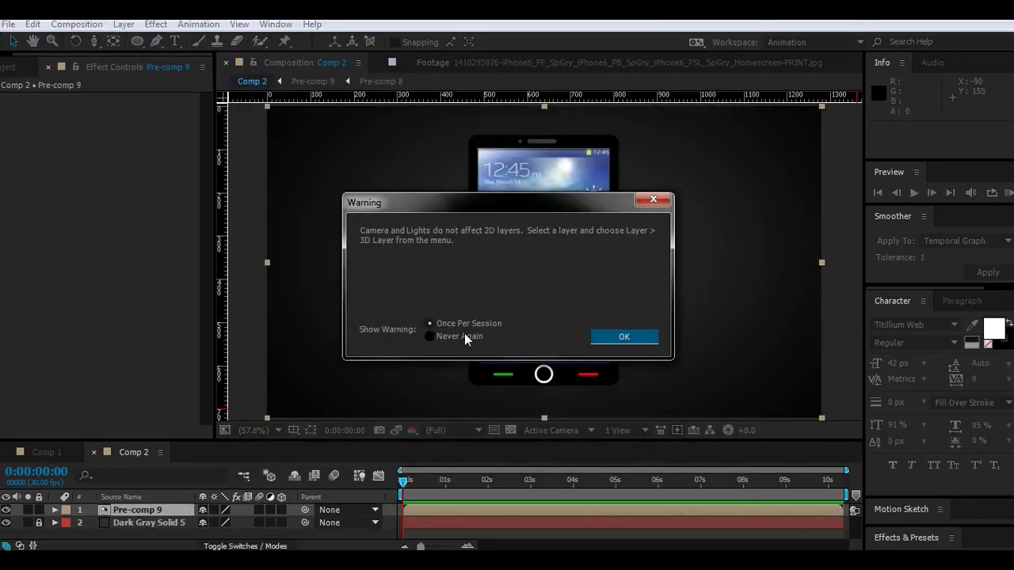
click(614, 336)
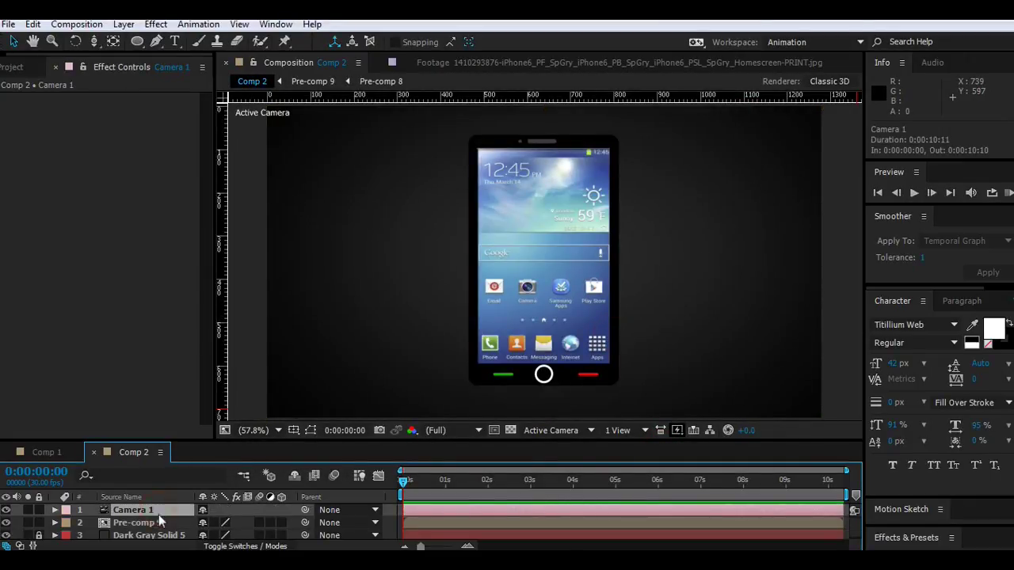
key(Delete)
Switch Pre-comp 9 to a 3D layer and add a 50mm Two-Node Camera 1.
click(155, 511)
click(280, 510)
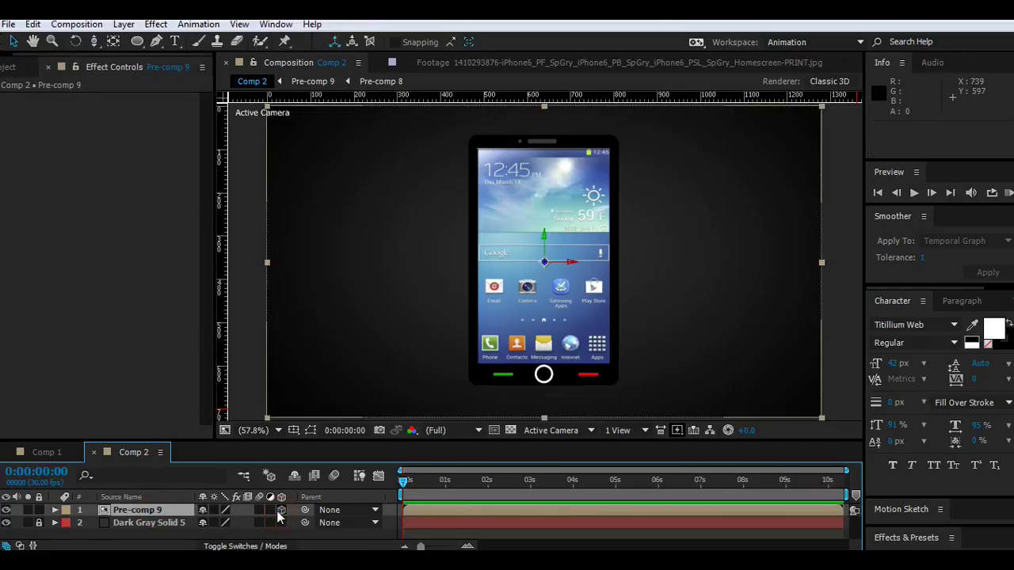
click(123, 24)
mouse_move(206, 26)
click(446, 69)
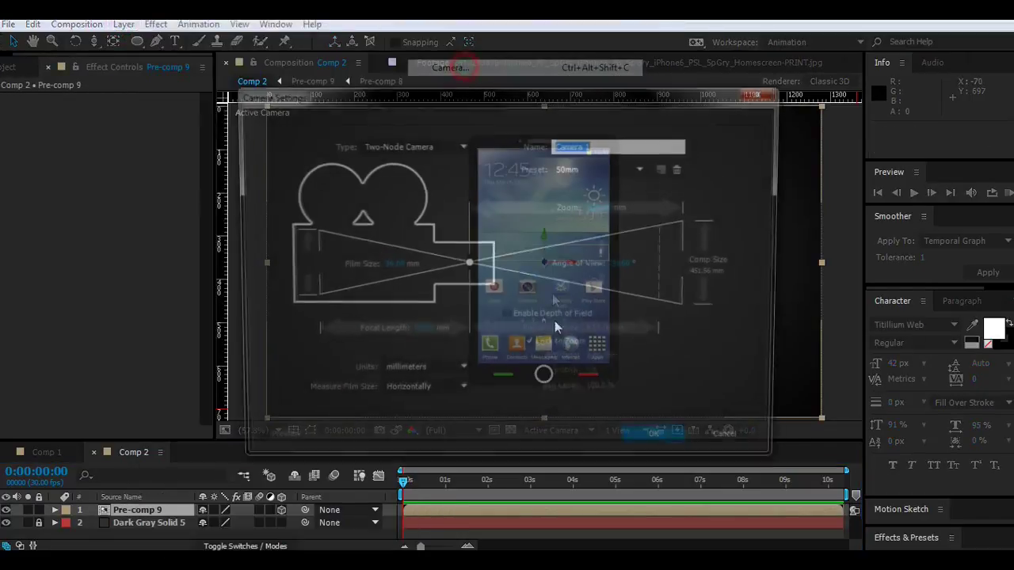
click(660, 445)
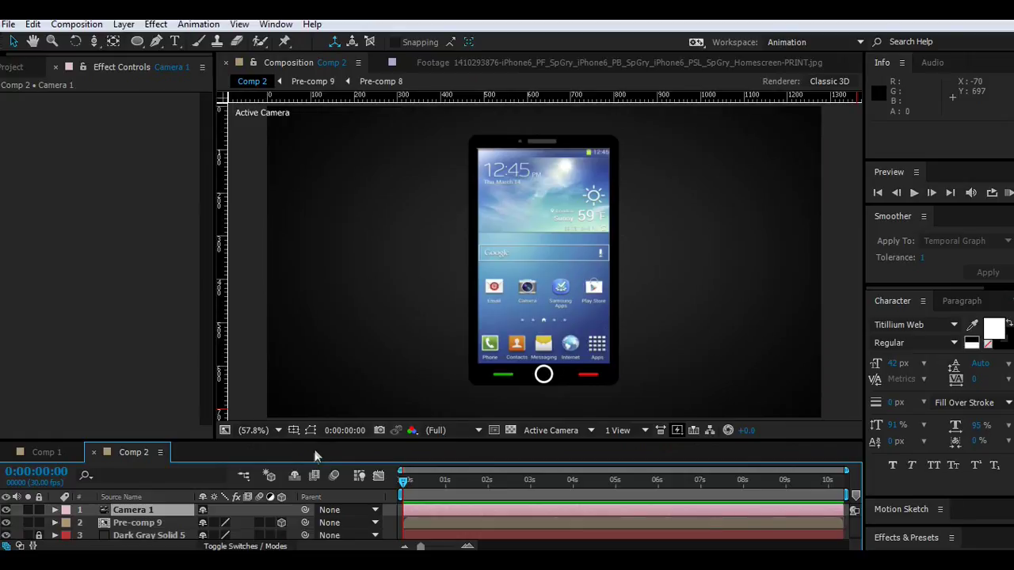
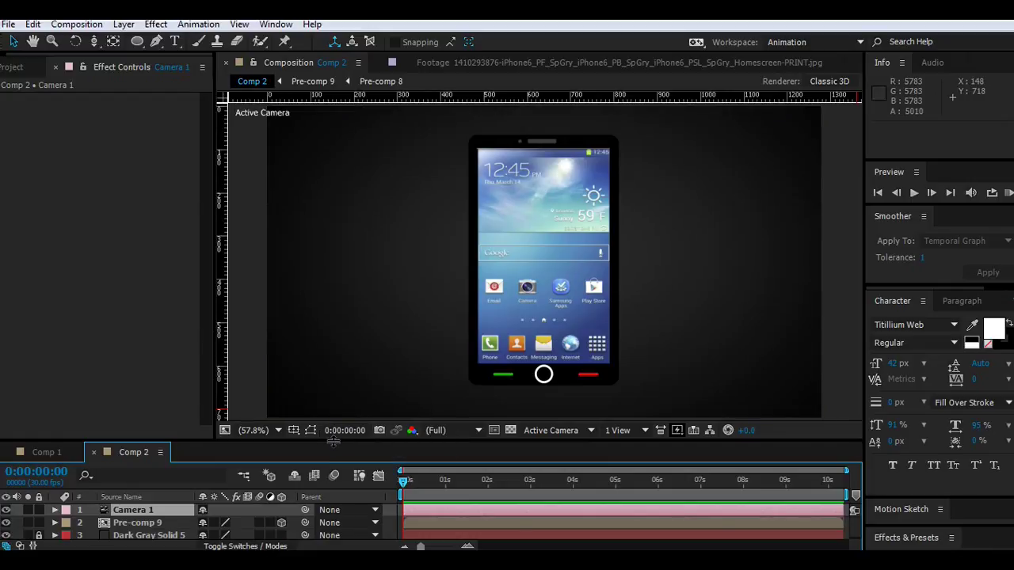
Open Pre-comp 8, nested inside Pre-comp 9, for editing.
drag(332, 441, 333, 403)
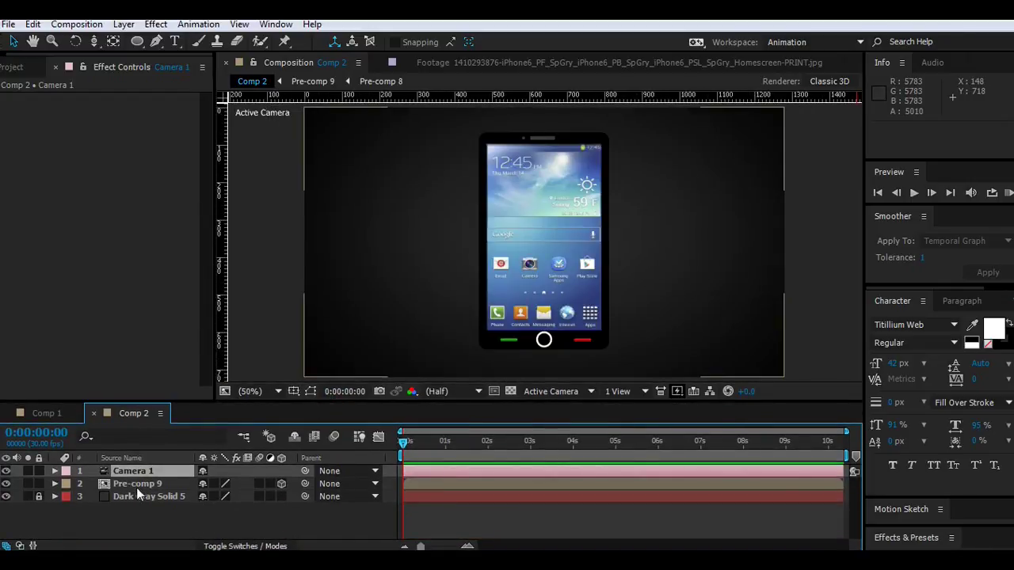
double_click(136, 484)
double_click(150, 483)
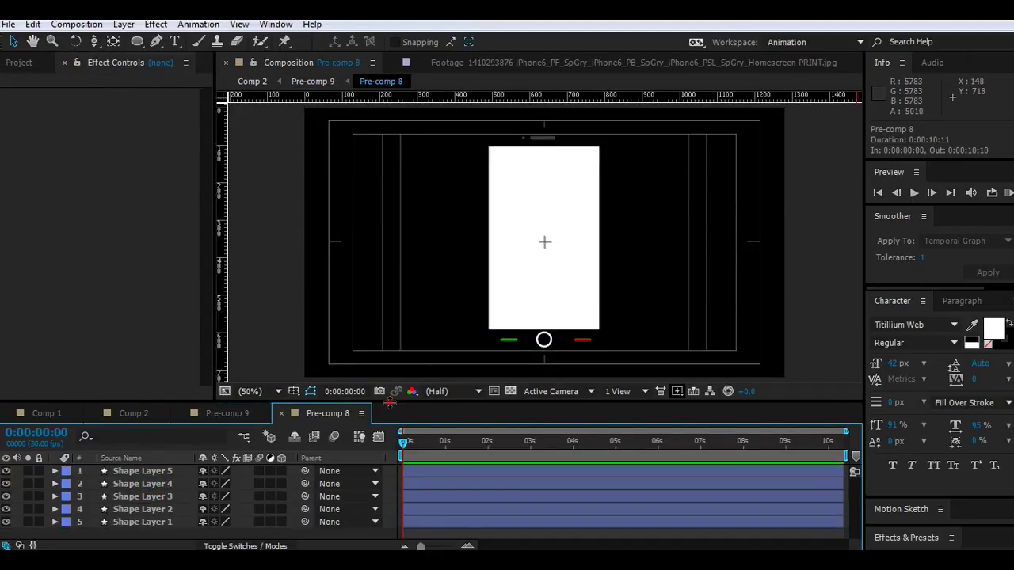
drag(389, 403, 390, 409)
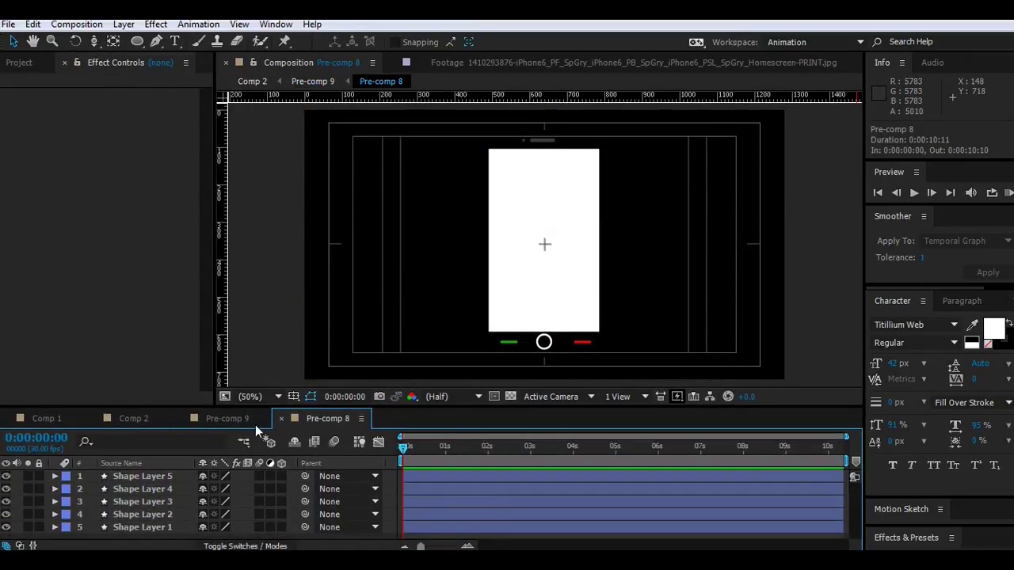
Create a dark gray solid and move it to the bottom of the layer stack.
click(123, 23)
mouse_move(238, 17)
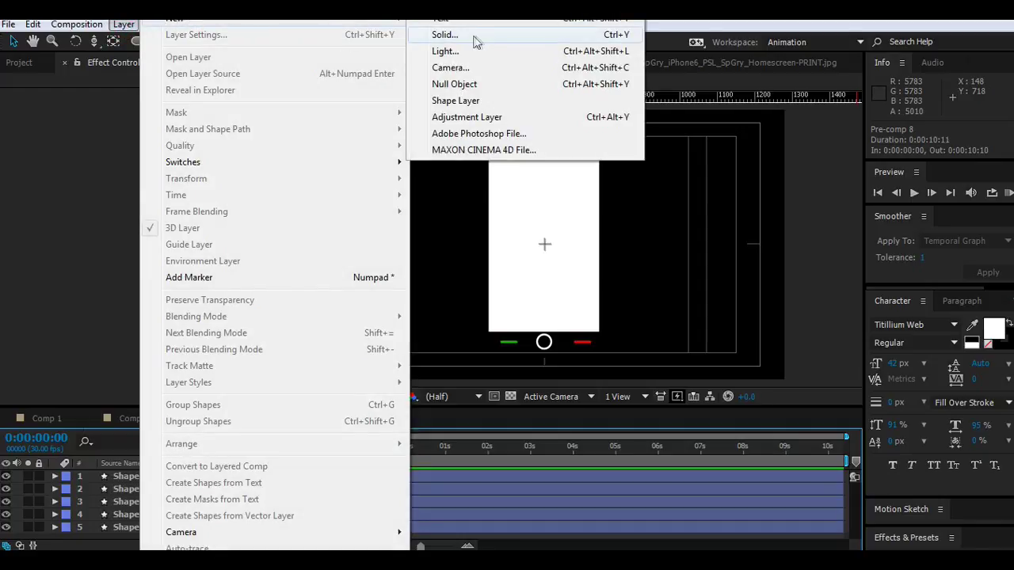
click(475, 37)
click(247, 384)
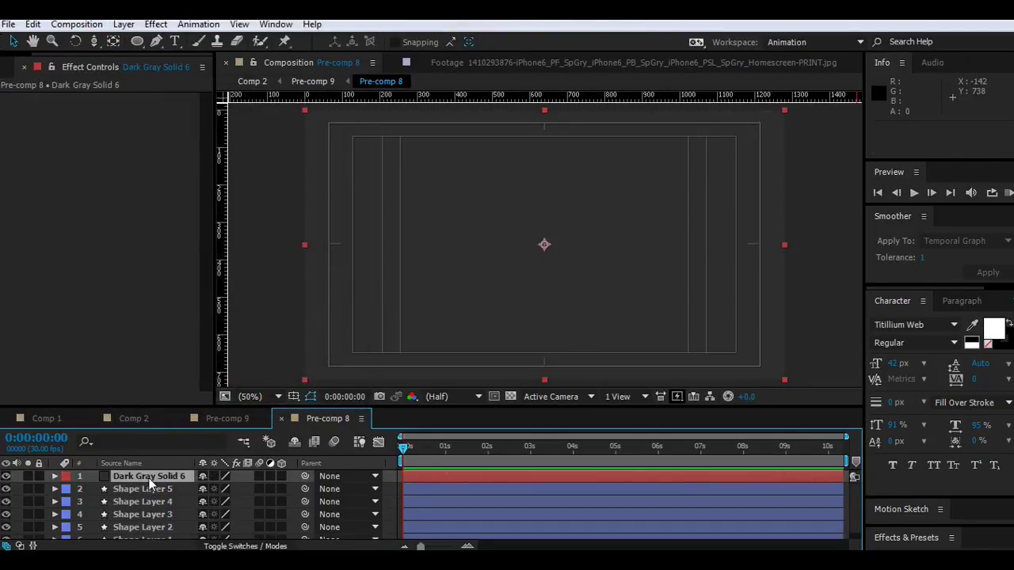
drag(151, 477, 155, 540)
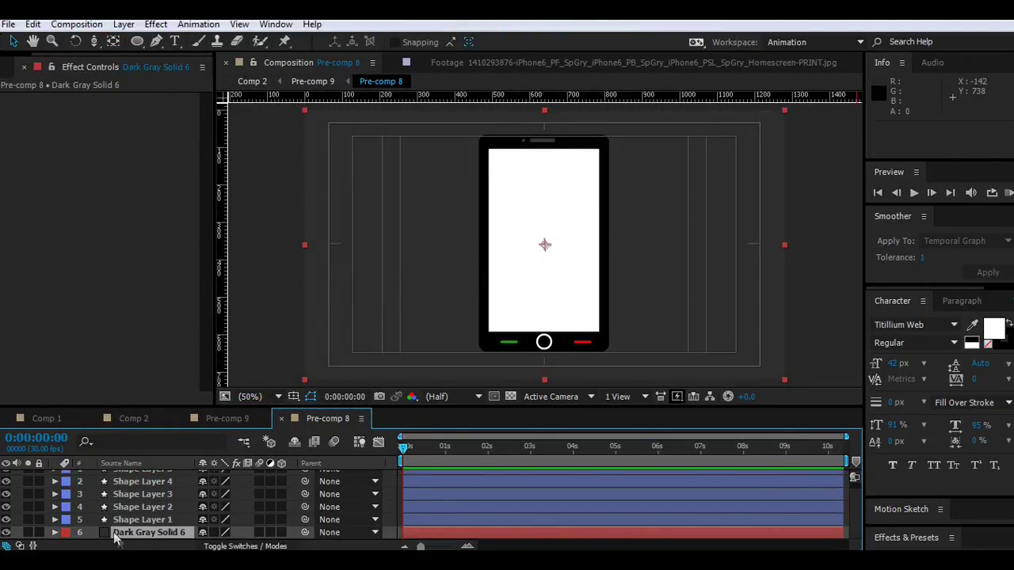
Check Shape Layer 1's visibility and reveal its contents.
click(6, 519)
click(6, 520)
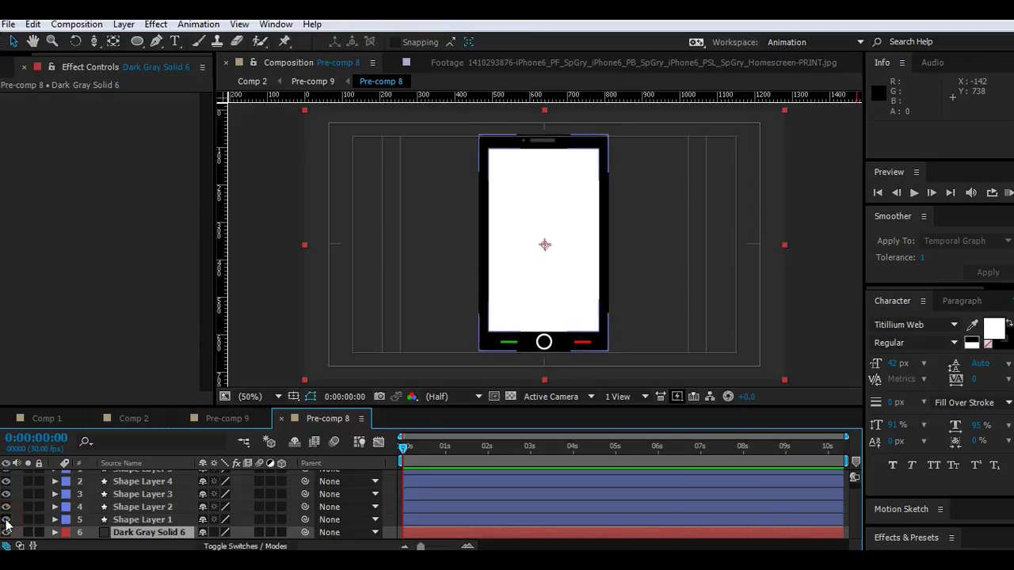
click(54, 519)
click(67, 521)
drag(237, 408, 237, 341)
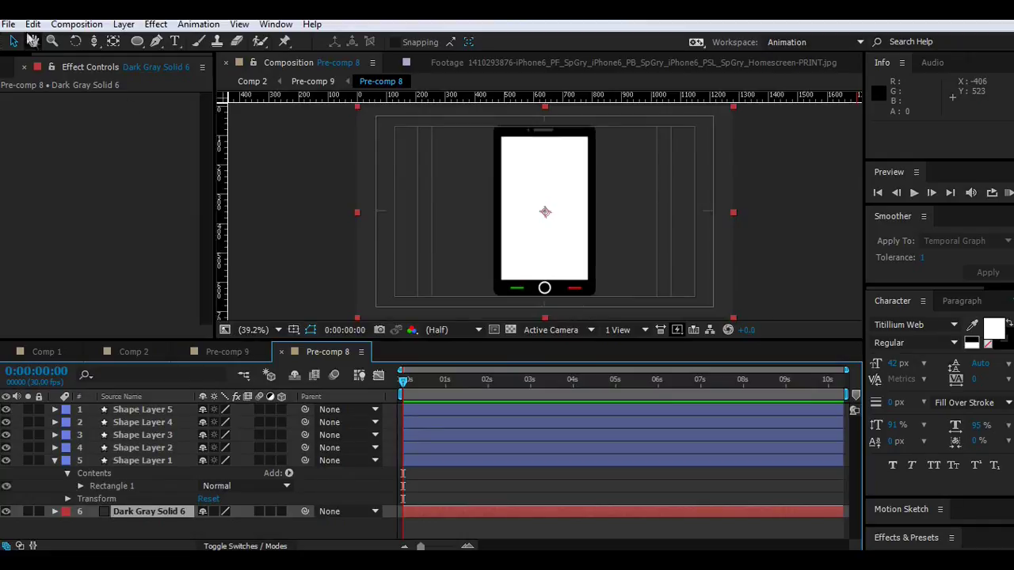
Save the project, then save a copy as 'iphone copy', replacing the existing one.
click(8, 24)
click(23, 134)
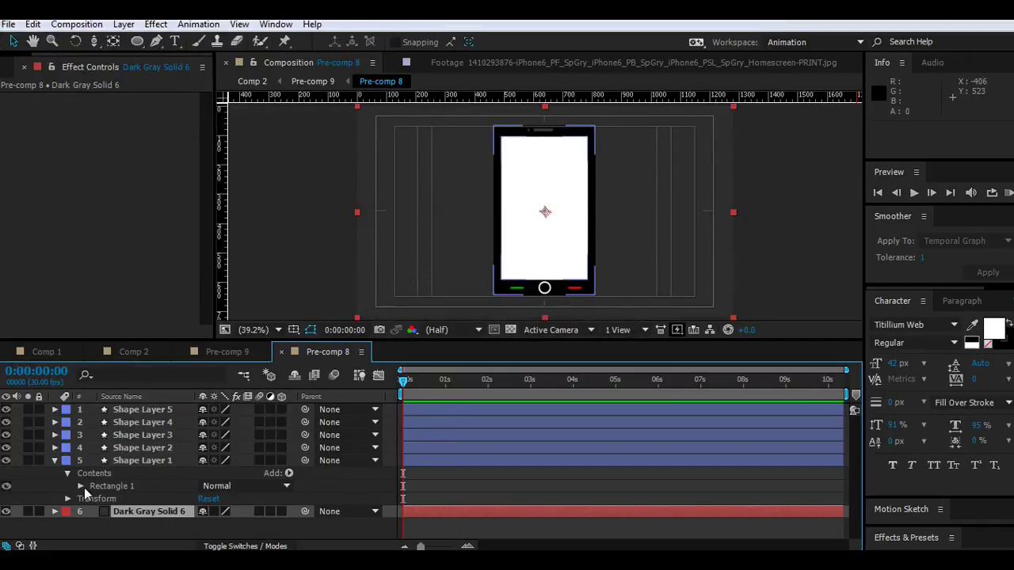
click(8, 24)
mouse_move(48, 145)
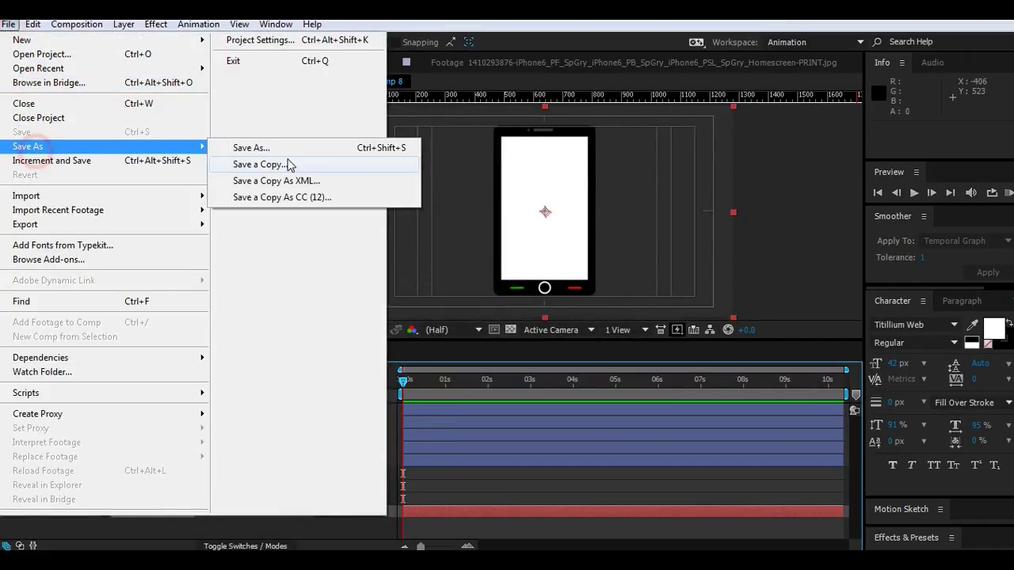
click(288, 165)
click(408, 368)
click(535, 281)
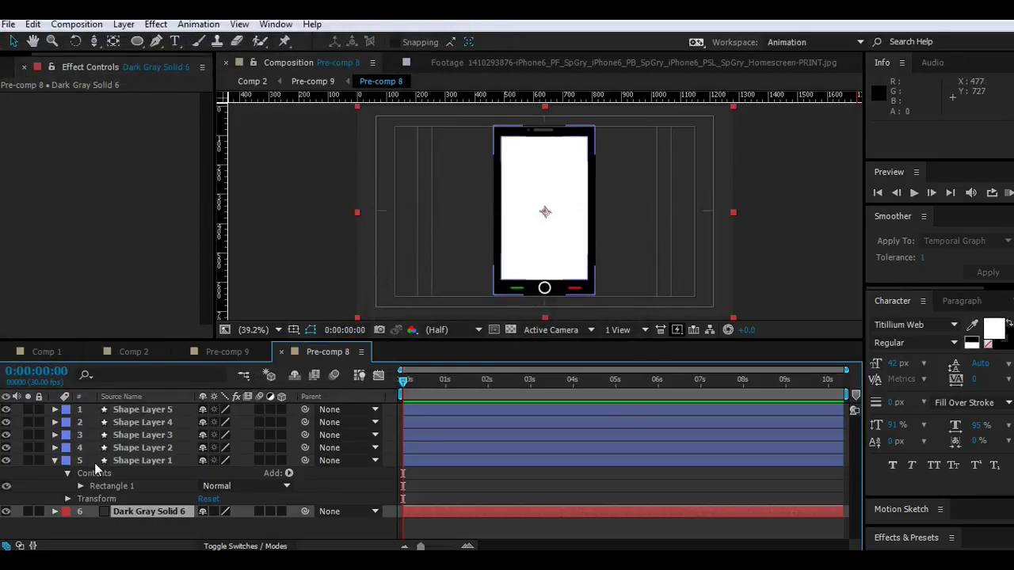
Add a Gradient Fill to Shape Layer 1's Rectangle 1.
click(81, 487)
click(109, 482)
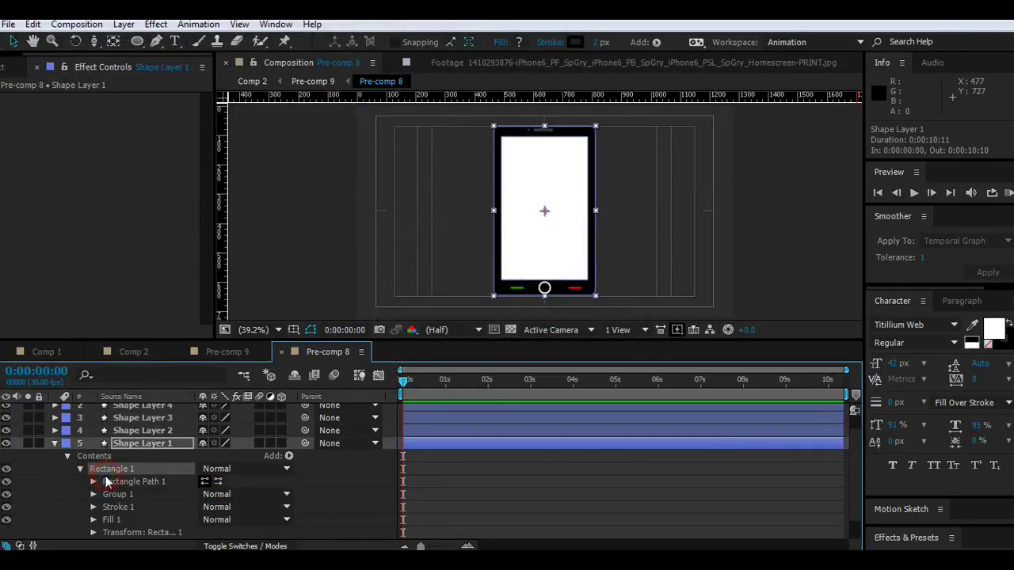
click(103, 471)
click(7, 469)
click(7, 469)
click(290, 456)
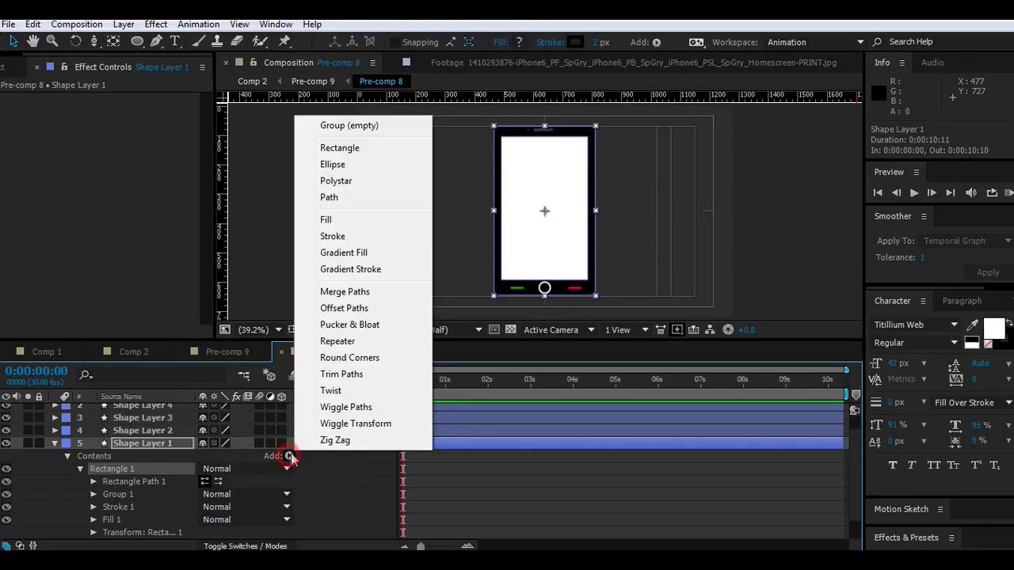
click(348, 252)
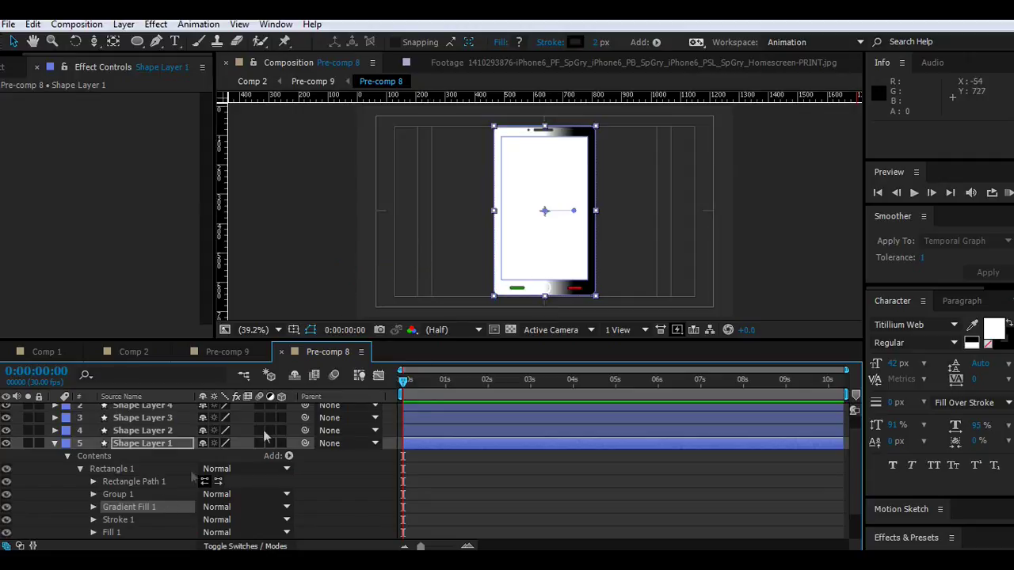
Set Gradient Fill 1's Start Point to 0, 338 and End Point to 3, 233.6.
mouse_move(573, 211)
mouse_down()
mouse_move(572, 235)
mouse_move(544, 204)
mouse_move(544, 290)
mouse_move(550, 148)
mouse_up()
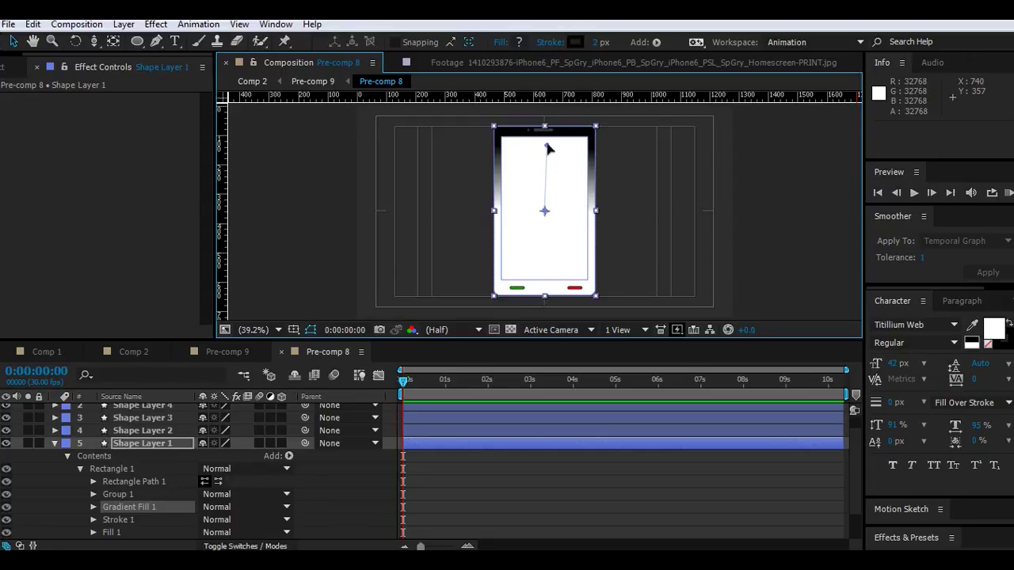
click(94, 507)
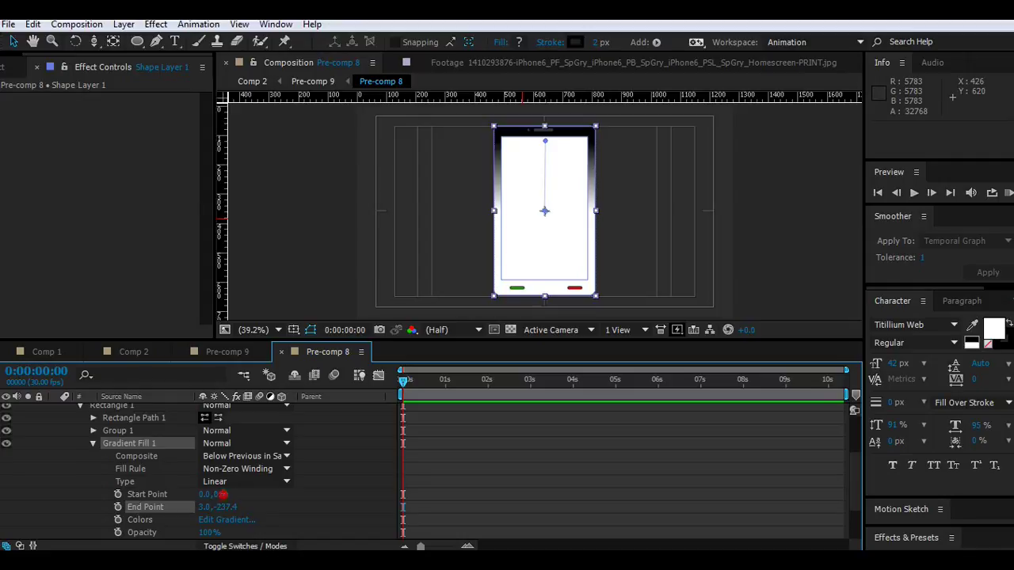
drag(222, 494, 505, 462)
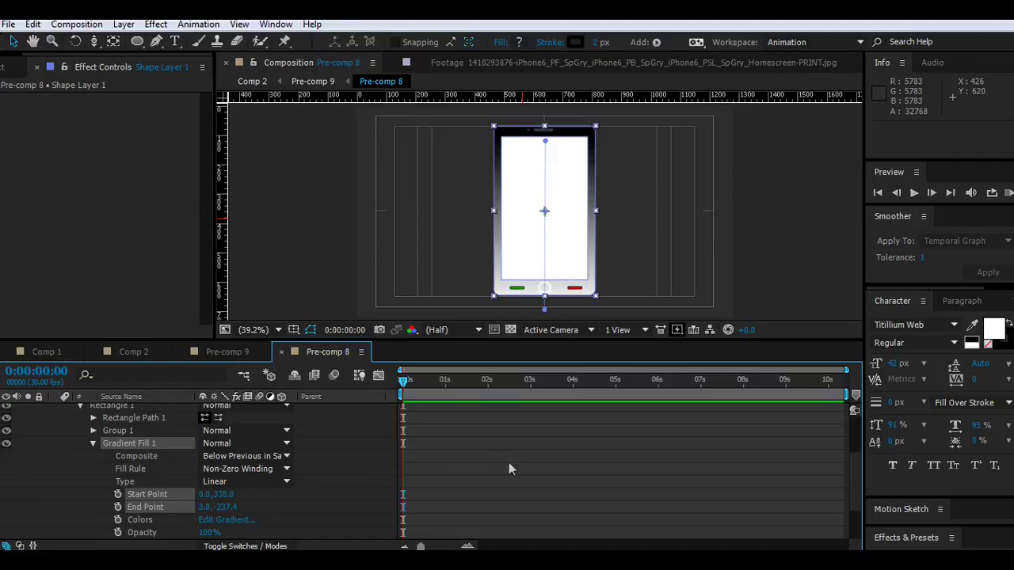
drag(225, 507, 592, 482)
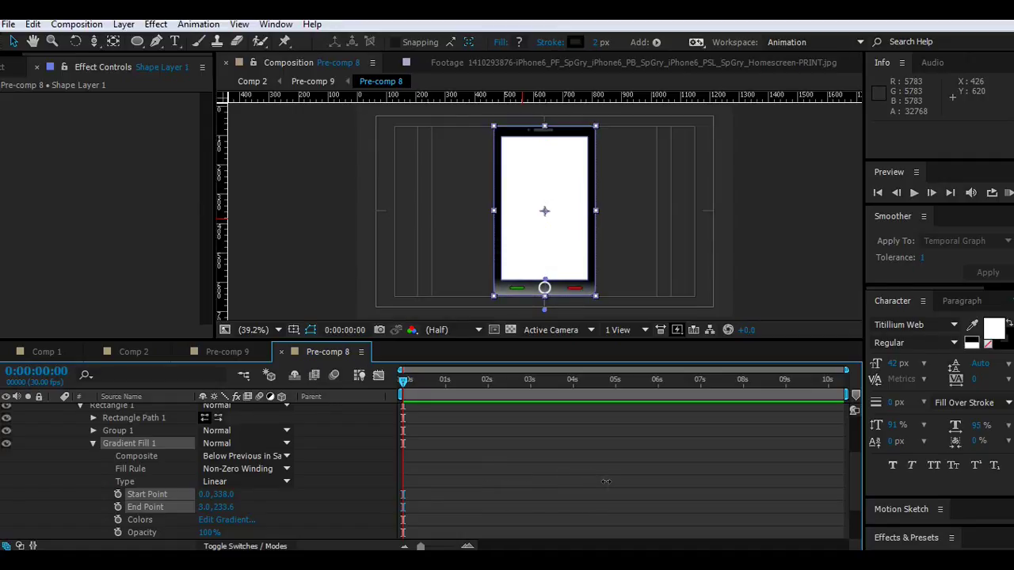
drag(590, 343, 587, 374)
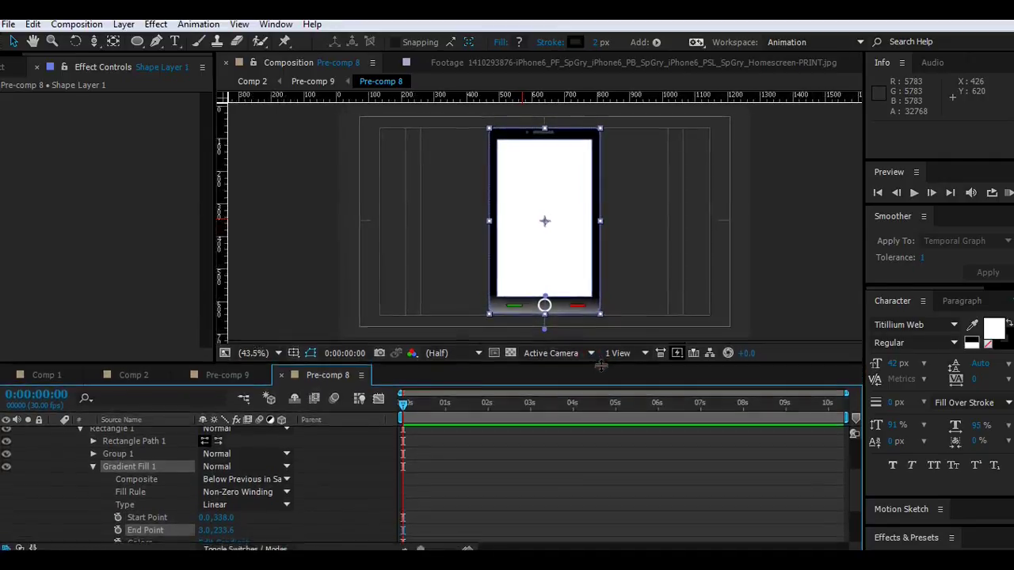
scroll(265, 475, down, 3)
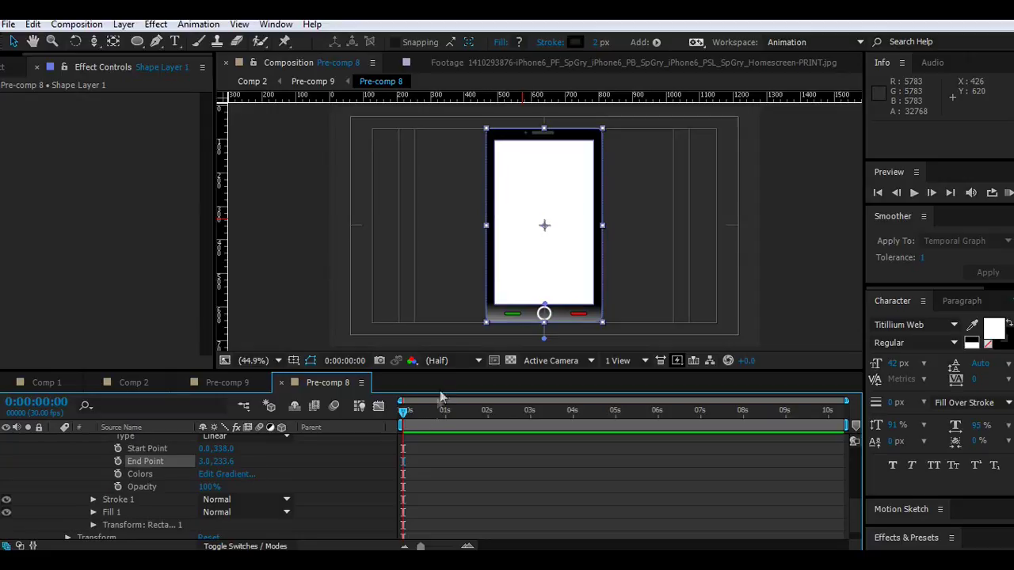
drag(444, 369, 467, 405)
Zoom to 100% on the phone's bottom and set the gradient end point's Y to 252.6.
key(slash)
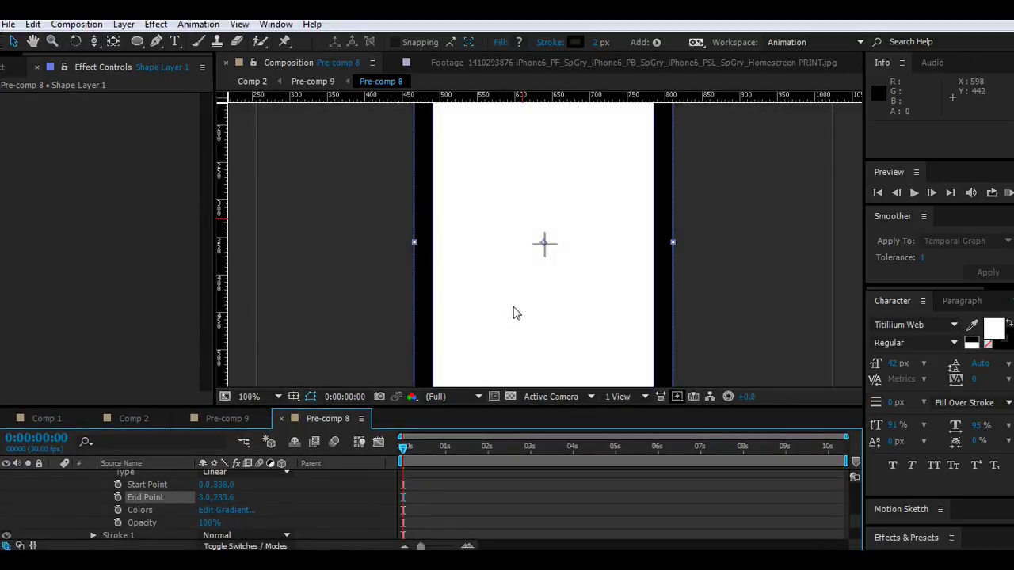
drag(515, 313, 550, 152)
key(v)
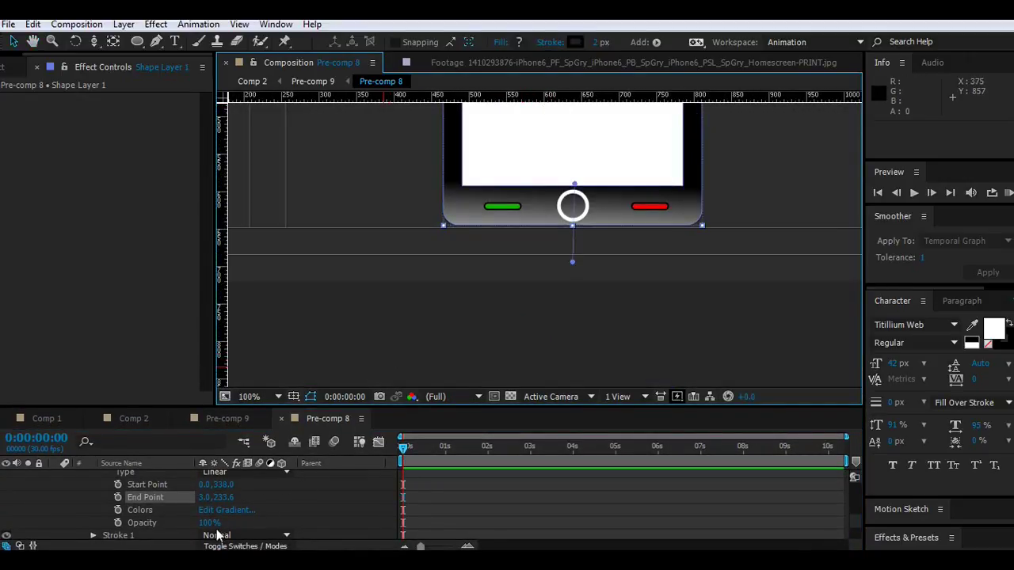
drag(203, 497, 236, 499)
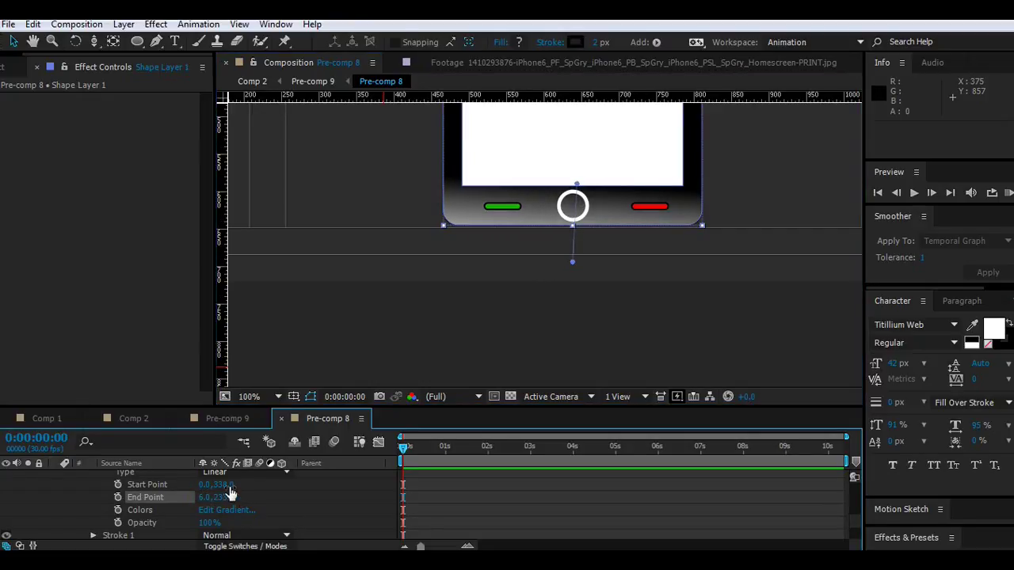
click(224, 497)
text(252.6)
key(Return)
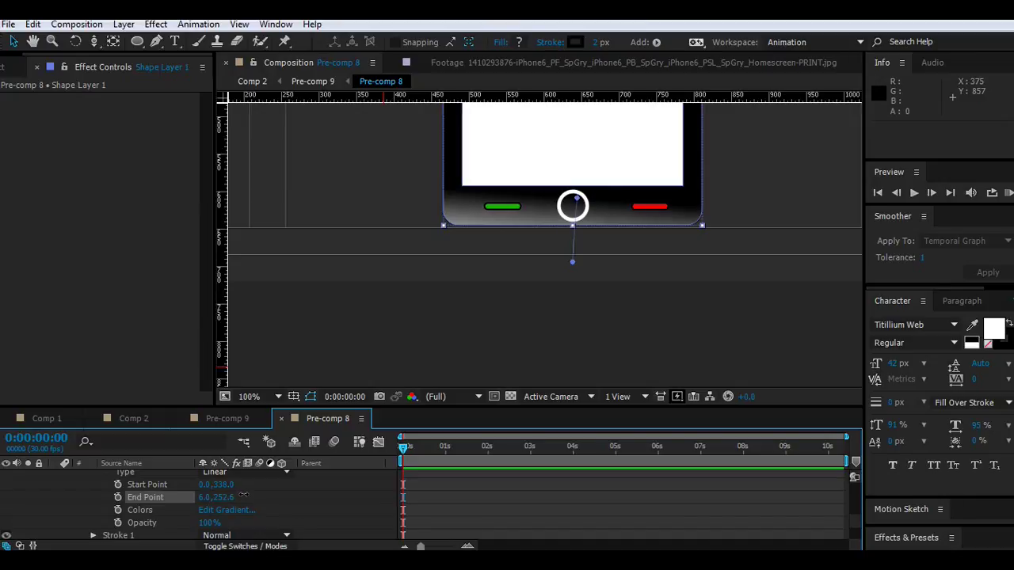
Refine the gradient to run from 0, 312 to -1, 259.6.
mouse_move(205, 499)
mouse_down()
mouse_move(190, 499)
mouse_move(199, 498)
mouse_up()
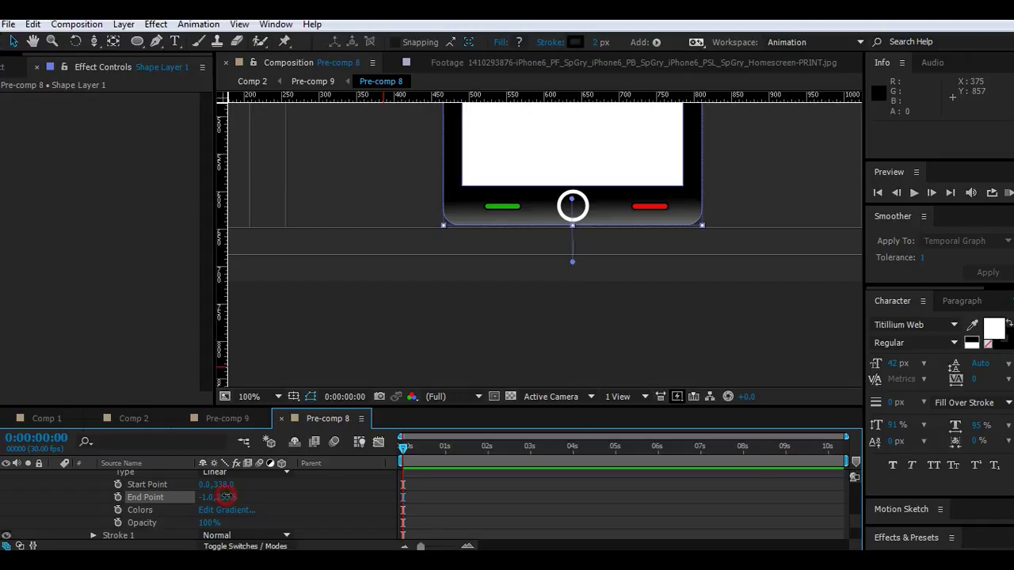
mouse_move(224, 484)
mouse_down()
mouse_move(218, 507)
mouse_move(233, 497)
mouse_move(225, 497)
mouse_up()
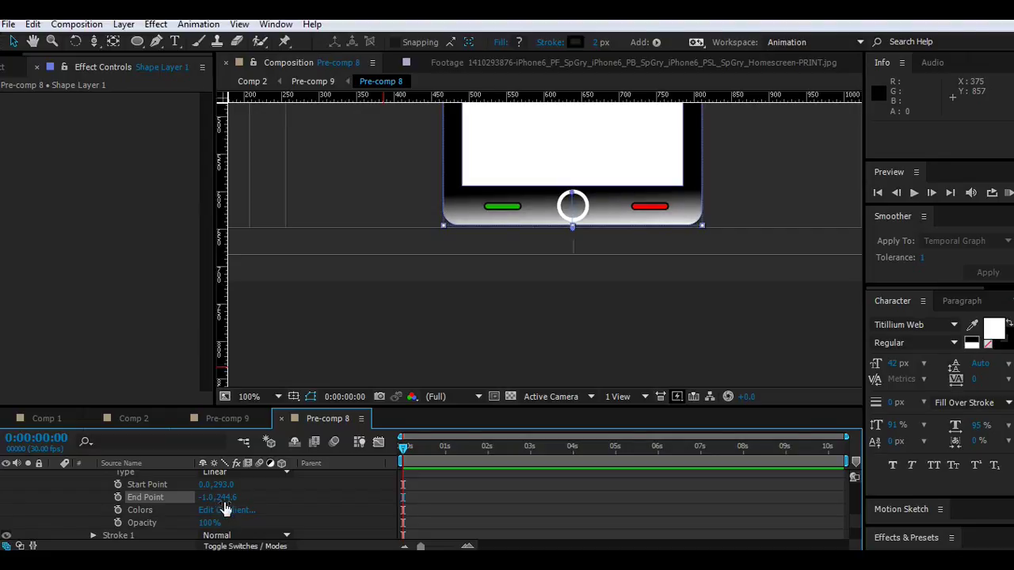
drag(220, 485, 232, 489)
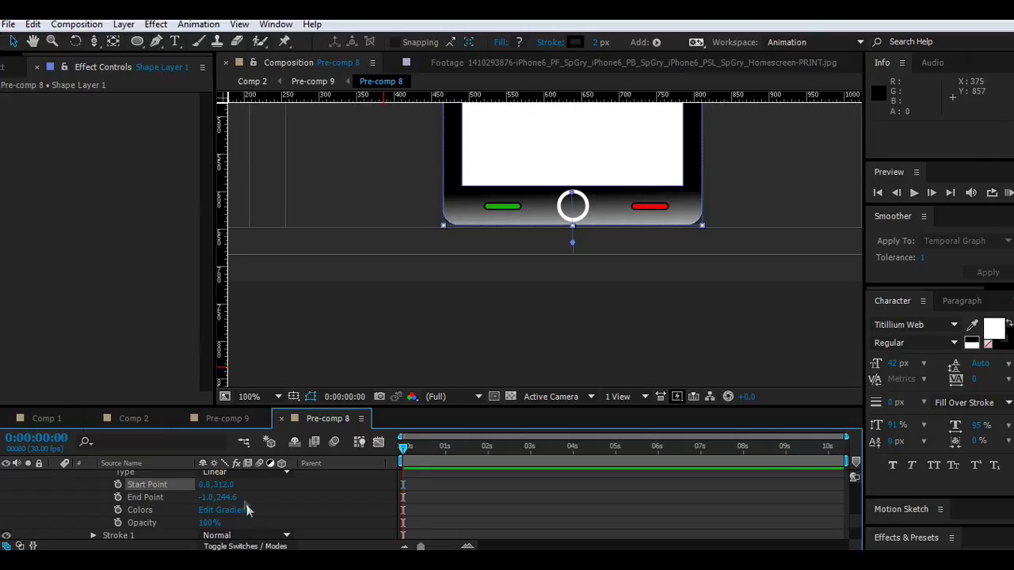
drag(228, 497, 241, 498)
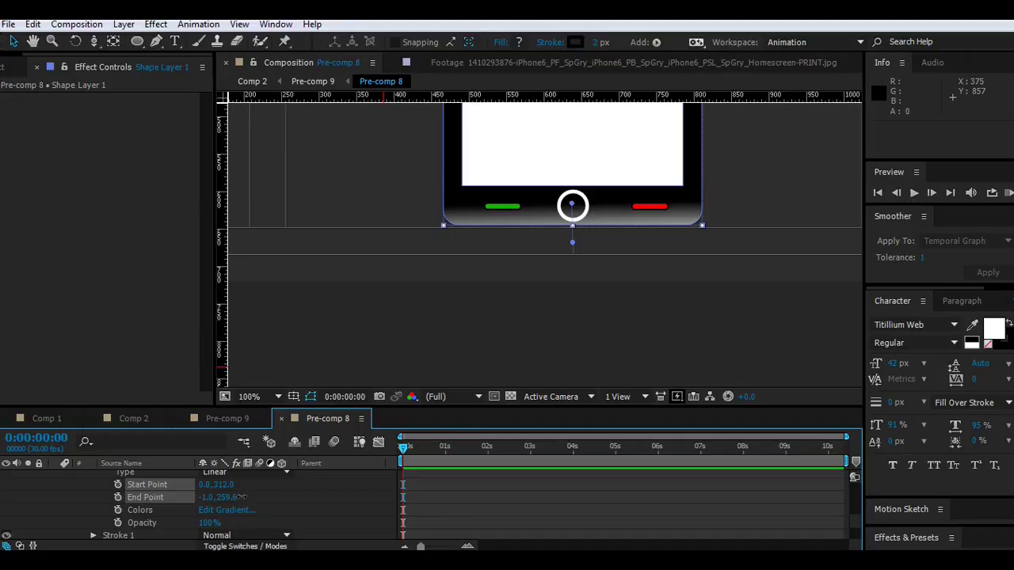
scroll(192, 507, up, 3)
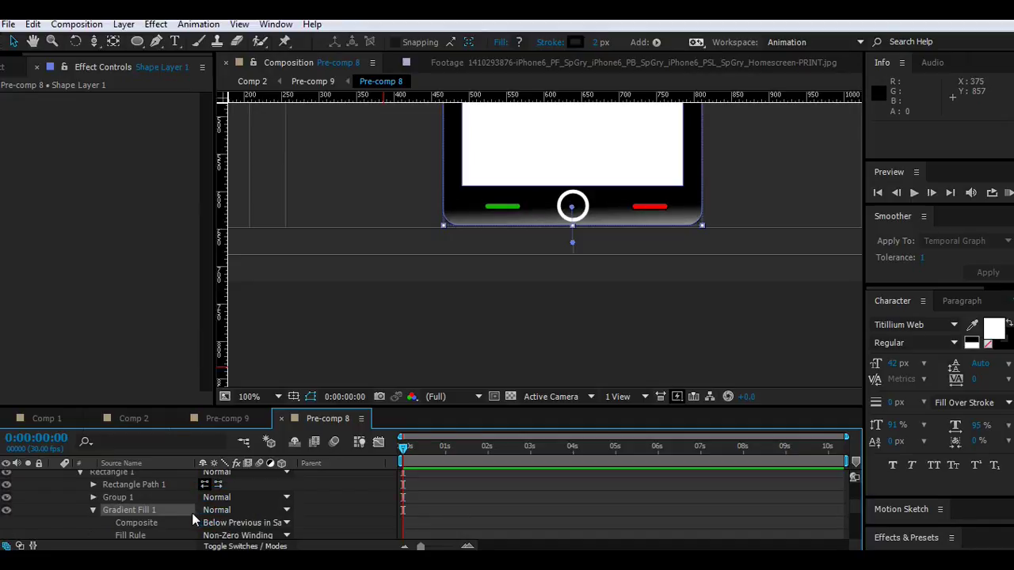
Set Gradient Fill 1's Composite to Below Previous in Same Group.
click(92, 511)
click(93, 510)
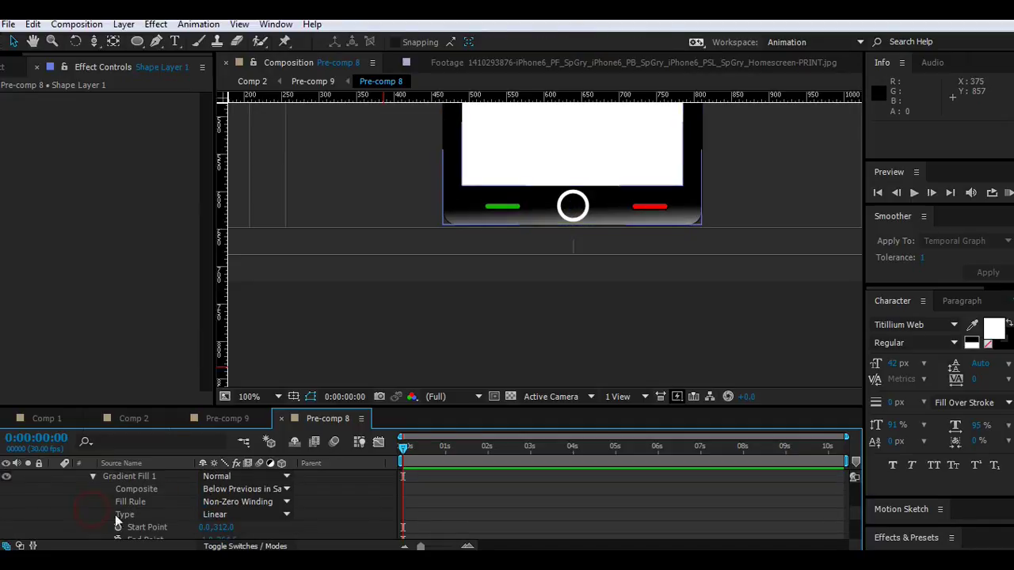
click(244, 489)
click(250, 522)
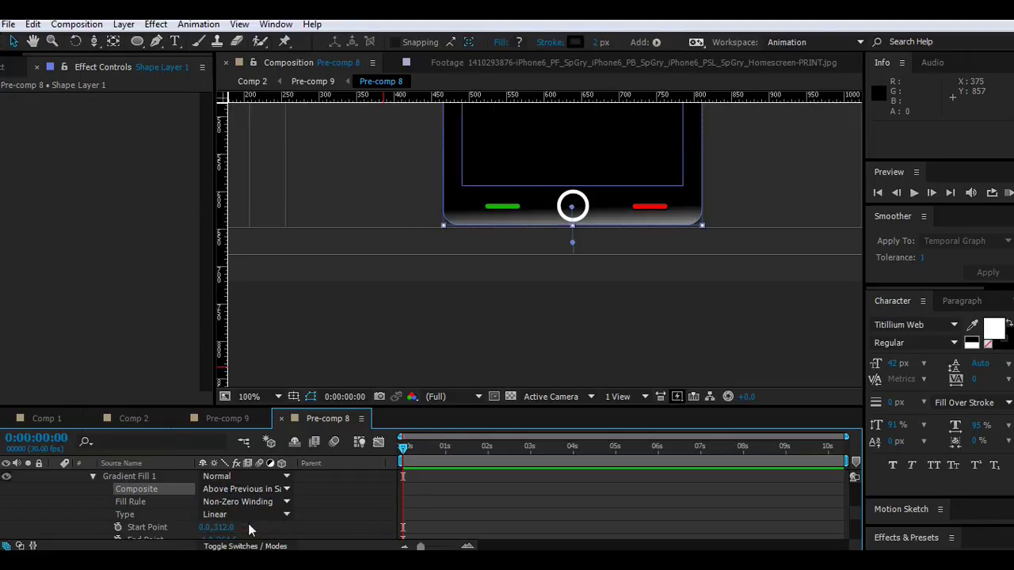
click(215, 489)
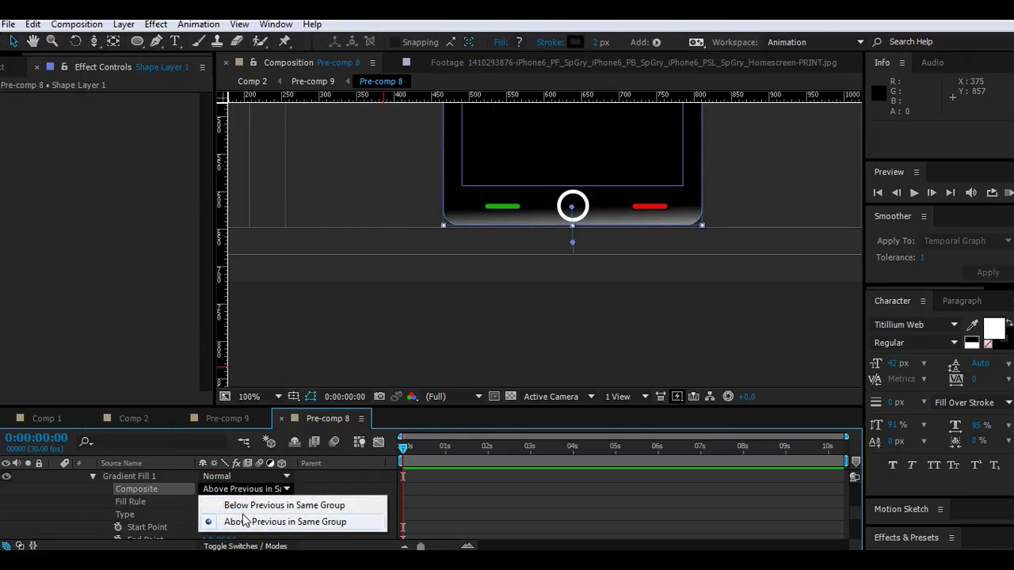
click(231, 505)
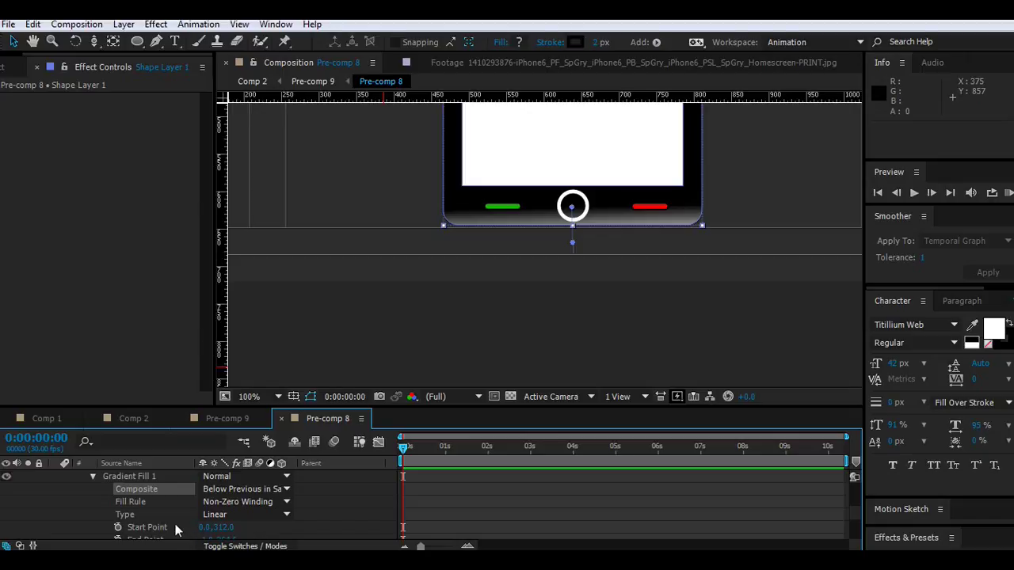
Try a Radial gradient around the home button, then revert to Linear.
click(230, 514)
click(226, 496)
scroll(230, 507, down, 1)
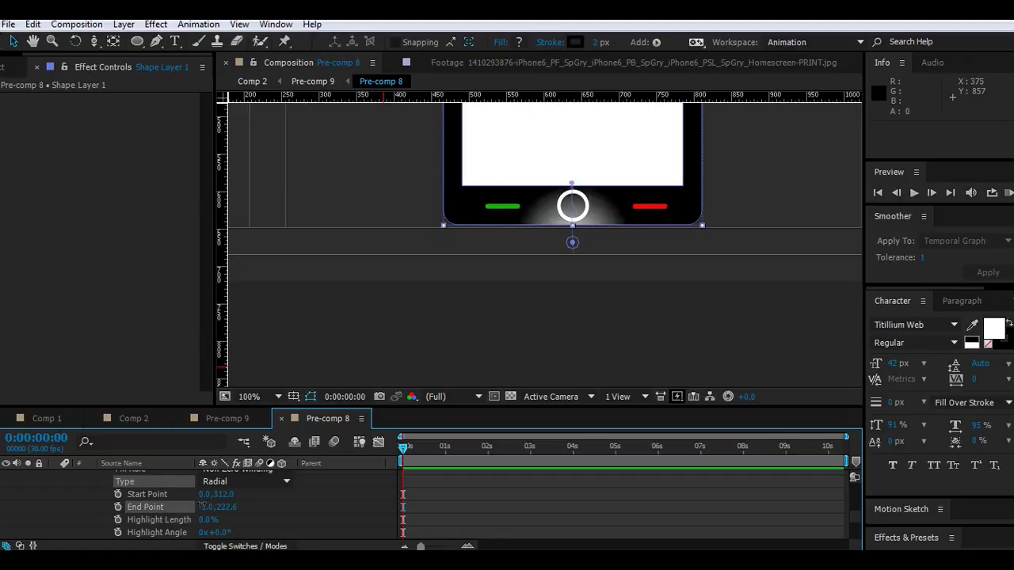
drag(229, 507, 198, 507)
click(211, 486)
click(233, 495)
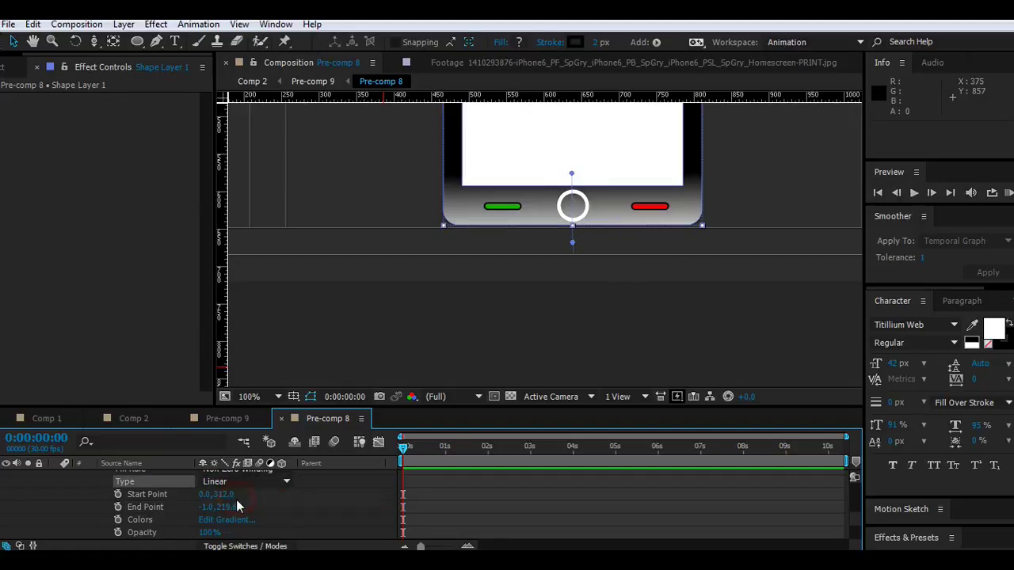
Set the gradient Start Point to 0, 401 and End Point to -1, 243.6.
drag(226, 507, 253, 514)
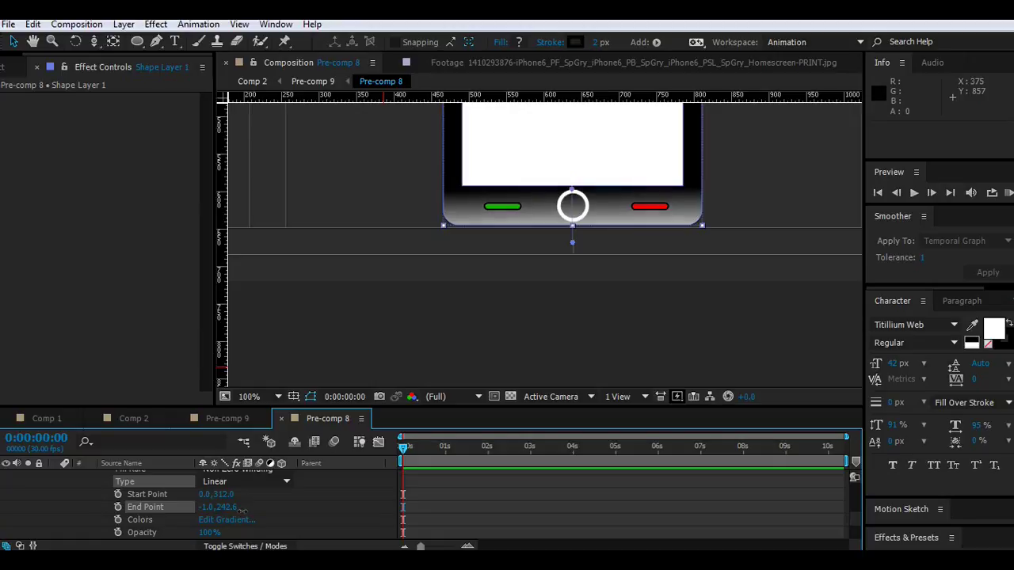
mouse_move(256, 514)
mouse_down()
mouse_move(243, 516)
mouse_move(253, 495)
mouse_up()
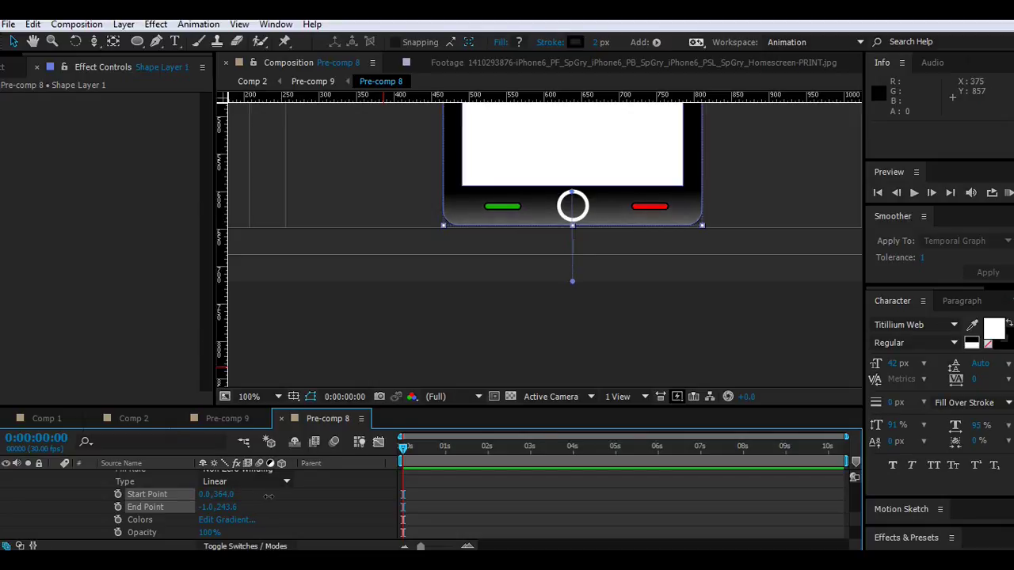
drag(284, 497, 286, 497)
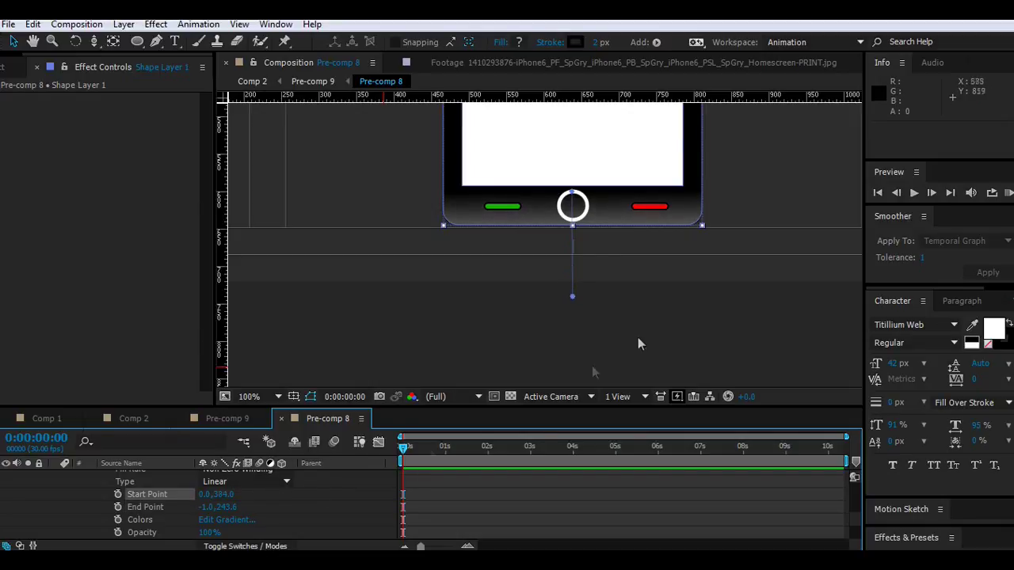
mouse_move(573, 299)
mouse_down()
mouse_move(576, 361)
mouse_move(576, 316)
mouse_up()
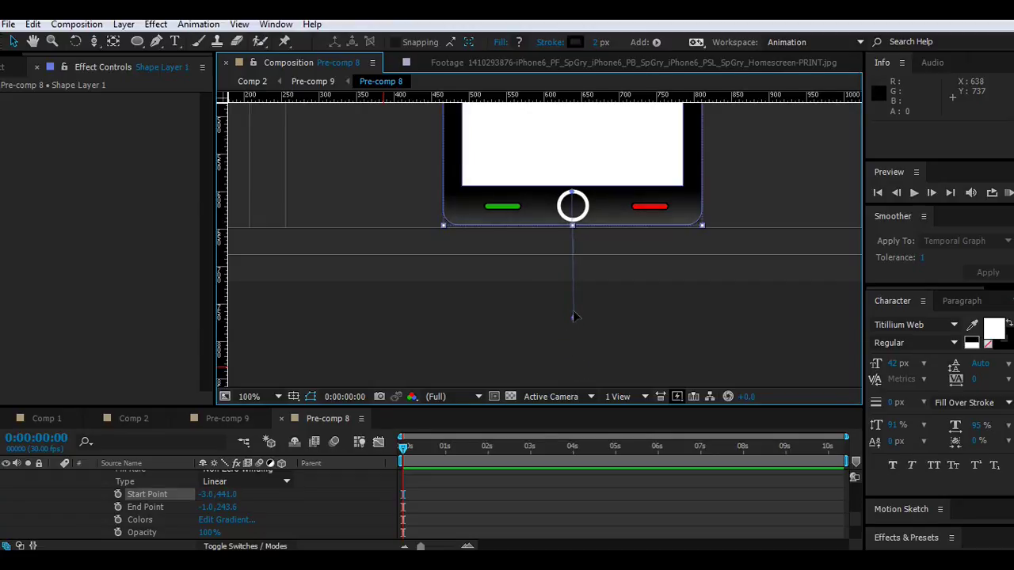
scroll(178, 520, down, 2)
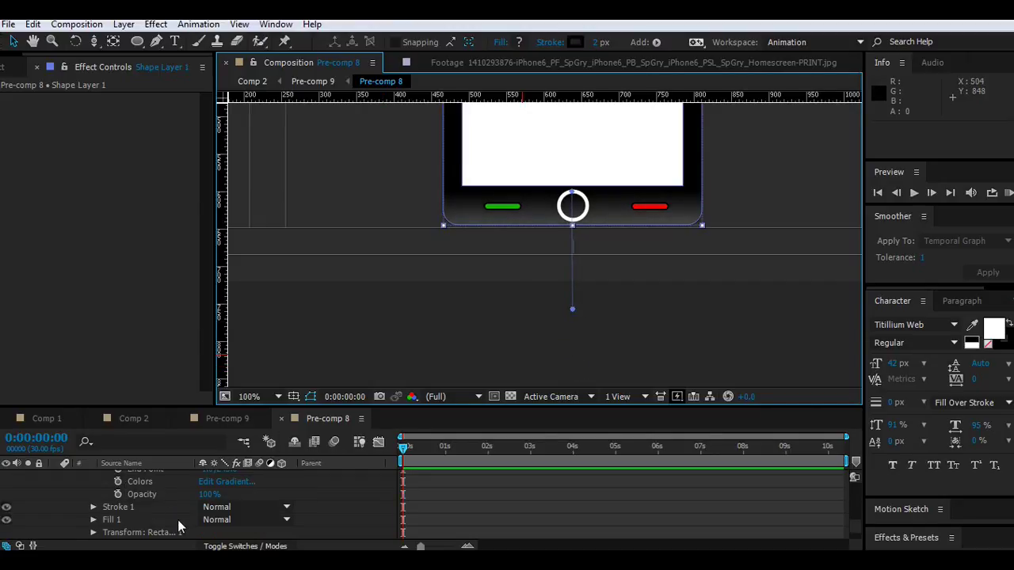
click(207, 494)
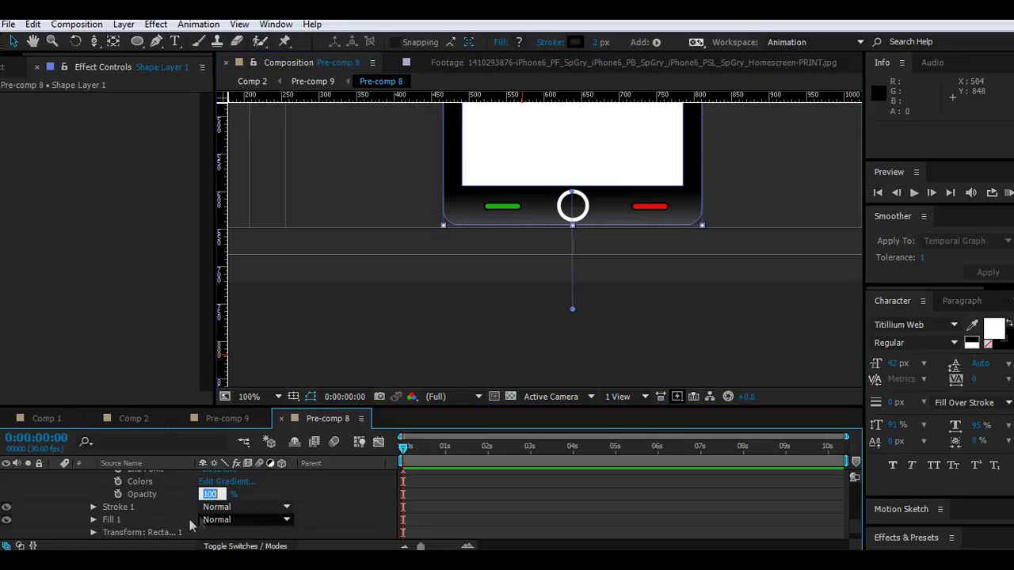
key(Return)
scroll(170, 517, up, 2)
Add a Gradient Stroke to the phone's Rectangle 1.
click(92, 481)
scroll(133, 512, up, 2)
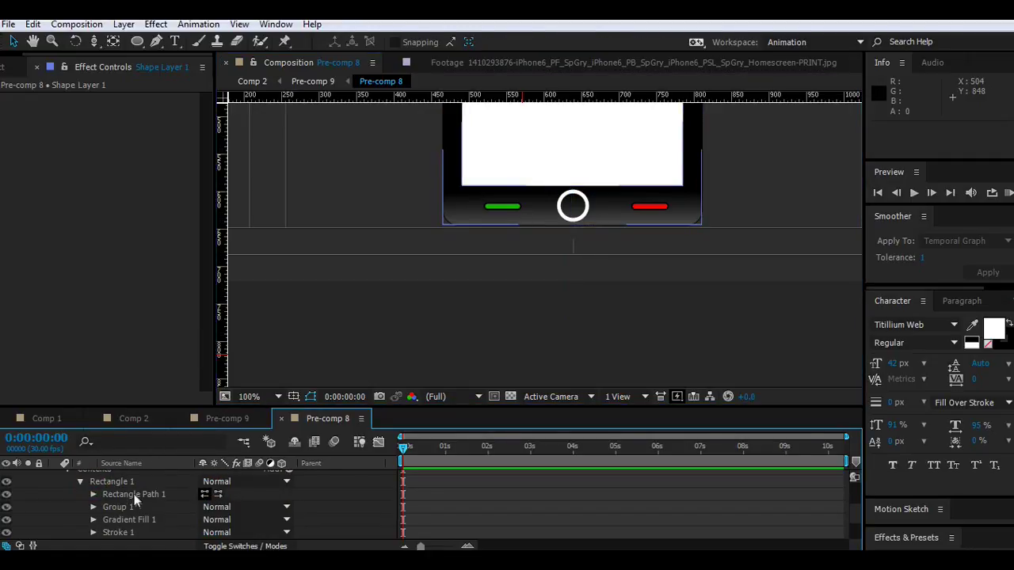
click(134, 495)
click(112, 482)
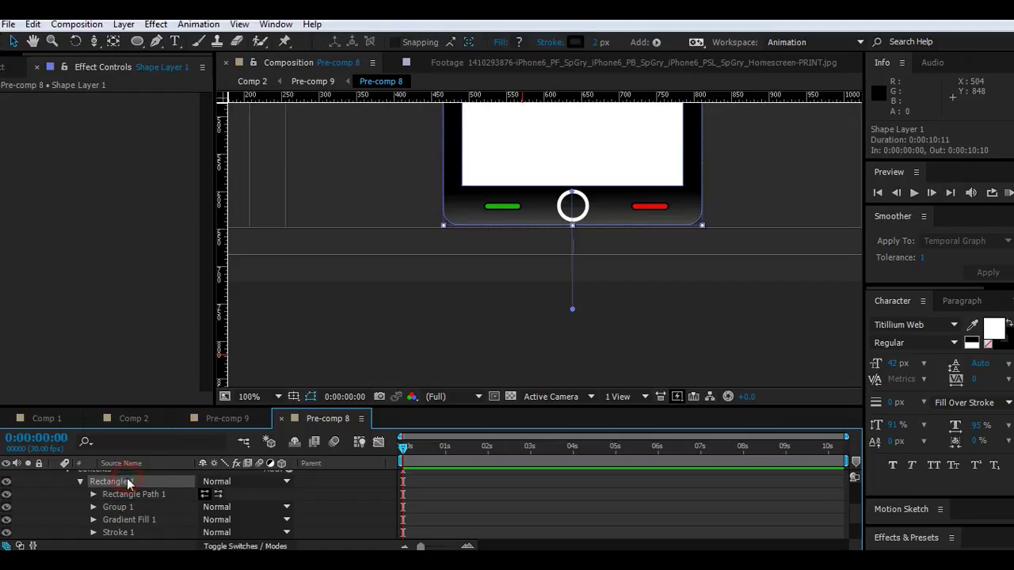
click(655, 42)
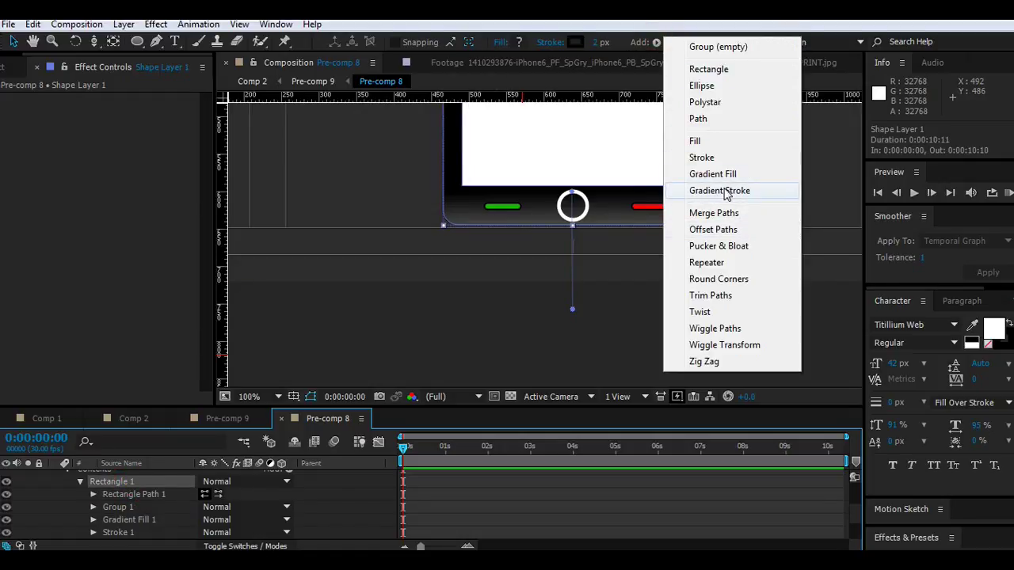
click(719, 191)
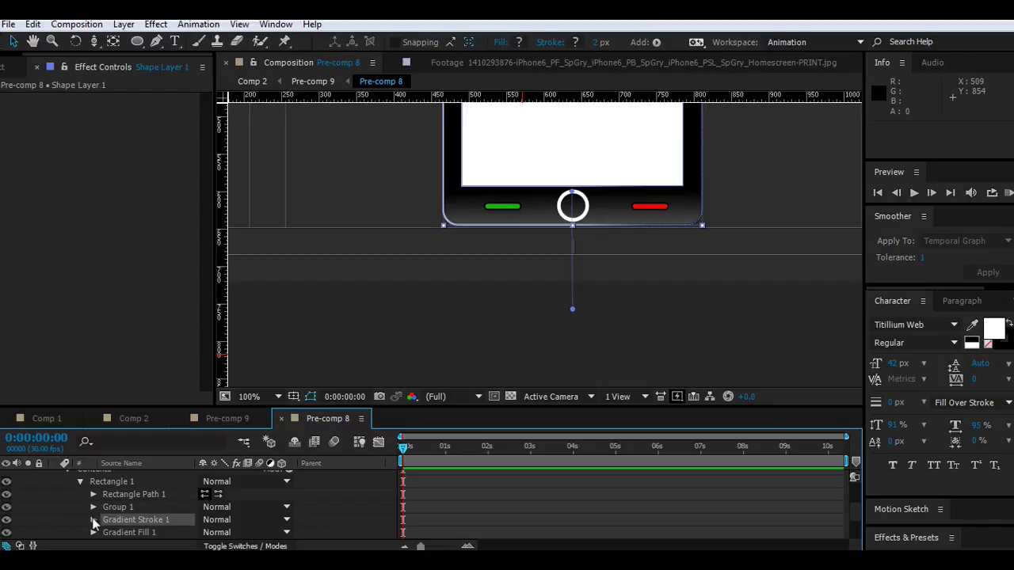
Set the viewer to 50%, hide safe-area guides, deselect, and expand Gradient Stroke 1.
click(264, 395)
click(261, 262)
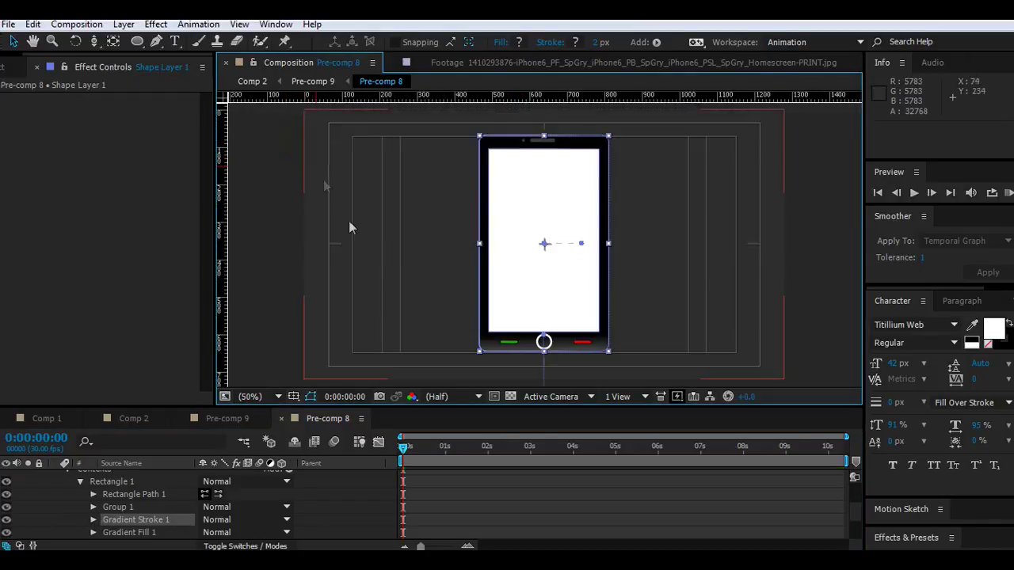
click(293, 398)
click(305, 415)
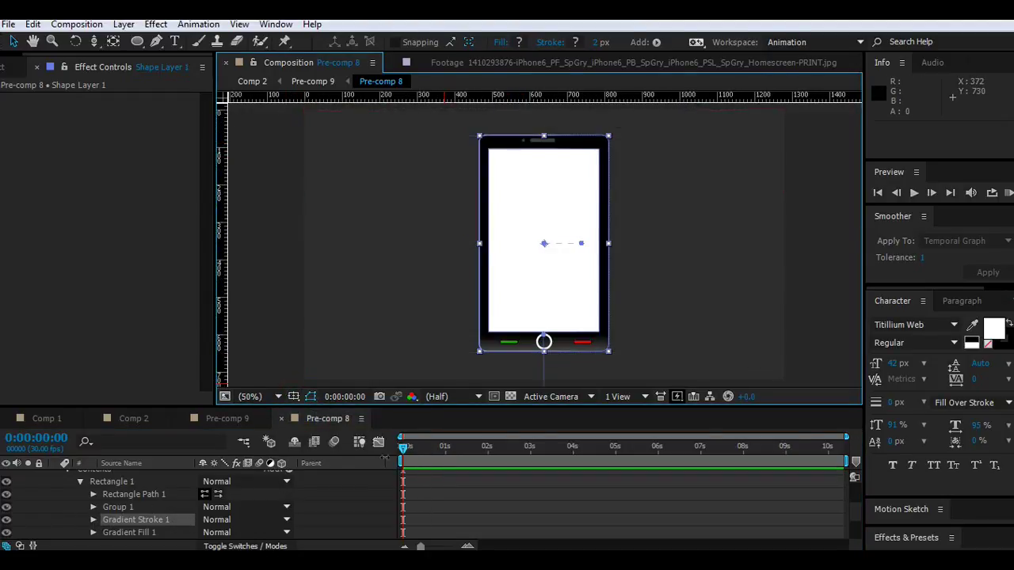
click(382, 517)
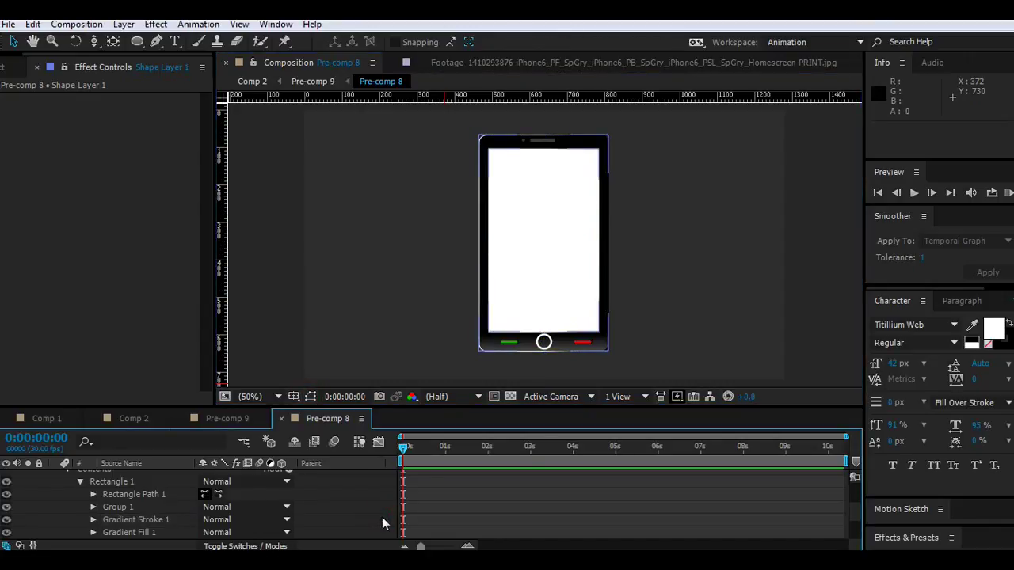
click(363, 475)
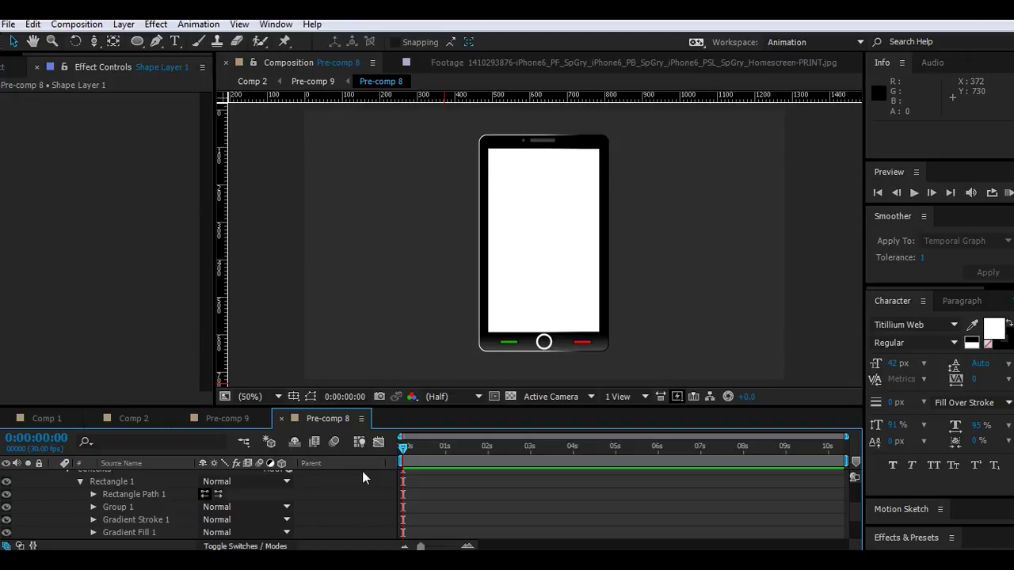
click(94, 520)
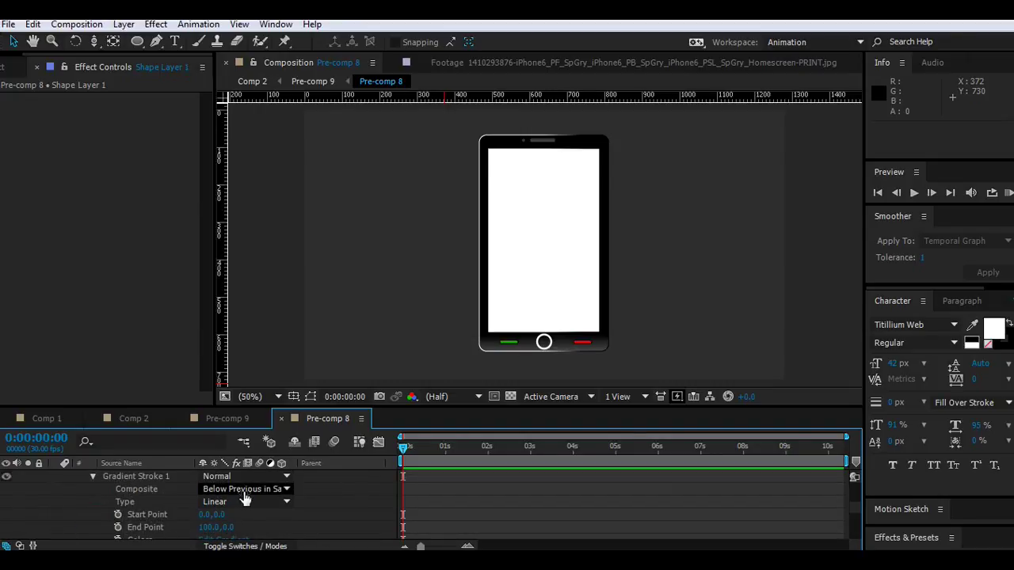
Drag Gradient Stroke 1's start and end points up and left, ending at -219, -166.
scroll(233, 525, down, 3)
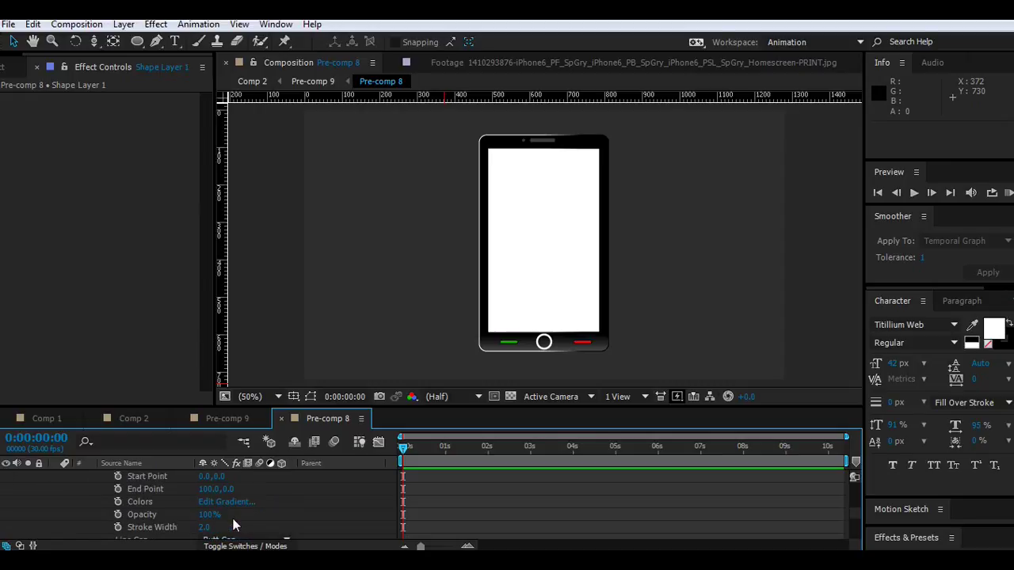
click(224, 476)
drag(224, 476, 364, 471)
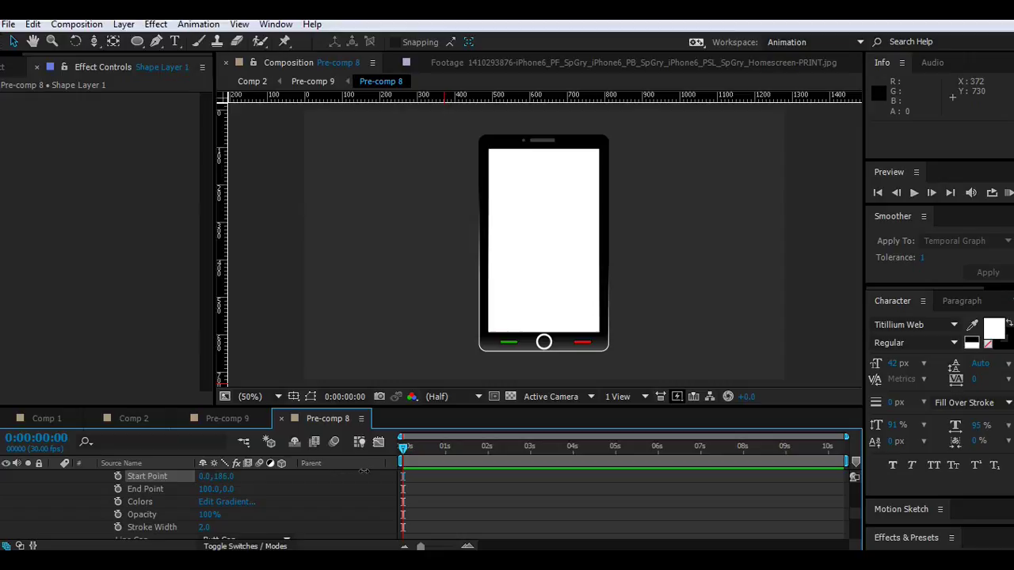
drag(224, 489, 247, 489)
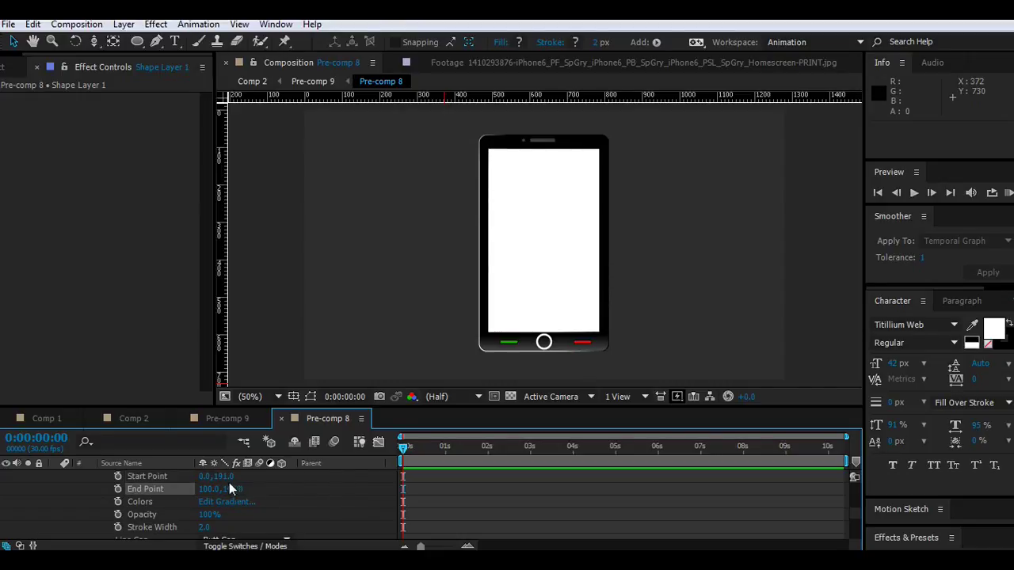
mouse_move(228, 491)
mouse_down()
mouse_move(207, 476)
mouse_move(207, 491)
mouse_move(175, 490)
mouse_up()
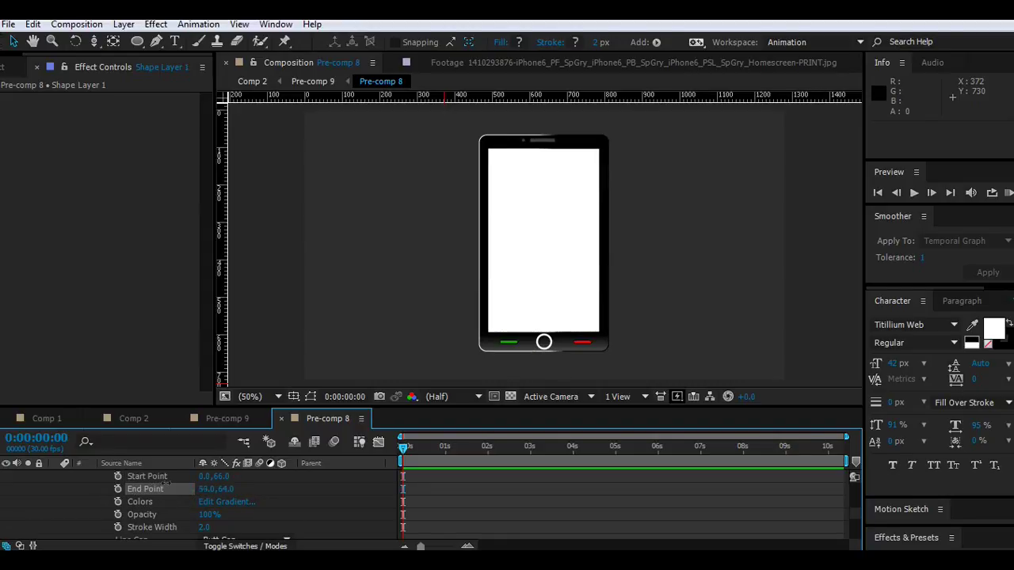
mouse_move(206, 476)
mouse_down()
mouse_move(279, 478)
mouse_move(273, 489)
mouse_move(347, 478)
mouse_up()
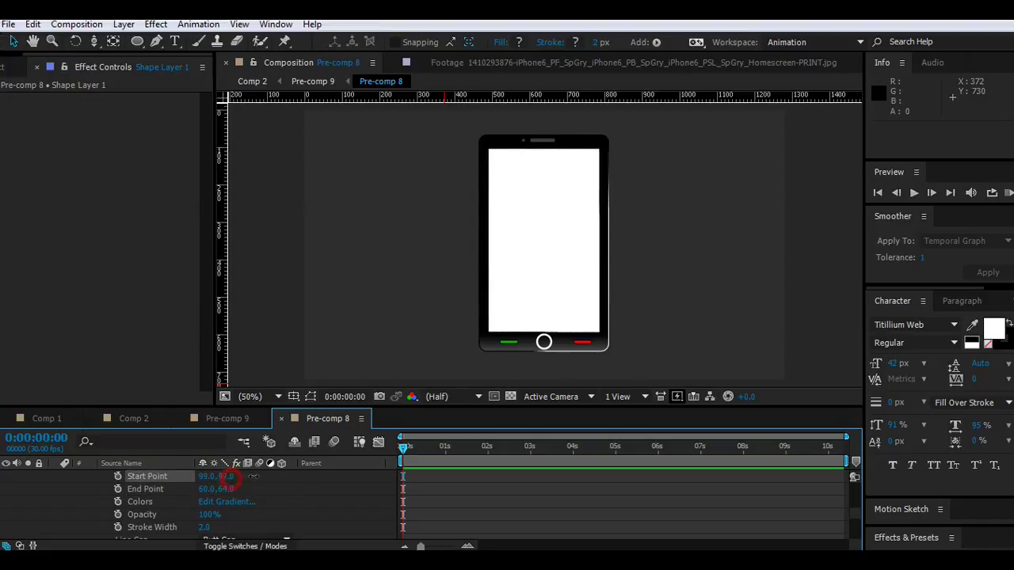
drag(228, 489, 160, 489)
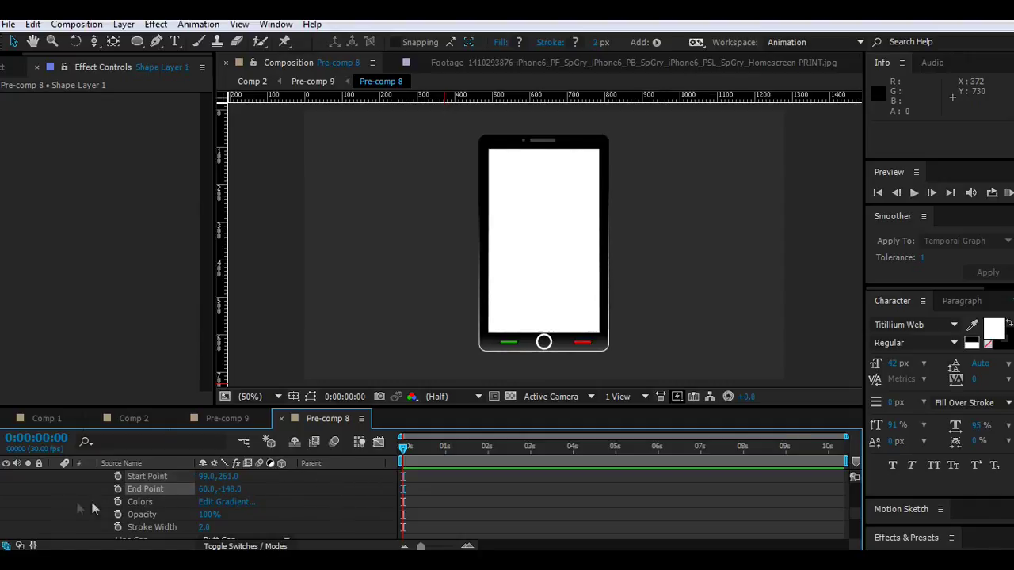
drag(208, 489, 74, 490)
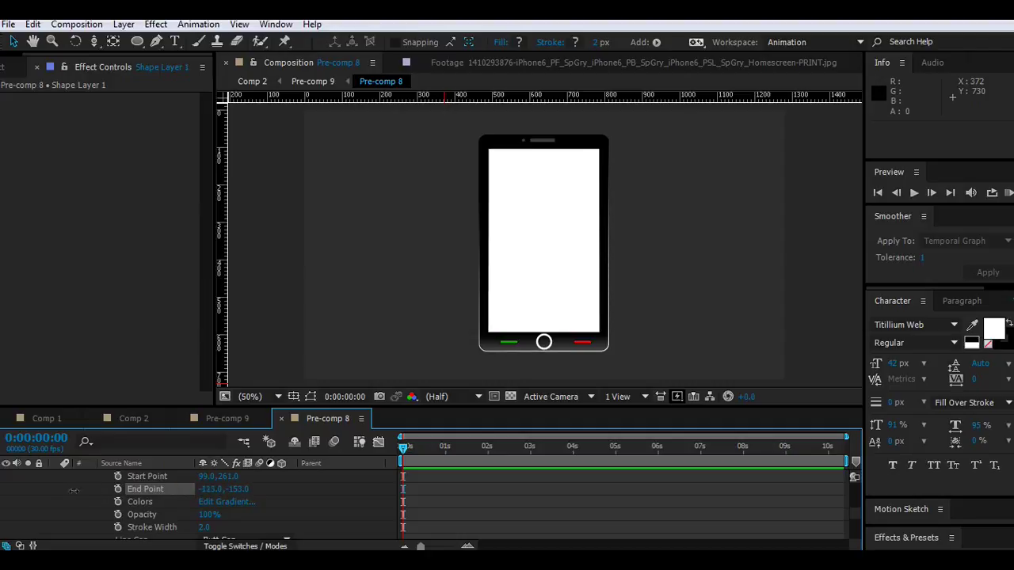
drag(209, 476, 9, 476)
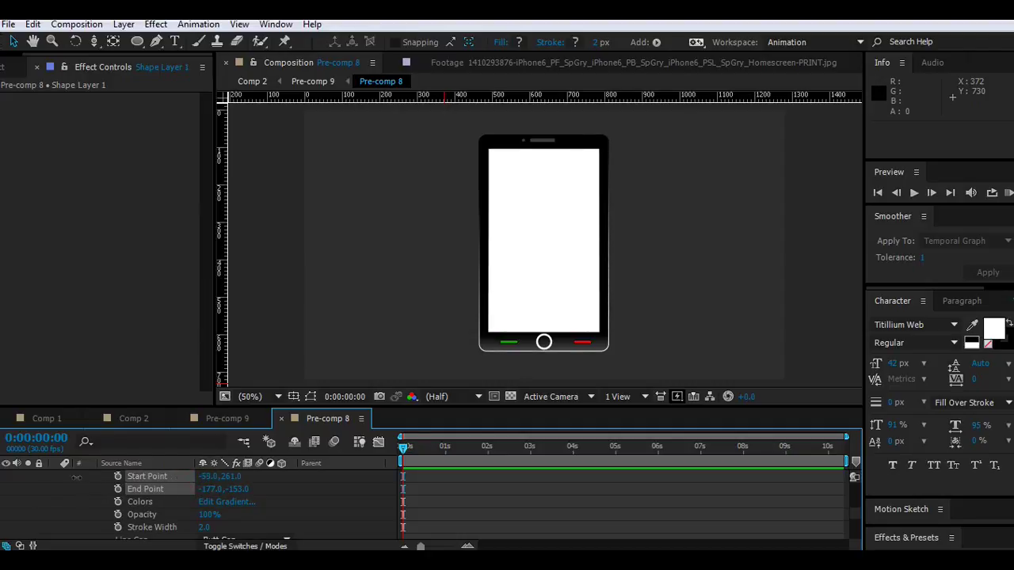
drag(220, 488, 17, 475)
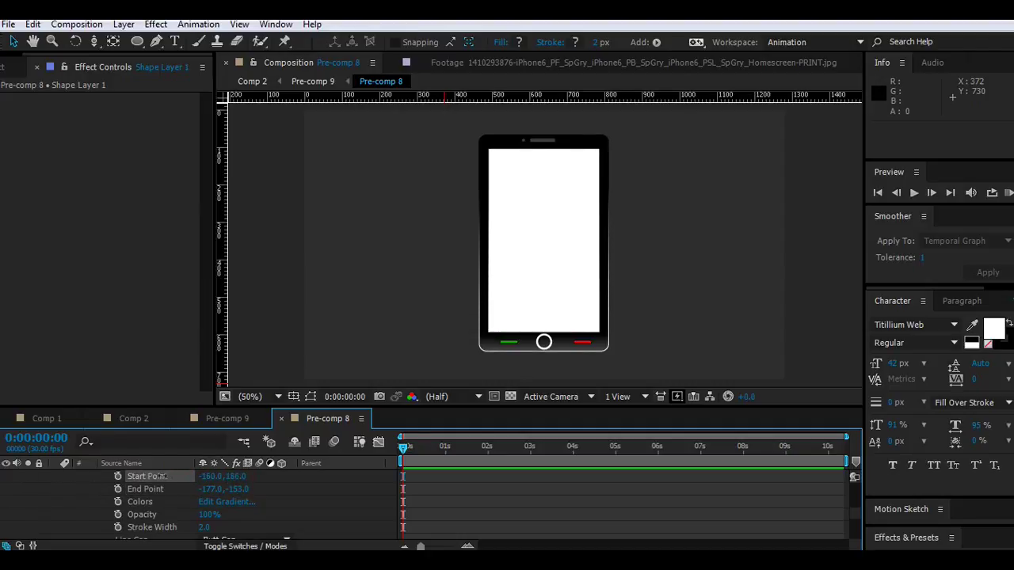
mouse_move(236, 476)
mouse_down()
mouse_move(129, 471)
mouse_move(169, 477)
mouse_up()
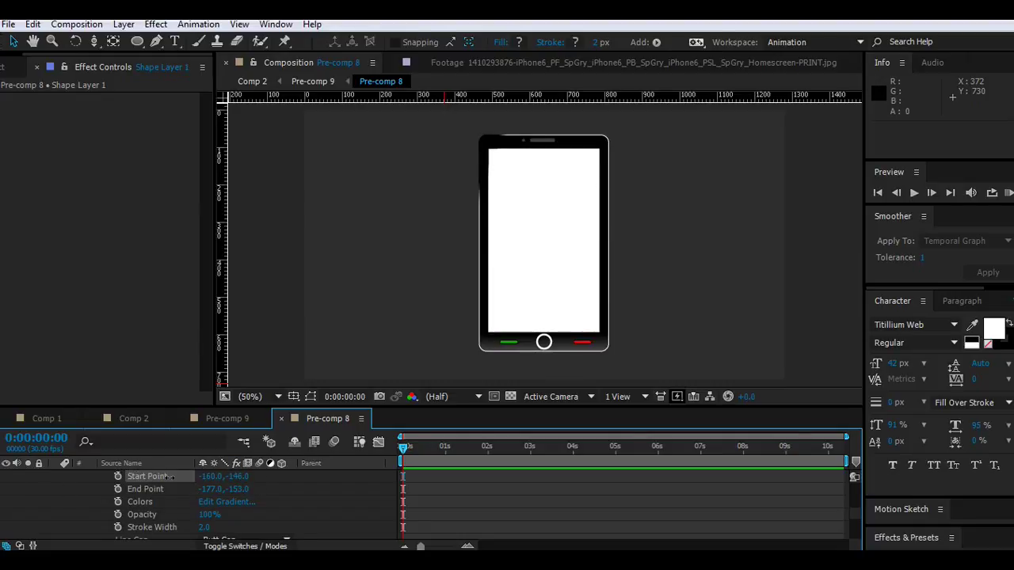
Lower the stroke opacity to 44% and set its start point to -215, -164.
click(237, 490)
mouse_move(237, 478)
mouse_down()
mouse_move(221, 487)
mouse_move(207, 476)
mouse_up()
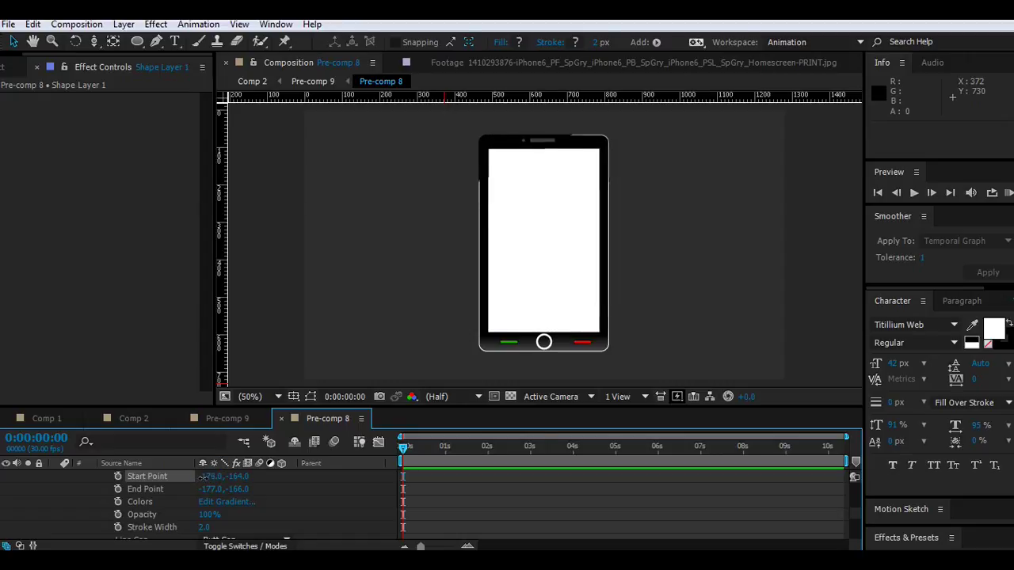
drag(212, 492, 218, 493)
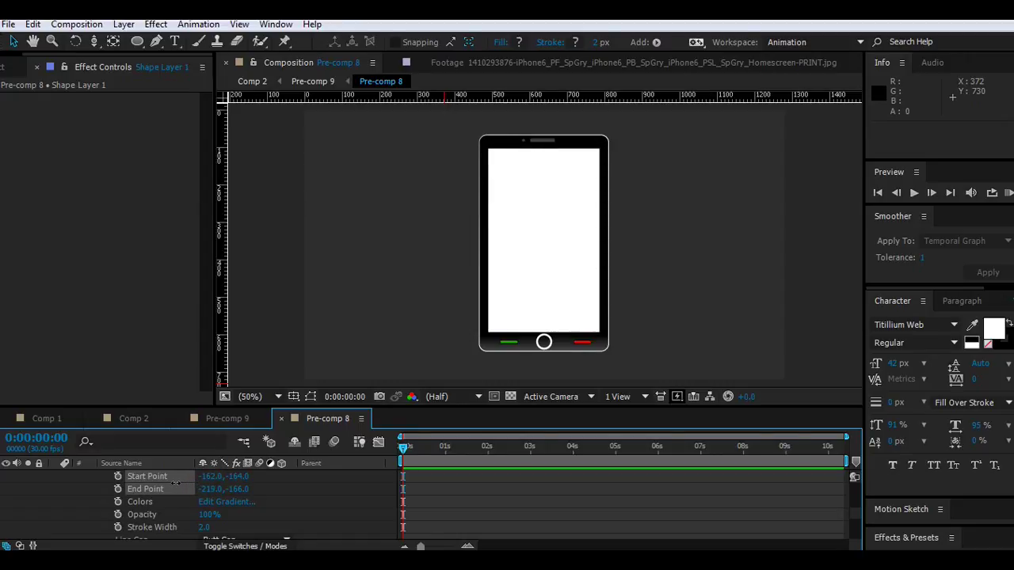
click(176, 486)
drag(208, 514, 167, 509)
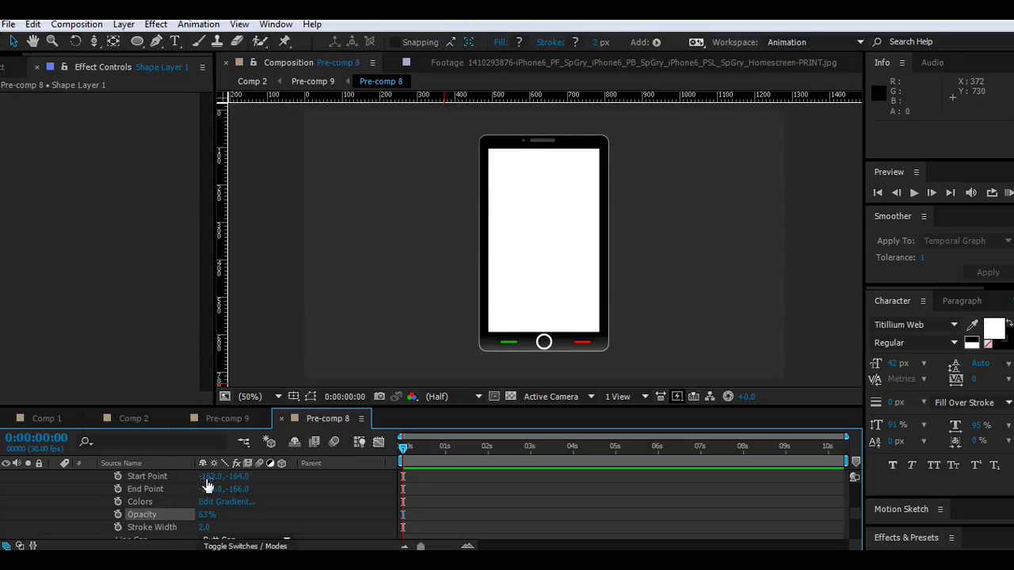
drag(207, 476, 193, 478)
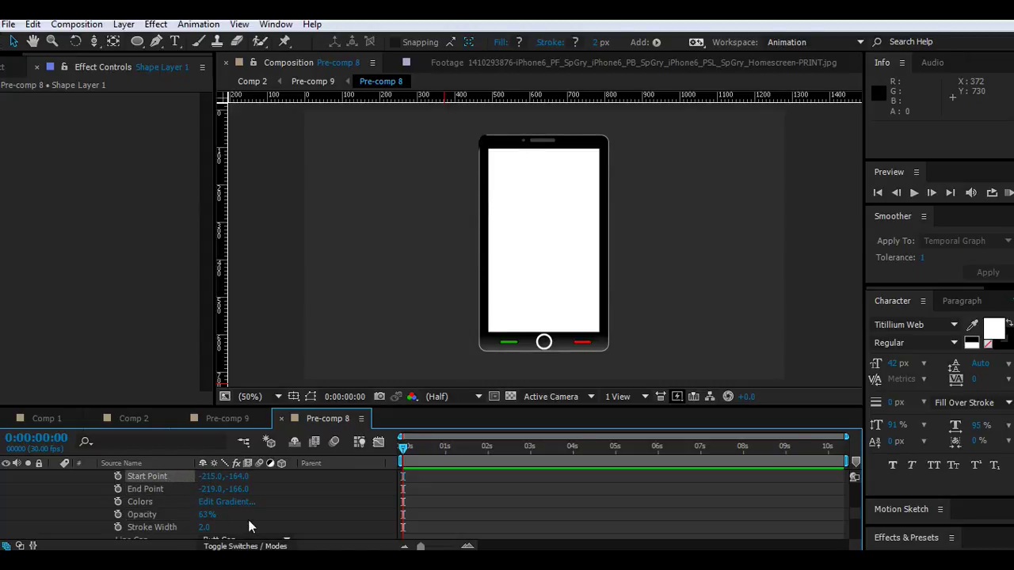
drag(204, 514, 191, 517)
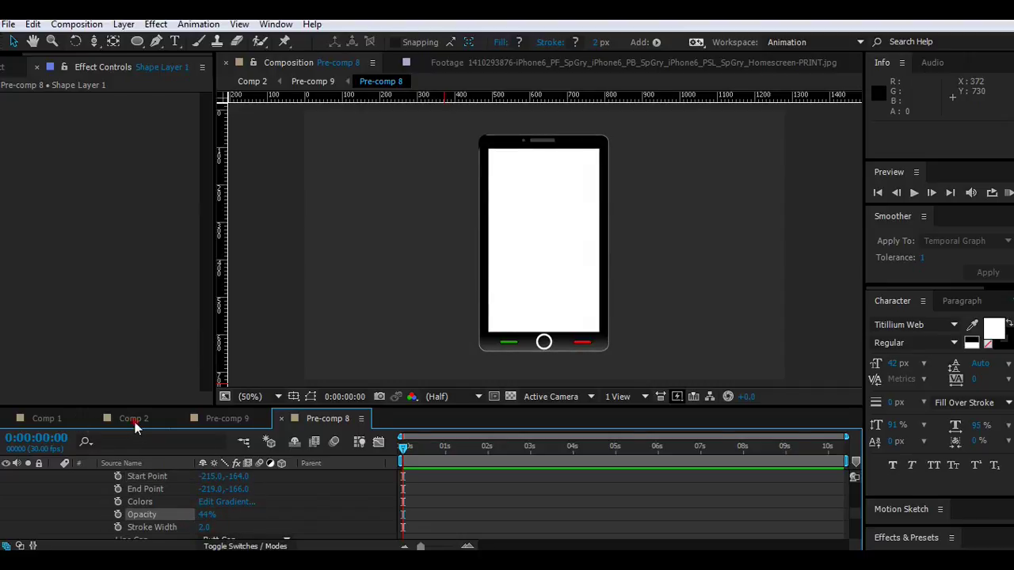
Preview the phone in Comp 2, then move the stroke start point to -180, -164.
click(133, 420)
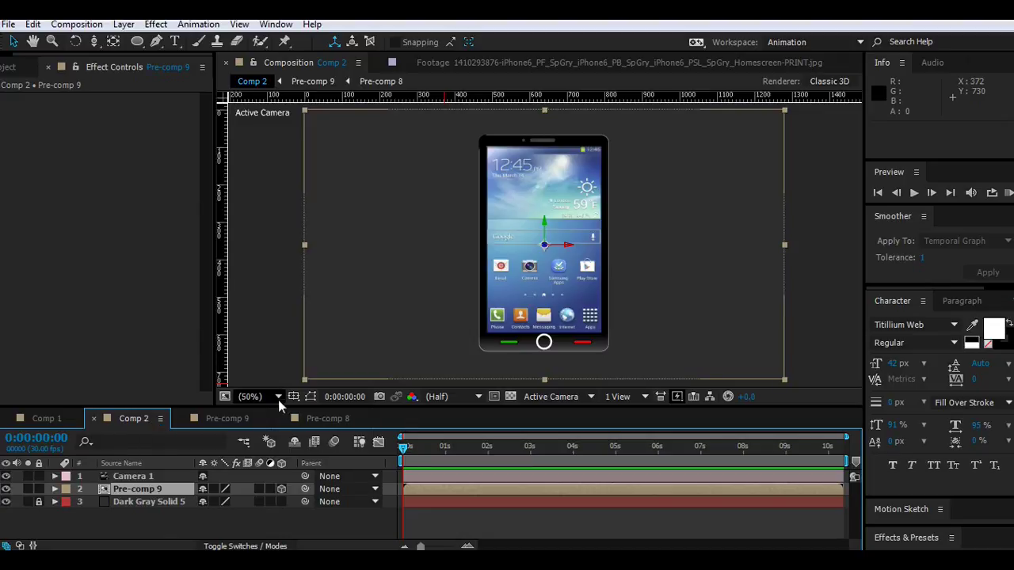
key(slash)
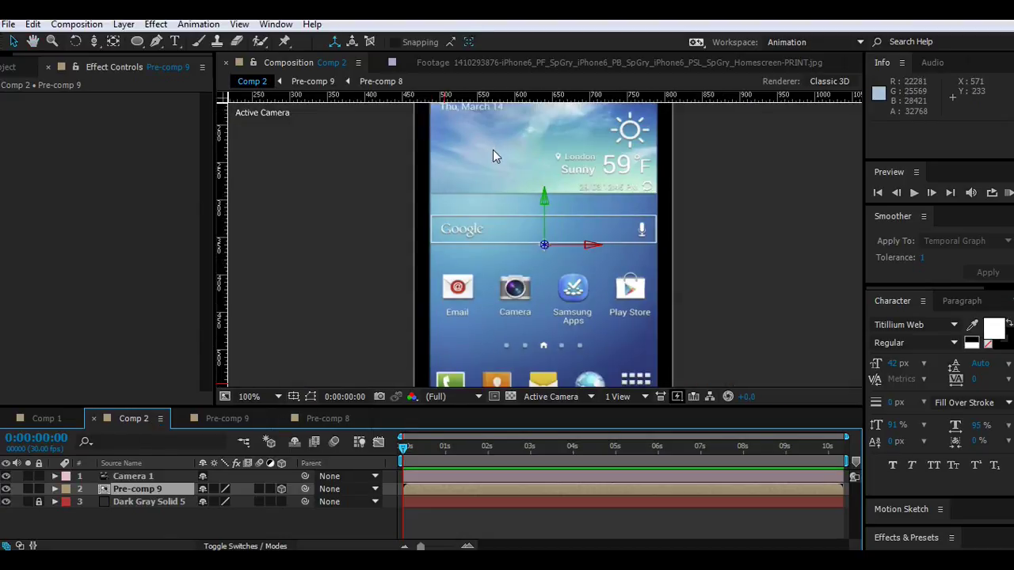
scroll(507, 222, down, 2)
click(317, 419)
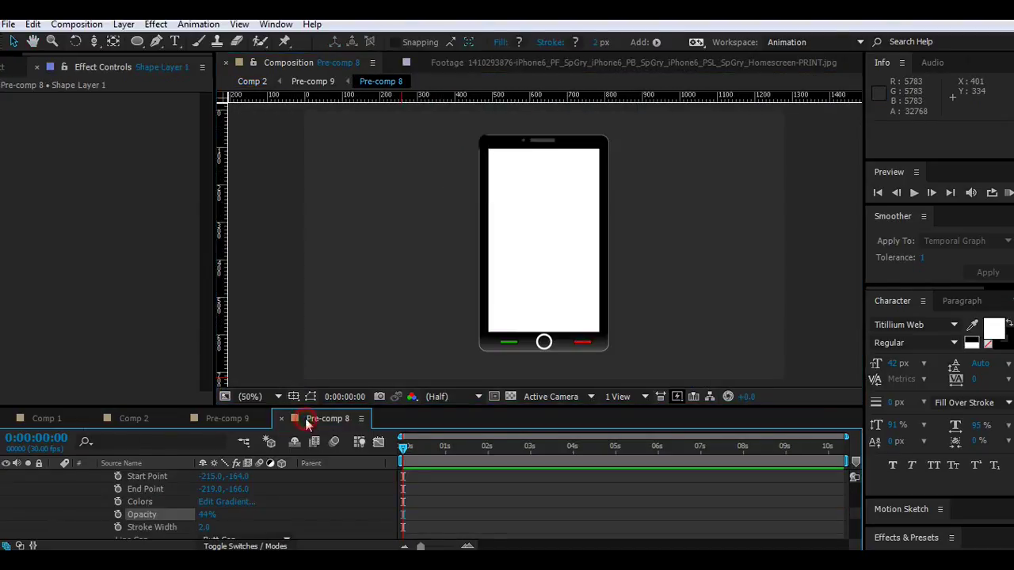
click(209, 476)
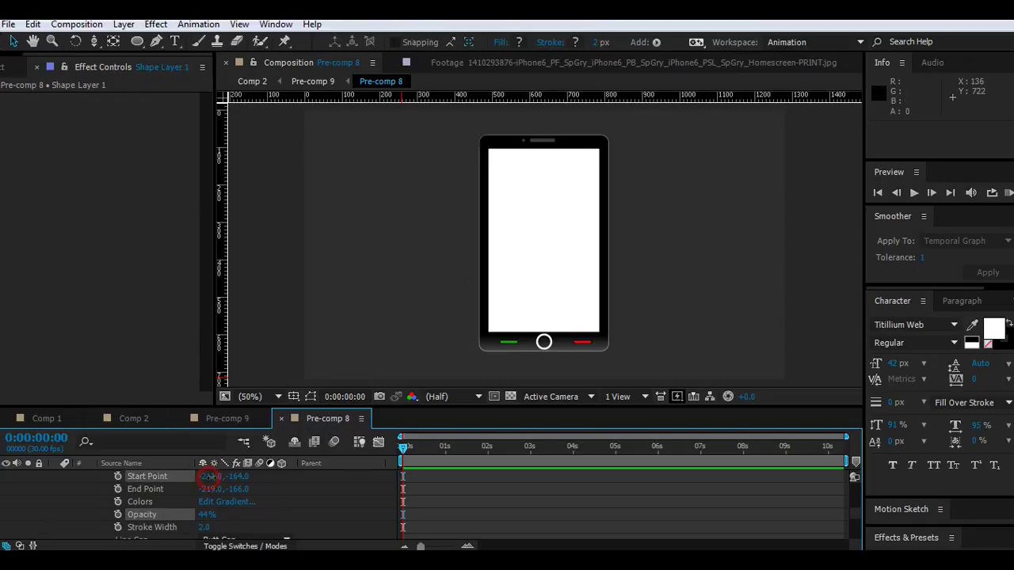
drag(238, 476, 262, 478)
click(235, 478)
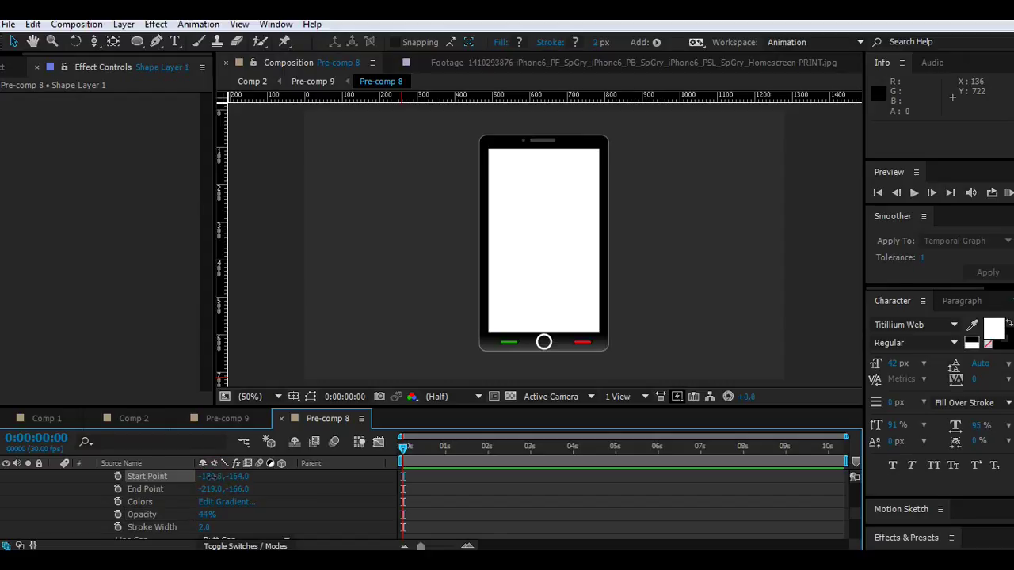
Recheck the phone in Comp 2 and return to Pre-comp 8.
click(134, 418)
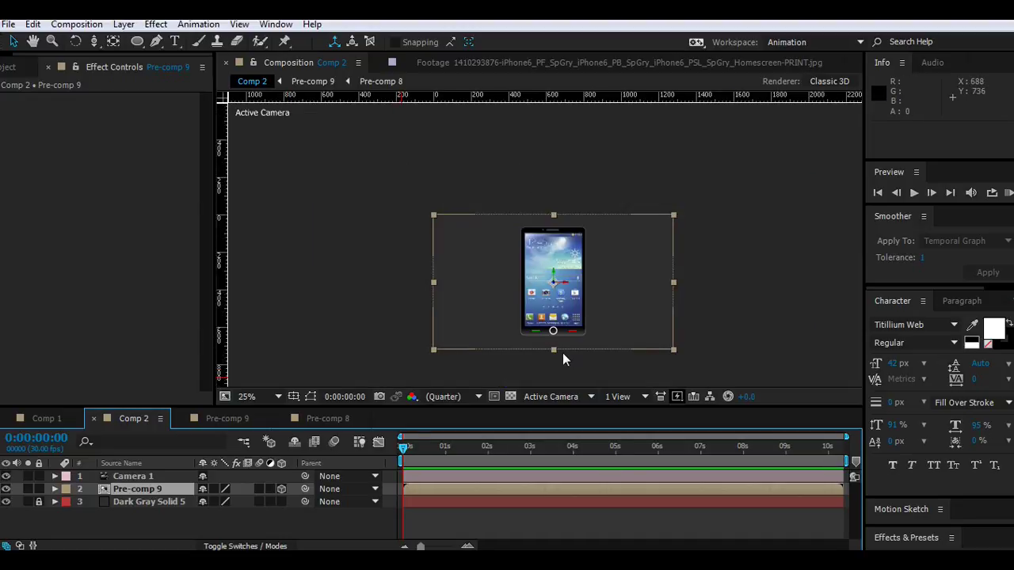
drag(564, 359, 540, 318)
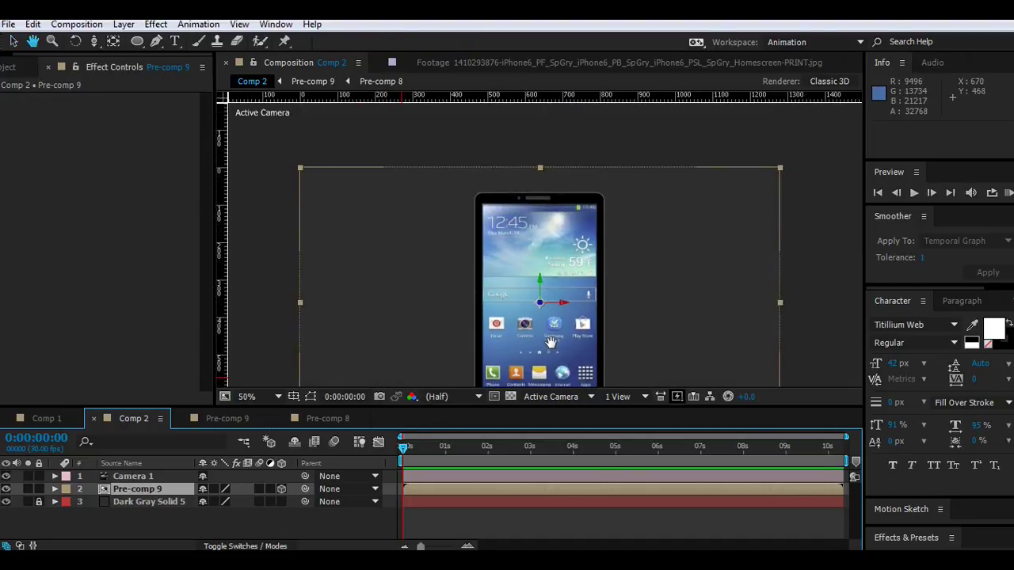
click(329, 419)
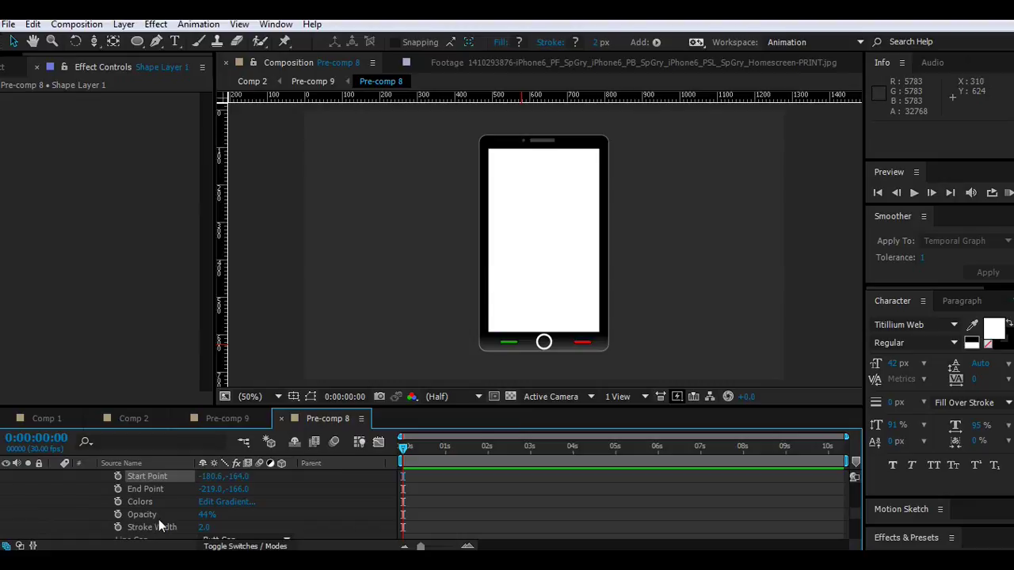
scroll(160, 519, up, 2)
scroll(113, 491, up, 3)
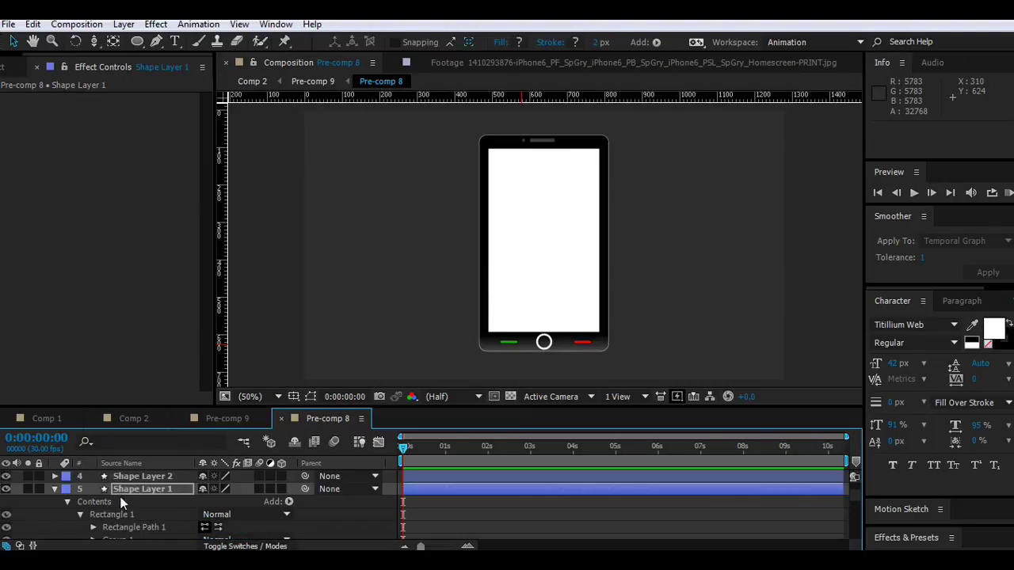
Set Shape Layer 5's Rectangle 1 blend mode to Screen.
click(54, 489)
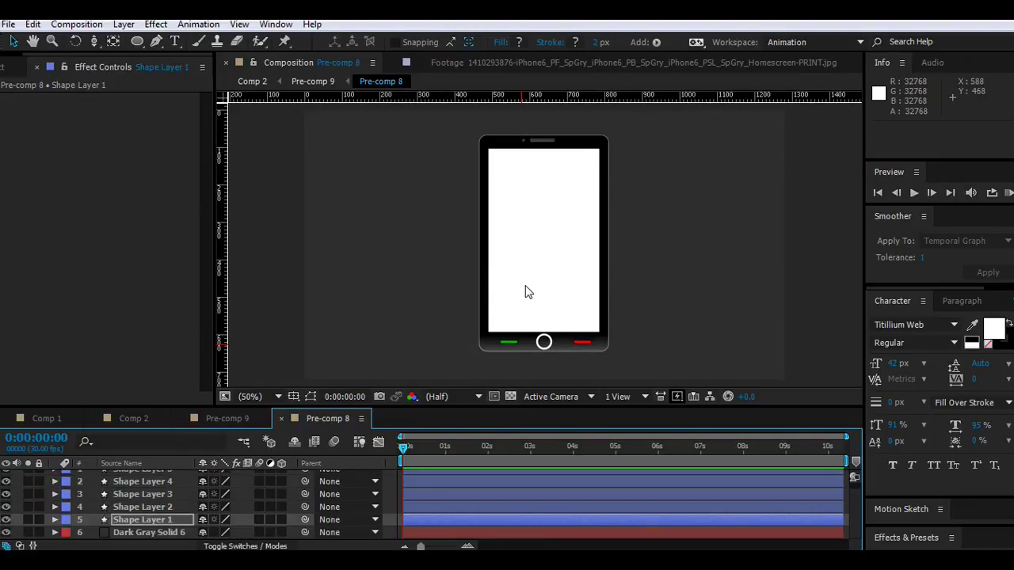
scroll(166, 511, up, 1)
click(6, 477)
click(6, 476)
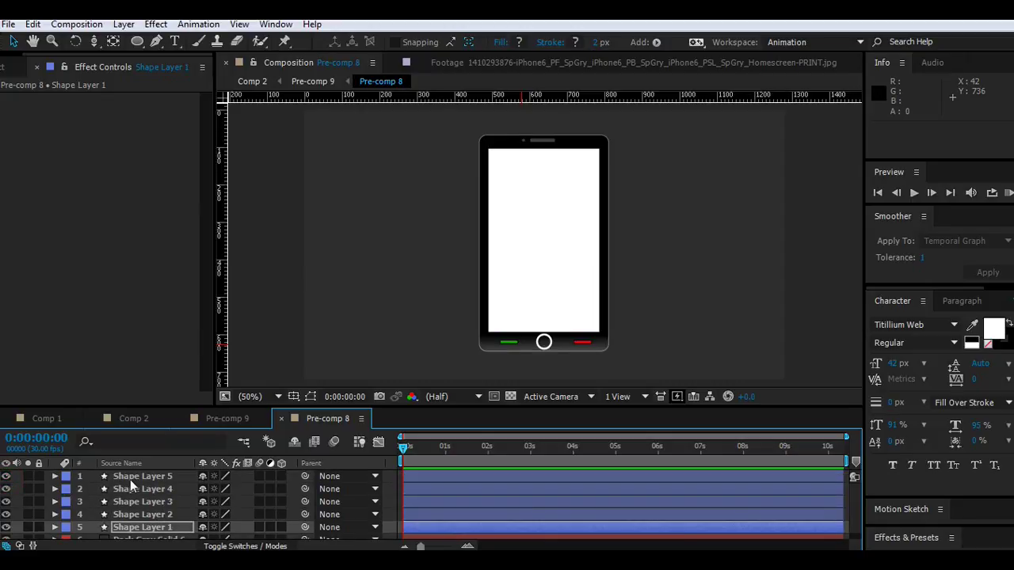
click(130, 479)
click(54, 476)
click(68, 489)
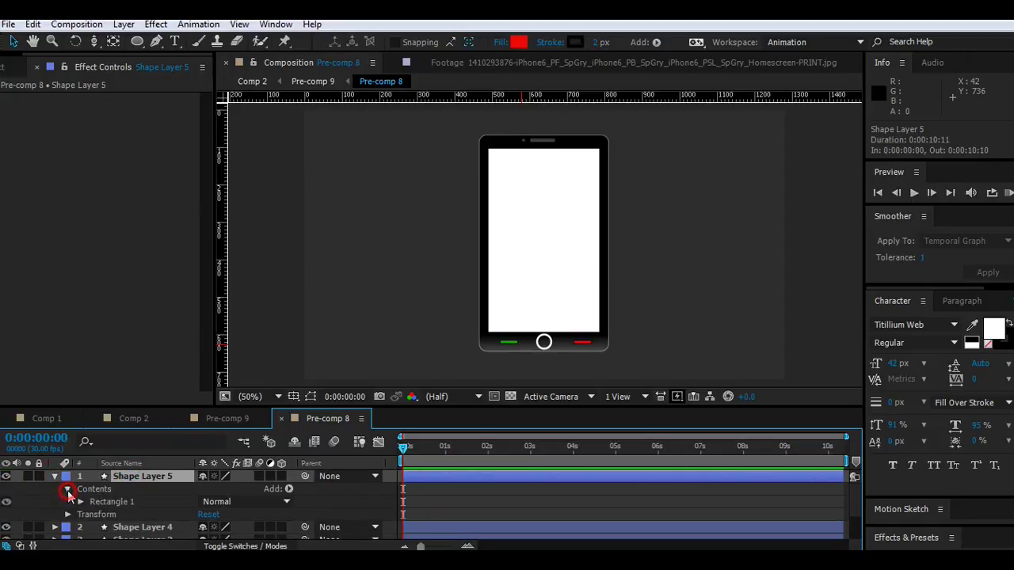
click(220, 502)
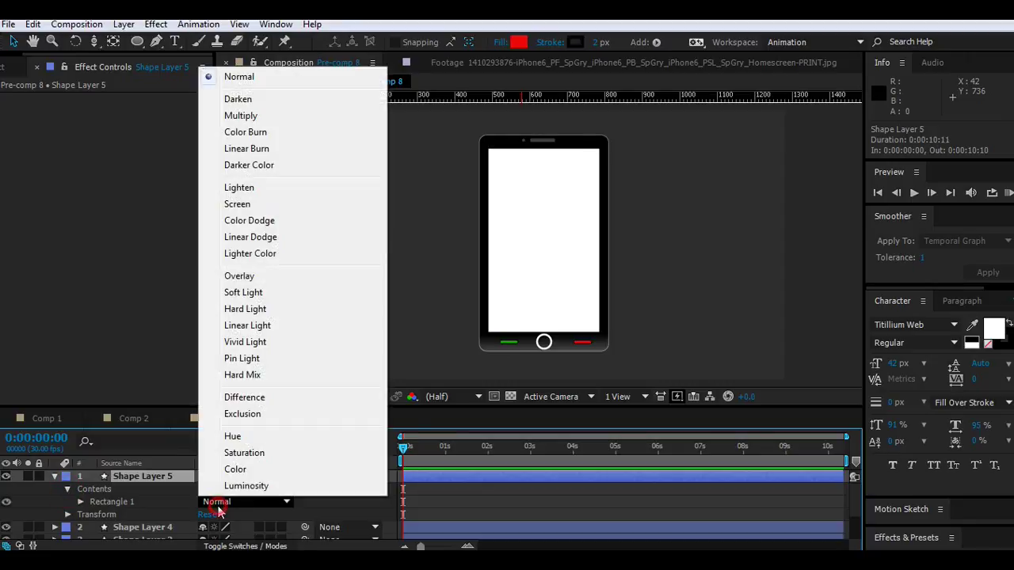
click(247, 205)
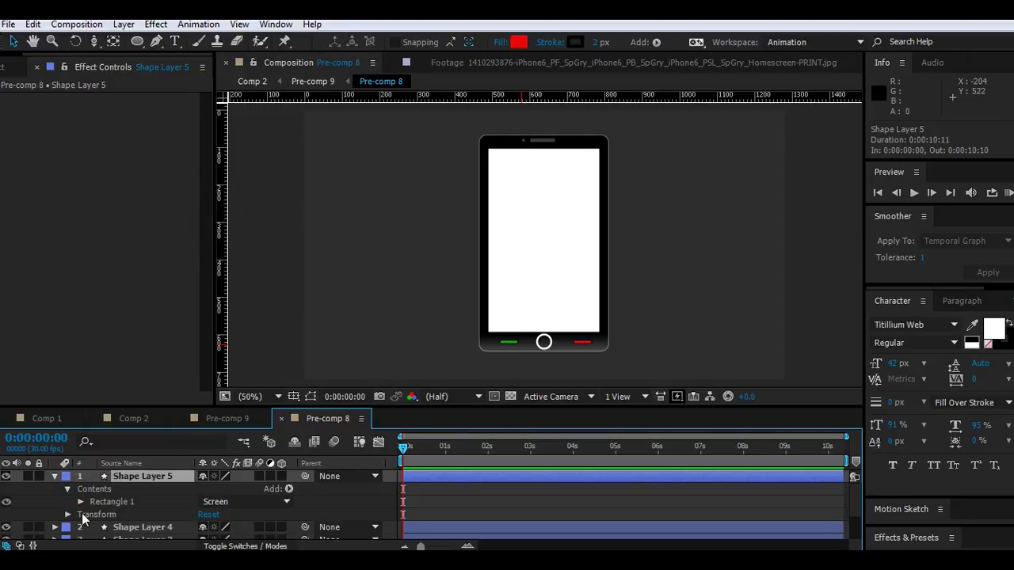
Set both Shape Layer 5 and Shape Layer 4 to Add blending mode.
click(246, 546)
click(215, 476)
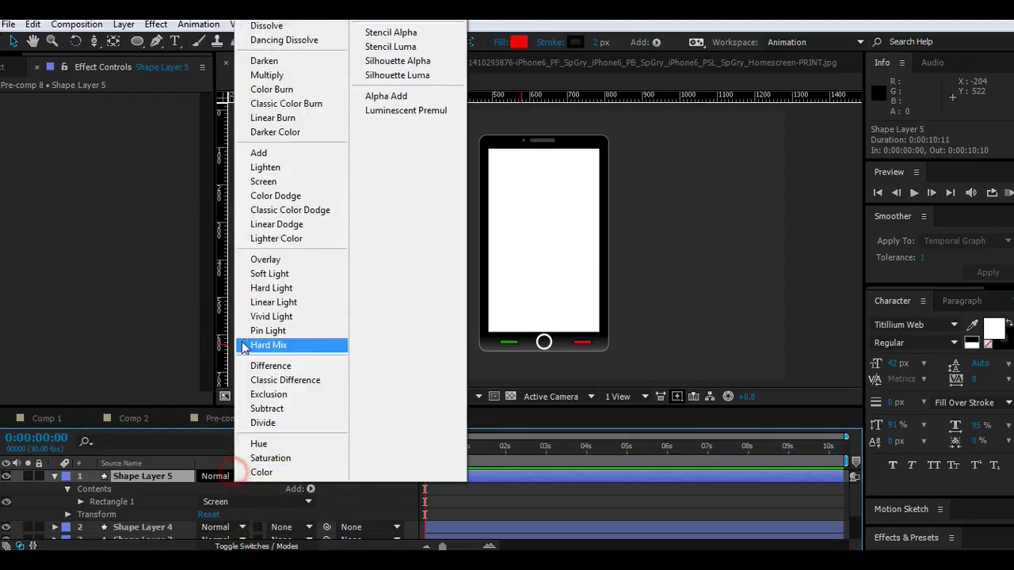
click(255, 154)
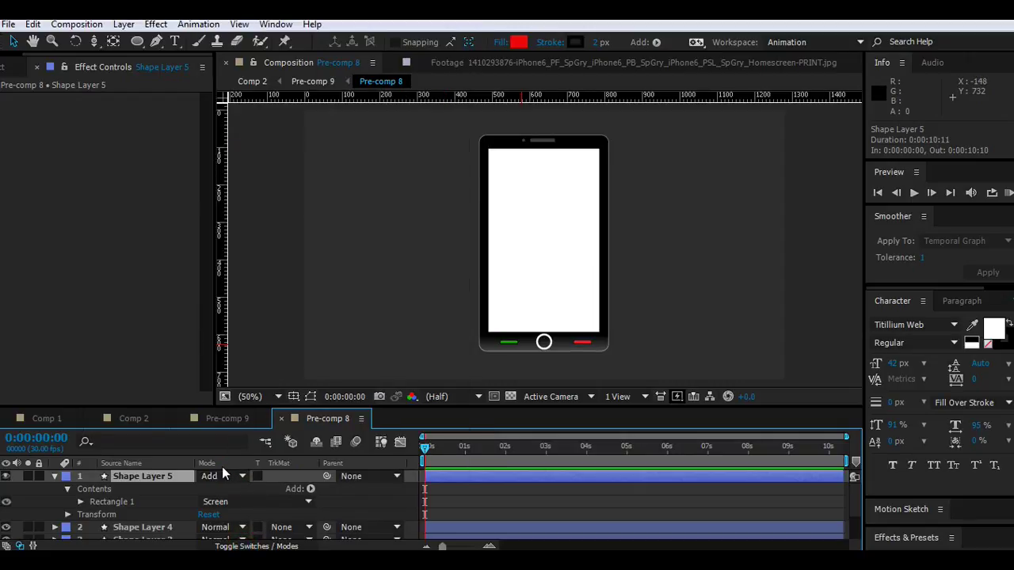
click(56, 477)
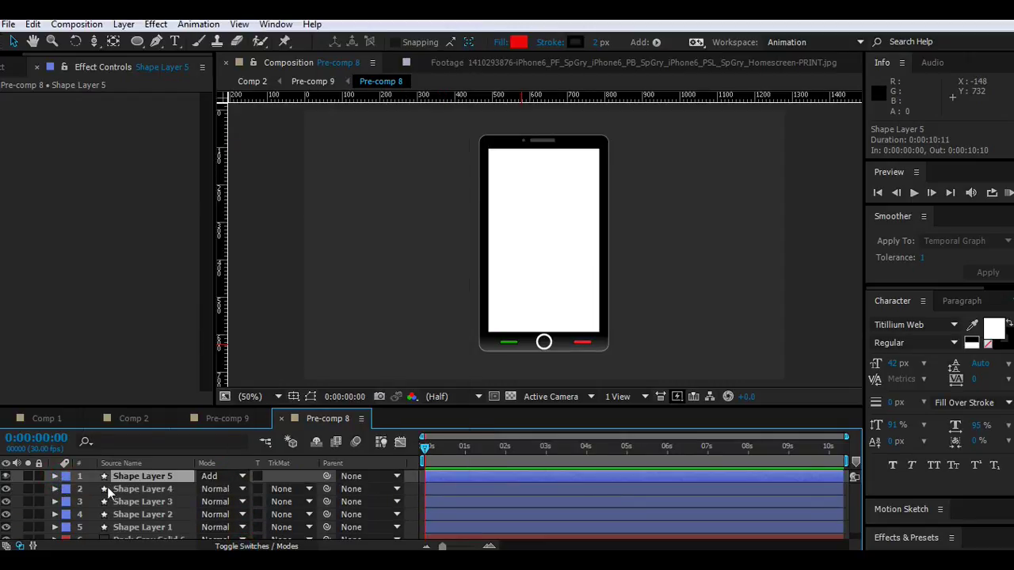
click(143, 489)
click(238, 489)
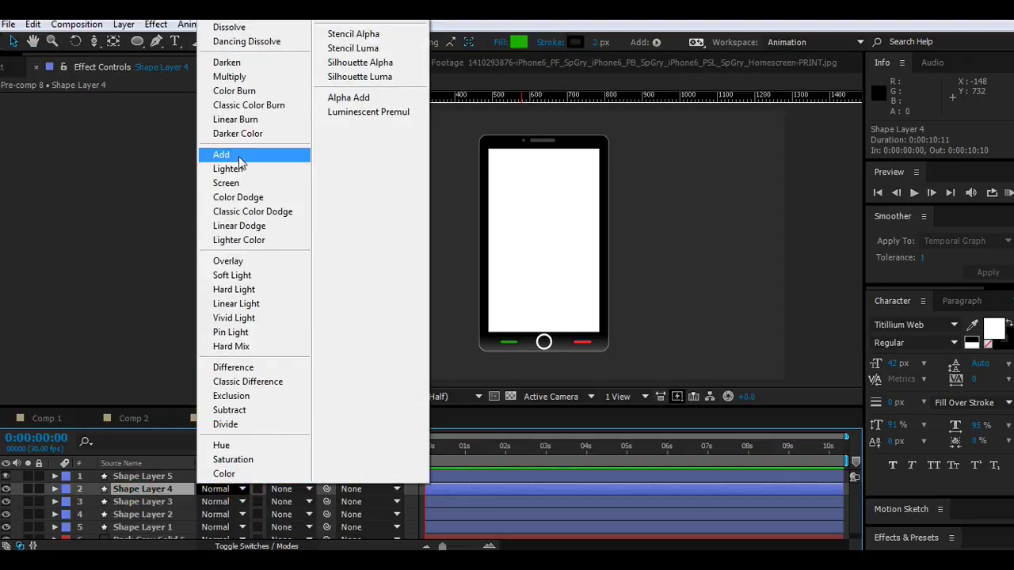
click(238, 156)
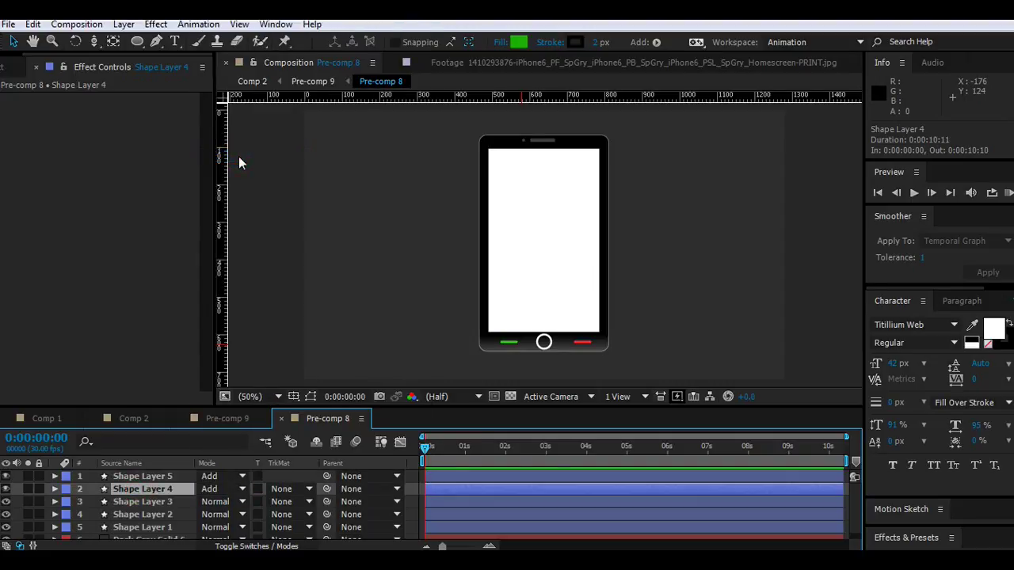
Apply Stylize > Glow to Shape Layers 4 and 5 together.
ctrl+click(153, 476)
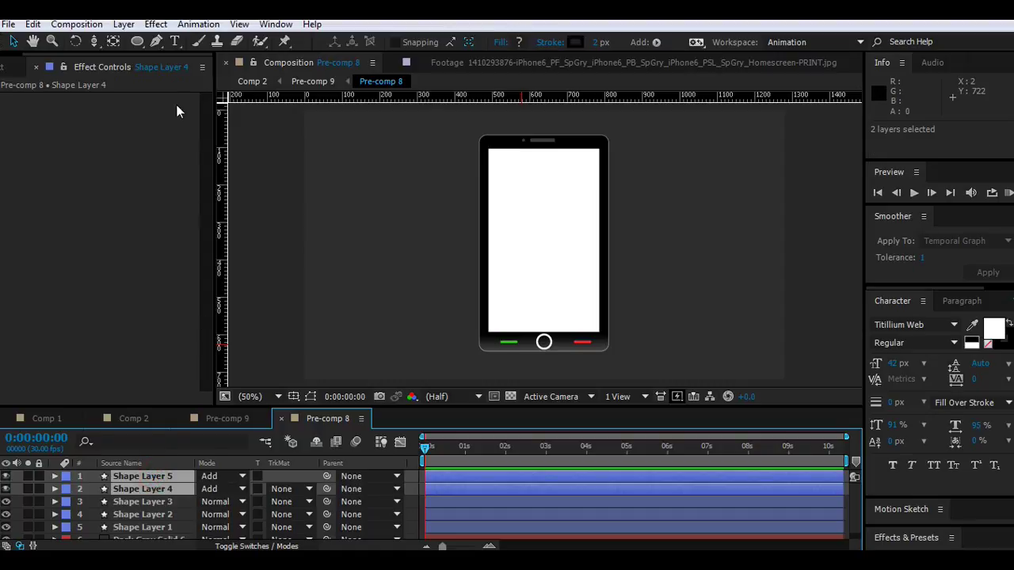
click(158, 24)
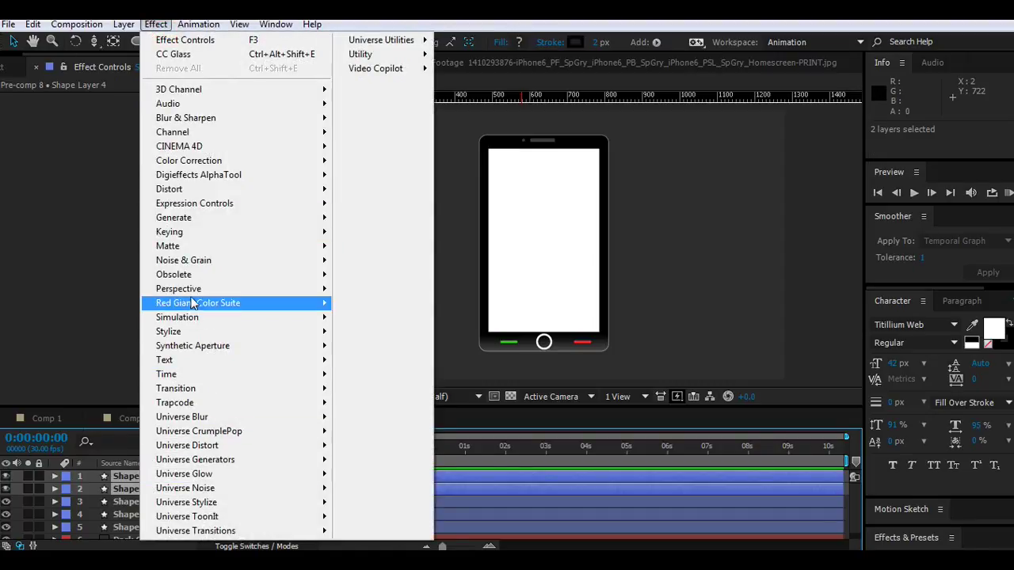
click(191, 328)
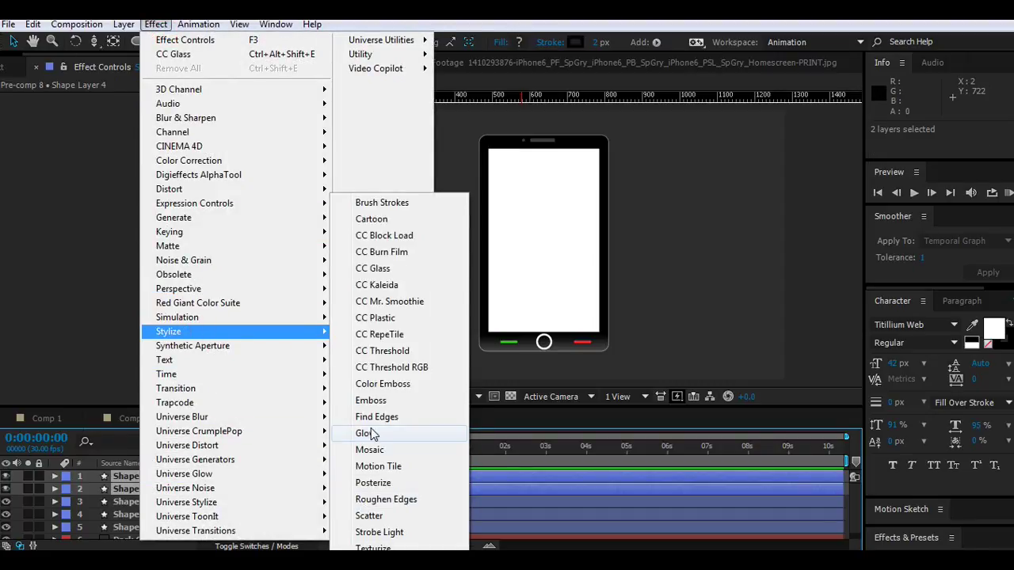
click(372, 434)
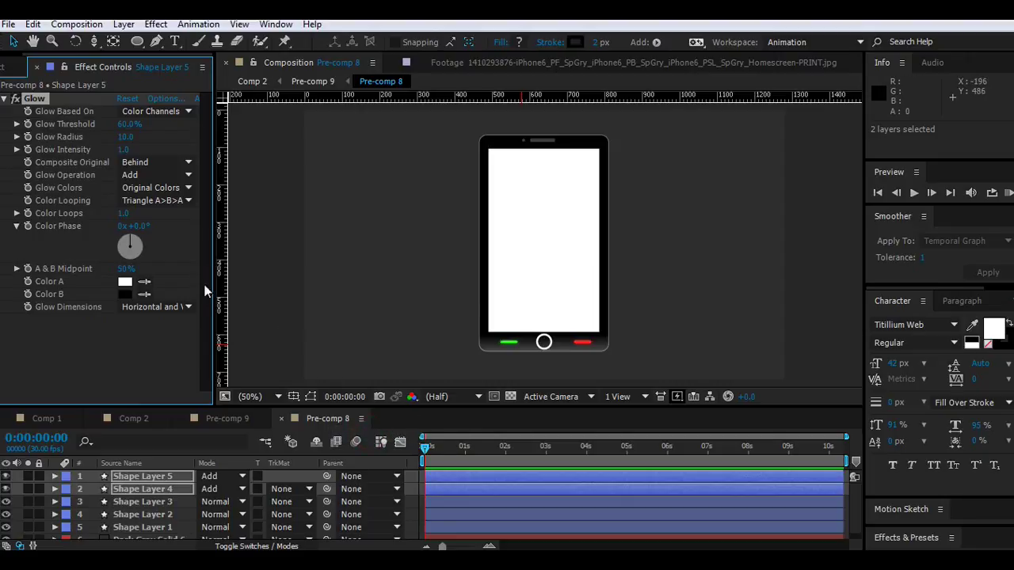
Select Shape Layer 5 alone and zoom in on the phone's bottom buttons to inspect its Glow.
click(136, 501)
click(140, 489)
click(142, 476)
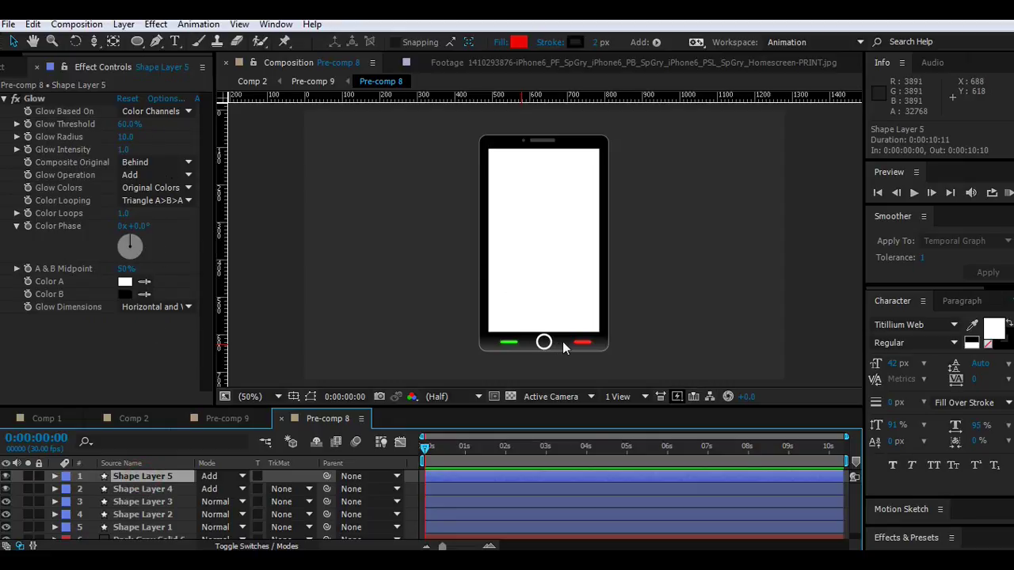
scroll(562, 341, up, 2)
drag(562, 346, 561, 187)
key(v)
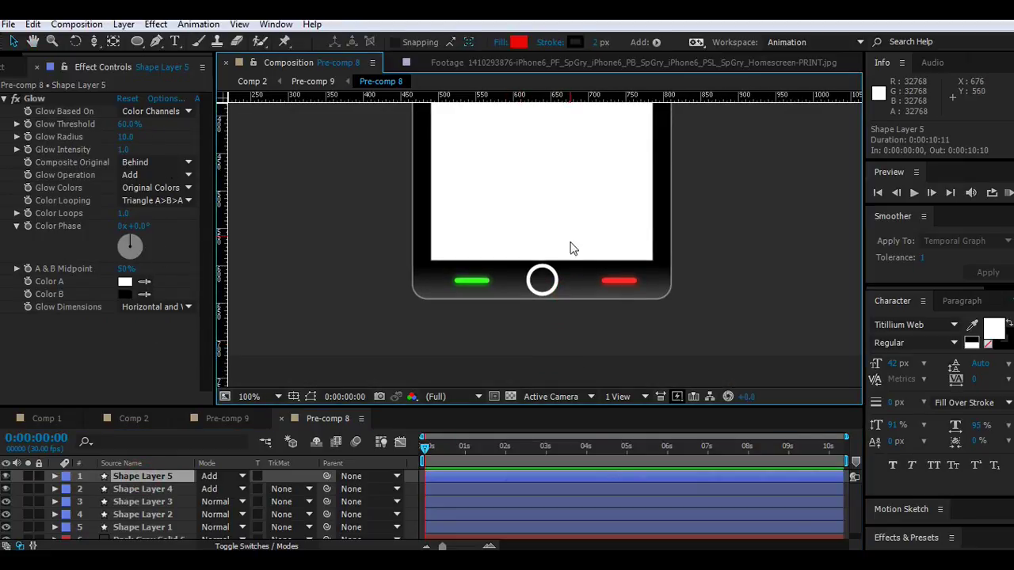
click(153, 420)
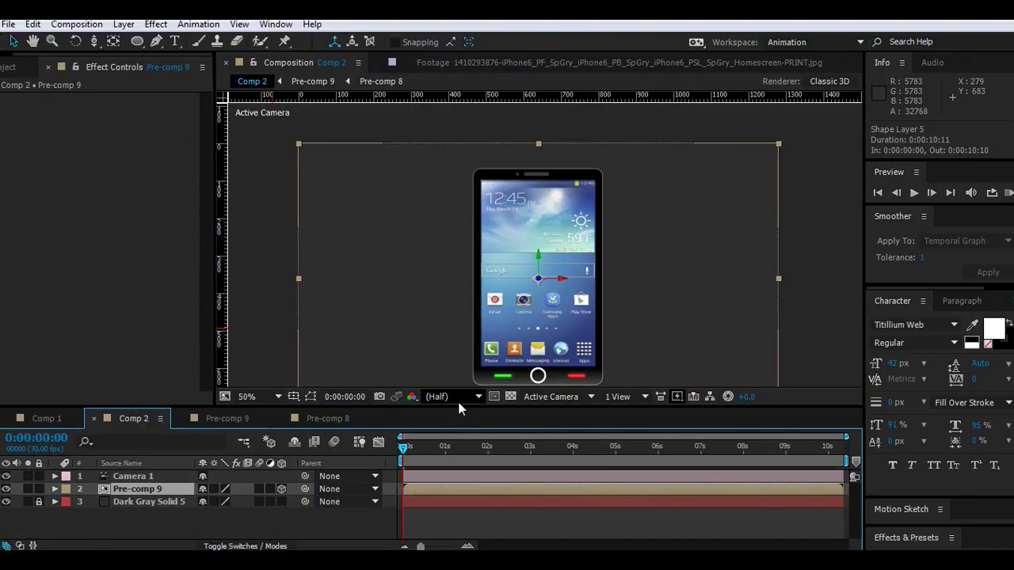
drag(459, 407, 459, 444)
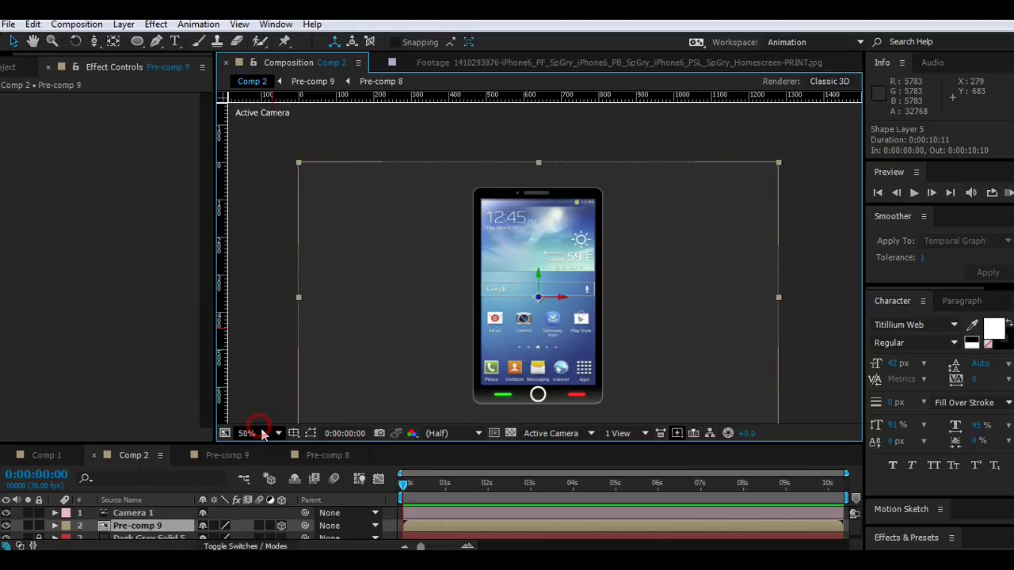
click(263, 433)
click(284, 182)
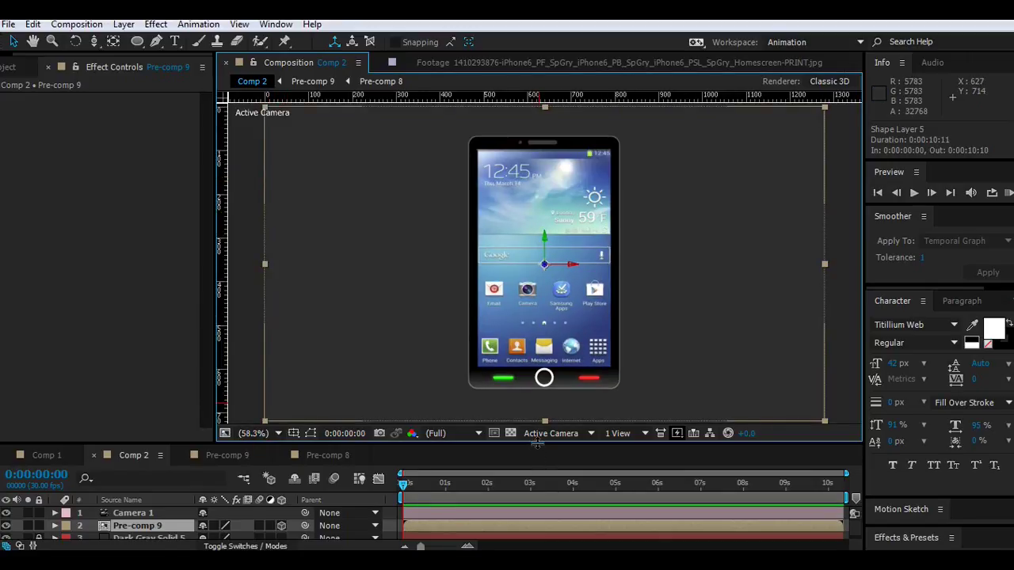
drag(536, 445, 531, 432)
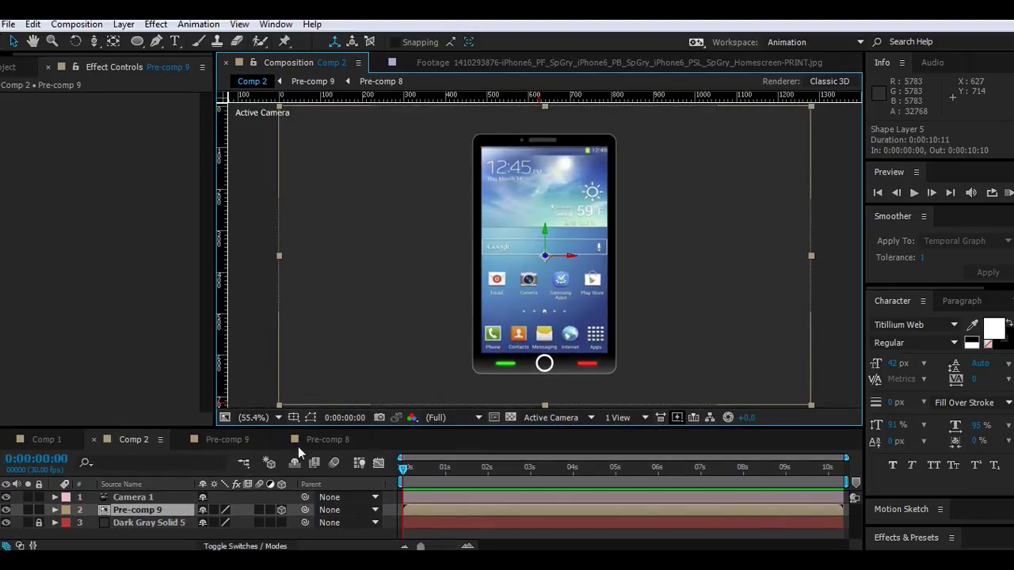
click(158, 497)
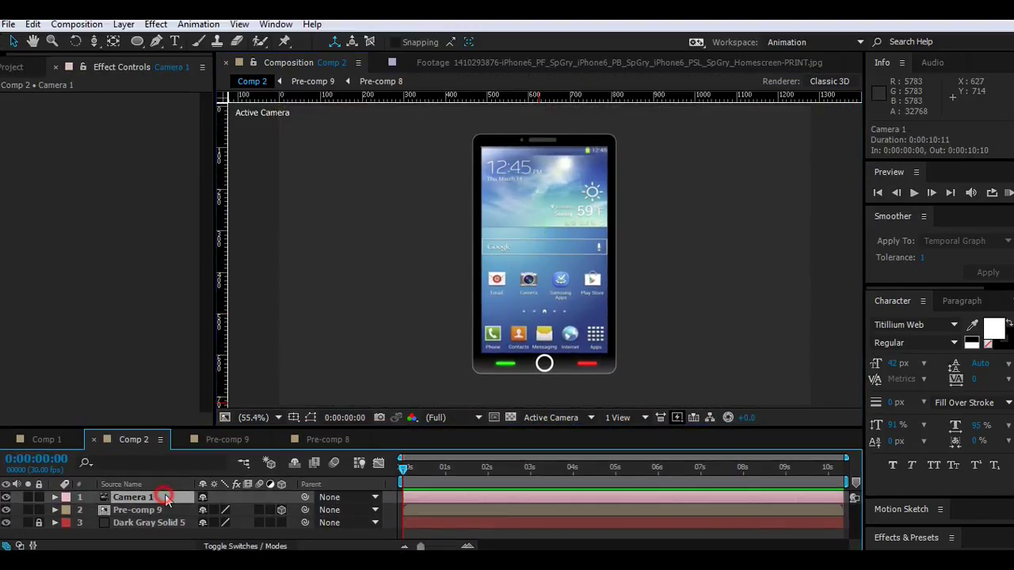
drag(457, 429, 458, 459)
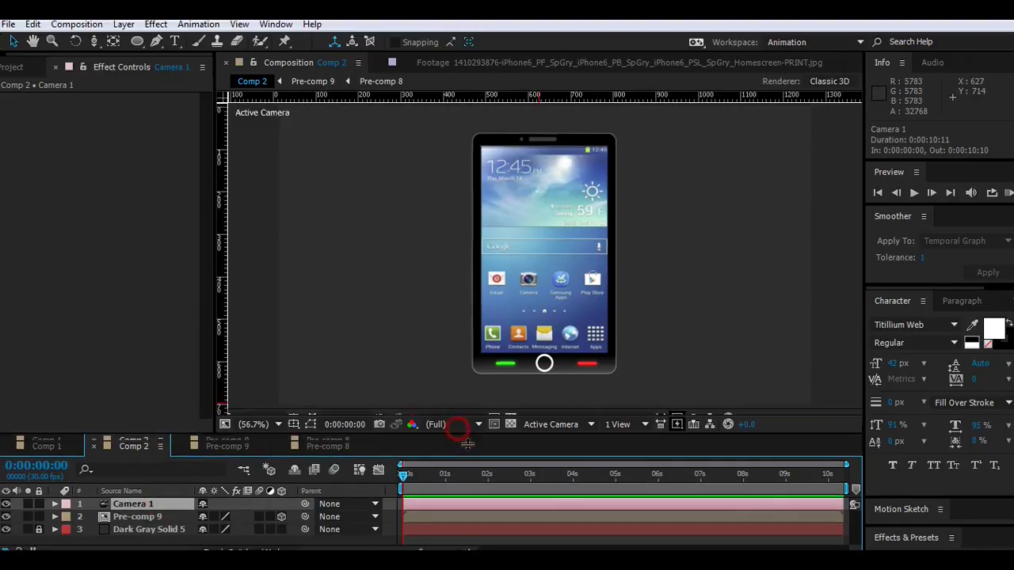
click(92, 43)
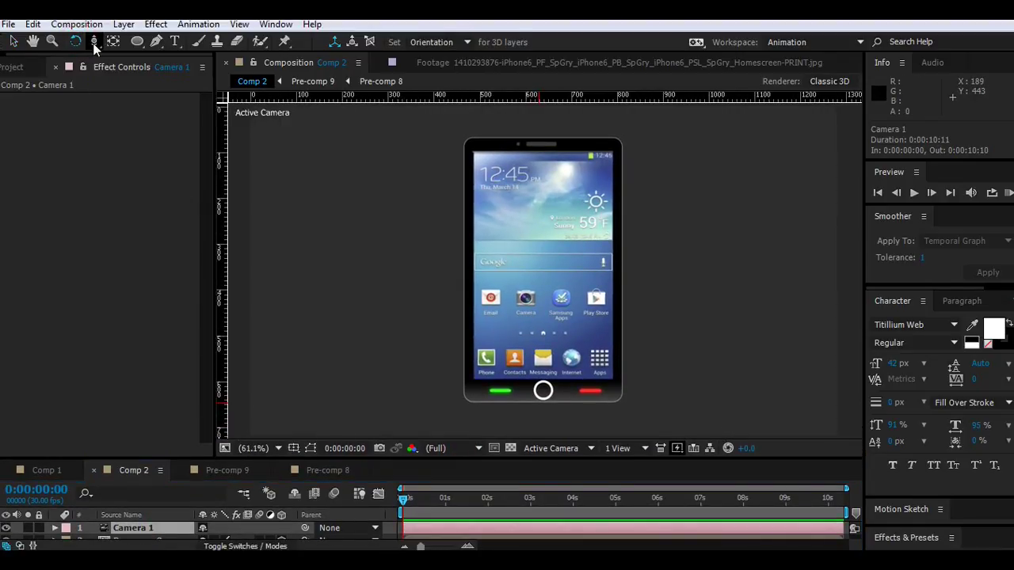
click(95, 47)
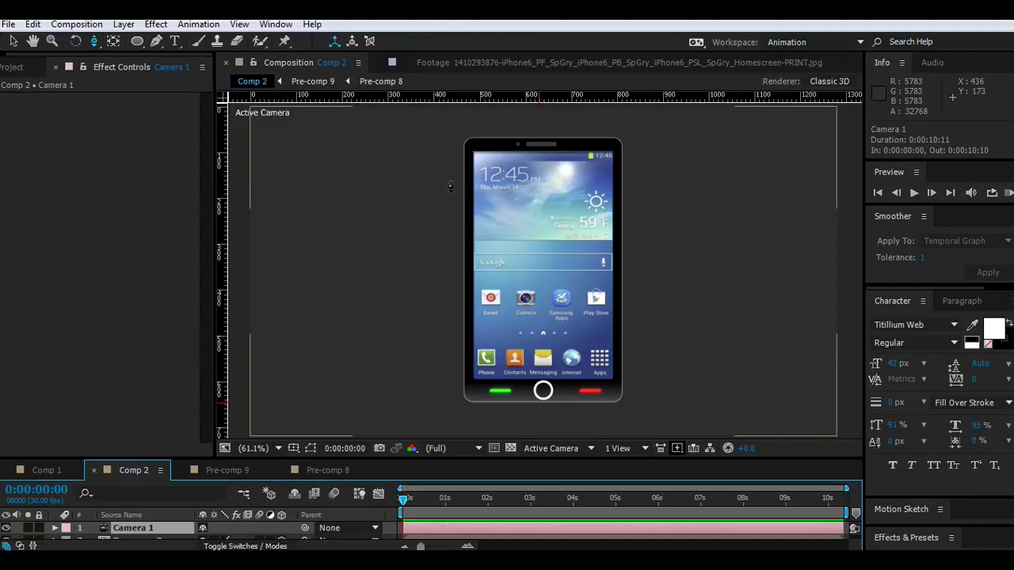
key(c)
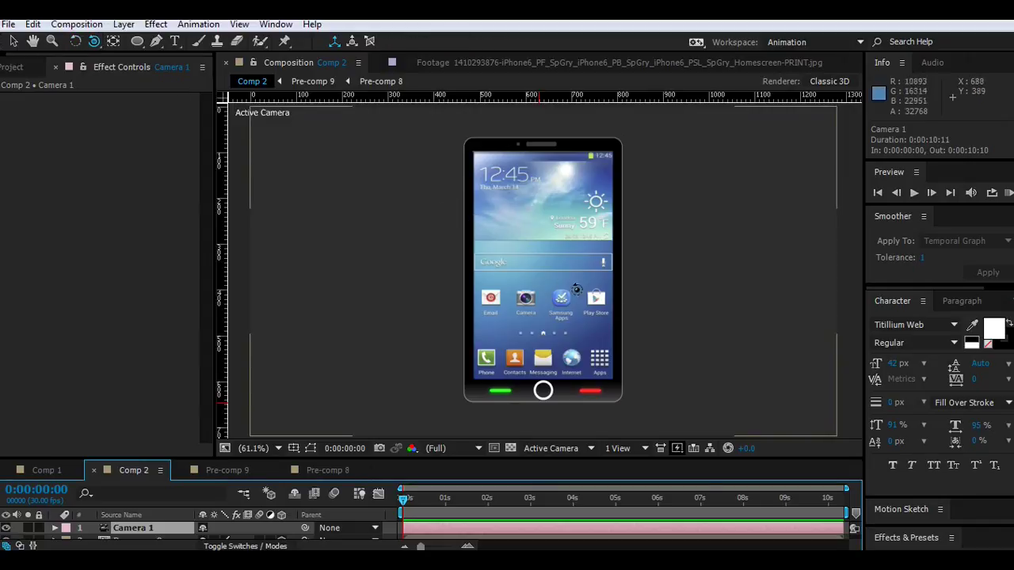
mouse_move(645, 339)
mouse_down()
mouse_move(646, 233)
mouse_move(729, 305)
mouse_move(808, 347)
mouse_up()
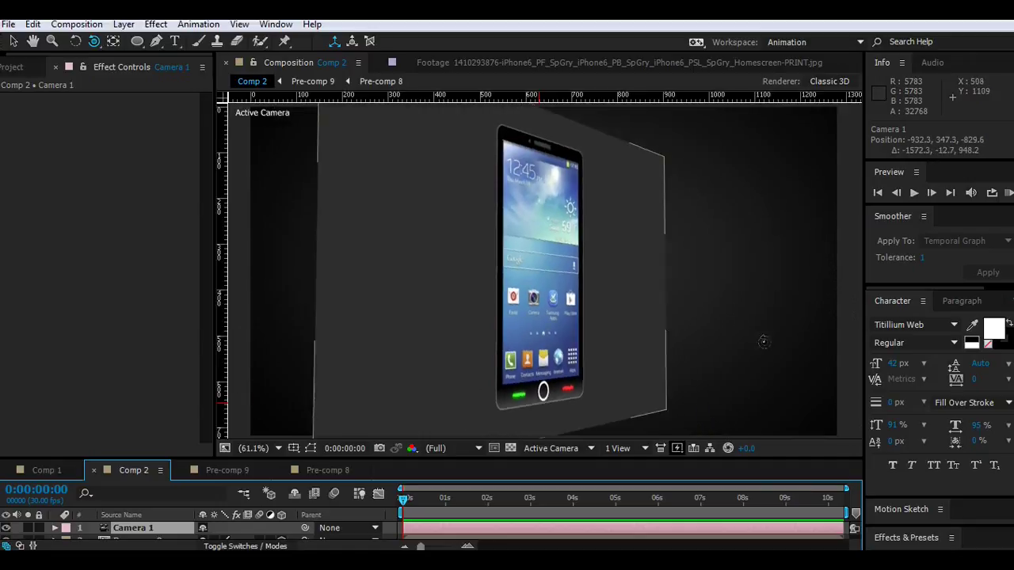
drag(799, 346, 721, 332)
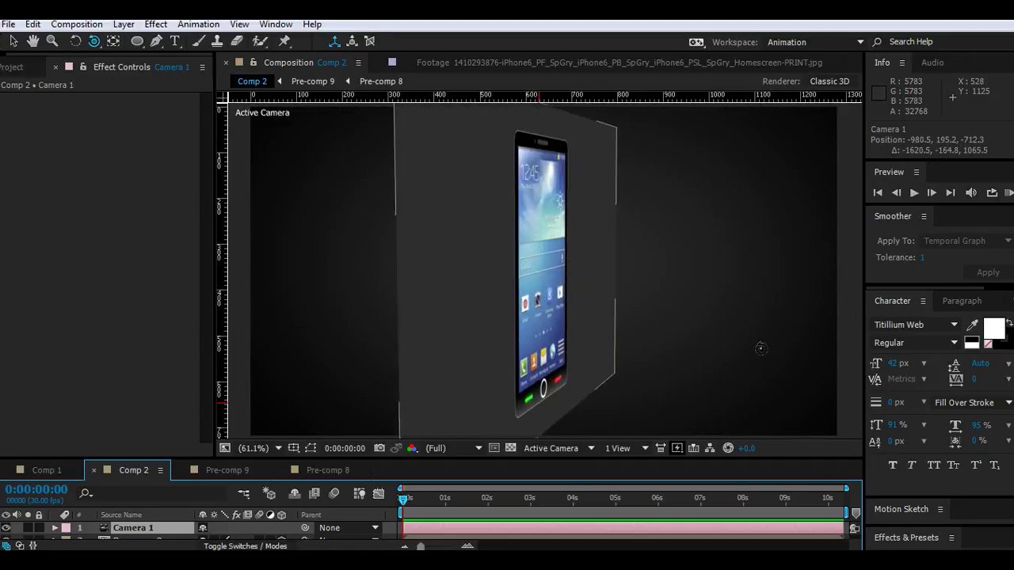
key(ctrl+z)
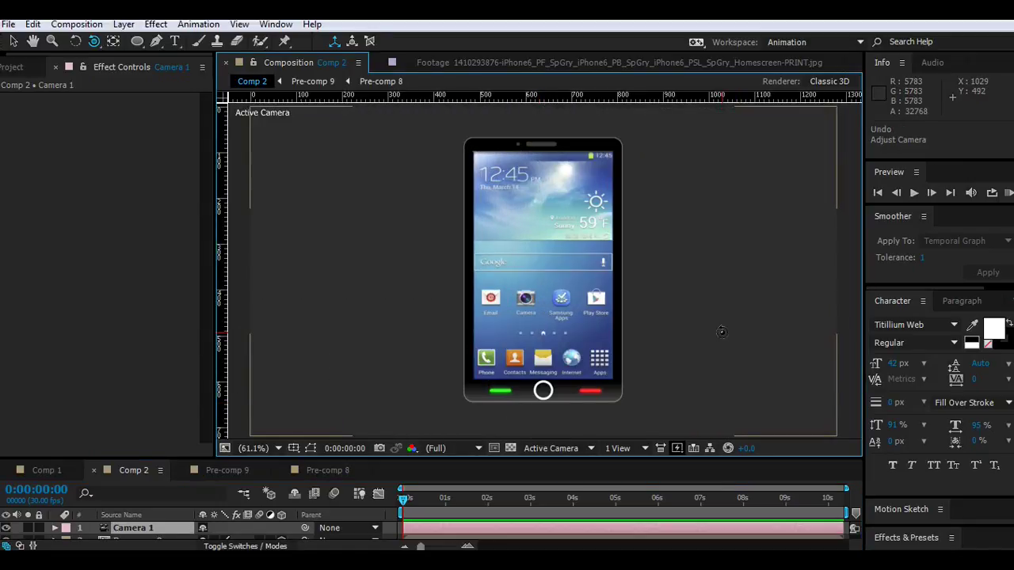
drag(318, 458, 317, 410)
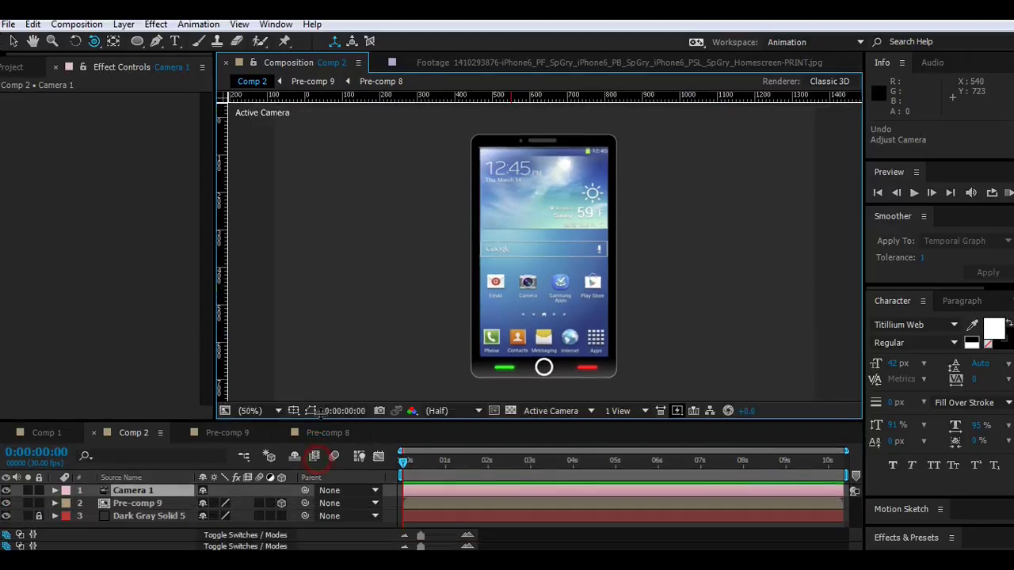
Apply a Drop Shadow to the Pre-comp 9 phone layer and raise its opacity to 79%.
click(139, 491)
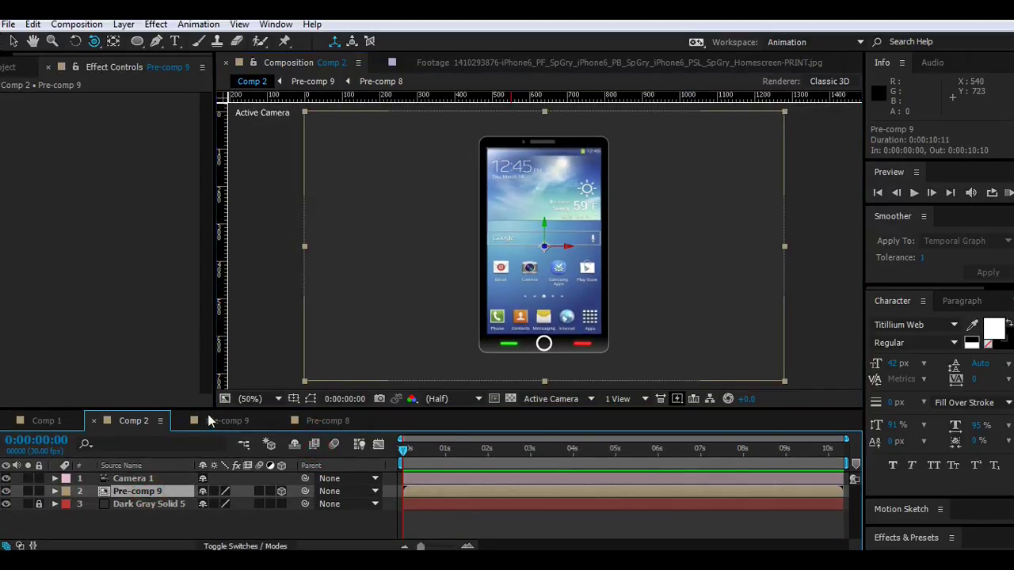
drag(210, 410, 210, 435)
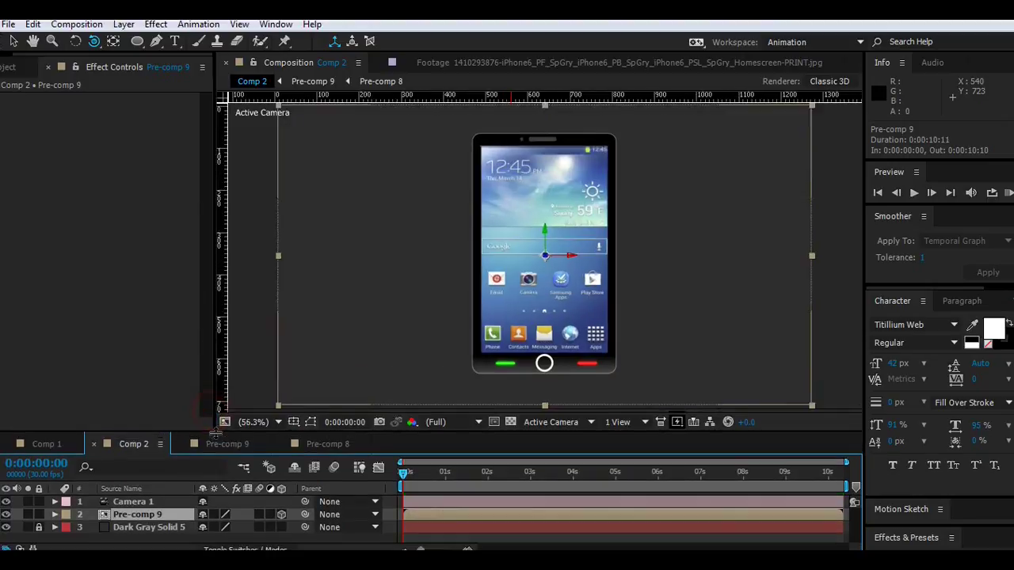
click(155, 24)
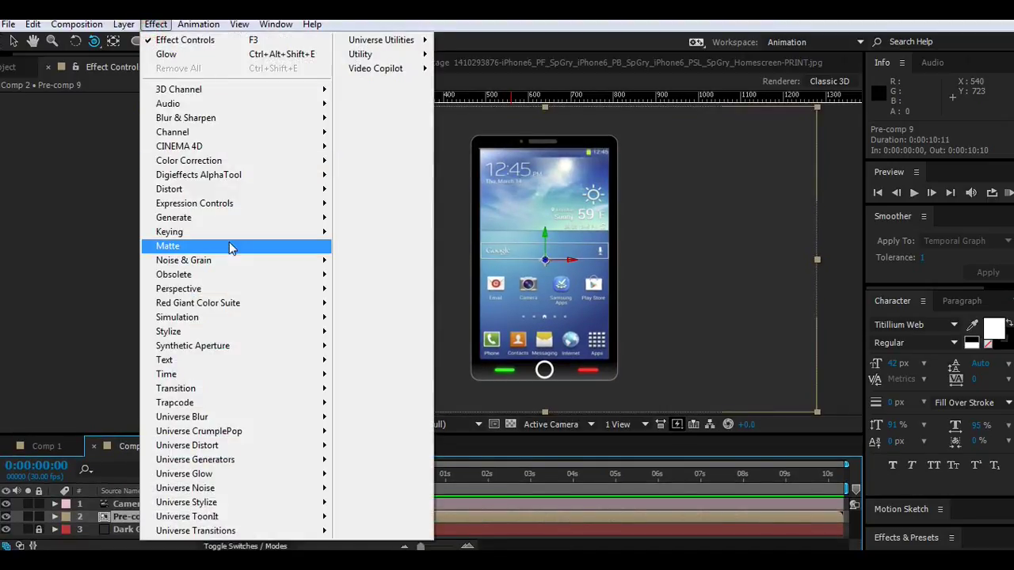
mouse_move(320, 308)
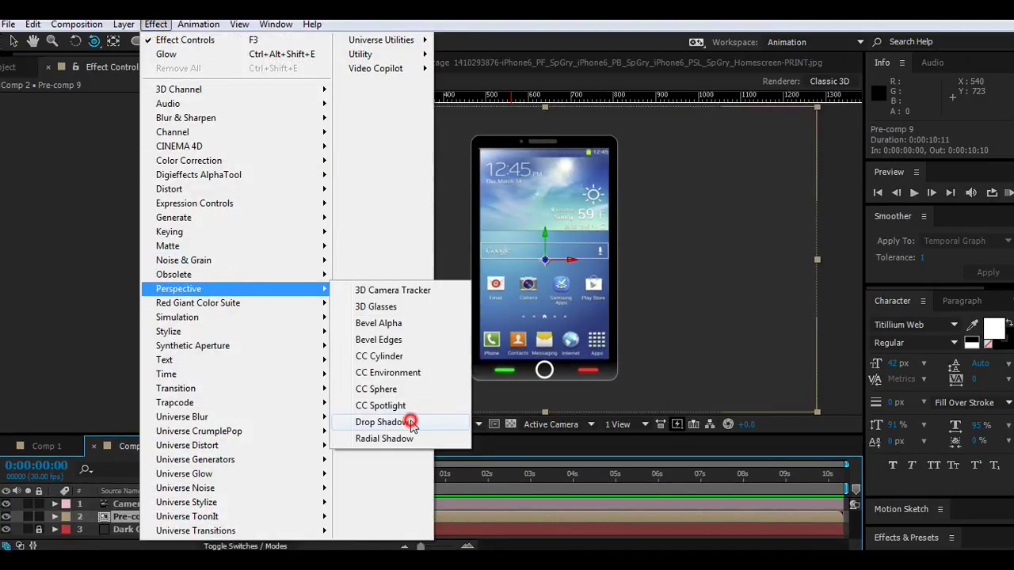
click(410, 423)
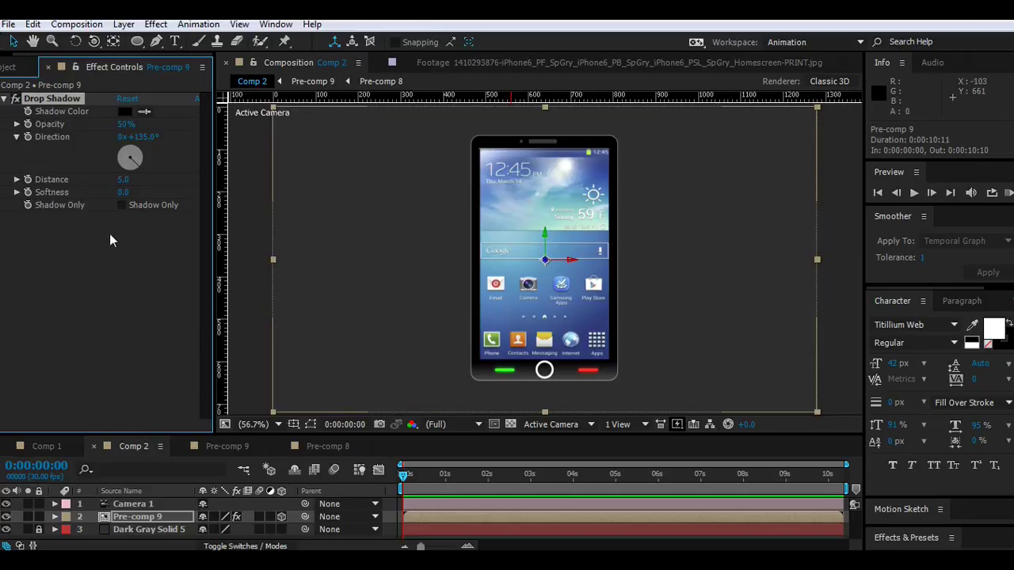
drag(125, 124, 192, 136)
Show Dark Gray Solid 5 in Comp 2 and hide Dark Gray Solid 6 in Pre-comp 8.
click(40, 530)
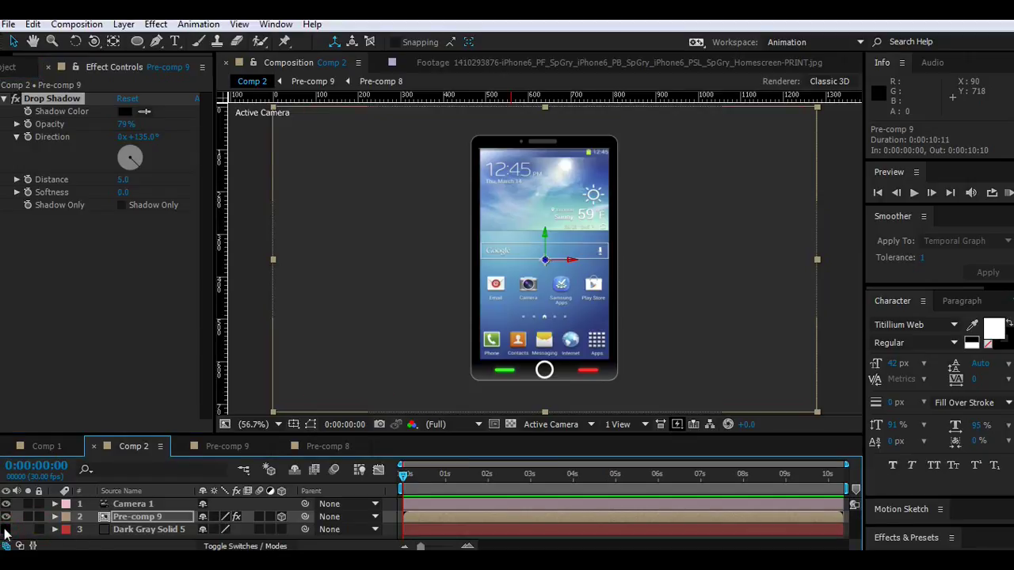
click(6, 529)
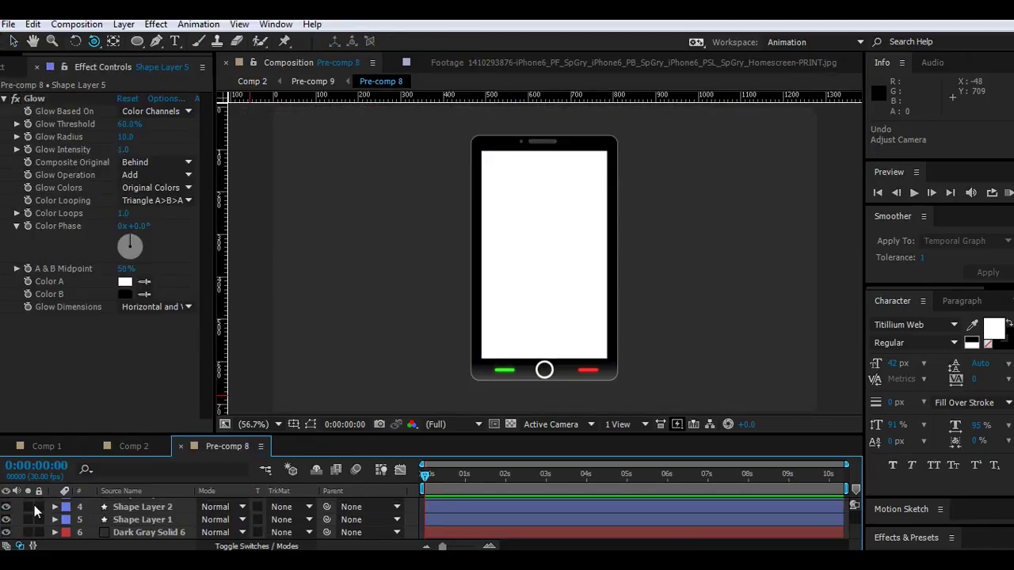
click(5, 532)
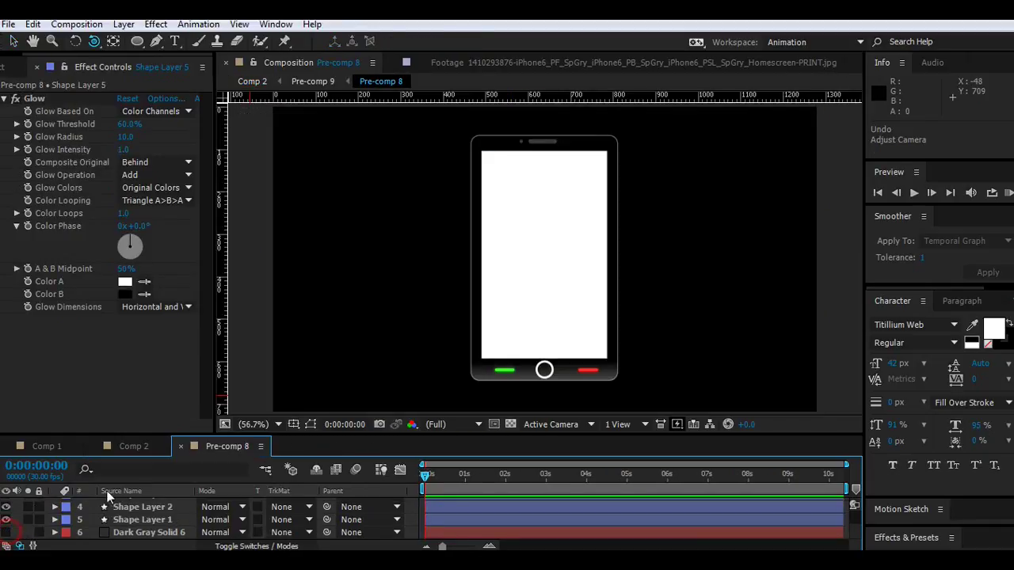
click(139, 448)
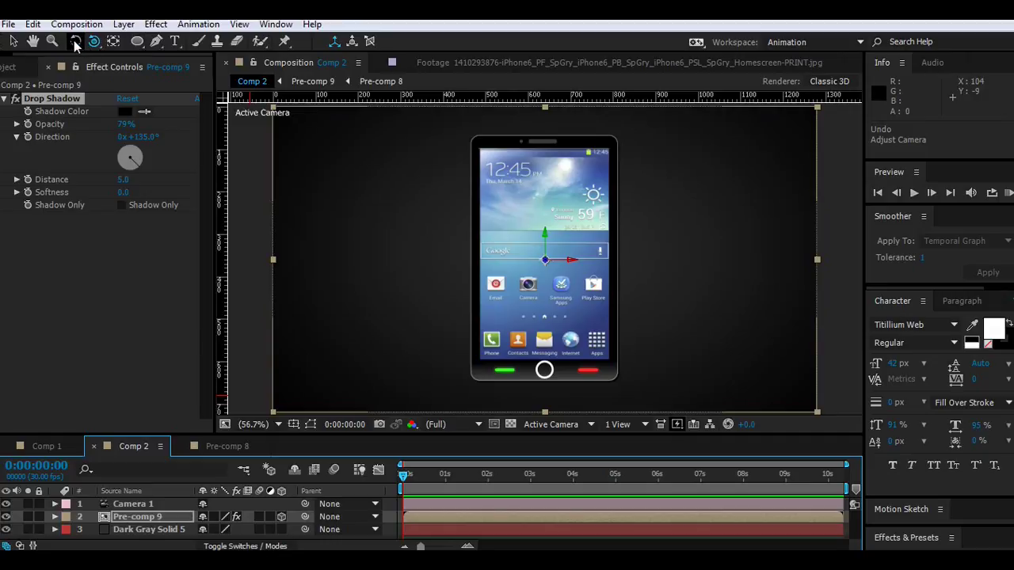
Rotate Pre-comp 9 in 3D to orientation 294.6°, 357.1°, 310.4° so the phone lies tilted.
click(75, 41)
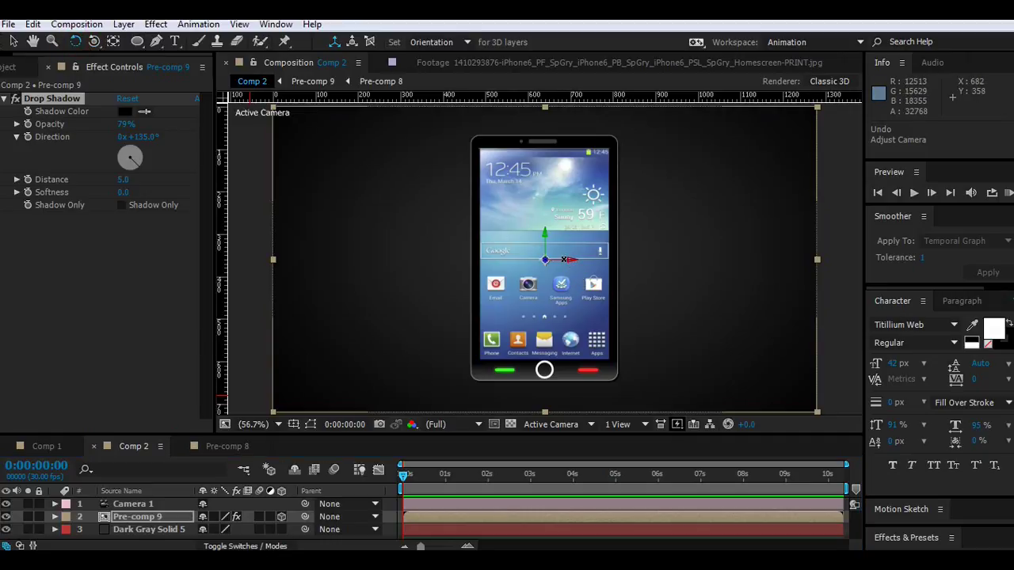
drag(564, 259, 564, 234)
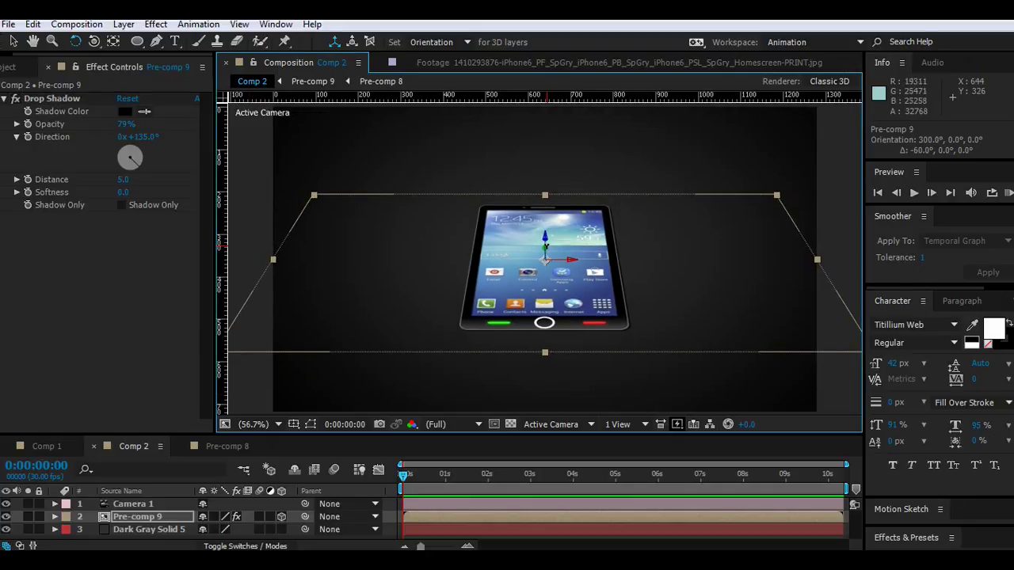
drag(564, 234, 551, 237)
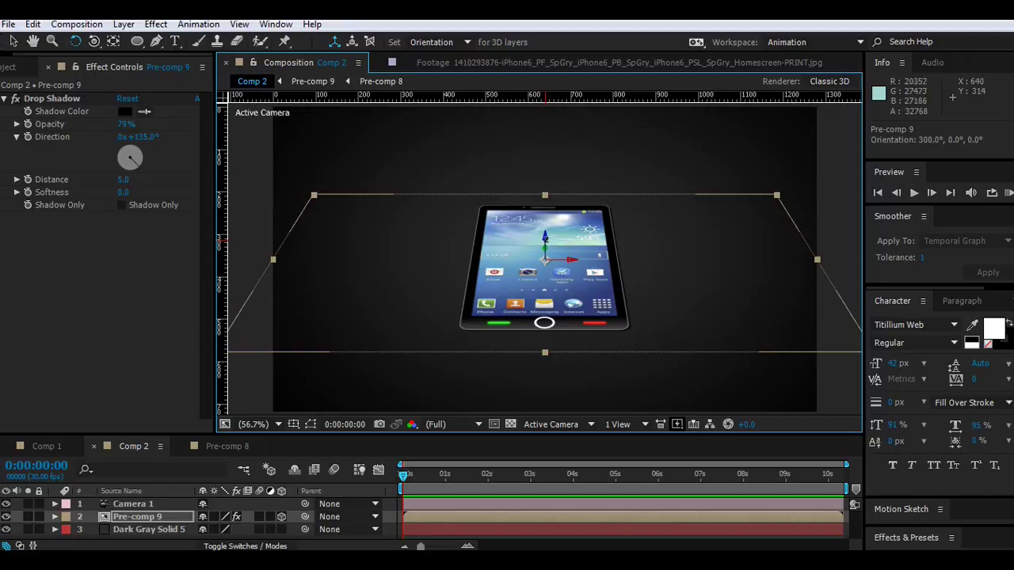
mouse_move(545, 230)
mouse_down()
mouse_move(573, 226)
mouse_move(546, 245)
mouse_up()
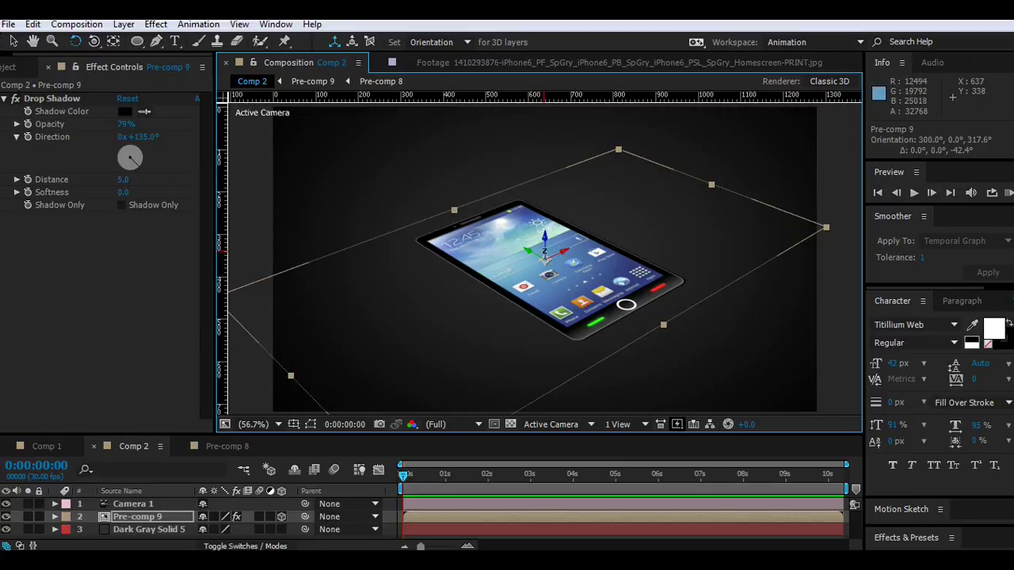
drag(545, 240, 531, 255)
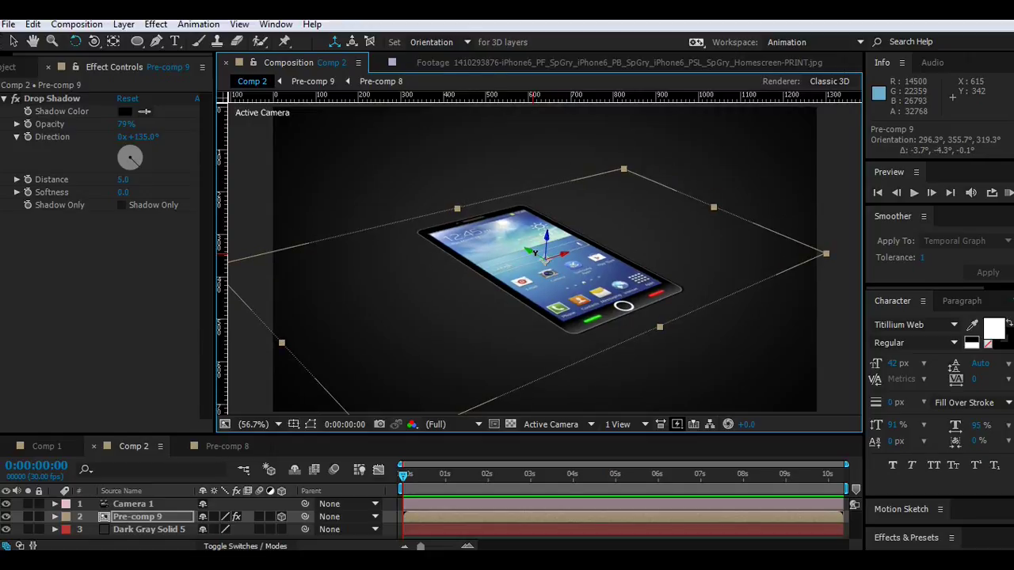
drag(559, 255, 558, 255)
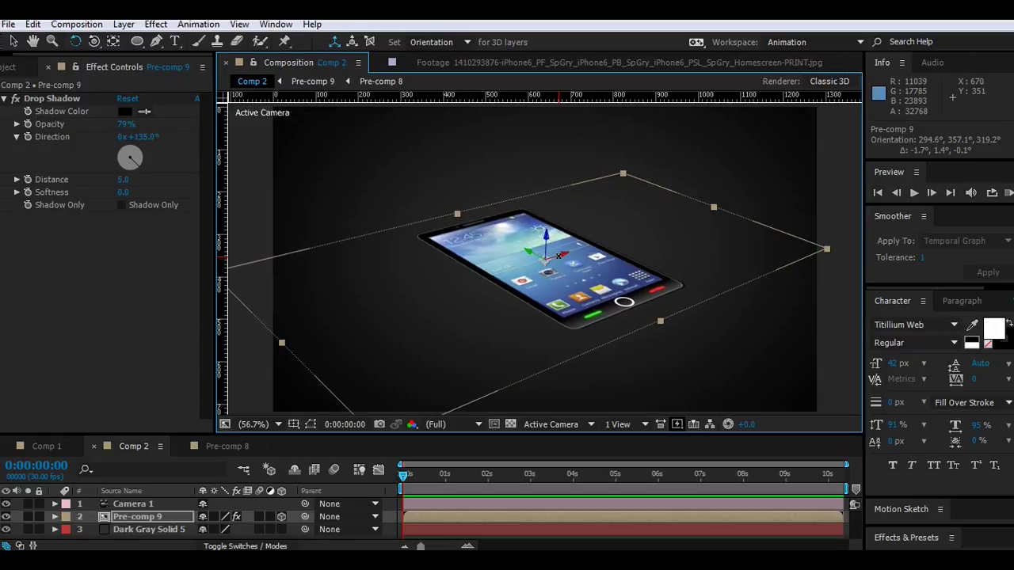
drag(555, 251, 549, 250)
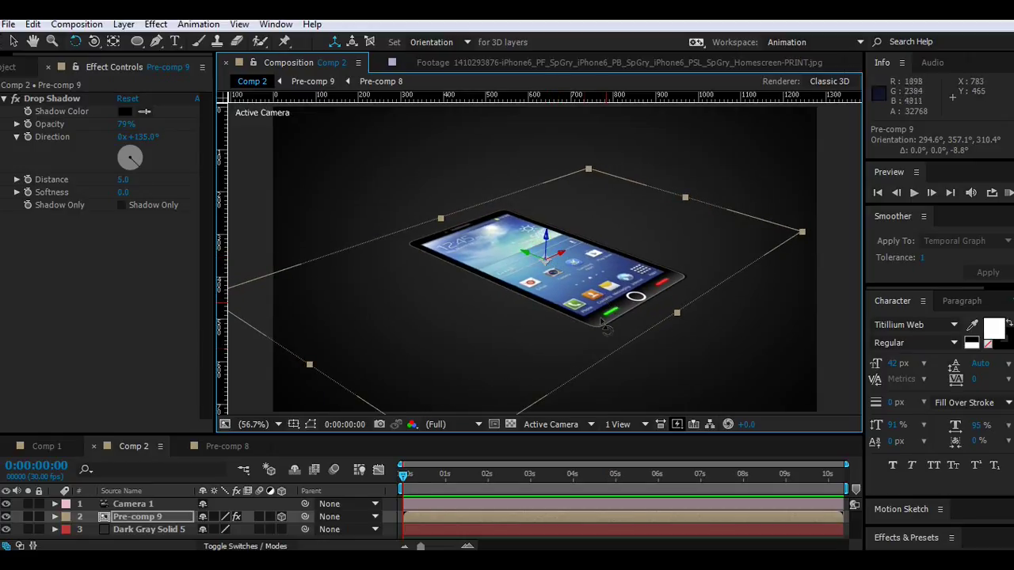
click(143, 516)
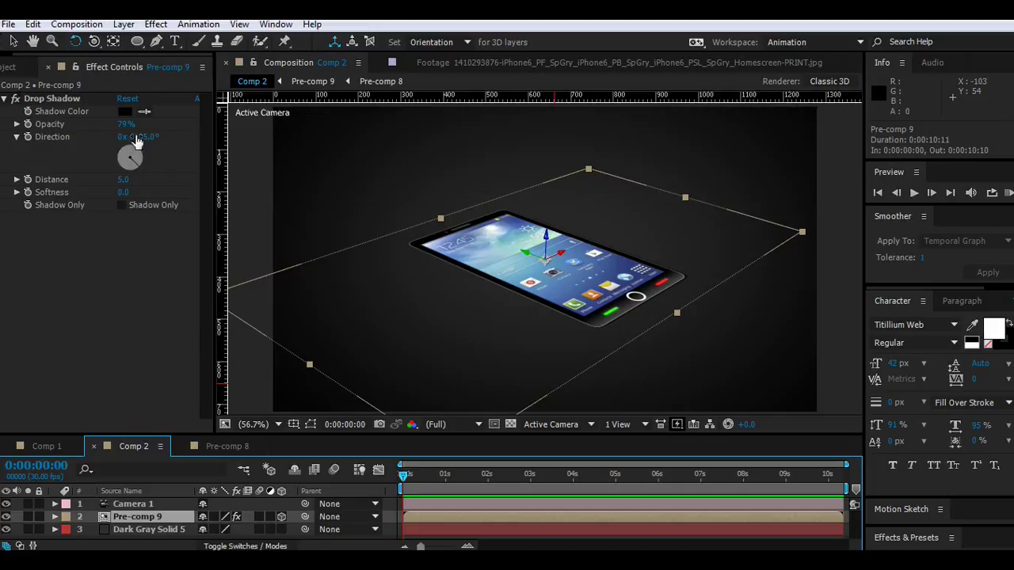
Raise the drop shadow opacity to 100%, set direction to -131°, and pull the shadow closer.
drag(125, 125, 170, 127)
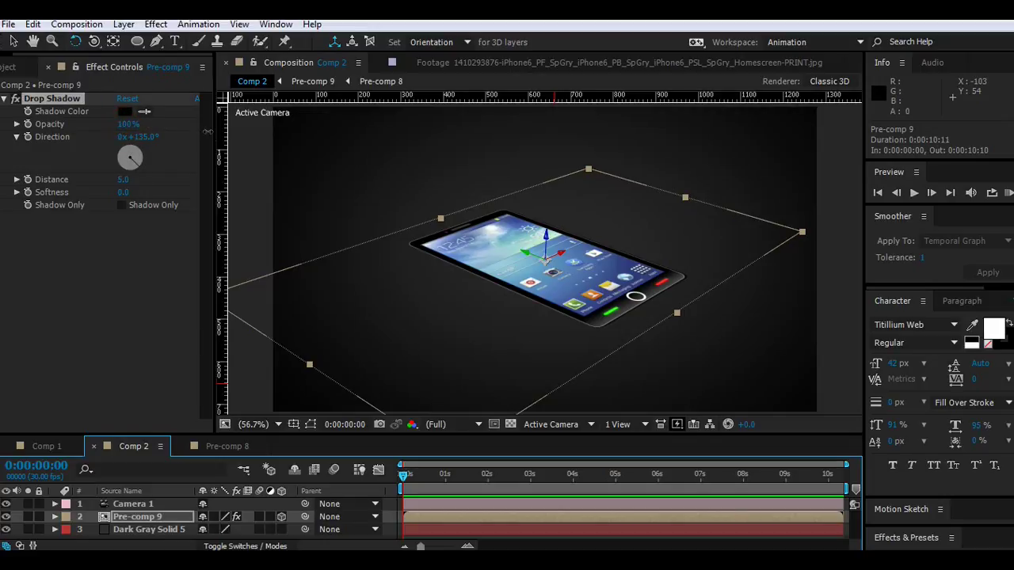
drag(123, 182, 183, 188)
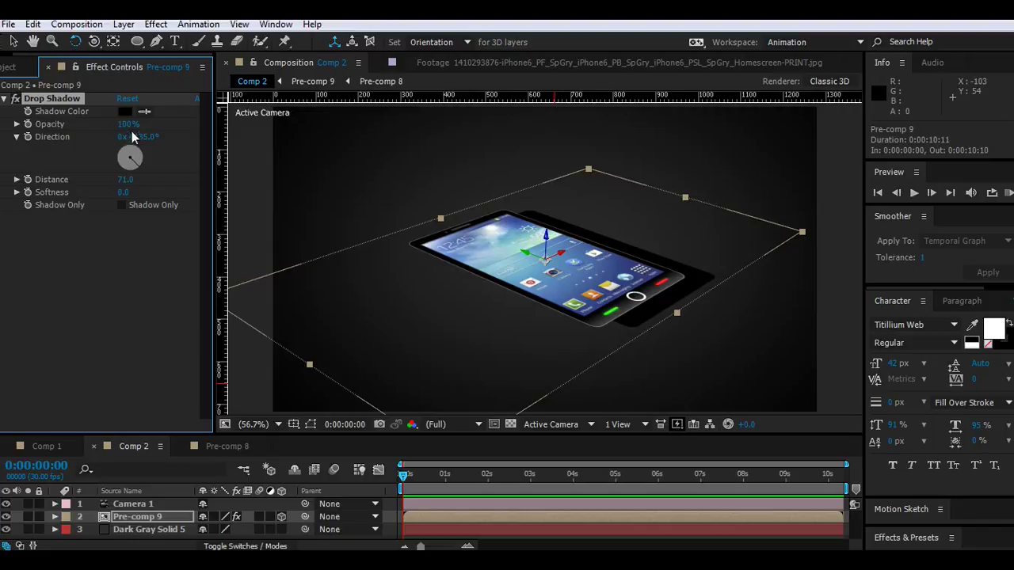
mouse_move(130, 159)
mouse_down()
mouse_move(139, 161)
mouse_move(105, 162)
mouse_move(108, 182)
mouse_up()
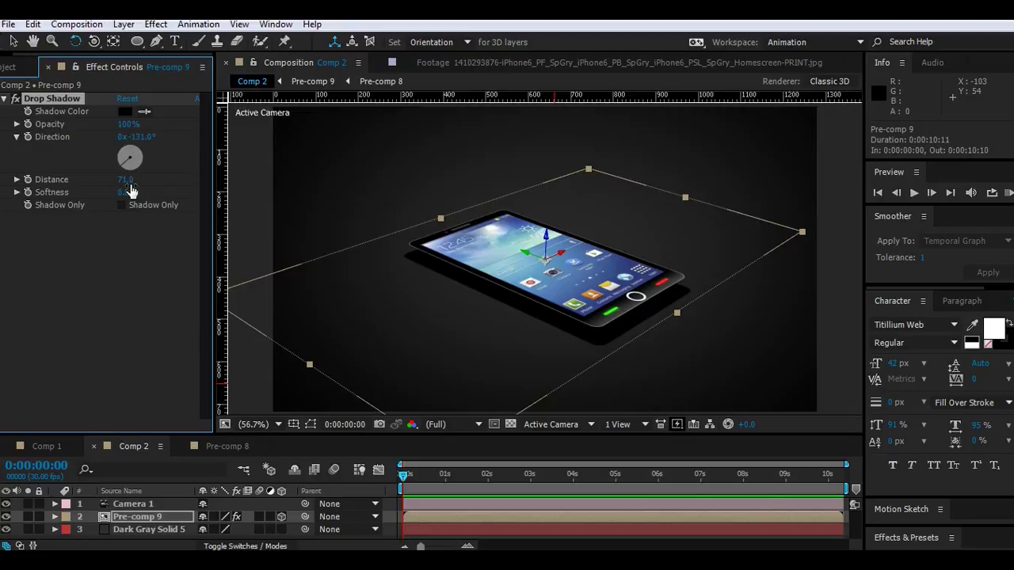
drag(129, 180, 116, 183)
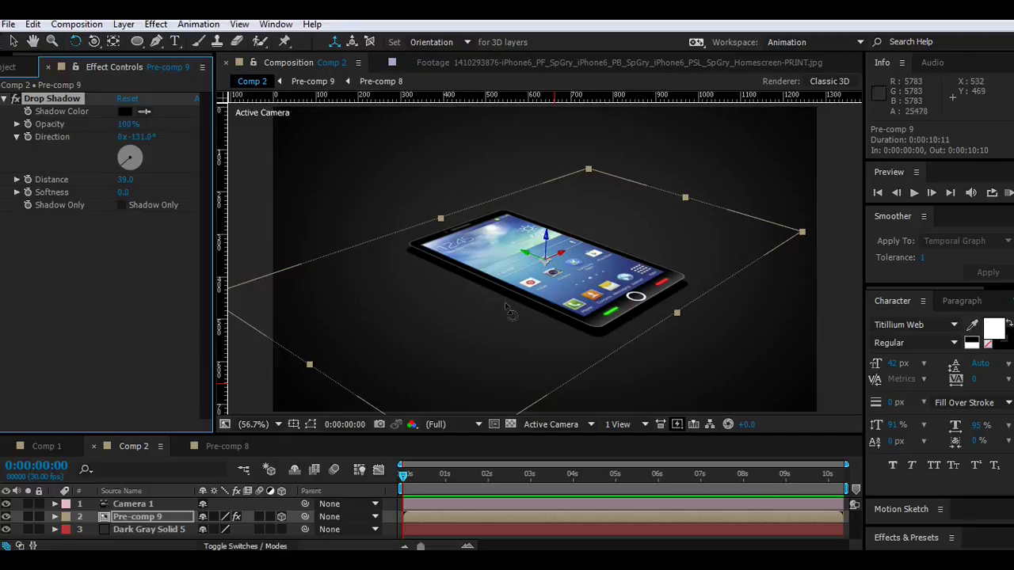
View the phone at 100%, compare it against Comp 1, and save the project.
key(slash)
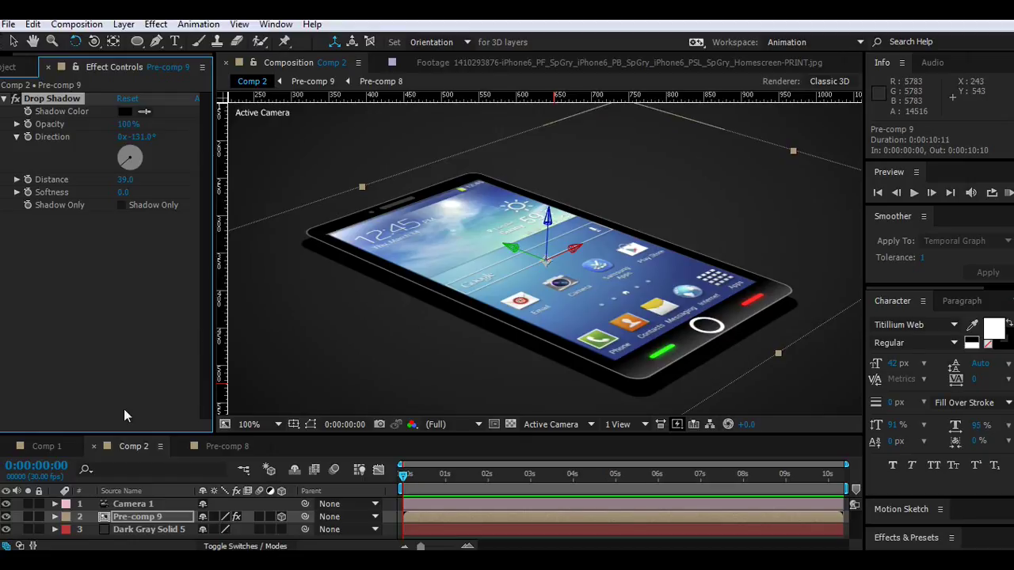
click(33, 449)
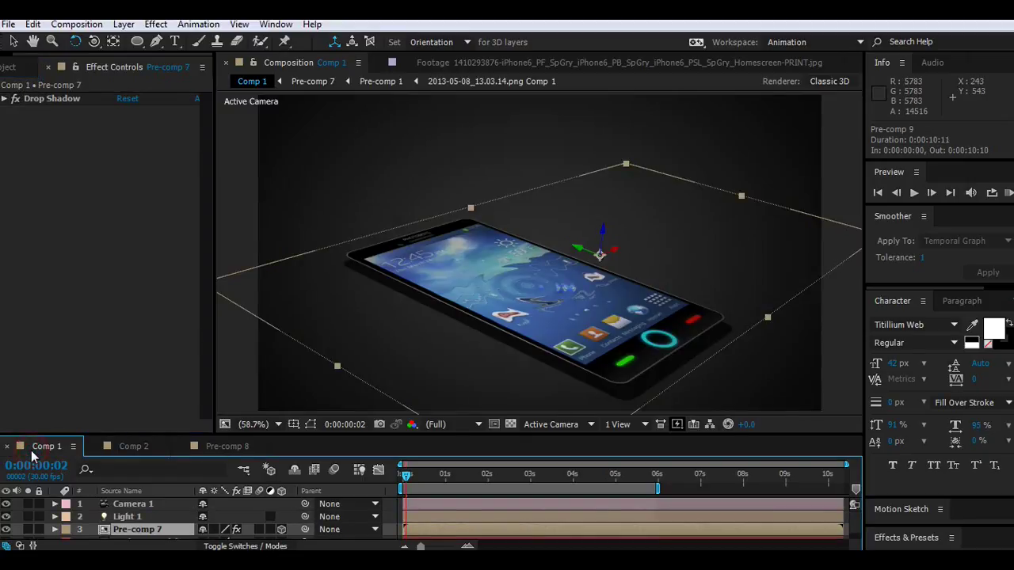
click(135, 447)
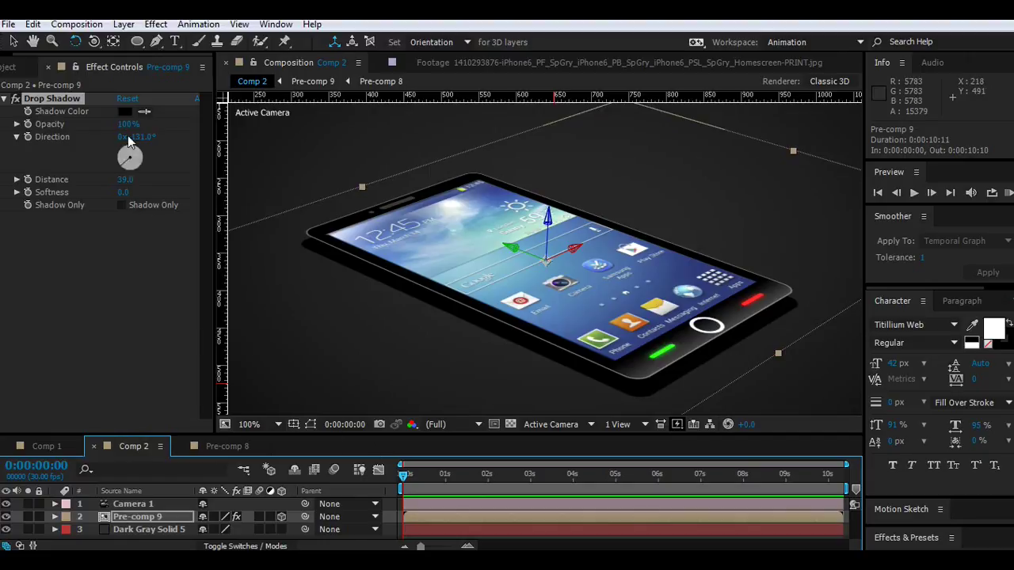
click(8, 24)
click(48, 132)
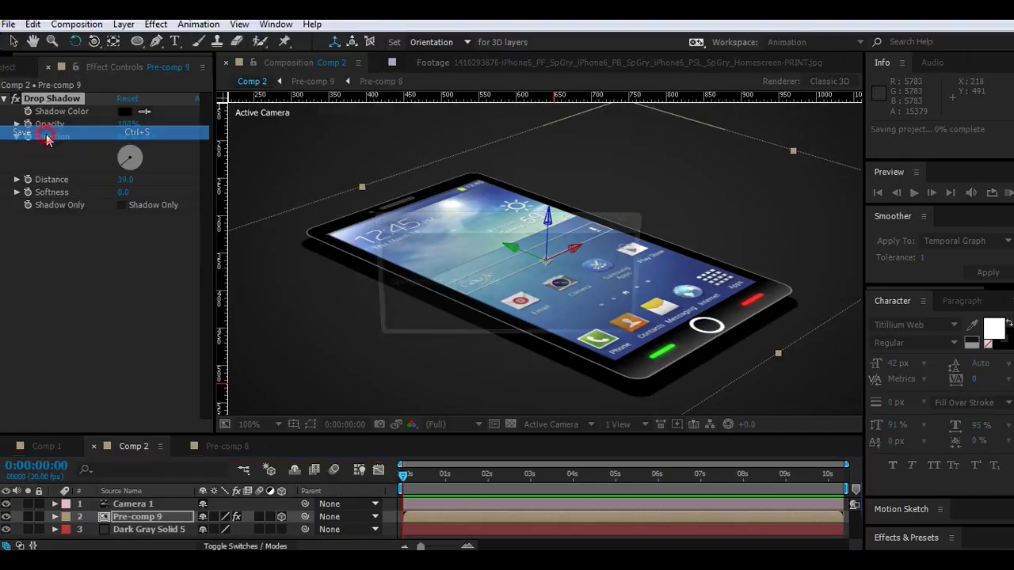
Set shadow softness back to 0 and distance to 39, then fit the view up to 100%.
click(122, 205)
click(122, 205)
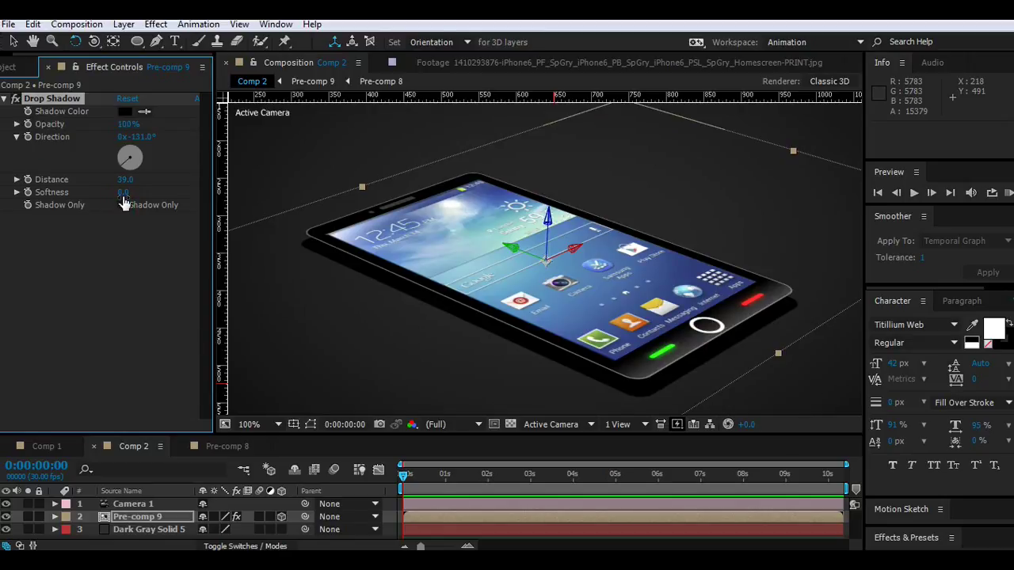
drag(122, 191, 127, 192)
drag(287, 208, 501, 210)
drag(125, 192, 92, 193)
click(124, 180)
click(122, 283)
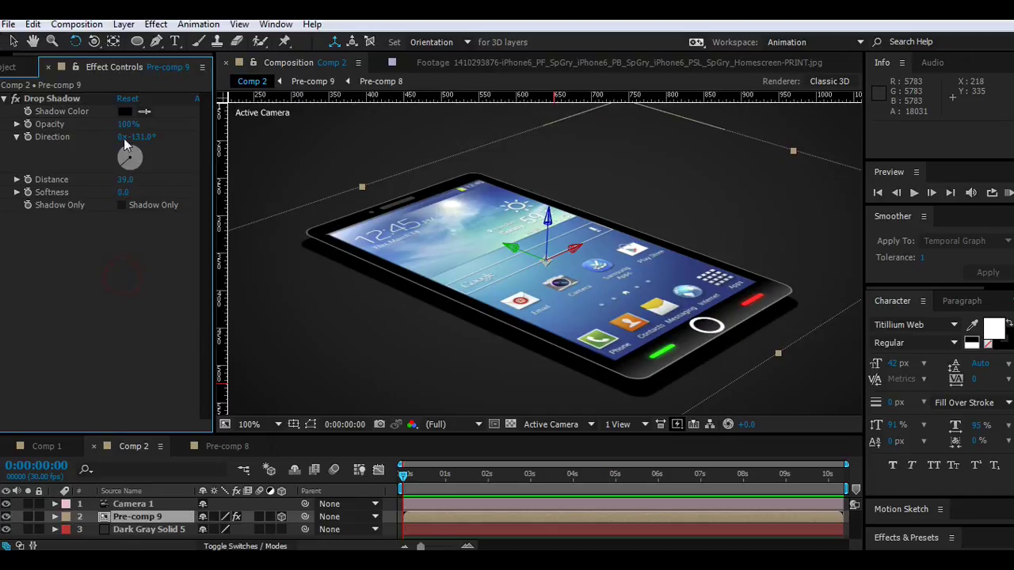
click(5, 99)
click(250, 424)
click(287, 170)
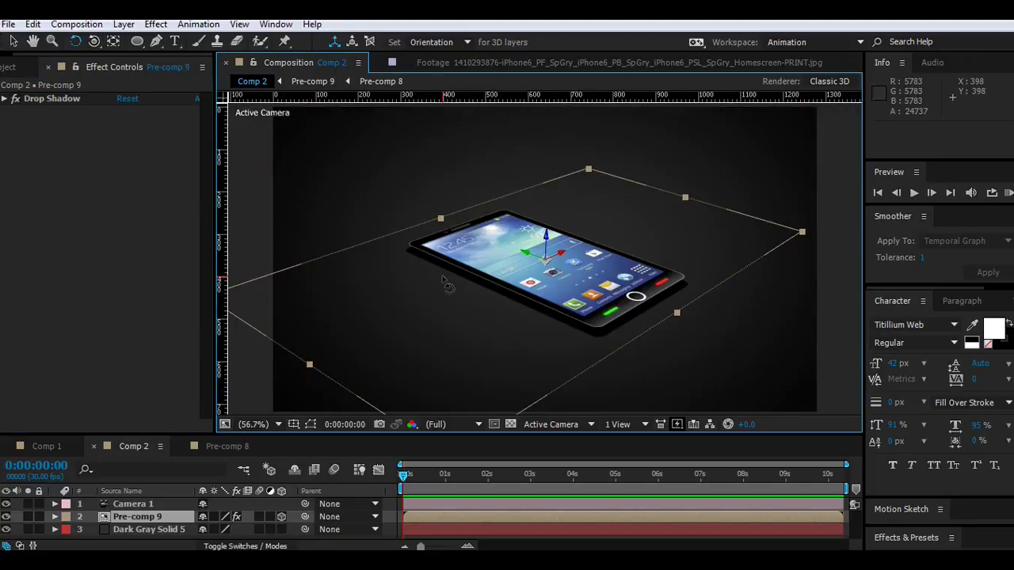
Dolly Camera 1 in from Z -1777.8 to -1354.2 so the phone fills more of the frame.
key(y)
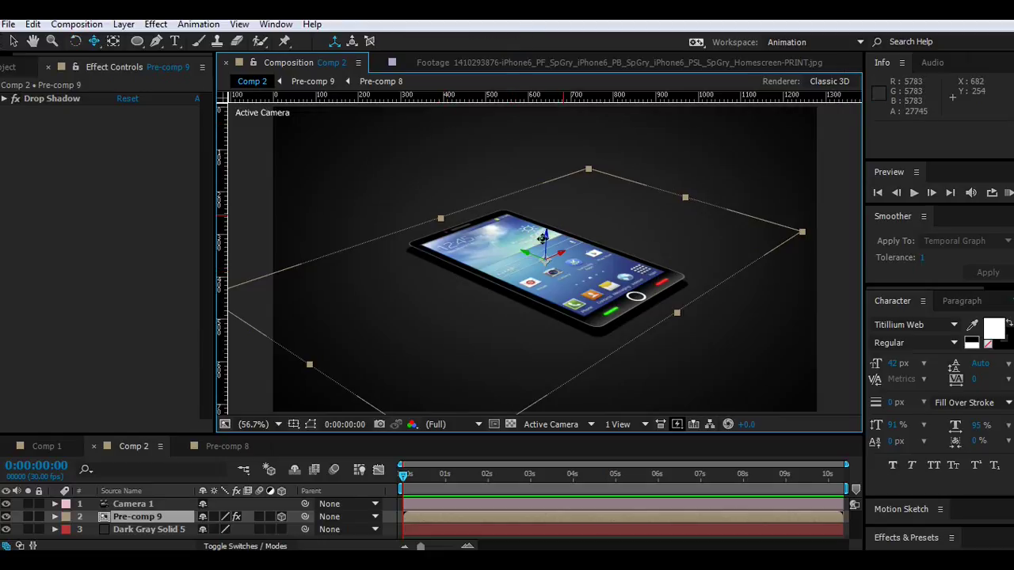
drag(557, 220, 556, 255)
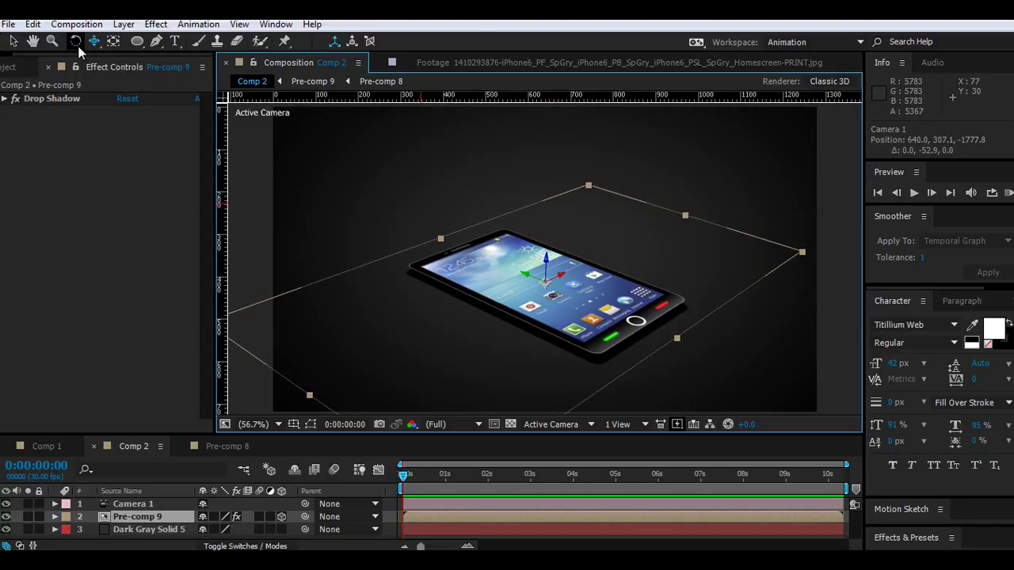
click(75, 41)
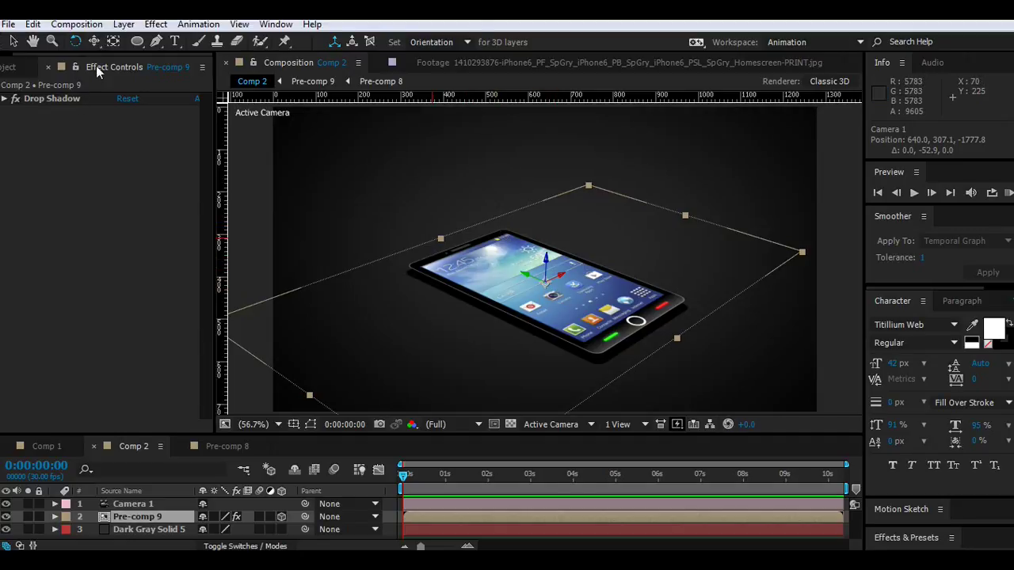
click(94, 40)
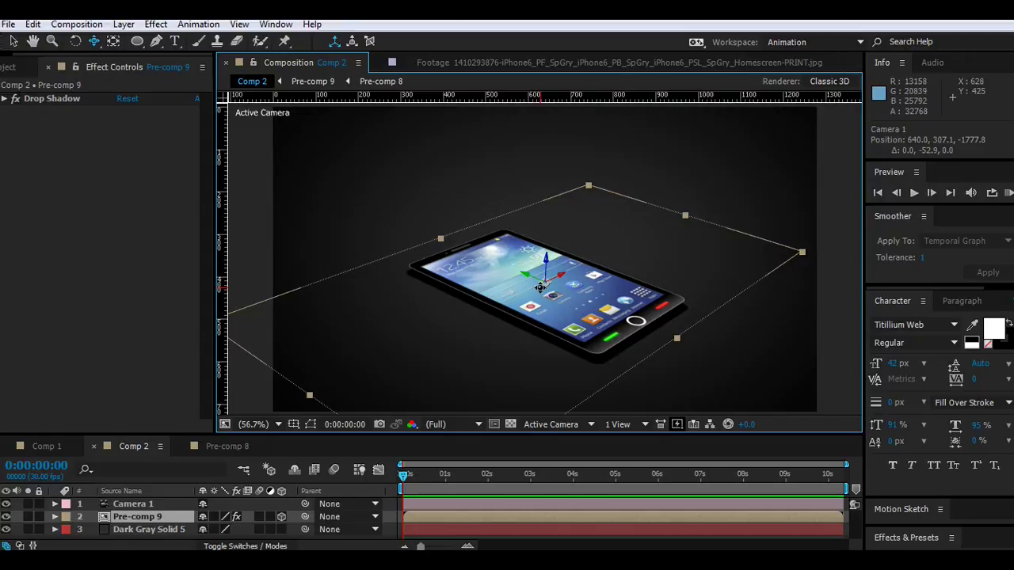
drag(543, 293, 546, 205)
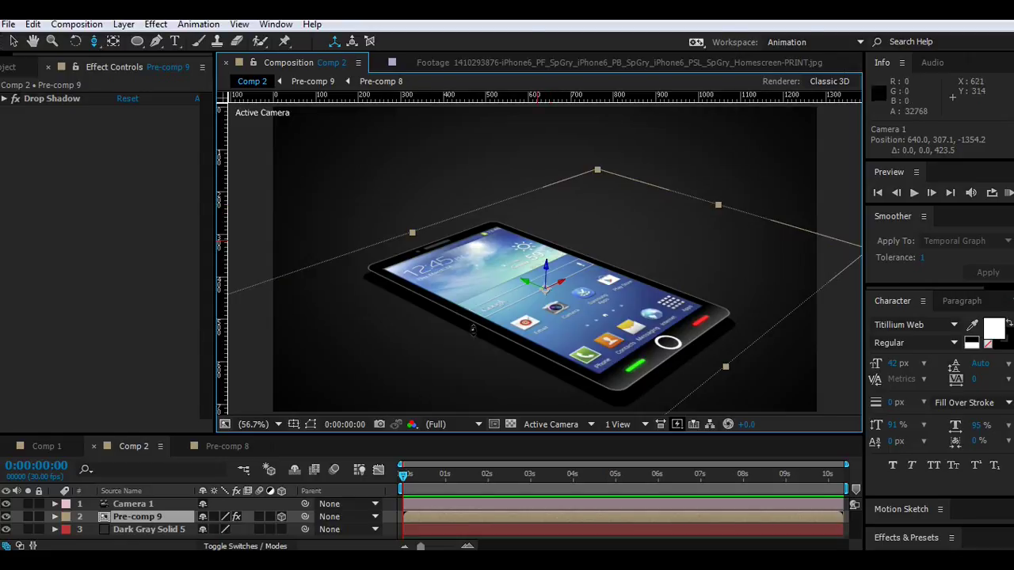
Save the project, open Pre-comp 9, and select its huh.PNG home-screen layer.
click(8, 24)
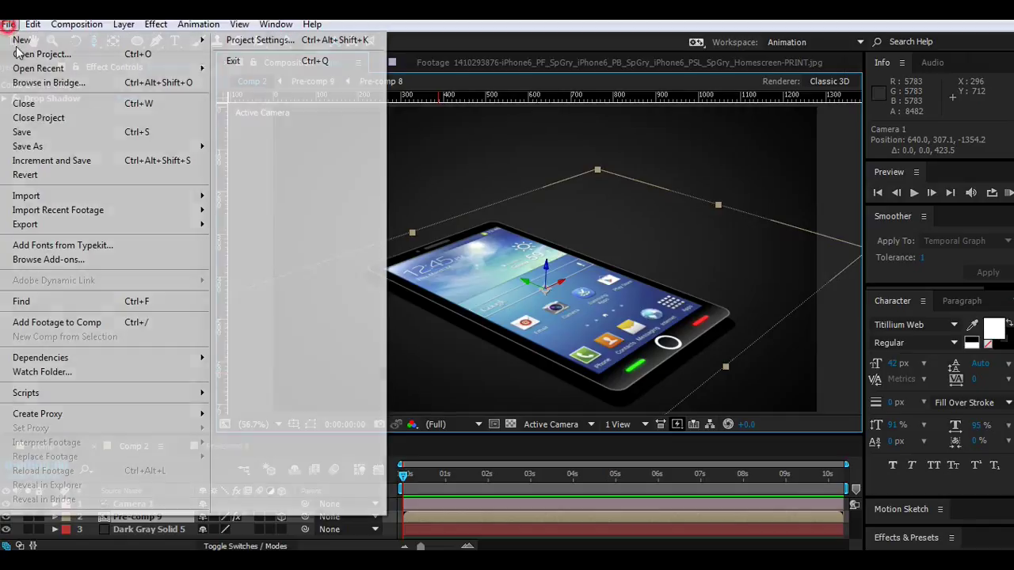
click(36, 130)
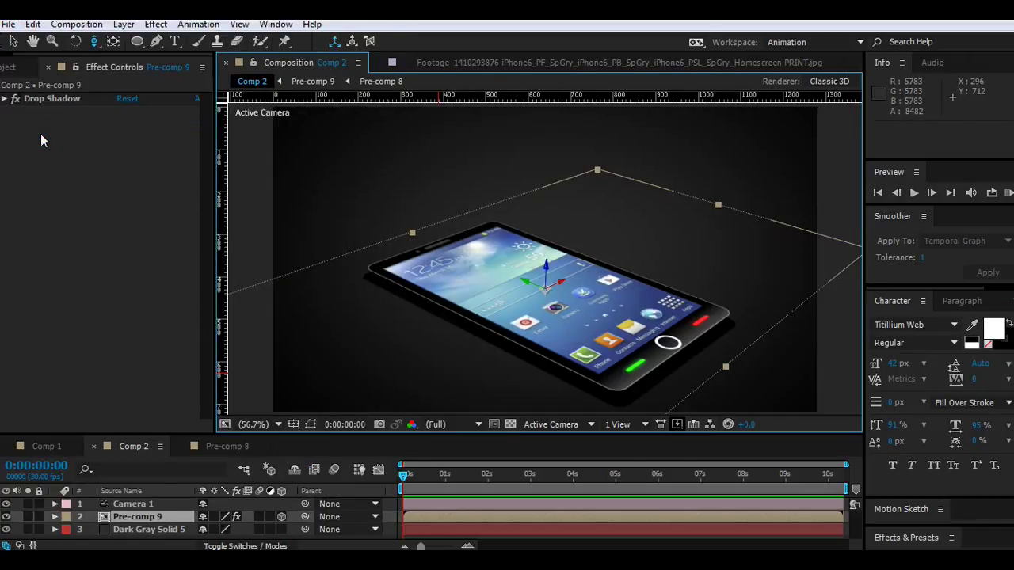
click(231, 449)
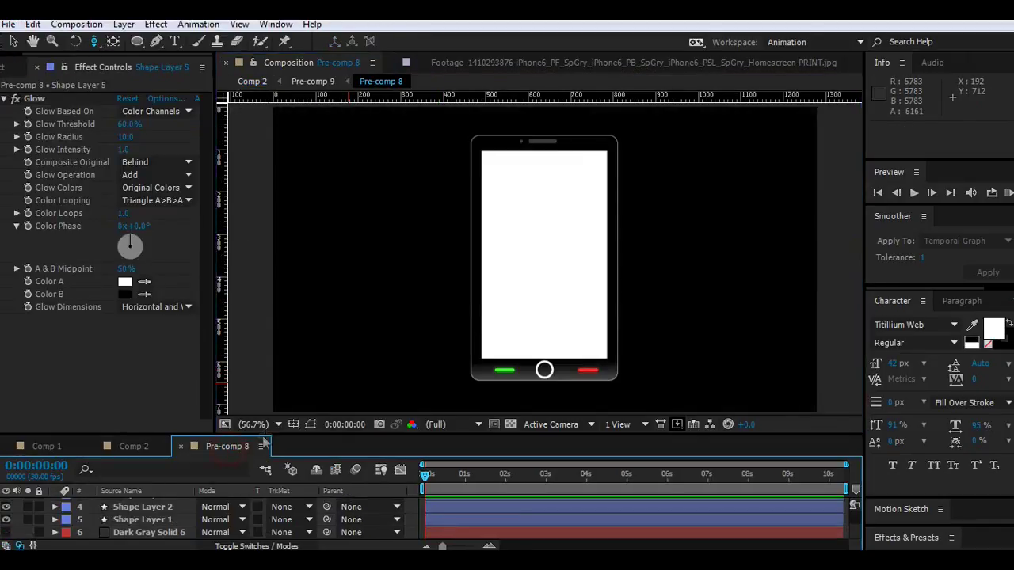
drag(264, 435, 262, 418)
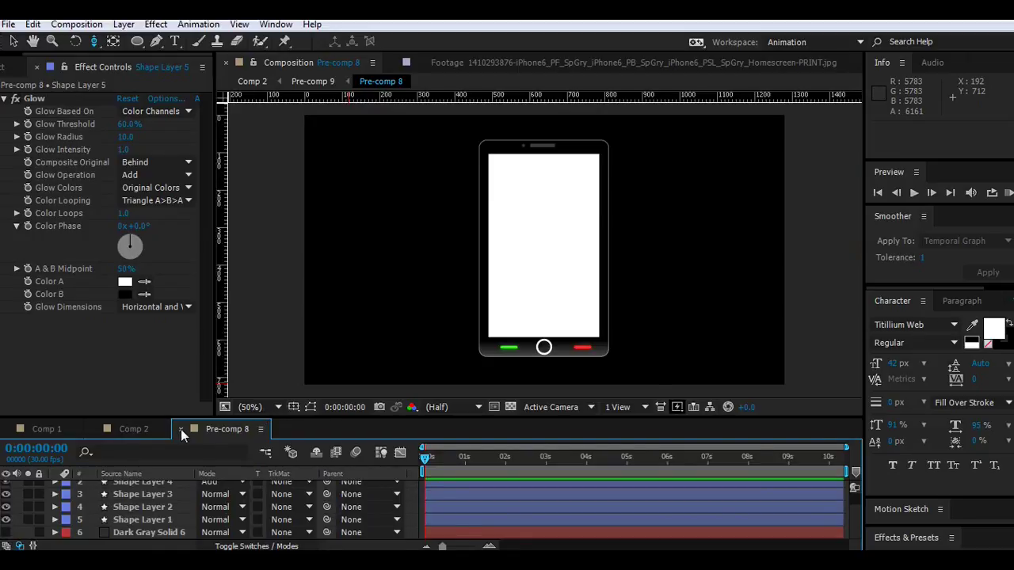
click(181, 429)
double_click(138, 501)
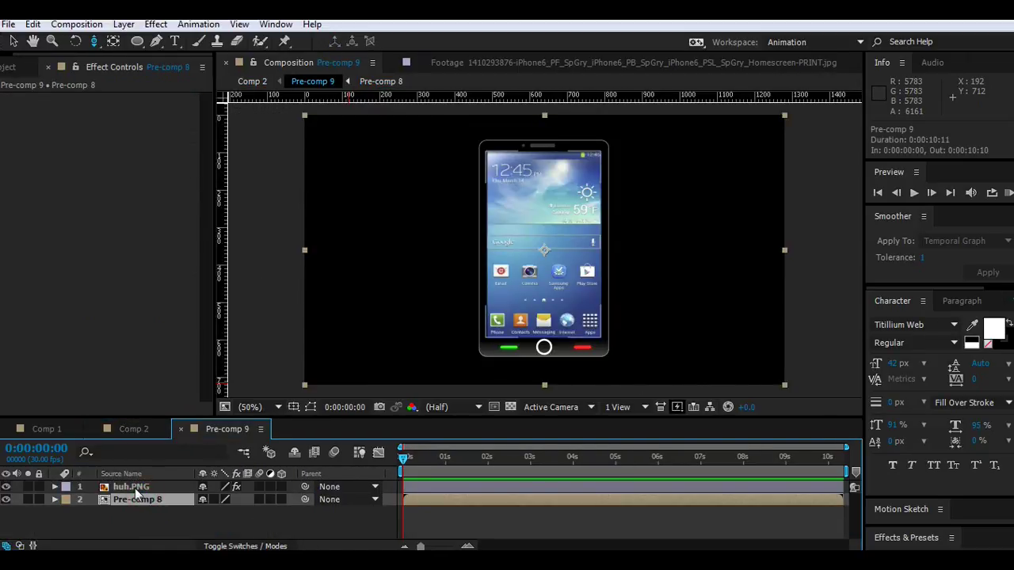
click(131, 487)
drag(335, 420, 374, 476)
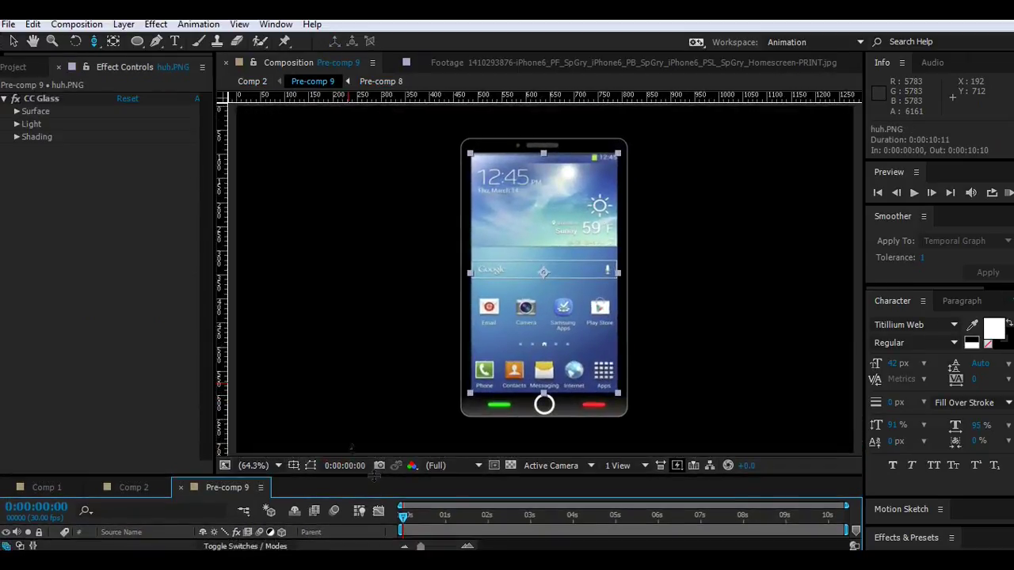
Add a Ripple effect to huh.PNG and start placing its Center of Ripple.
click(155, 24)
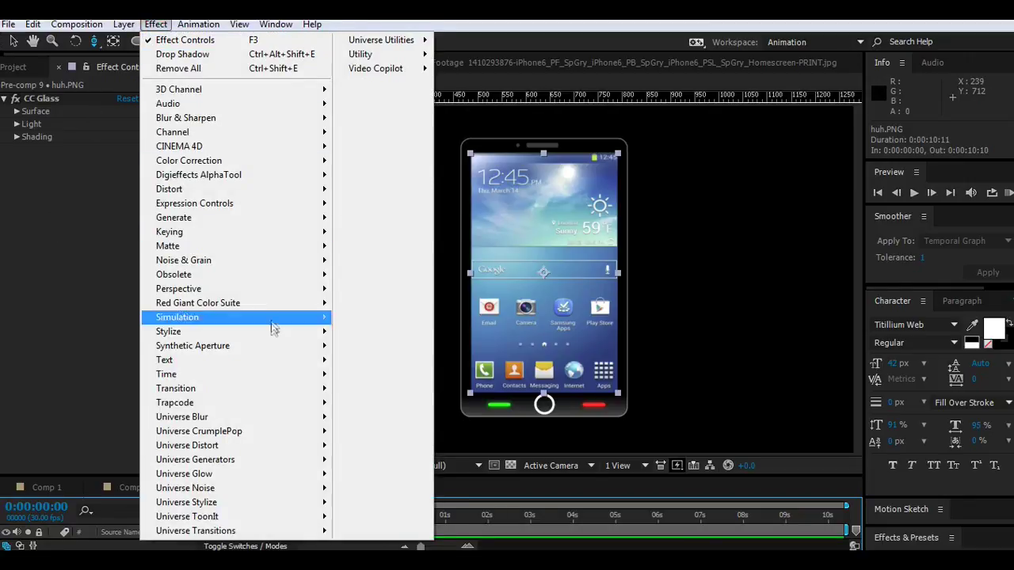
mouse_move(262, 189)
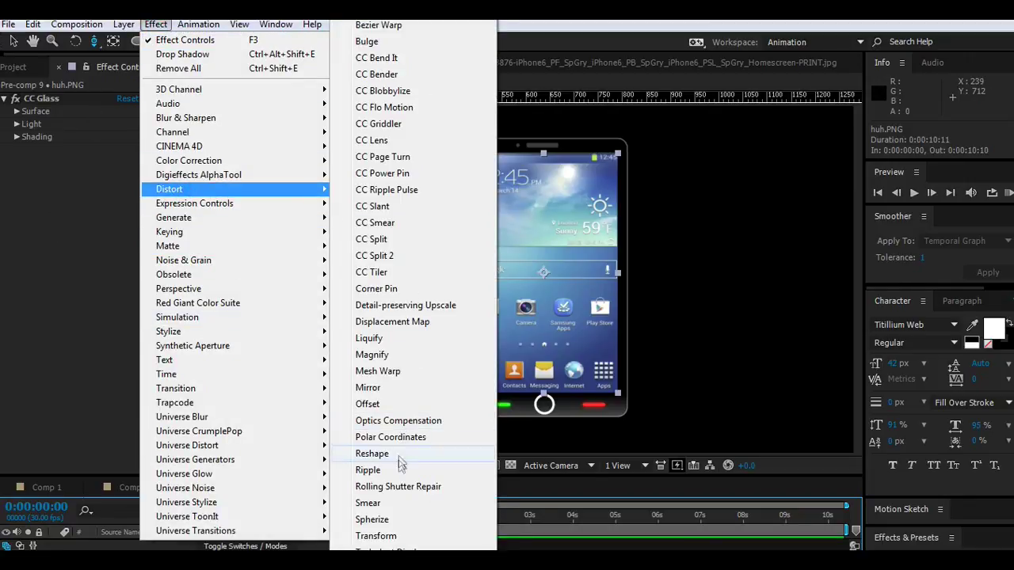
click(372, 471)
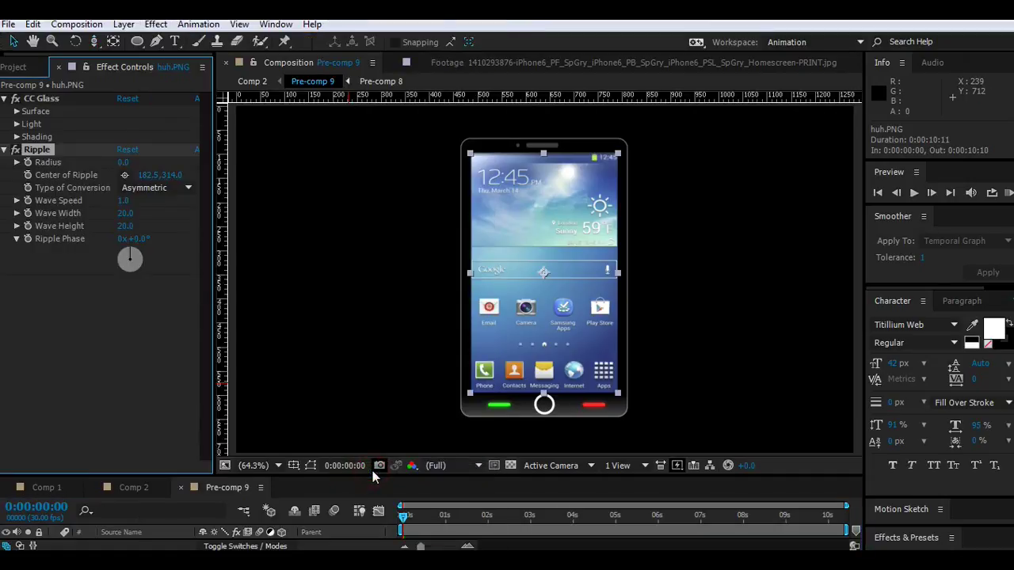
click(124, 175)
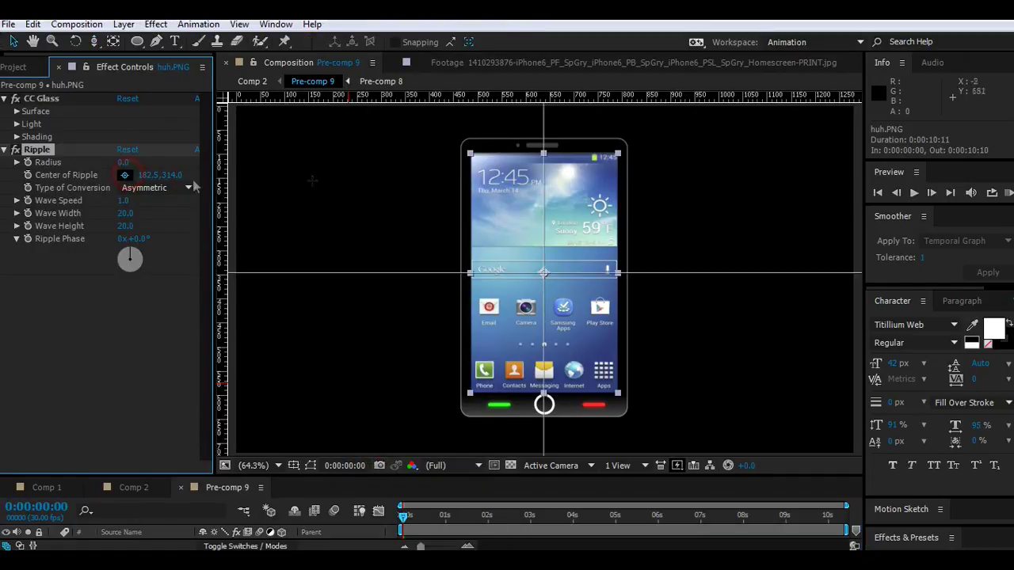
Center the ripple mid-screen and try out radius, wave height, width and a 124° phase.
click(544, 273)
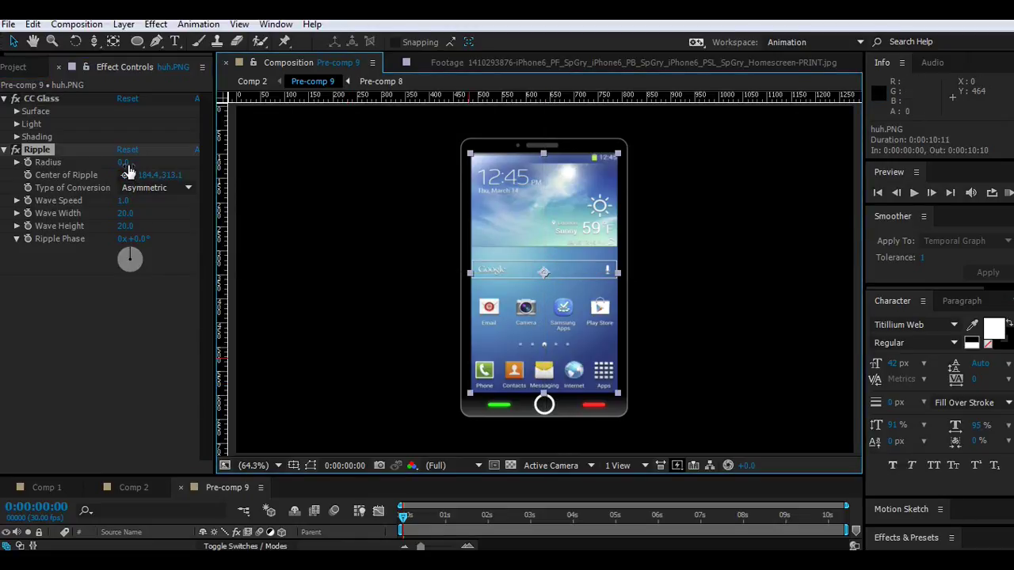
drag(143, 162, 197, 168)
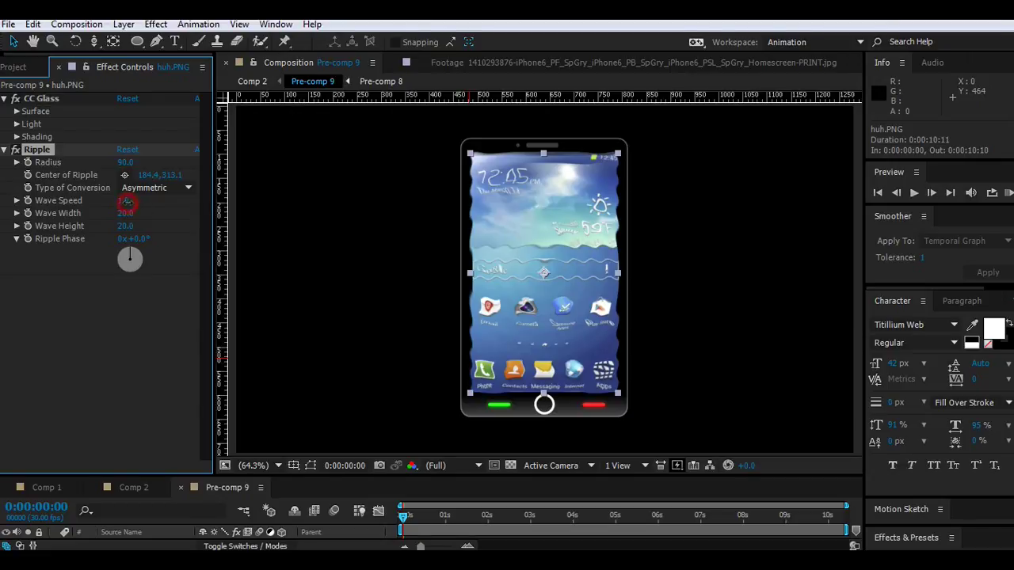
drag(124, 228, 261, 251)
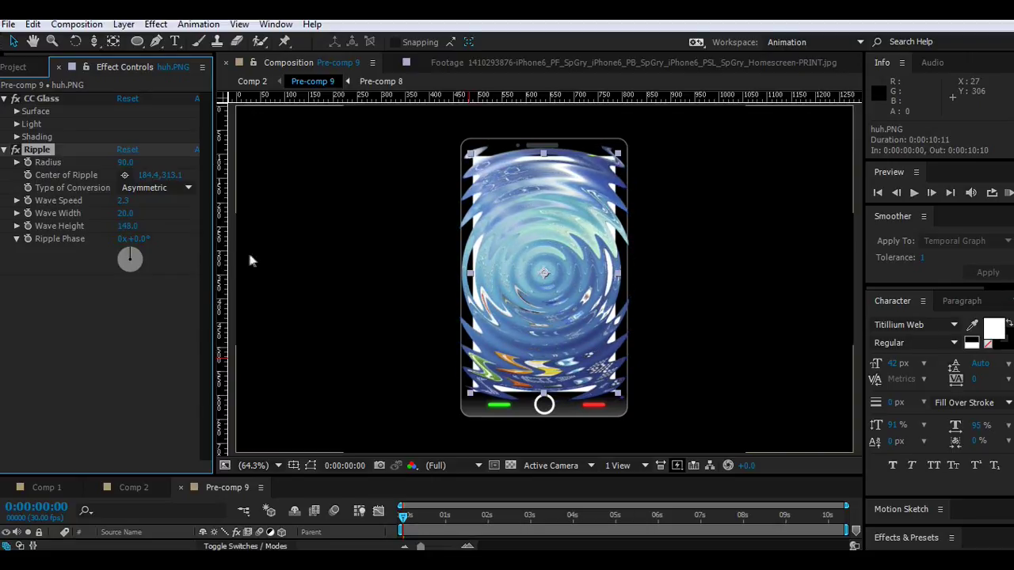
drag(125, 162, 99, 162)
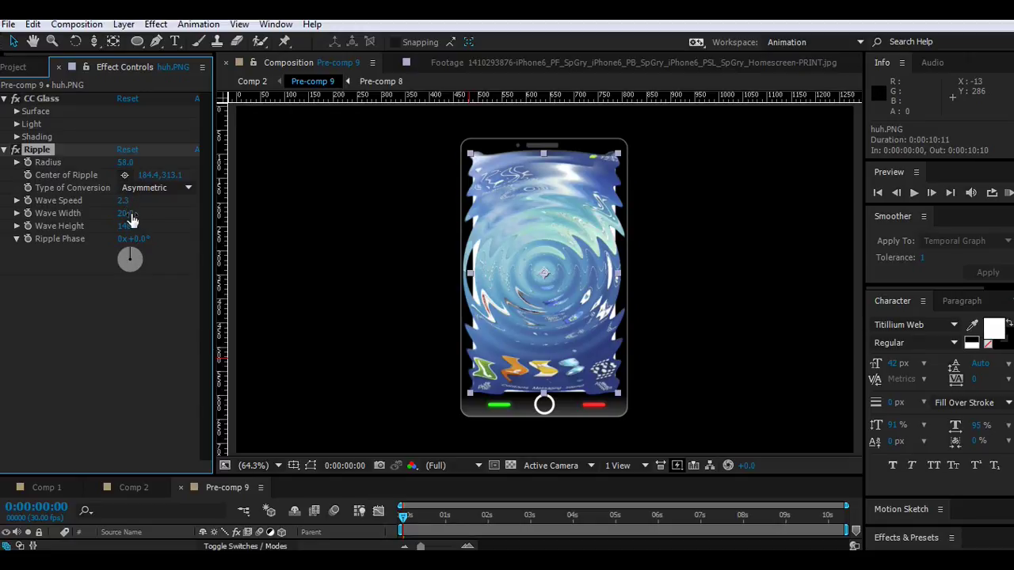
drag(128, 213, 134, 214)
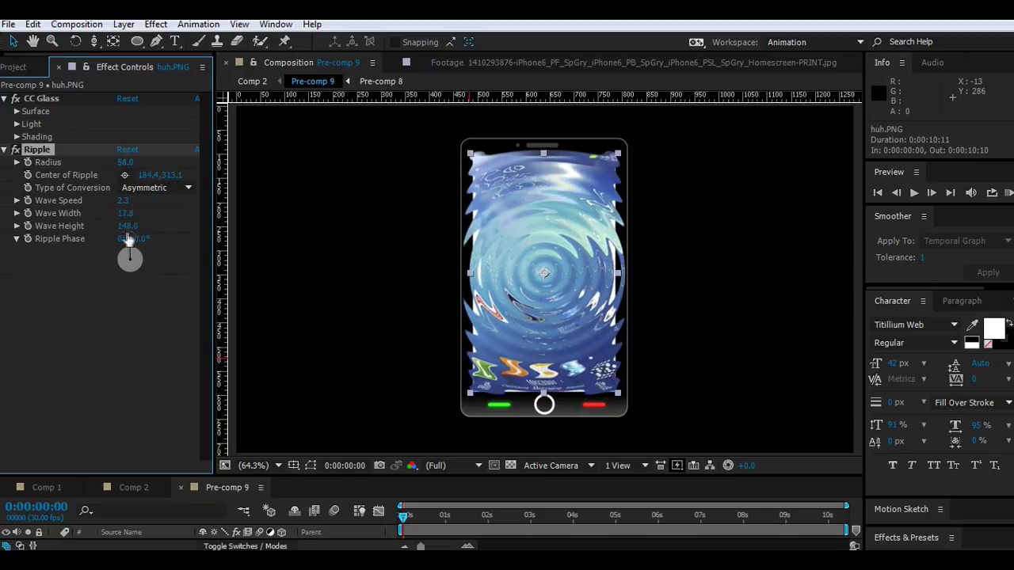
drag(133, 255, 143, 270)
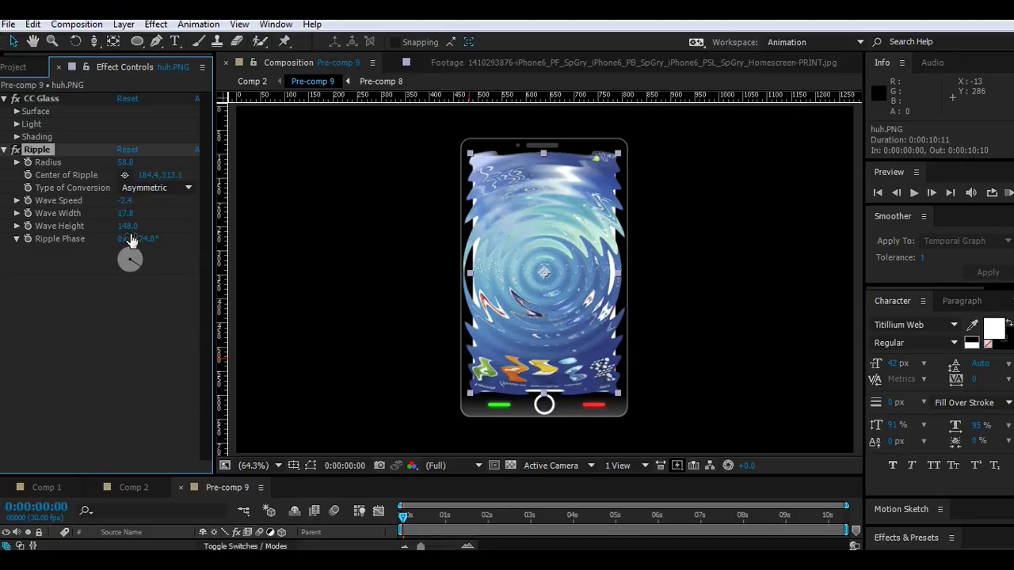
drag(128, 228, 70, 231)
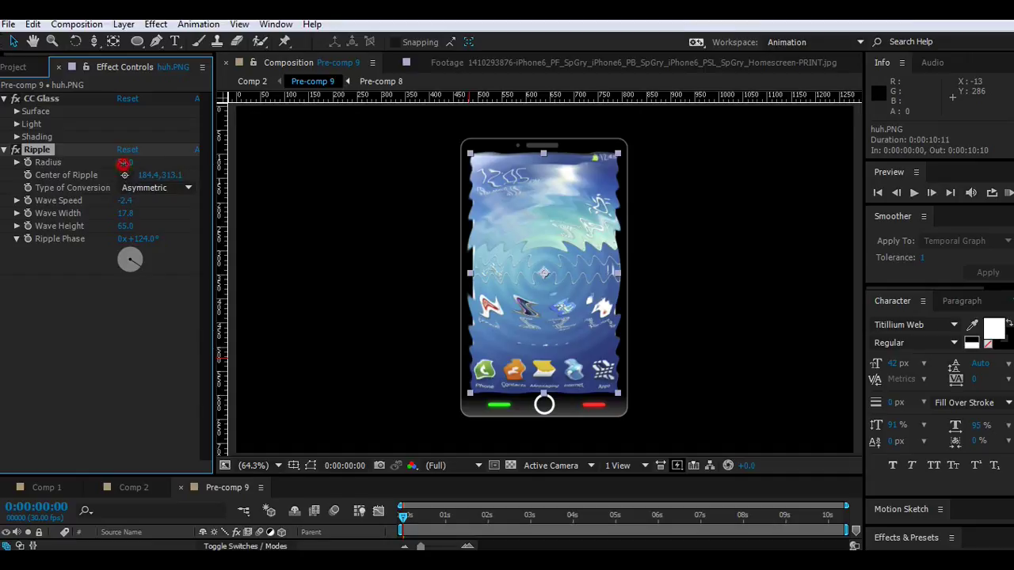
Settle the ripple at radius 25, speed -5.3, width 23.2 and height 121.
drag(122, 163, 94, 175)
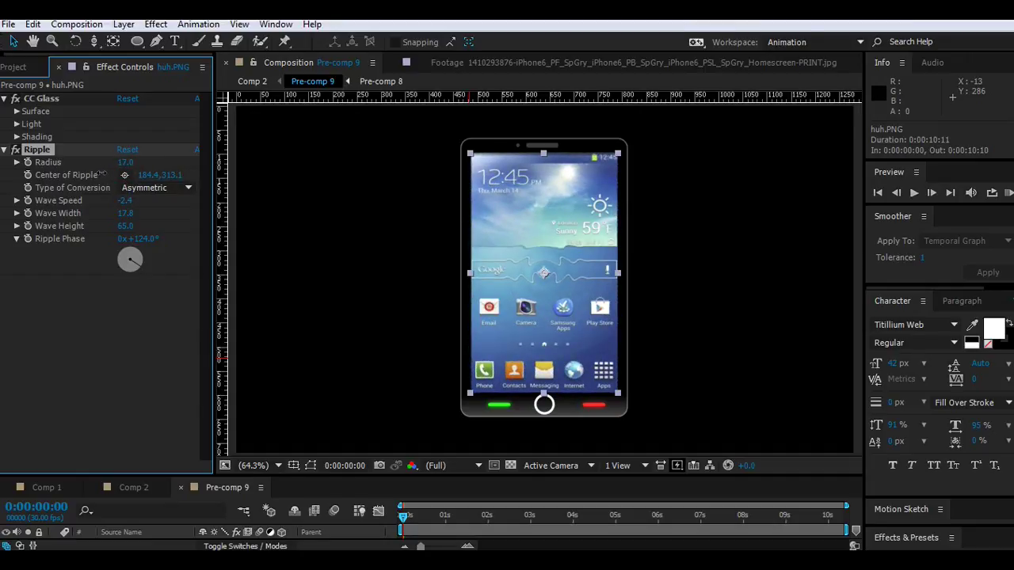
drag(124, 219, 198, 221)
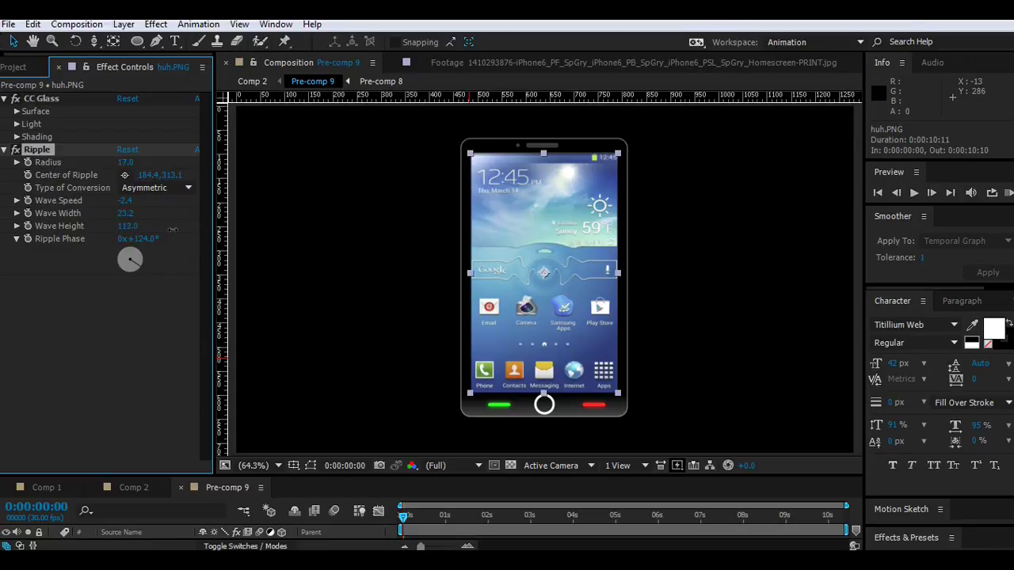
drag(266, 233, 209, 238)
drag(134, 202, 143, 201)
drag(126, 163, 135, 161)
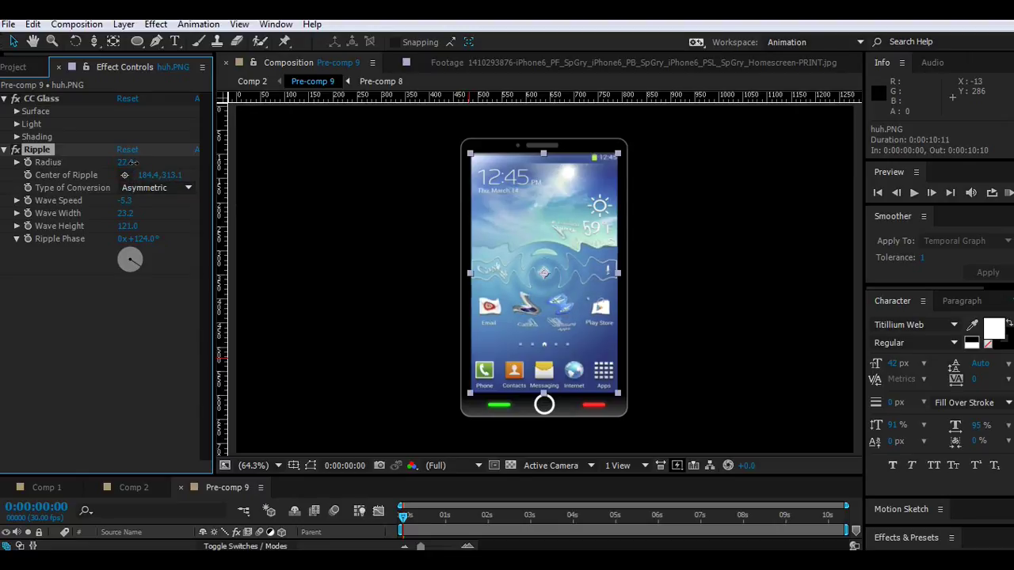
drag(136, 161, 131, 161)
drag(442, 479, 434, 440)
Set the ripple phase to 227° and wave speed to 0.7, scrubbing to check the animation.
click(131, 450)
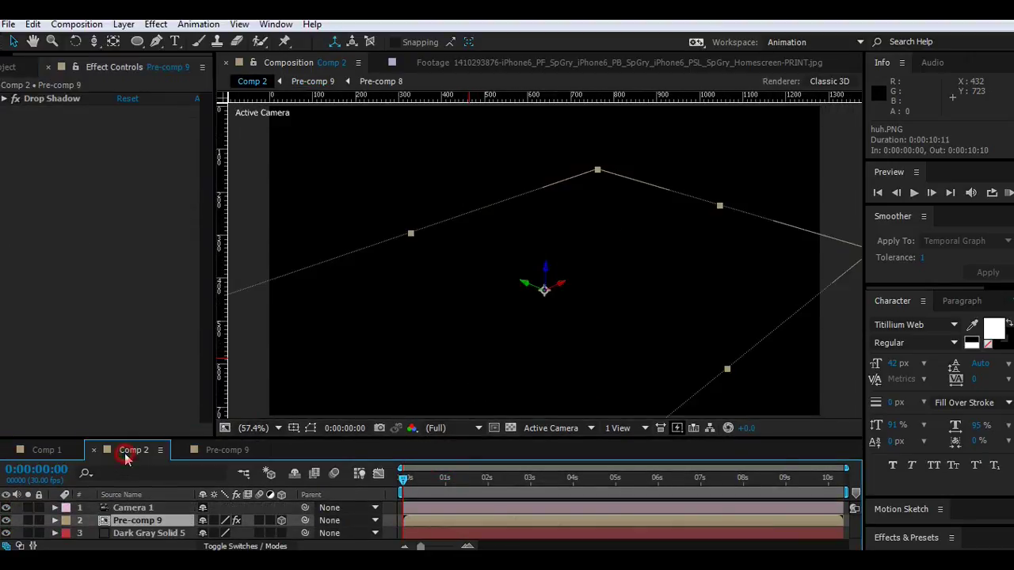
mouse_move(403, 485)
mouse_down()
mouse_move(616, 479)
mouse_move(403, 483)
mouse_up()
click(209, 450)
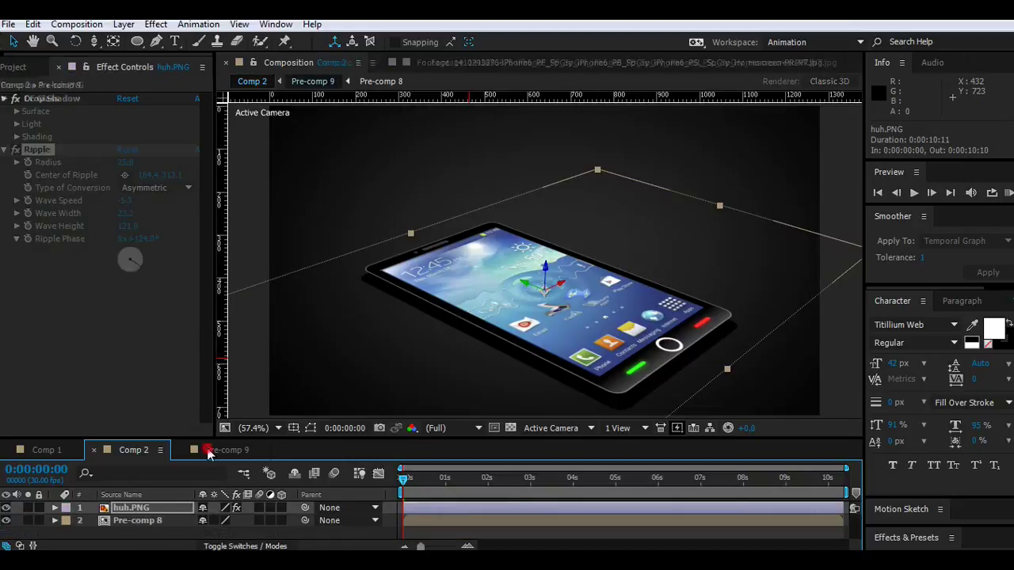
drag(134, 261, 103, 276)
mouse_move(403, 479)
mouse_down()
mouse_move(558, 483)
mouse_move(548, 484)
mouse_up()
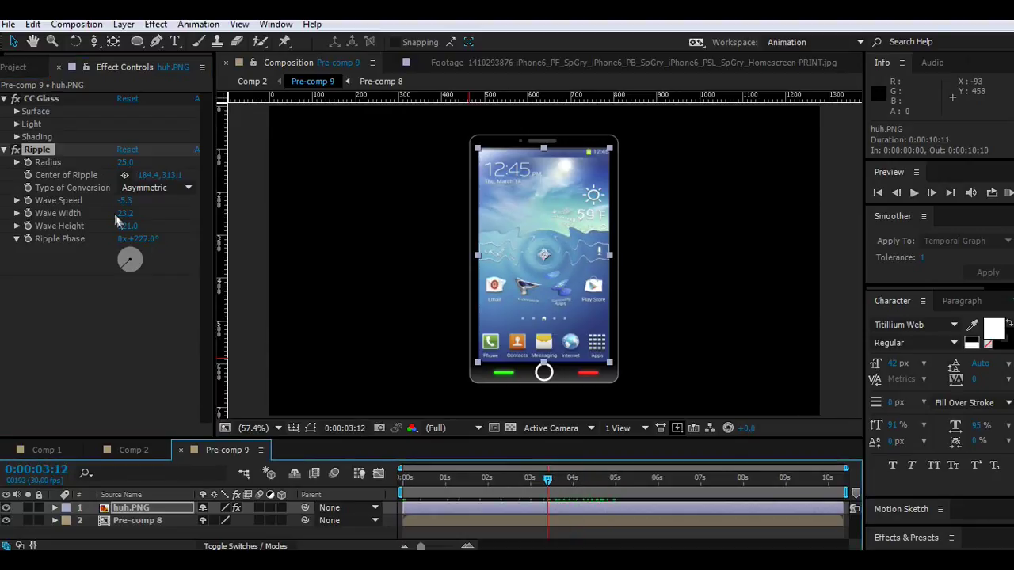
drag(123, 203, 158, 203)
drag(164, 203, 169, 203)
drag(433, 483, 794, 494)
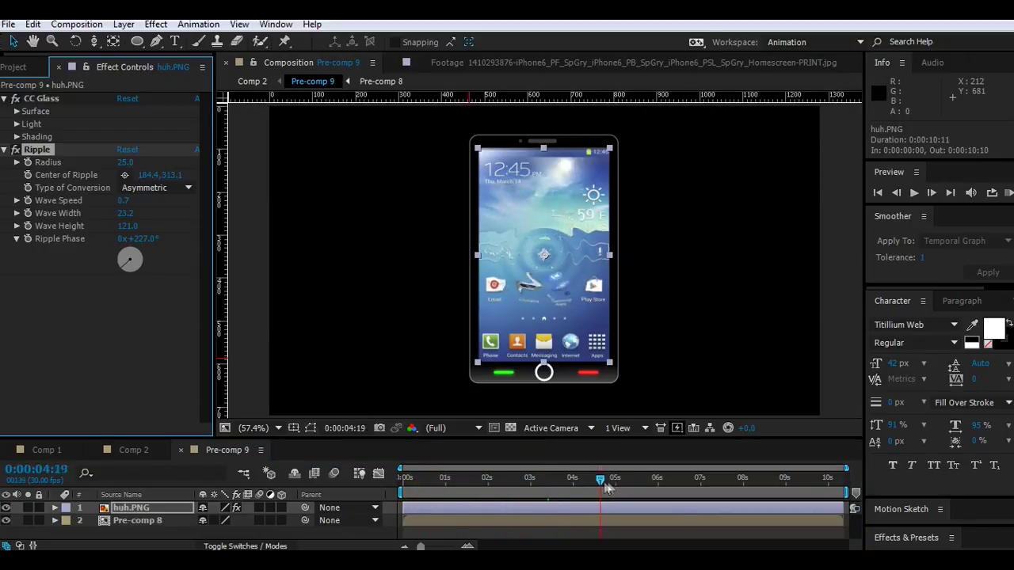
Return to Comp 2 and play the tilted phone scene with its rippling screen.
click(134, 450)
mouse_move(432, 477)
mouse_down()
mouse_move(564, 485)
mouse_move(485, 488)
mouse_move(566, 482)
mouse_up()
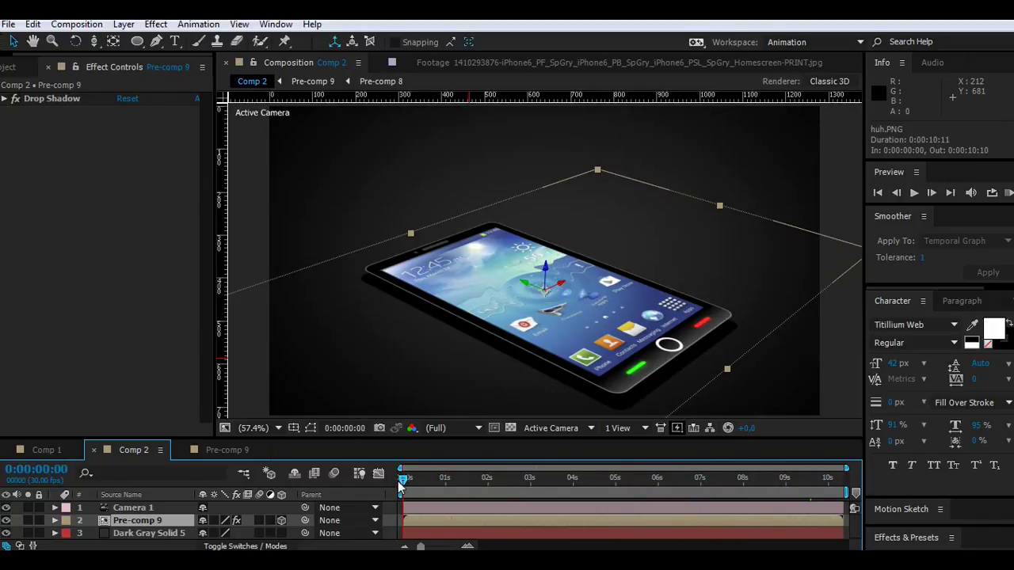
key(space)
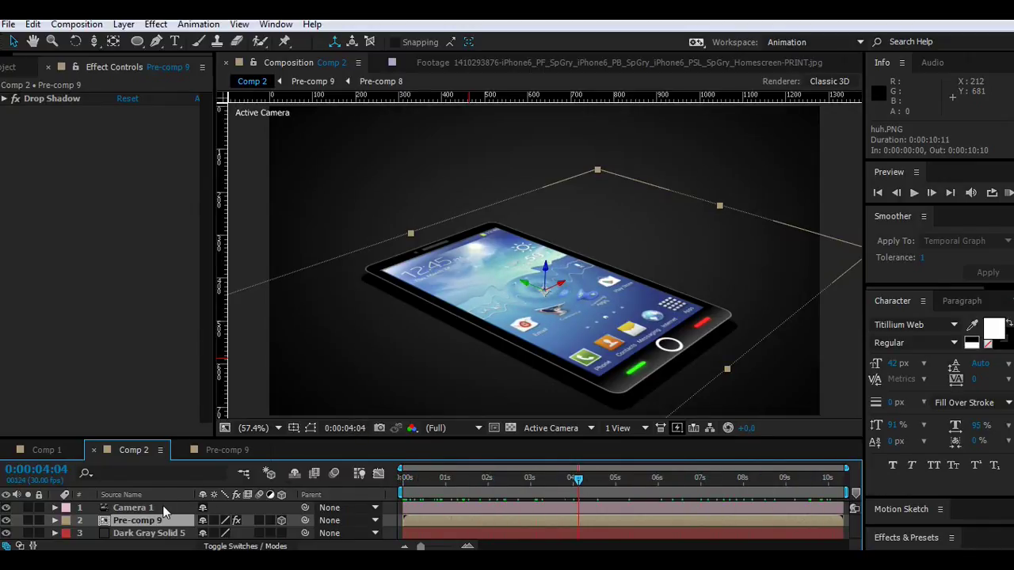
Save the project and add a Point light to Comp 2.
click(8, 23)
click(45, 131)
click(123, 24)
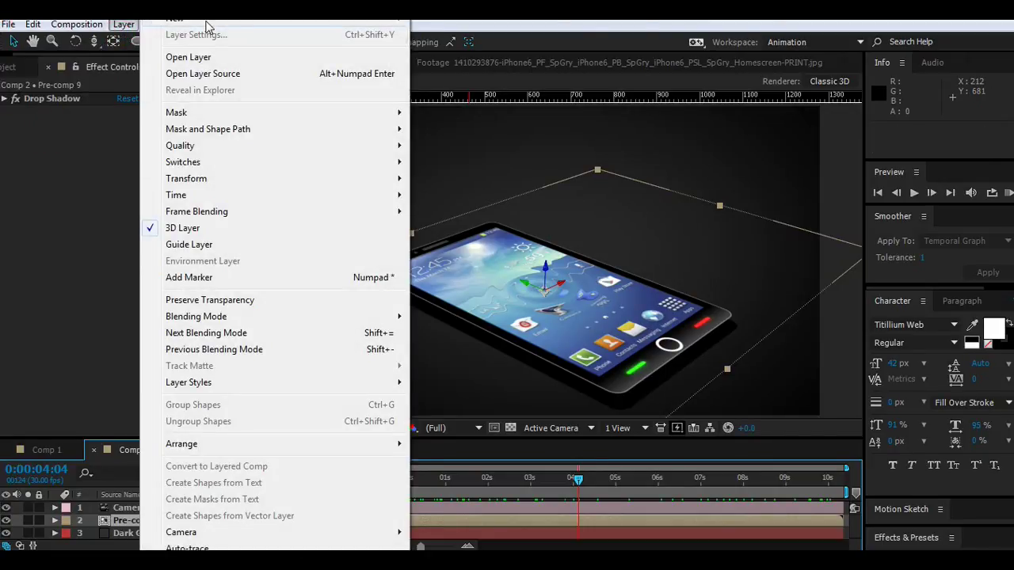
mouse_move(190, 17)
click(443, 51)
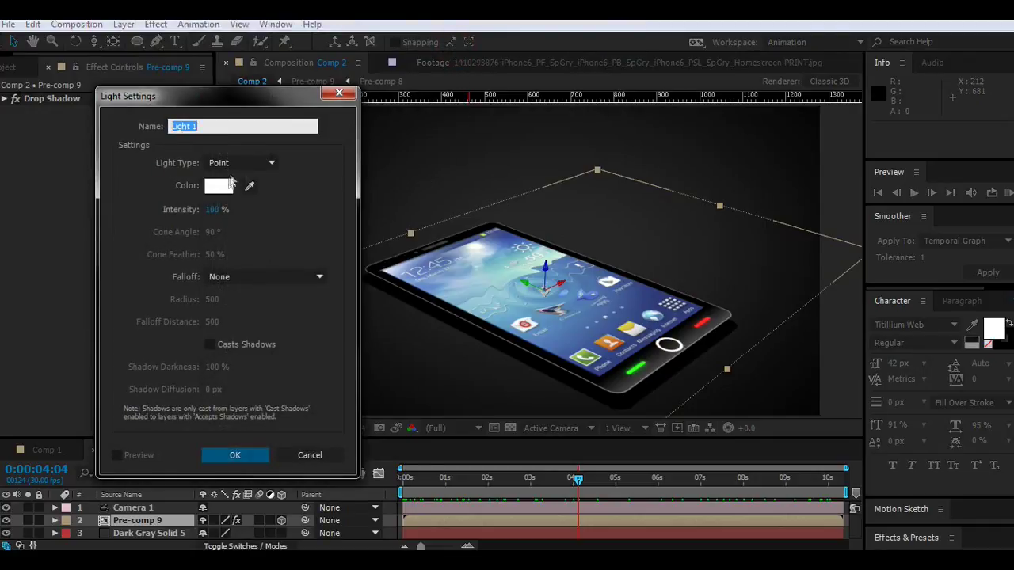
click(235, 455)
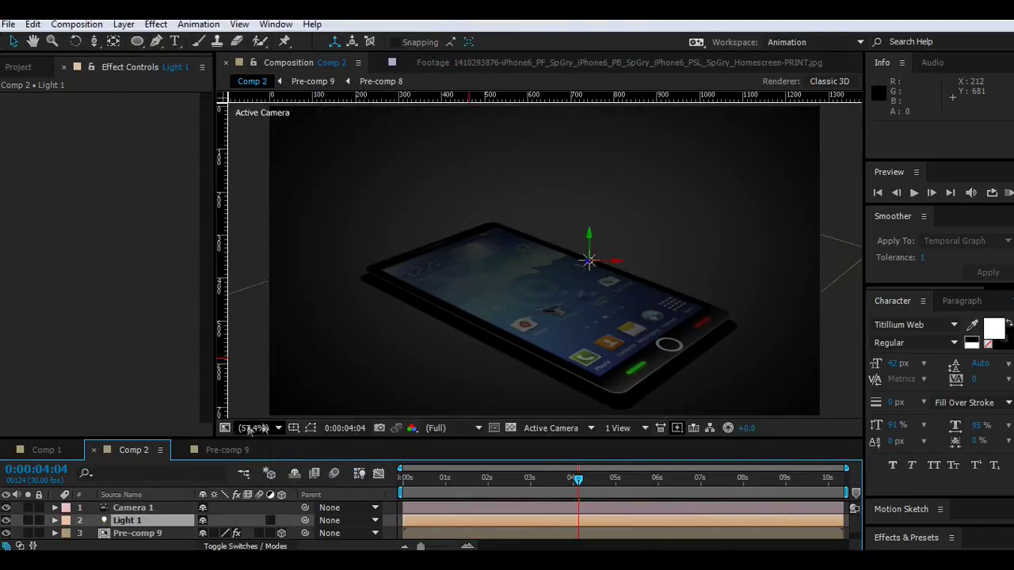
scroll(459, 335, down, 1)
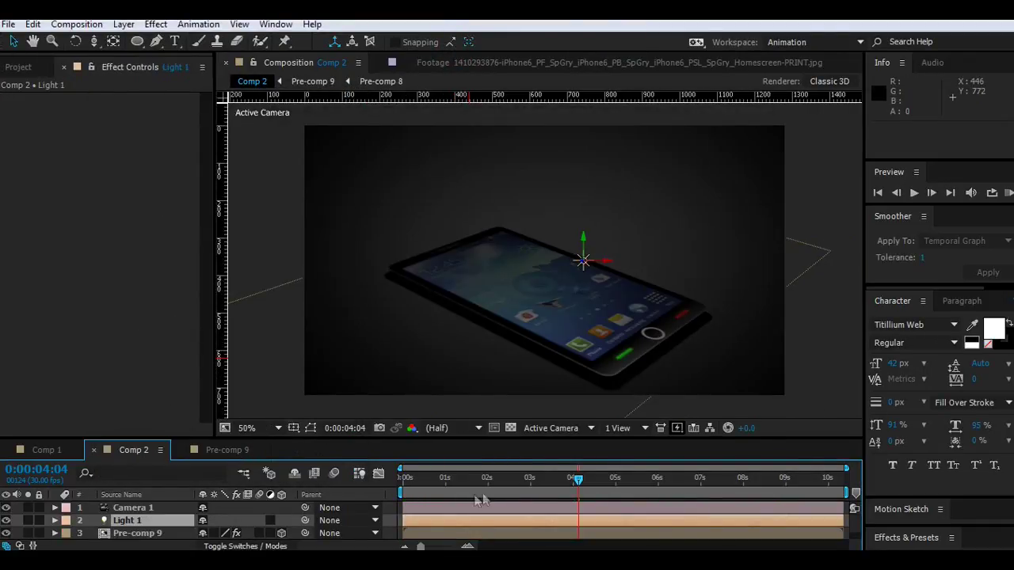
Raise Light 1 above the phone to 693.3, -113.3, -511.6 and fit the view up to 100%.
mouse_move(586, 244)
mouse_down()
mouse_move(580, 324)
mouse_move(593, 306)
mouse_move(587, 161)
mouse_move(600, 334)
mouse_move(605, 192)
mouse_up()
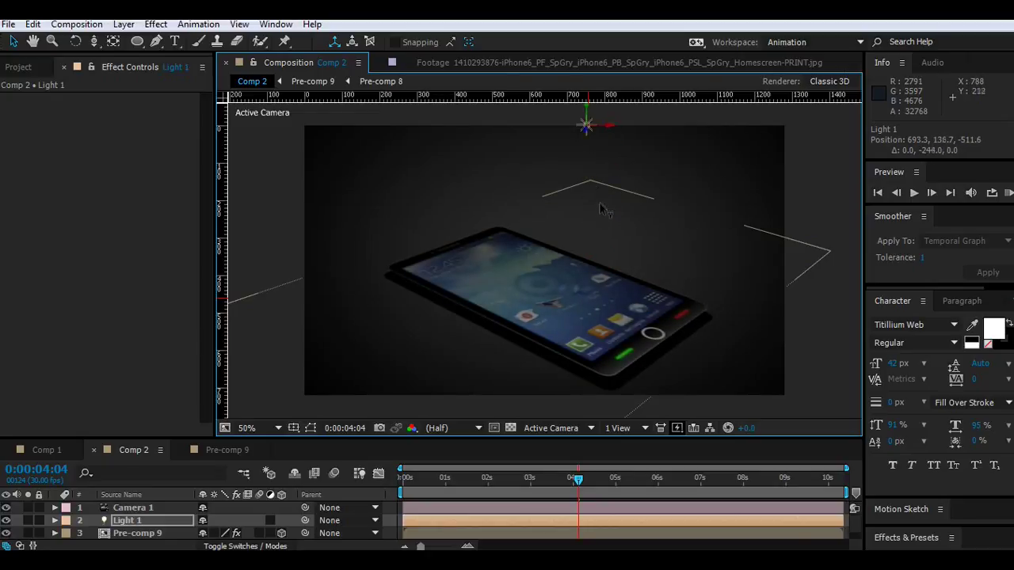
click(6, 521)
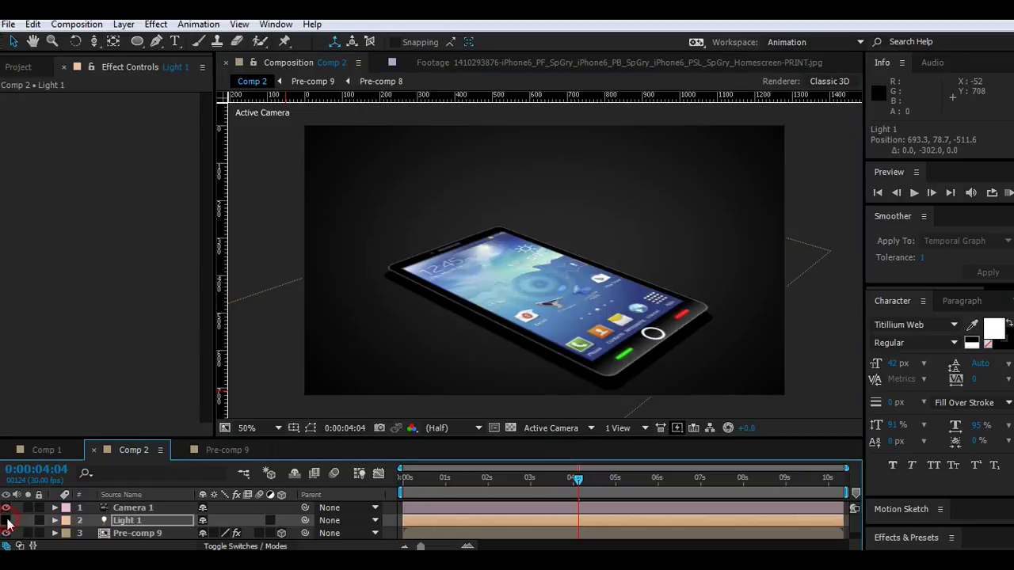
click(7, 520)
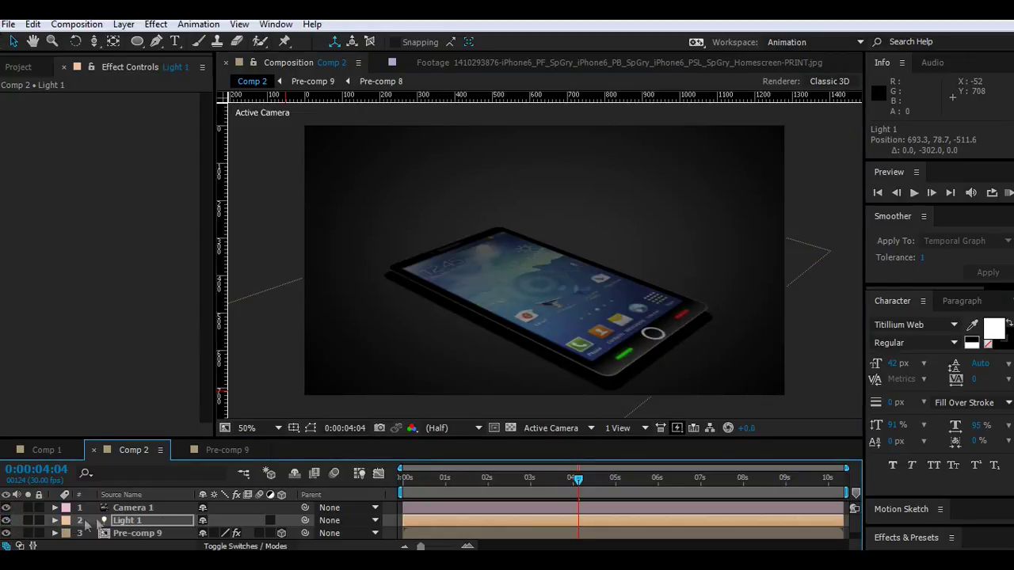
click(127, 520)
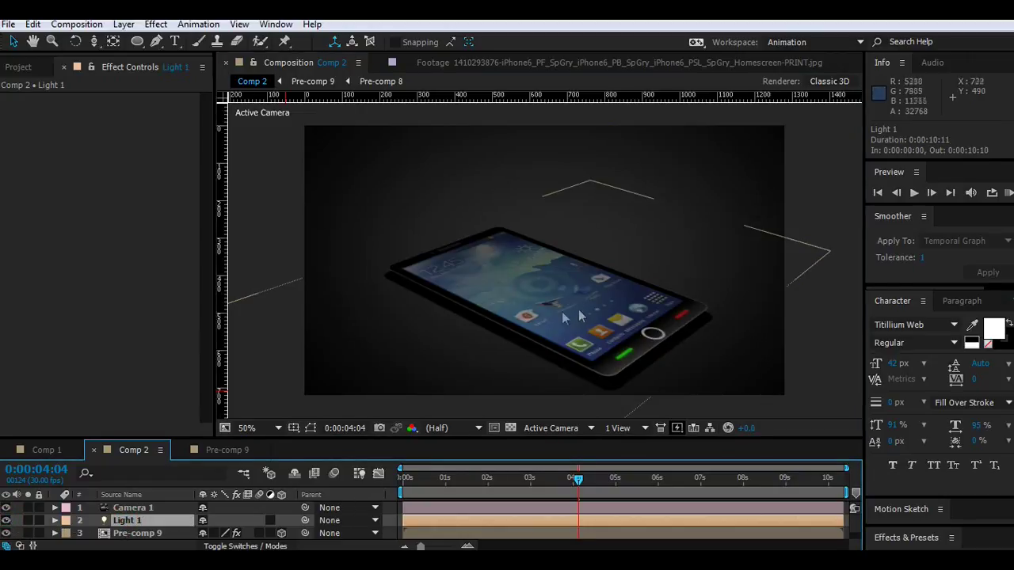
key(comma)
mouse_move(565, 165)
mouse_down()
mouse_move(566, 112)
mouse_move(561, 146)
mouse_move(561, 126)
mouse_up()
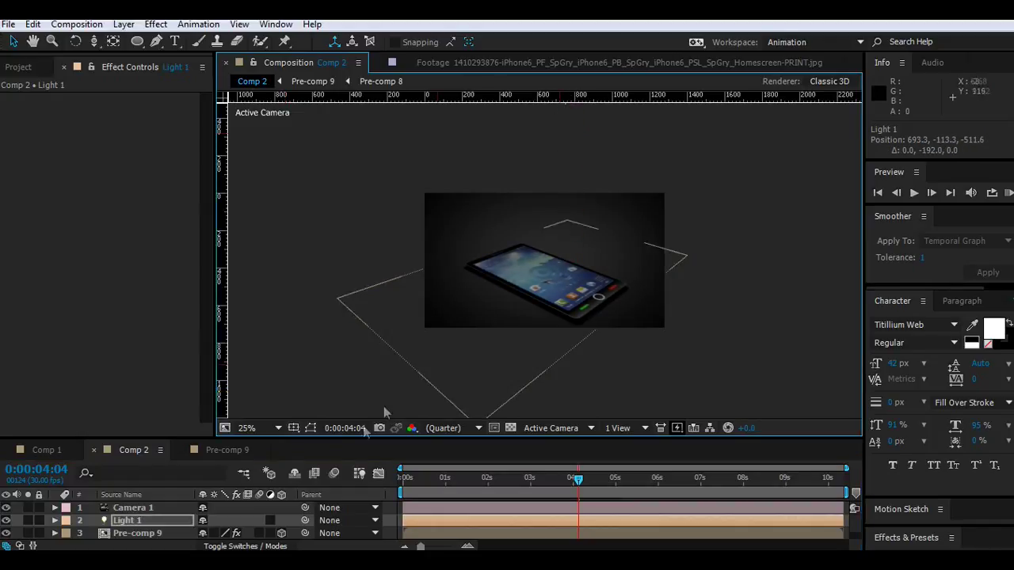
click(279, 428)
click(277, 173)
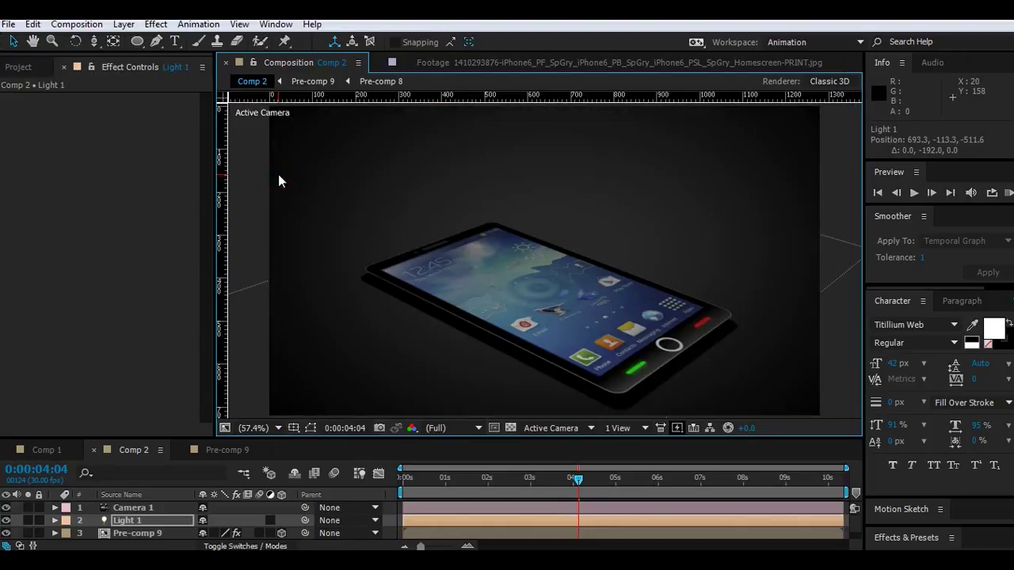
mouse_move(404, 479)
mouse_down()
mouse_move(776, 495)
mouse_move(388, 503)
mouse_up()
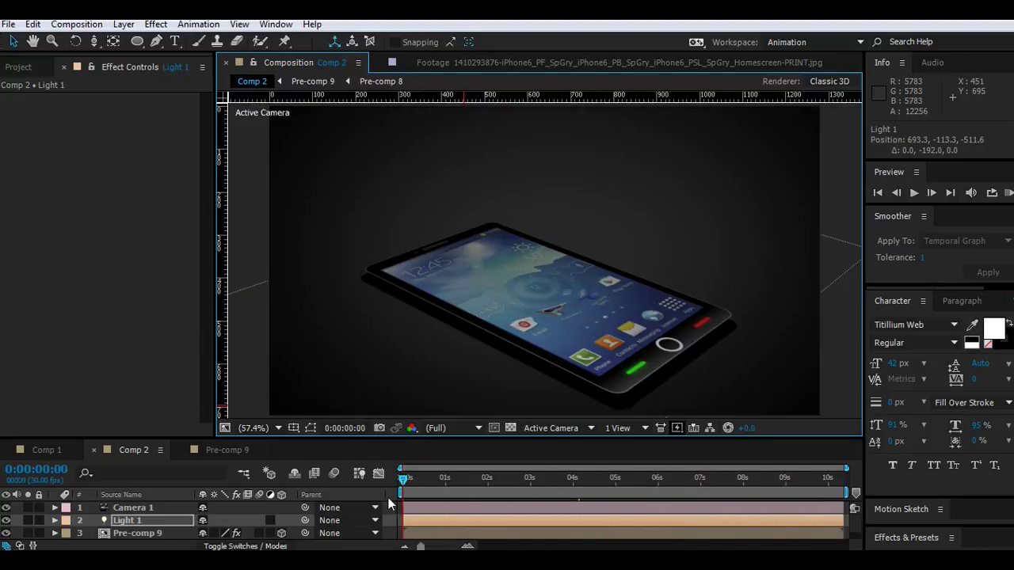
RAM-preview the lit phone scene, then end the work area at 0:00:05:09.
click(1008, 193)
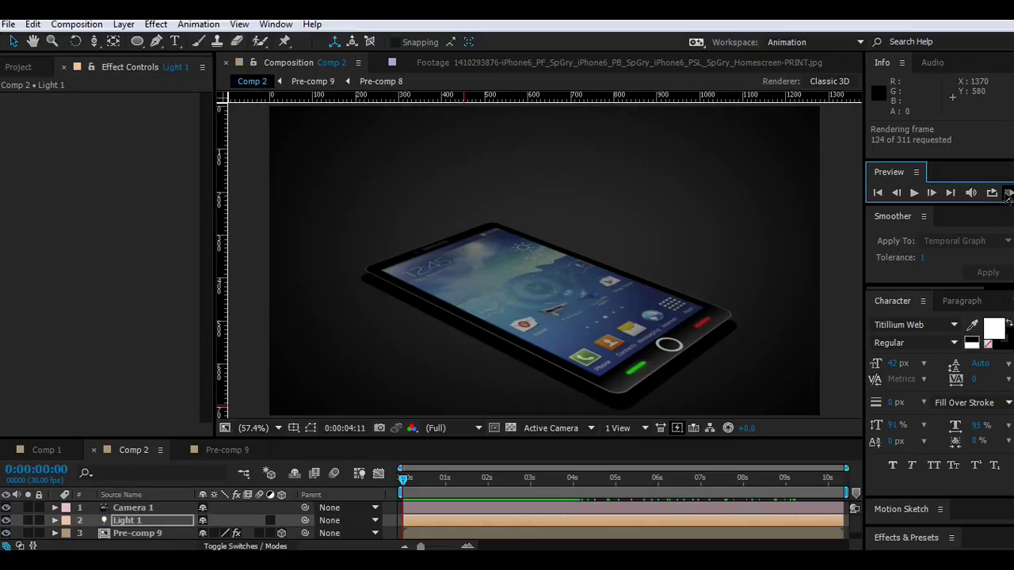
click(1008, 196)
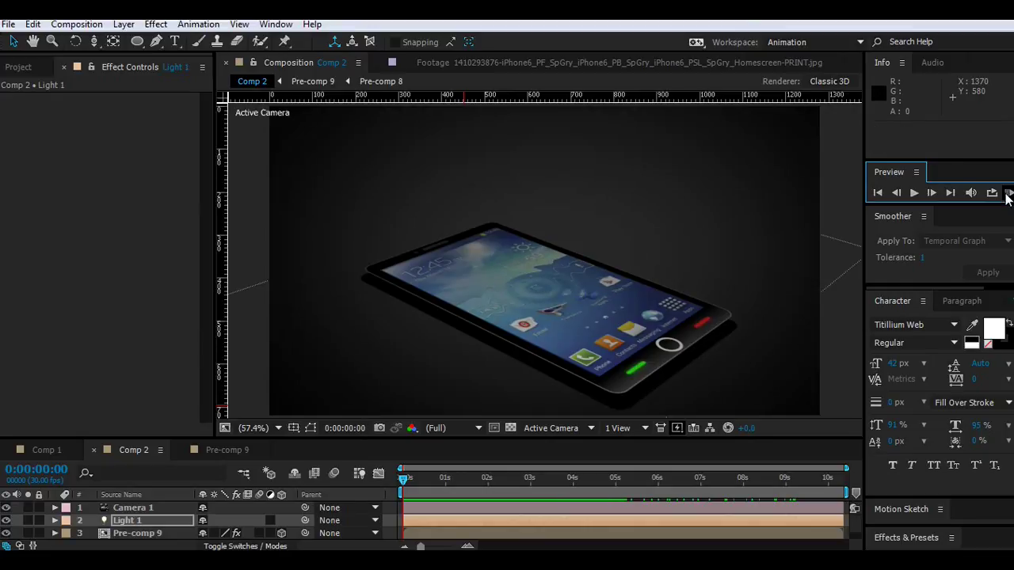
drag(633, 478, 628, 479)
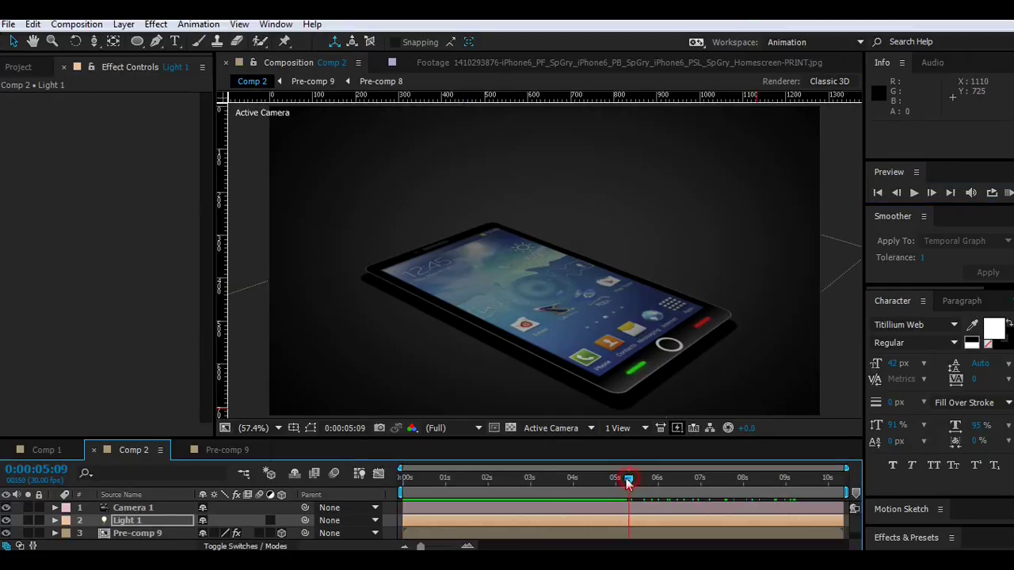
key(n)
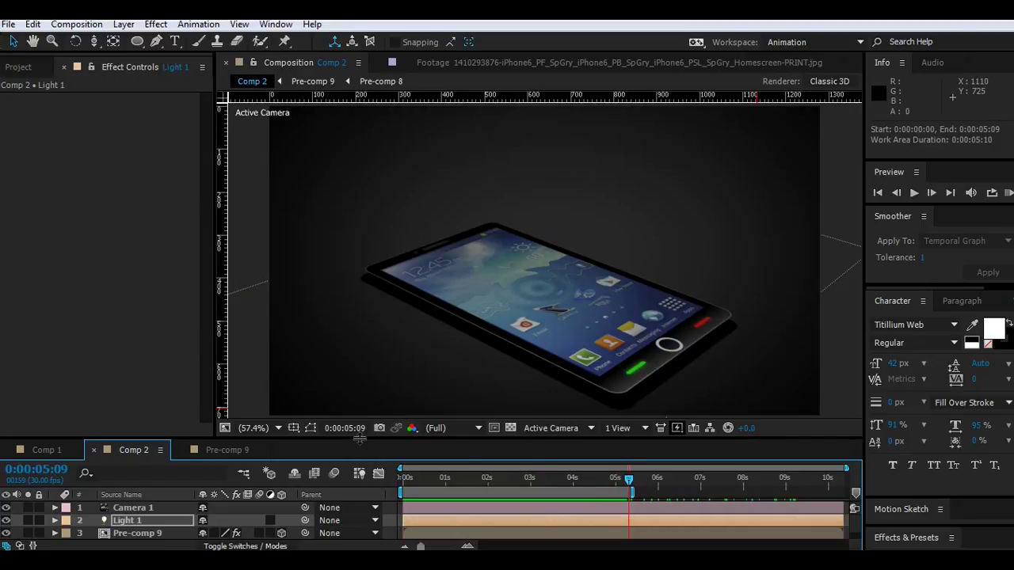
drag(362, 438, 362, 414)
Add a Camera 1 Position keyframe at the start of the timeline at z -1354.2.
click(405, 458)
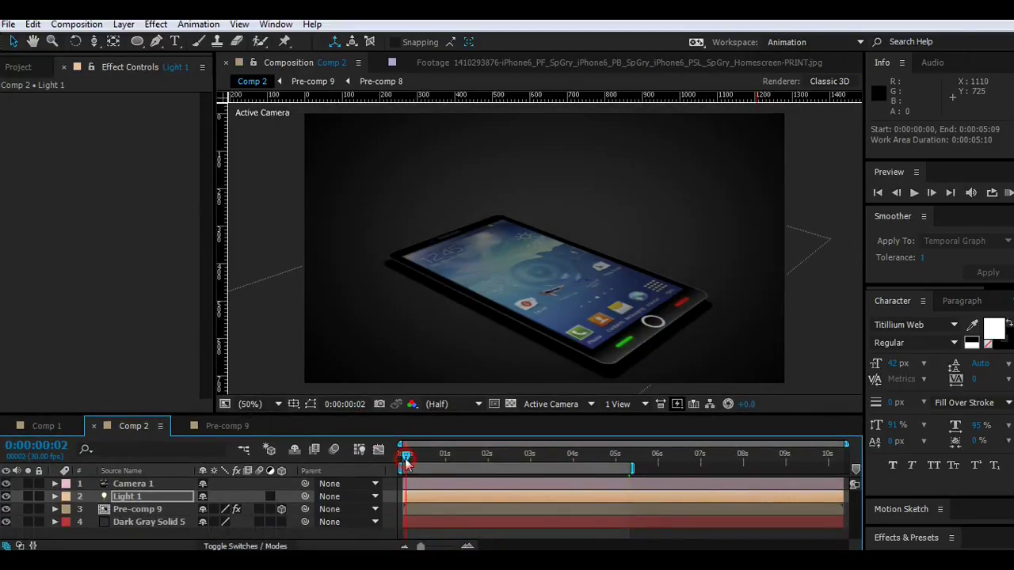
click(148, 484)
drag(409, 460, 403, 460)
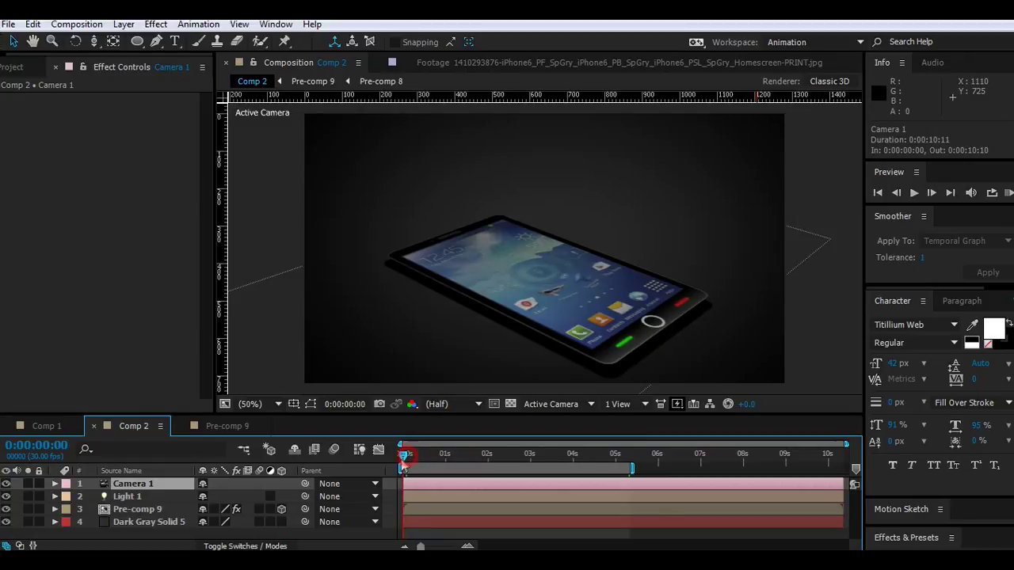
key(alt+shift+p)
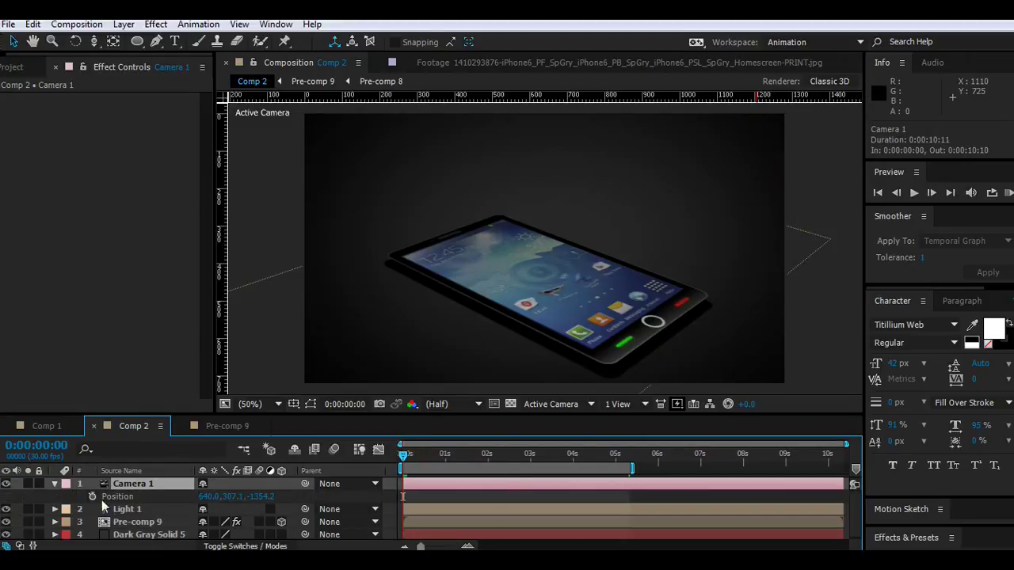
click(95, 42)
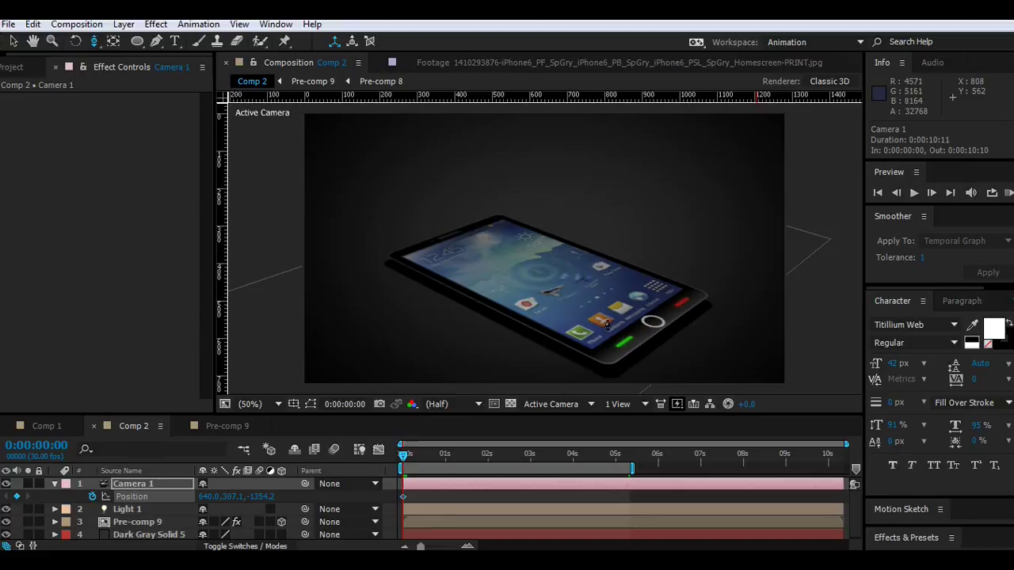
drag(555, 291, 588, 125)
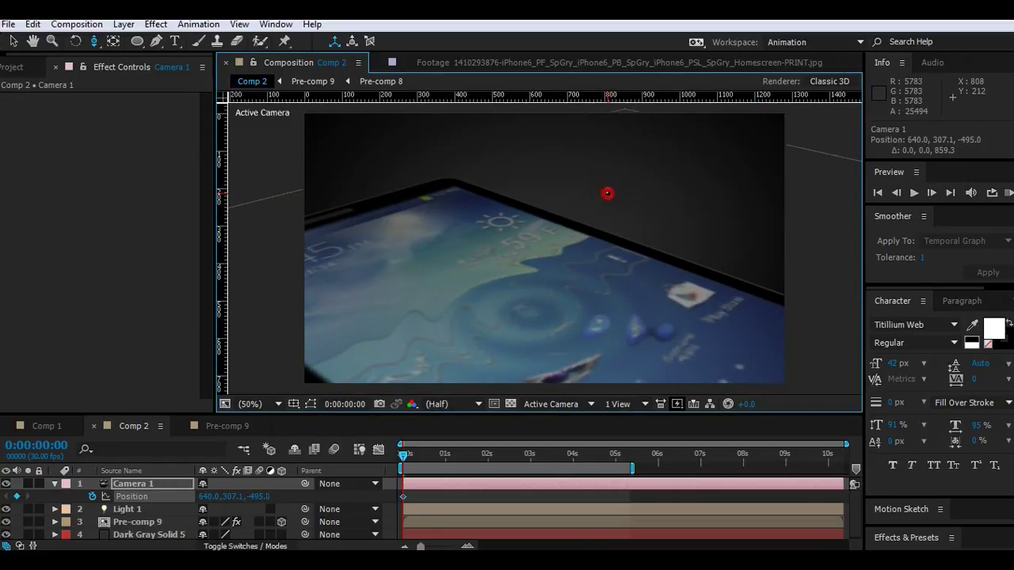
drag(607, 194, 602, 301)
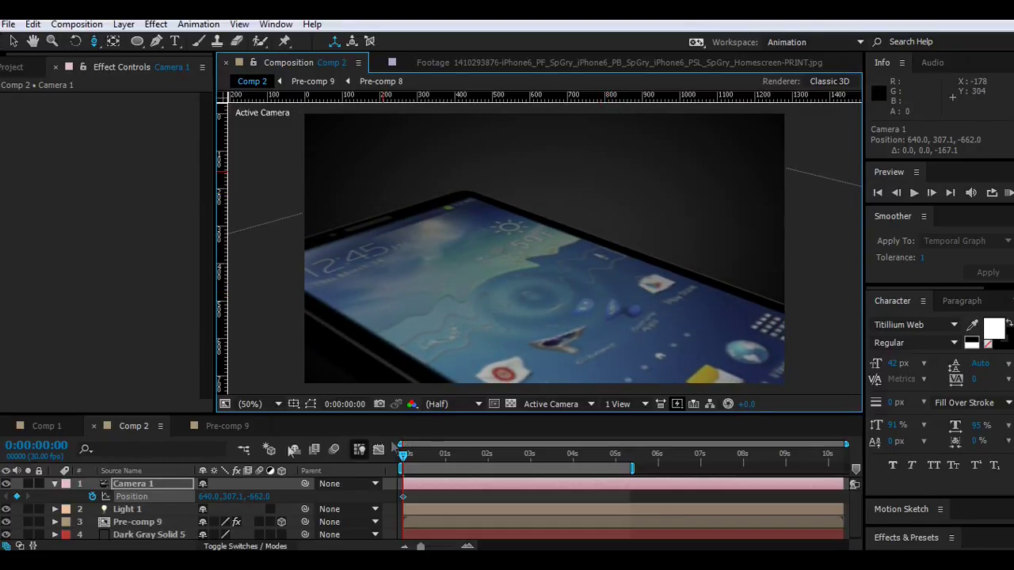
key(ctrl+z)
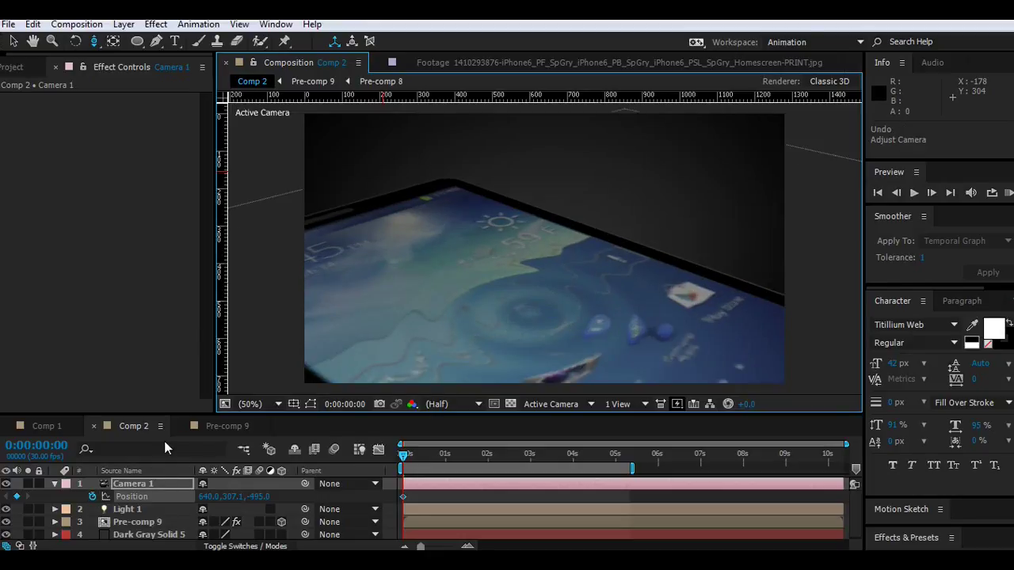
Push Camera 1 closer to the phone later in time and inspect its Position curves.
drag(403, 453, 532, 463)
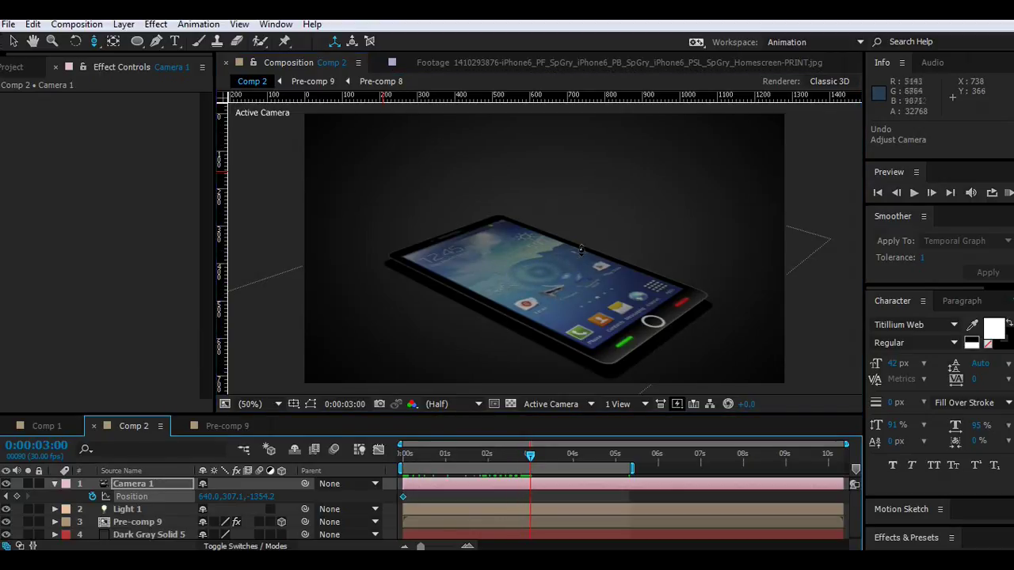
drag(570, 252, 527, 155)
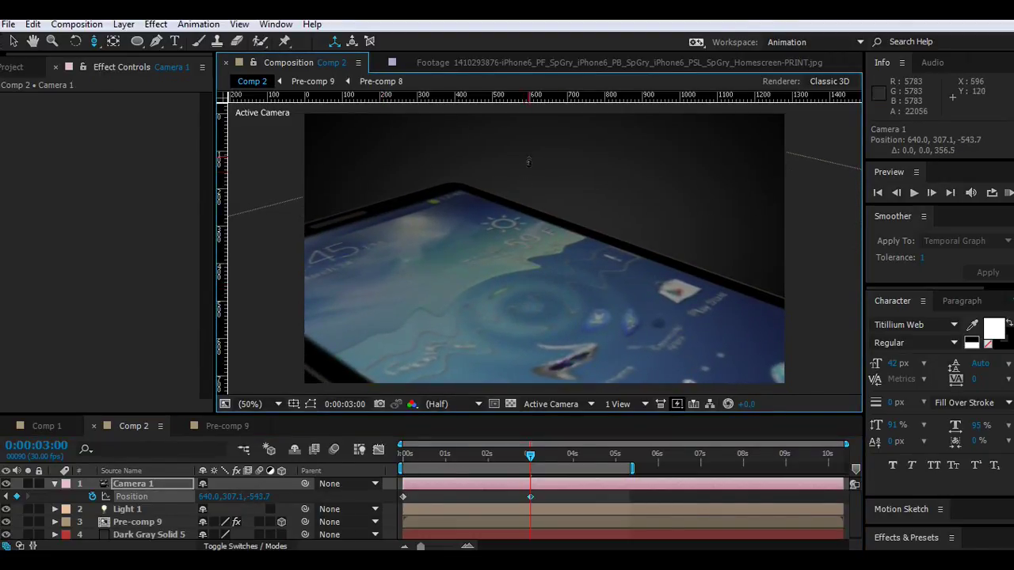
mouse_move(532, 467)
mouse_down()
mouse_move(467, 473)
mouse_move(596, 470)
mouse_move(398, 485)
mouse_up()
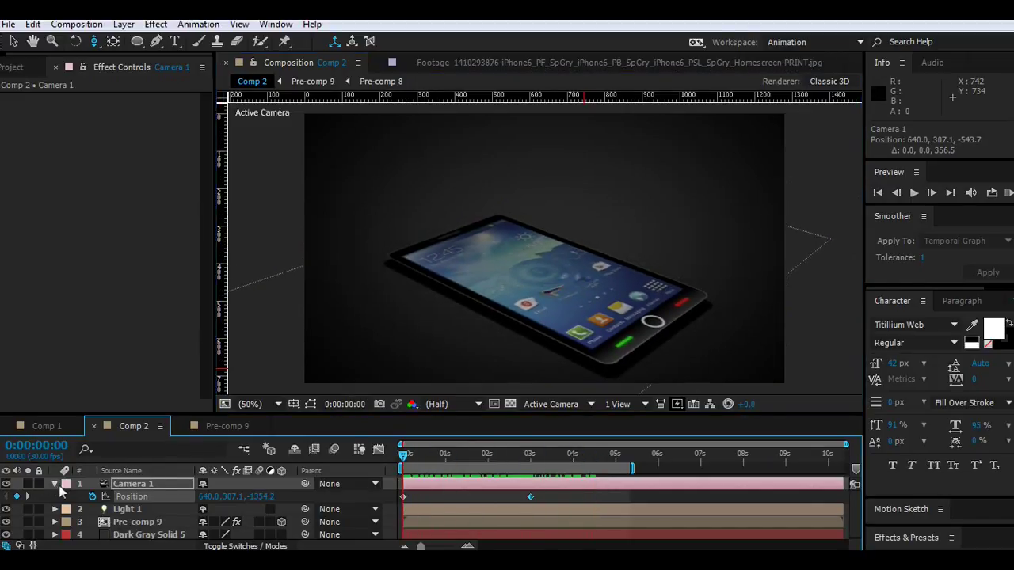
click(378, 450)
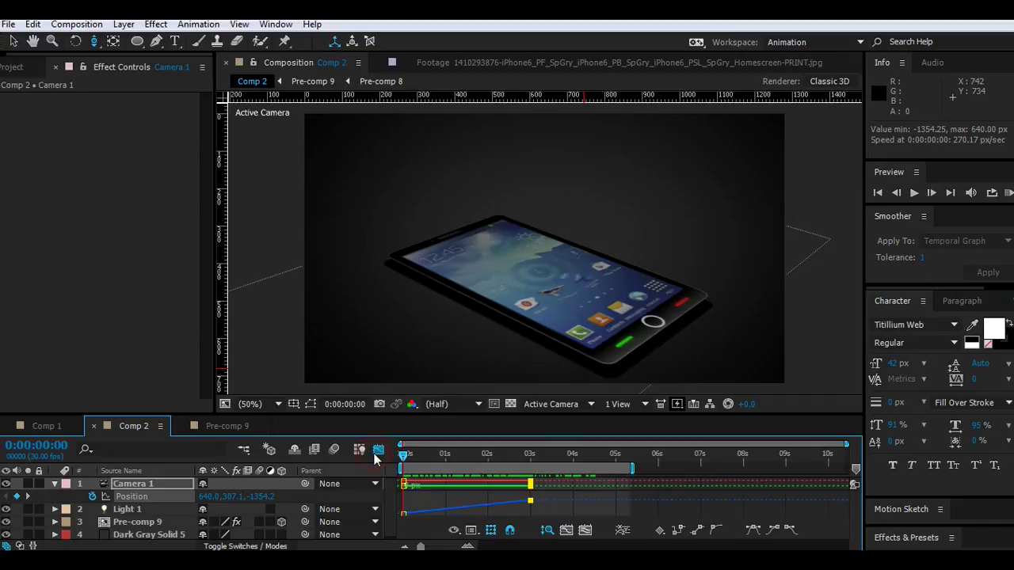
click(379, 450)
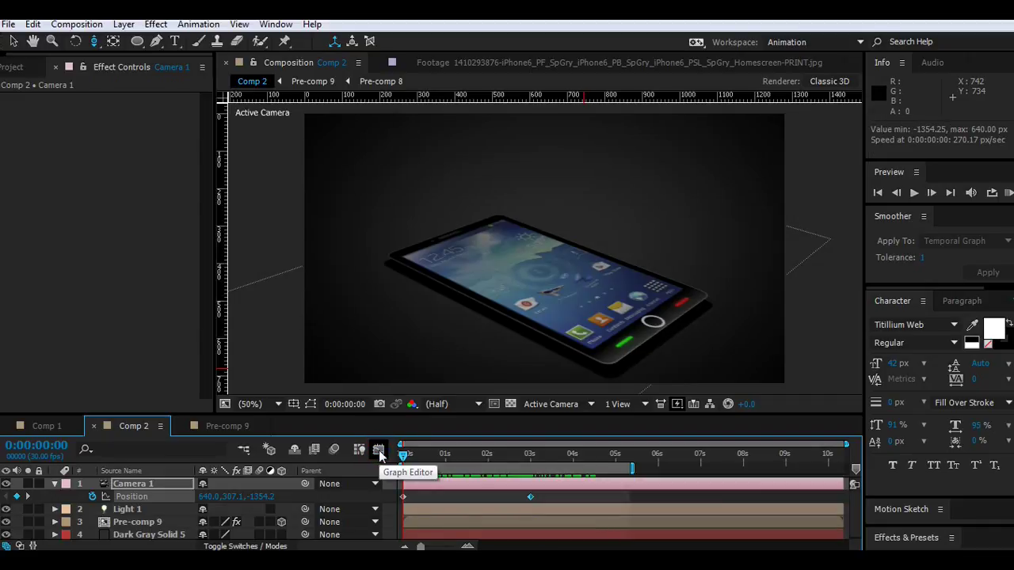
click(378, 450)
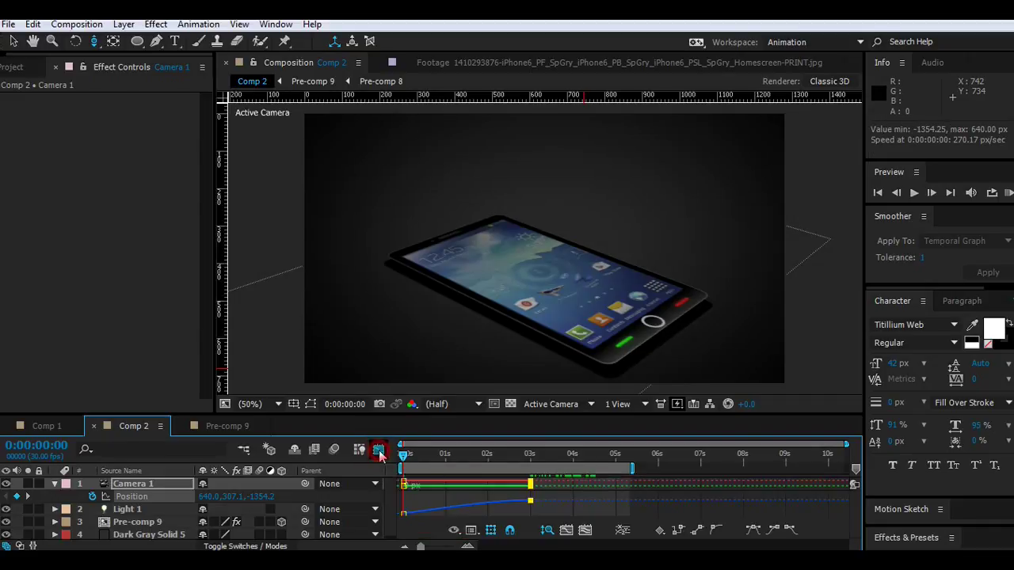
click(378, 450)
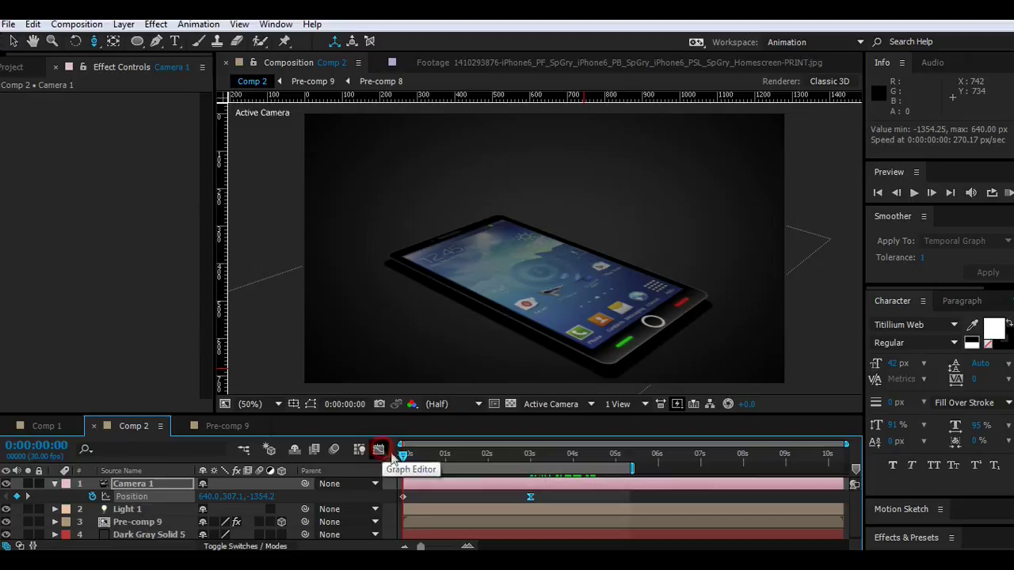
In Pre-comp 9, add a PHOTOBOTS text layer and move it to the top of the phone.
click(226, 426)
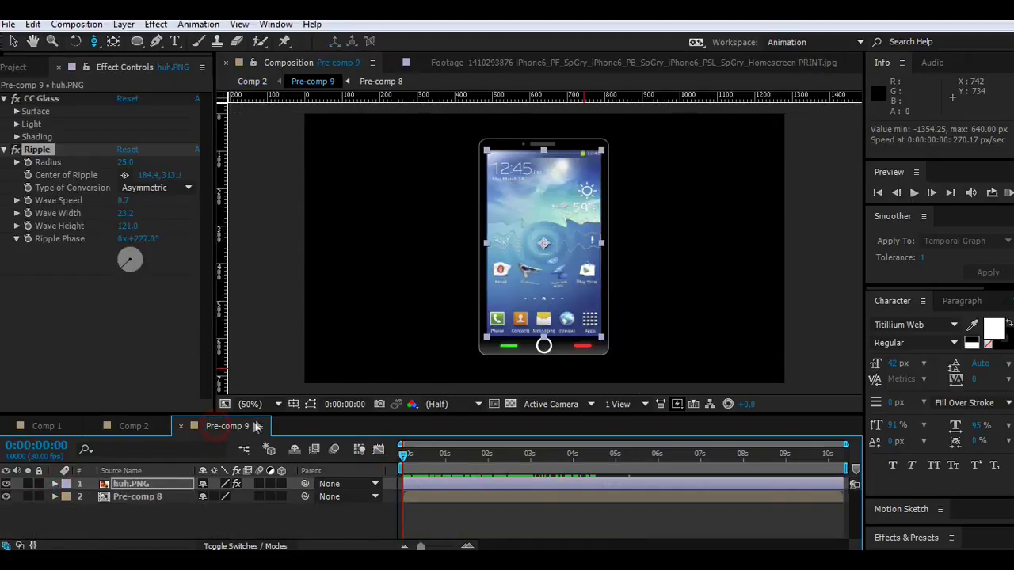
drag(314, 413, 322, 446)
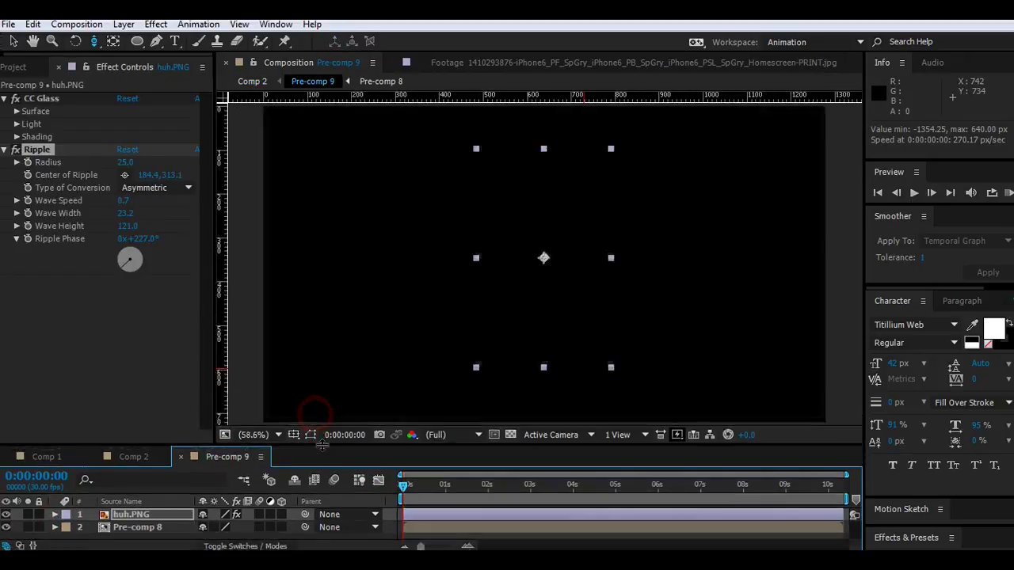
click(123, 24)
mouse_move(165, 26)
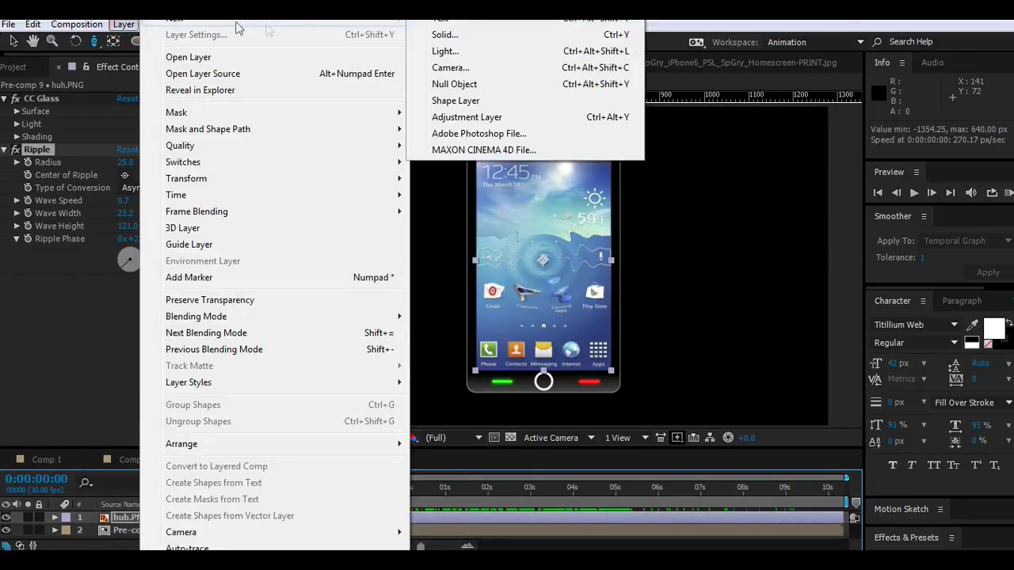
click(420, 24)
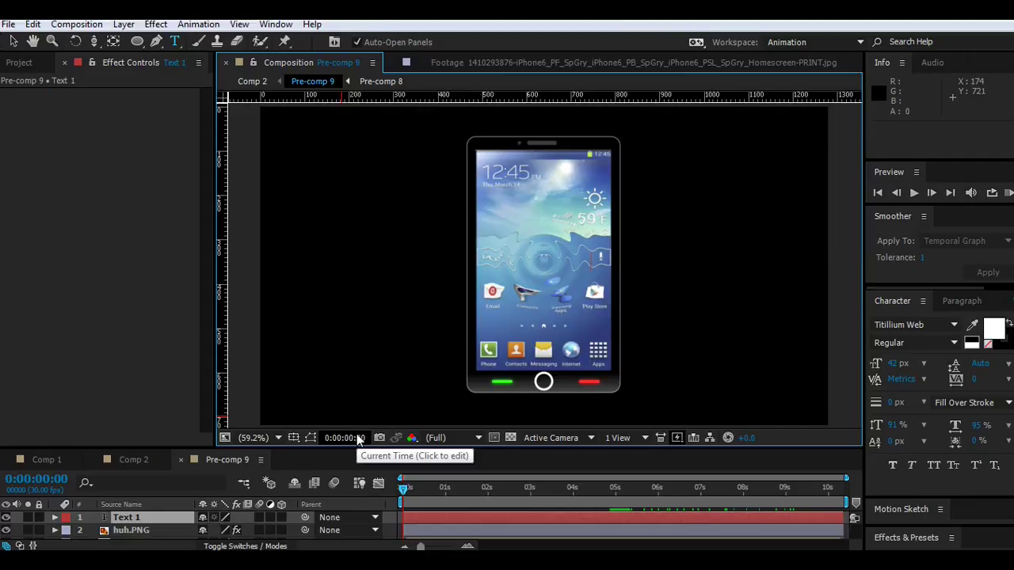
text(PHOTOBOTS)
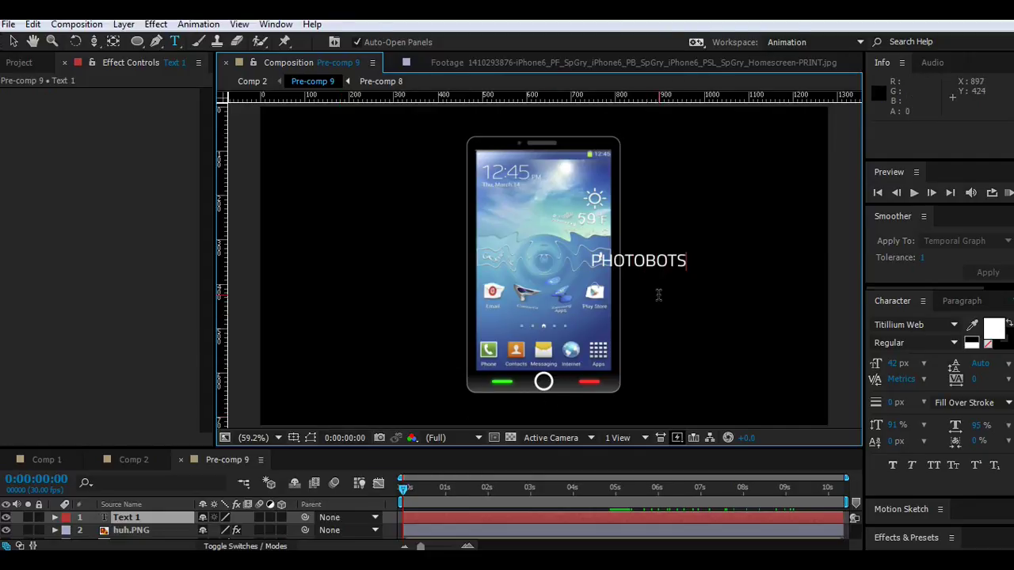
click(138, 515)
click(14, 41)
mouse_move(630, 269)
mouse_down()
mouse_move(545, 146)
mouse_move(555, 413)
mouse_up()
Make the PHOTOBOTS text 7 px Bold and position it just above the screen.
key(period)
key(period)
drag(564, 214, 565, 256)
key(v)
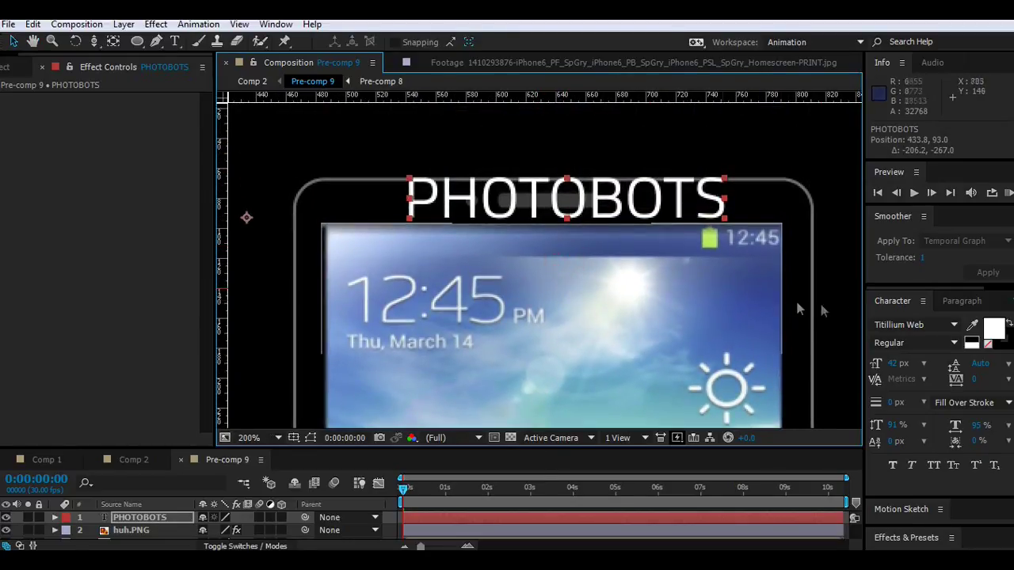
click(897, 365)
drag(897, 364, 870, 364)
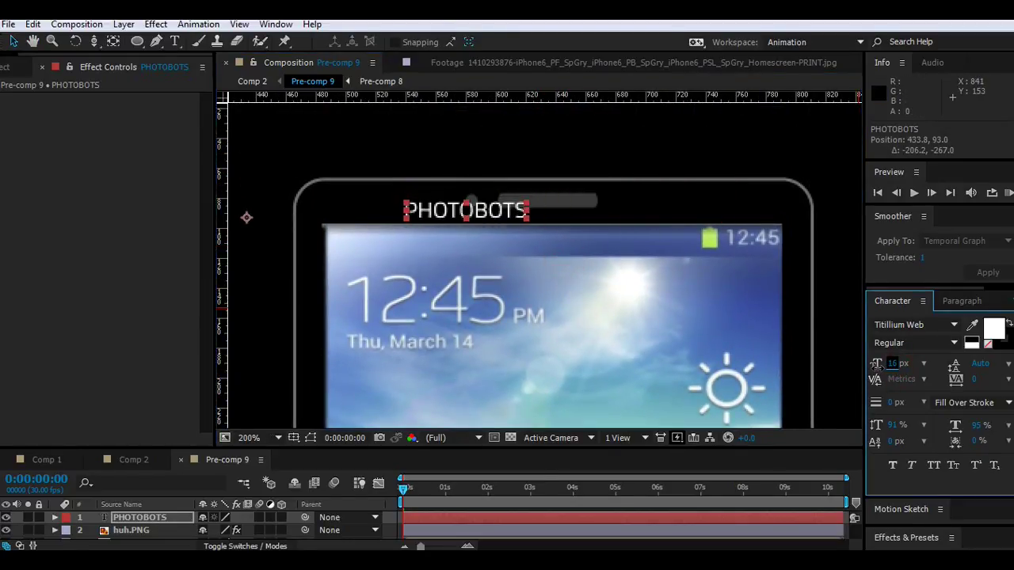
click(954, 343)
click(912, 409)
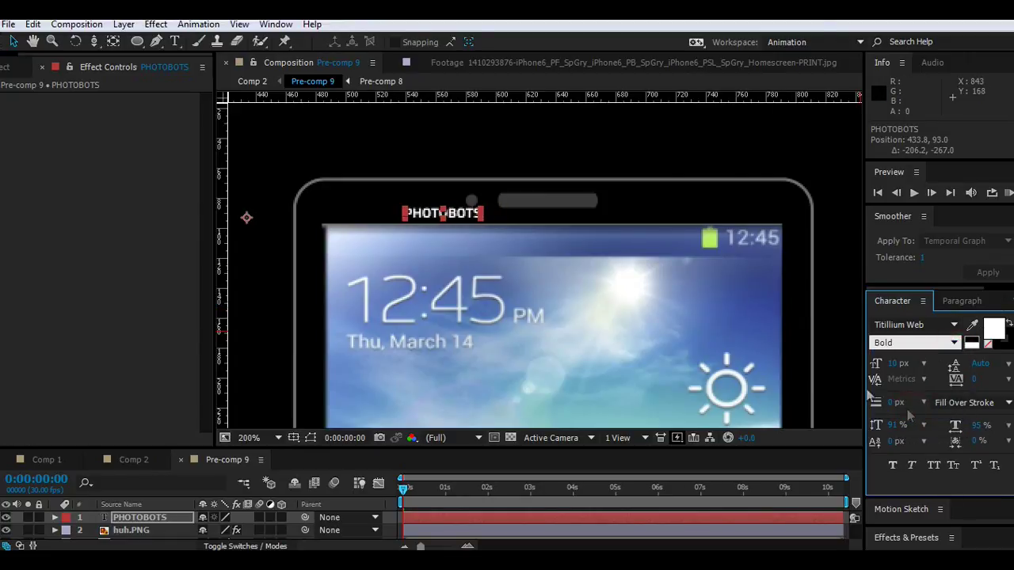
mouse_move(453, 219)
mouse_down()
mouse_move(564, 220)
mouse_move(555, 221)
mouse_up()
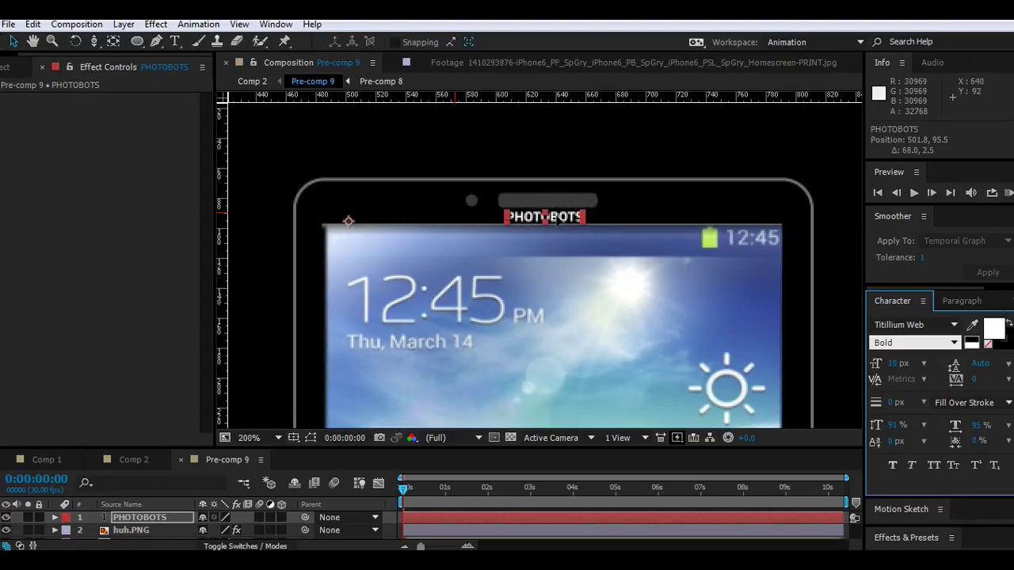
key(period)
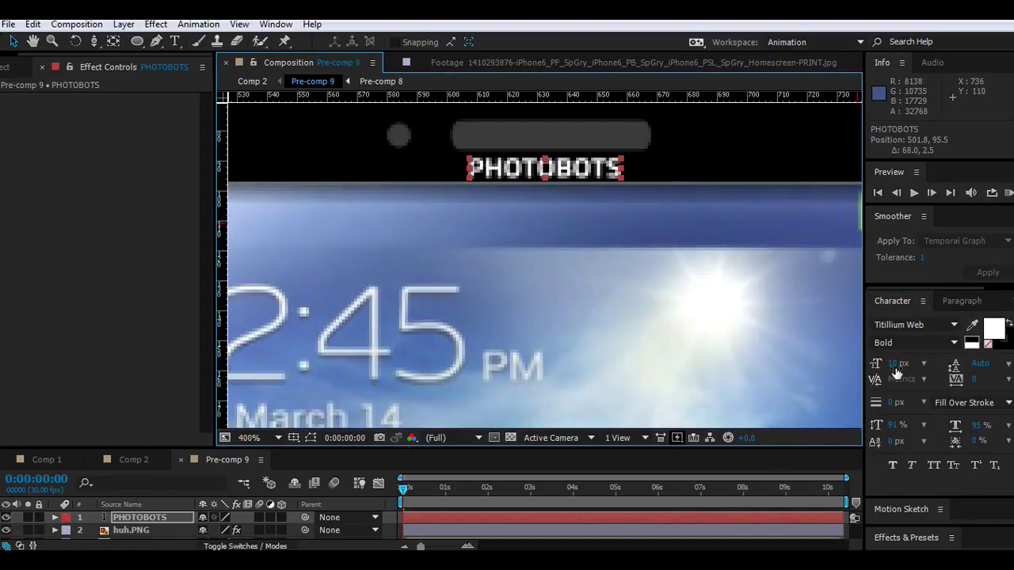
drag(895, 373, 883, 372)
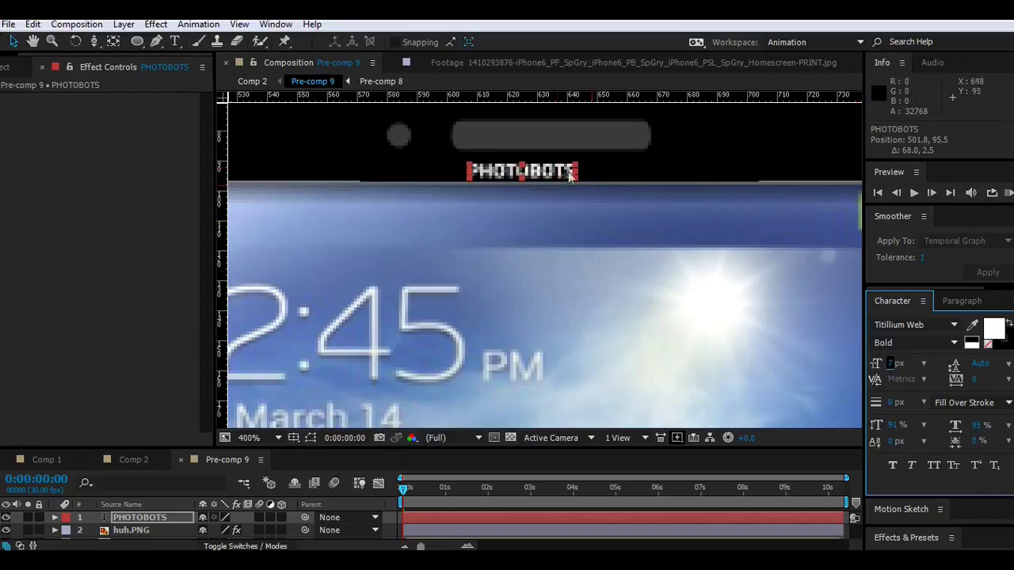
drag(570, 176, 591, 171)
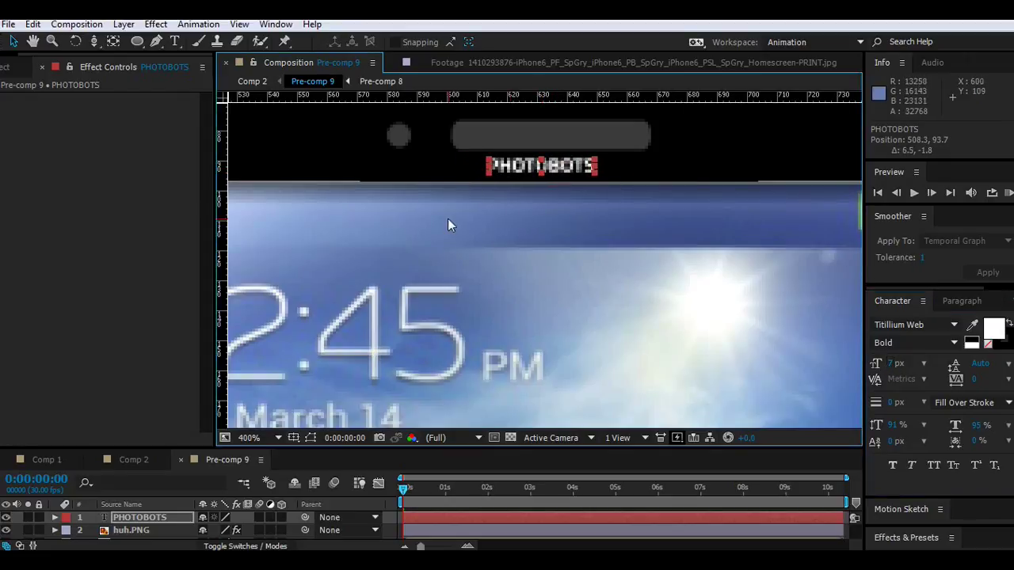
Fit the whole composition in view, then go back to Comp 2.
key(comma)
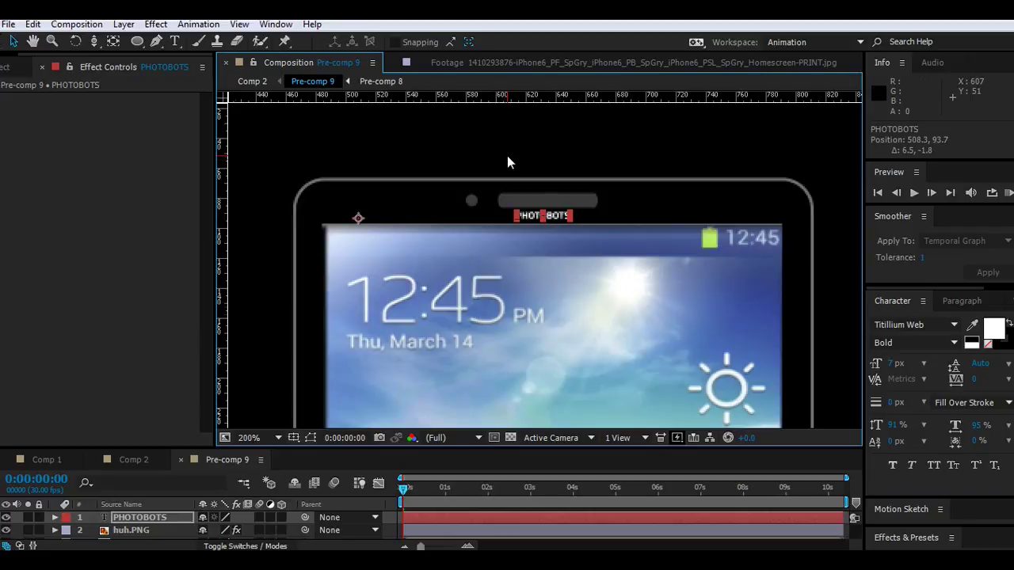
key(comma)
key(comma)
key(comma)
click(268, 435)
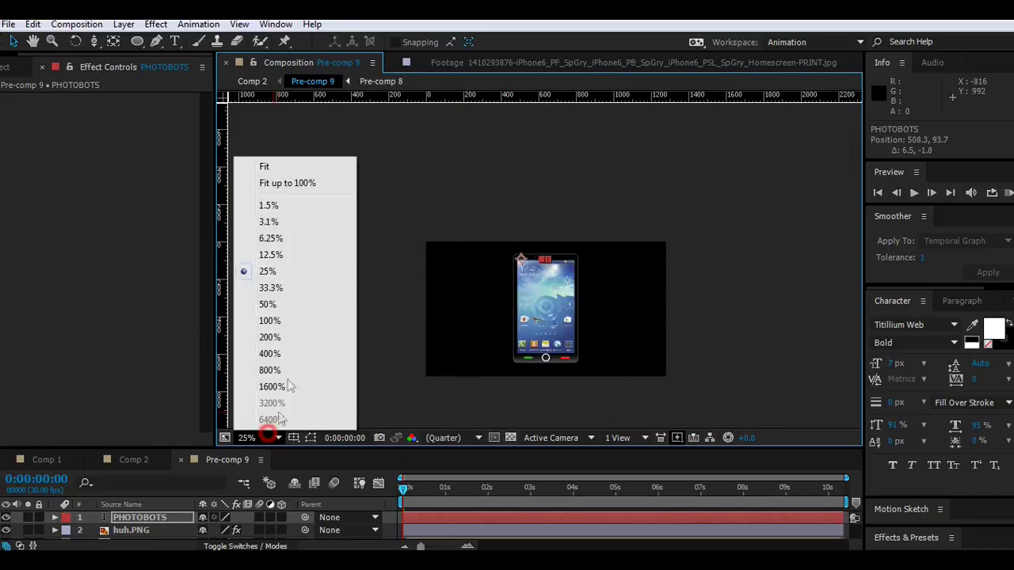
click(310, 185)
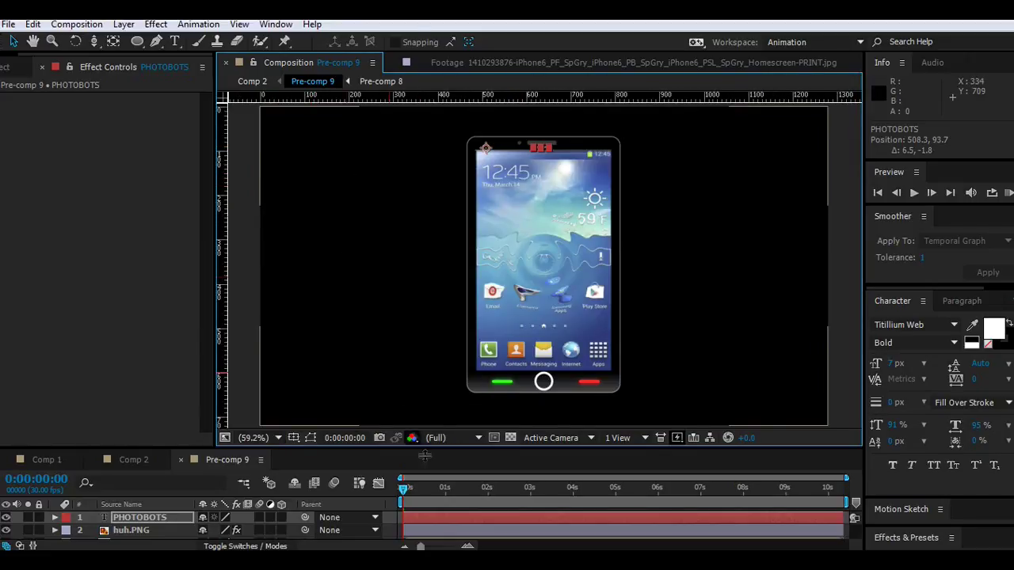
click(133, 460)
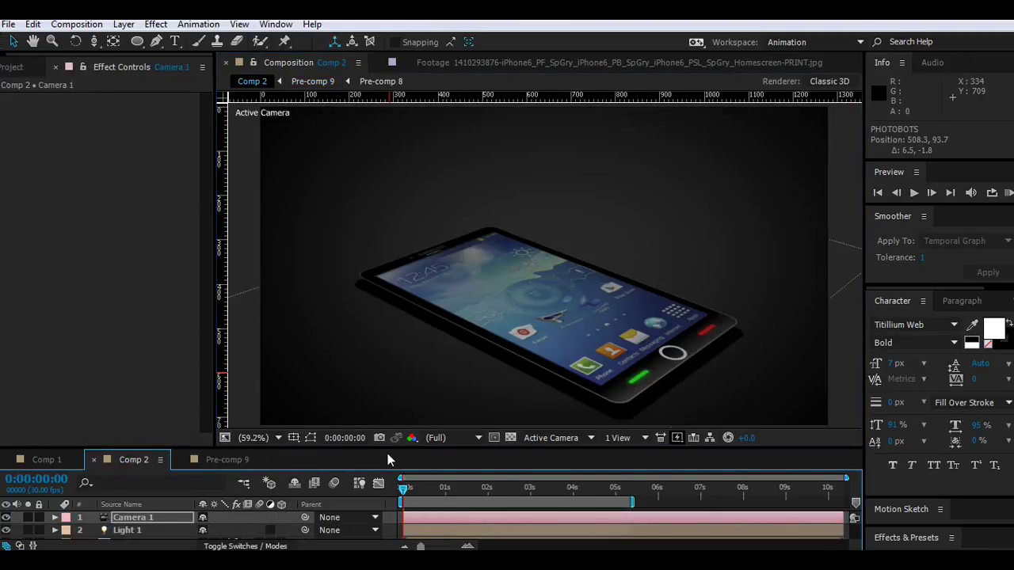
Move Camera 1's Position keyframes to about 1:28 and 5:03, then start a preview.
drag(477, 449, 488, 444)
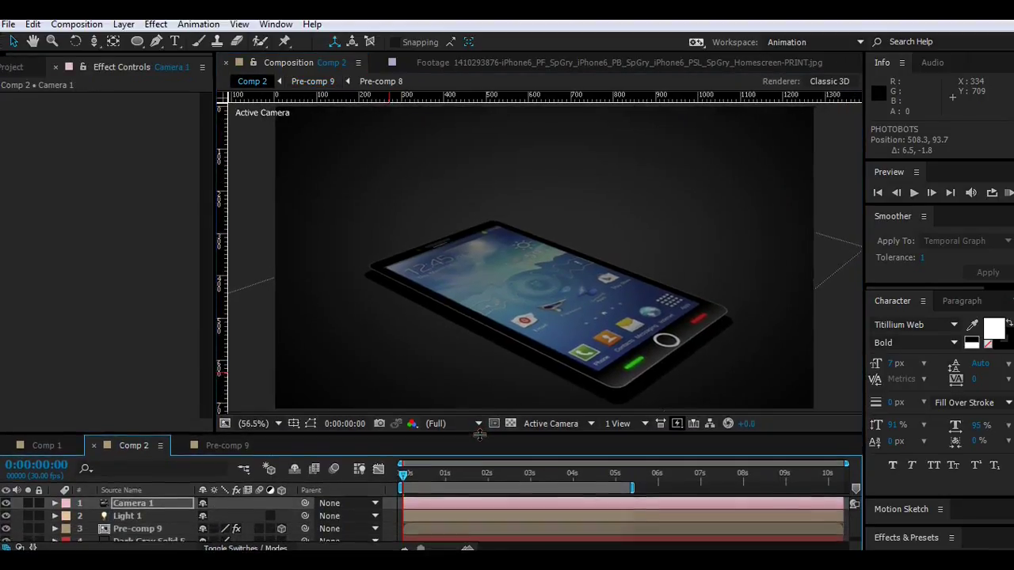
drag(488, 444, 495, 435)
mouse_move(405, 479)
mouse_down()
mouse_move(460, 482)
mouse_move(439, 482)
mouse_up()
click(172, 504)
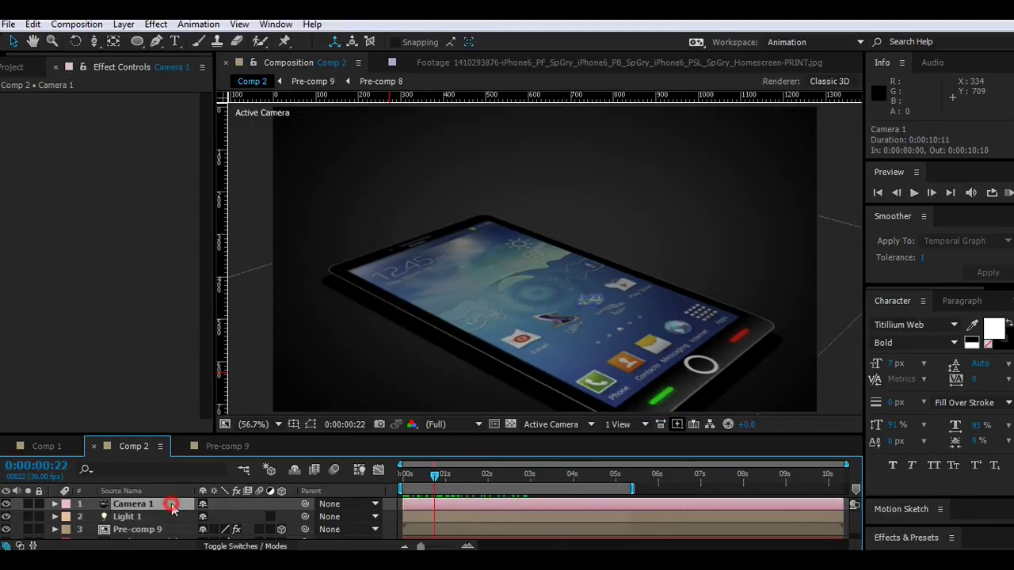
key(p)
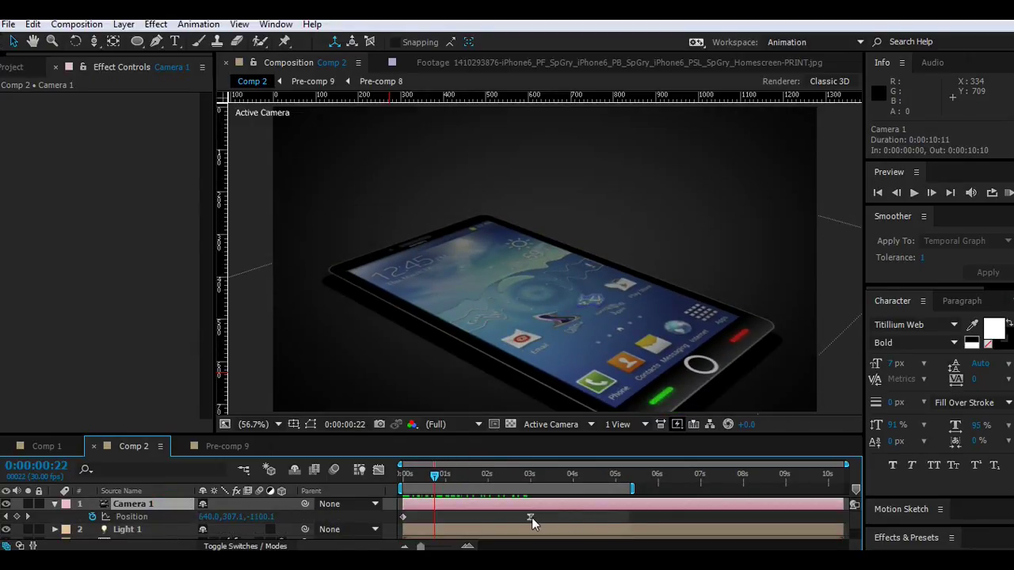
drag(532, 517, 619, 517)
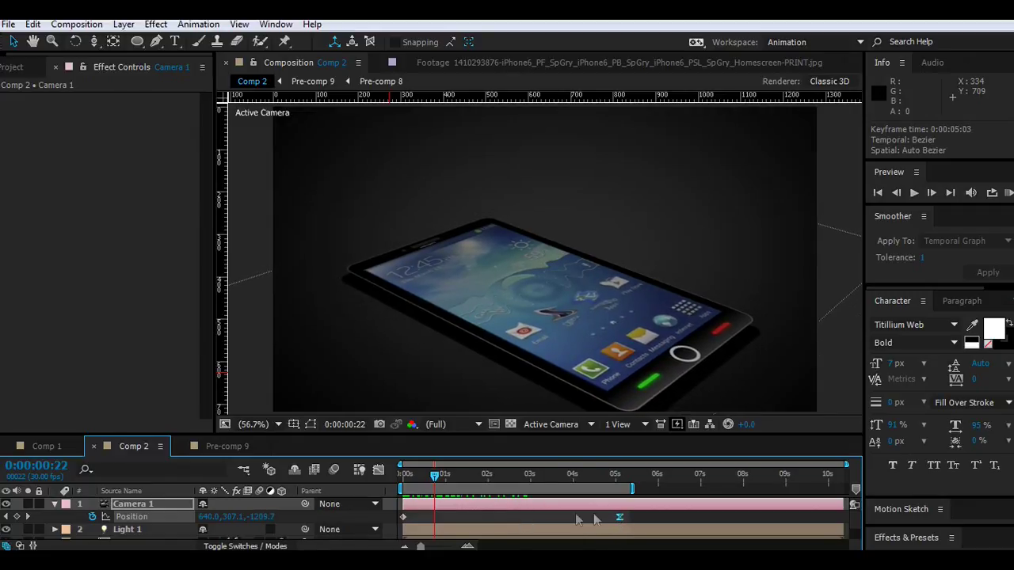
drag(404, 517, 452, 519)
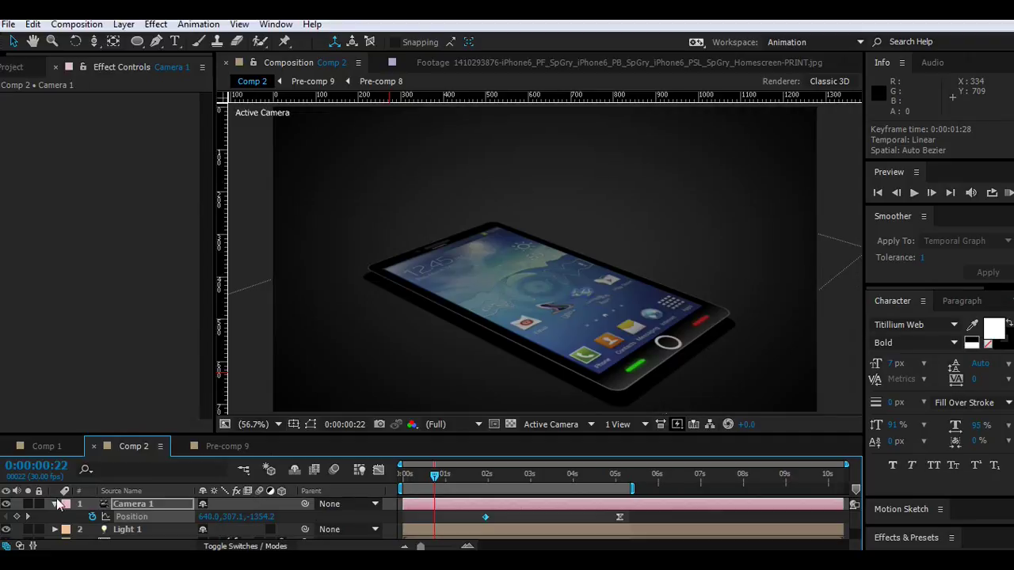
click(55, 505)
click(1008, 192)
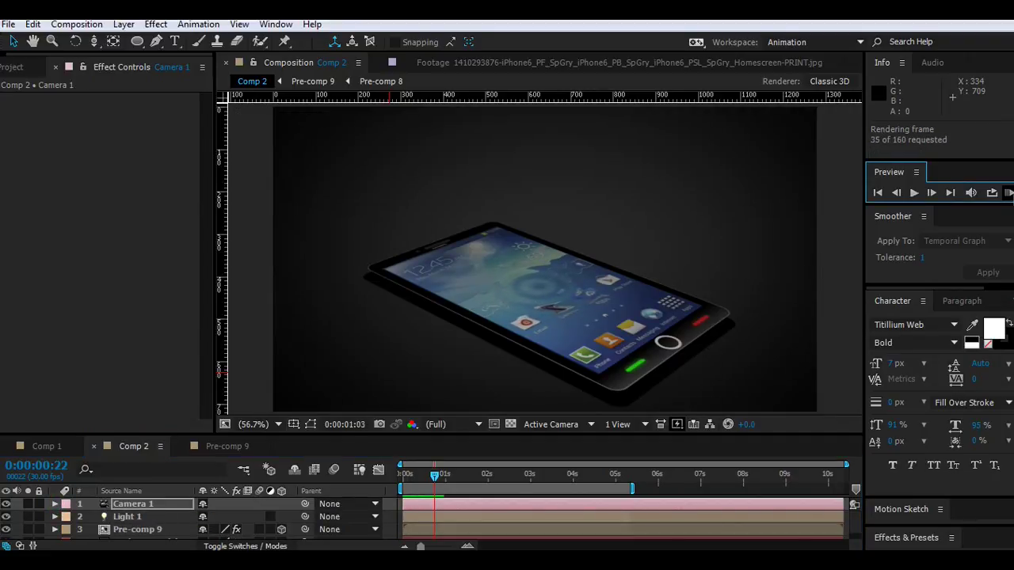
click(106, 154)
click(1008, 192)
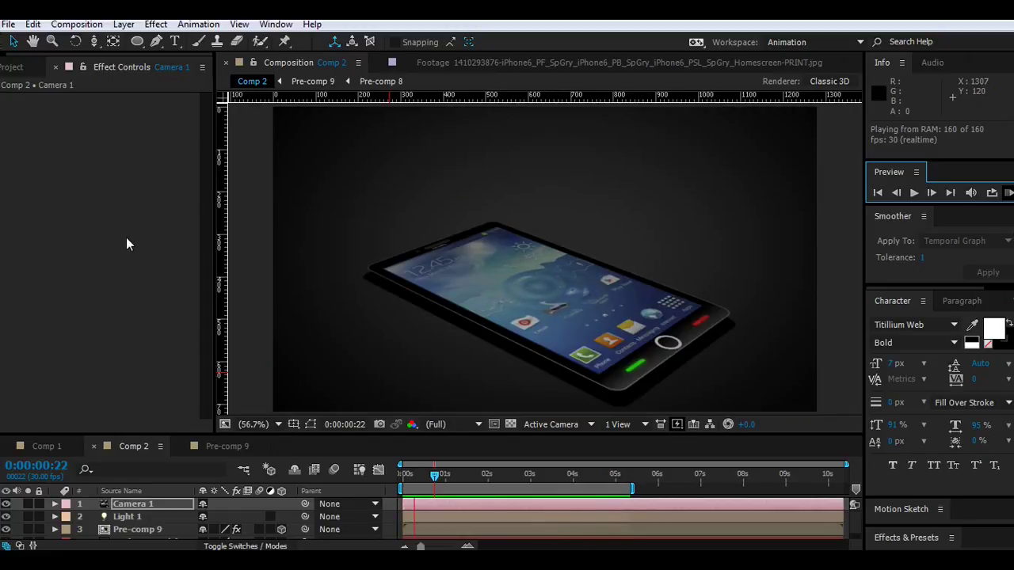
click(117, 239)
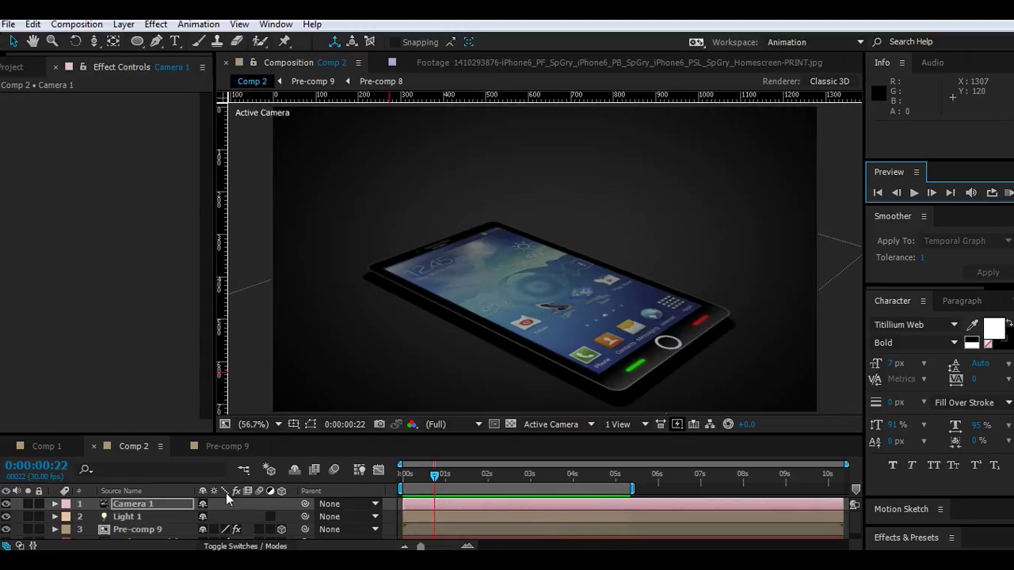
click(347, 252)
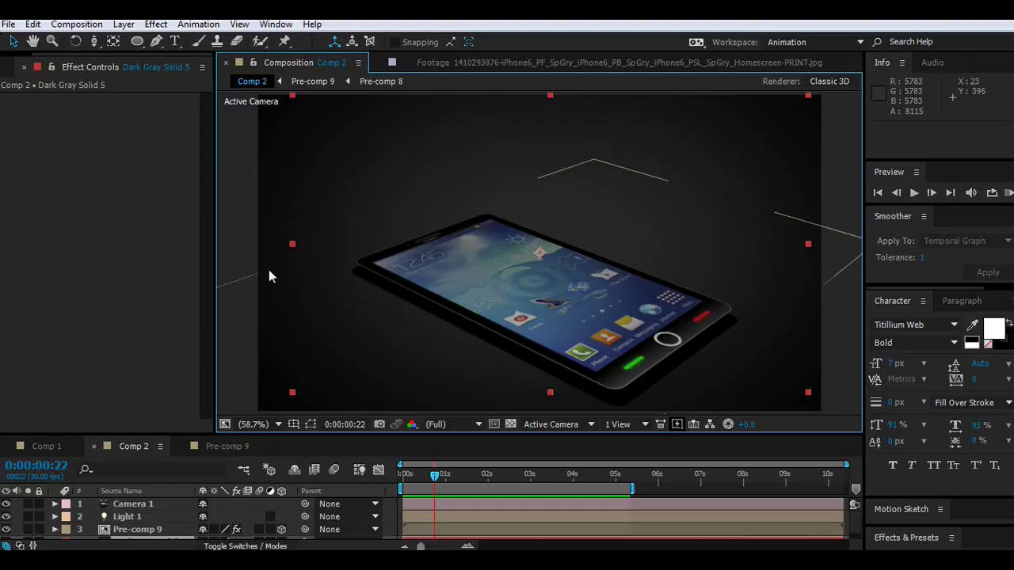
In Pre-comp 9, duplicate the huh.PNG screen layer with its effects.
click(227, 446)
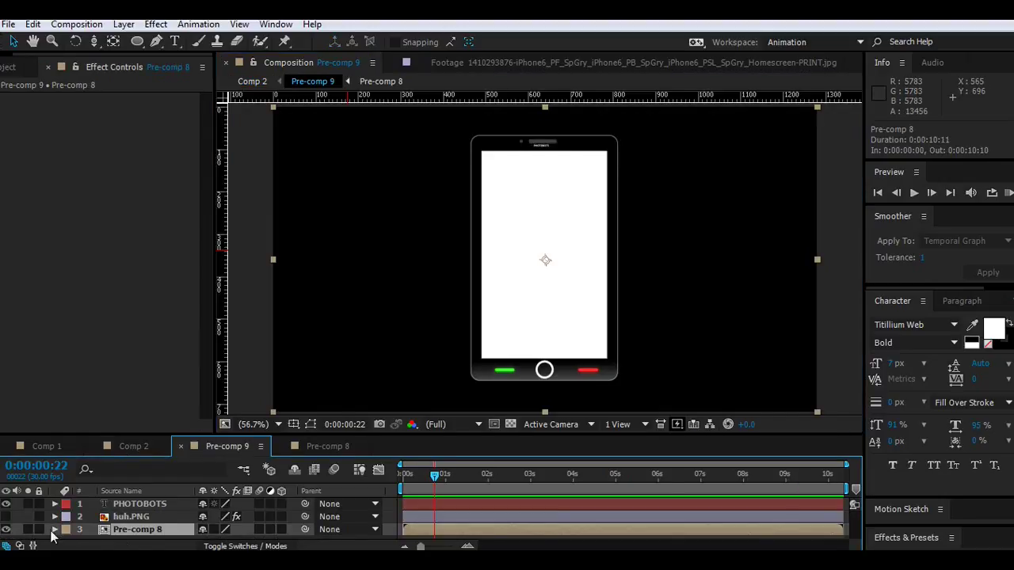
click(6, 517)
click(6, 516)
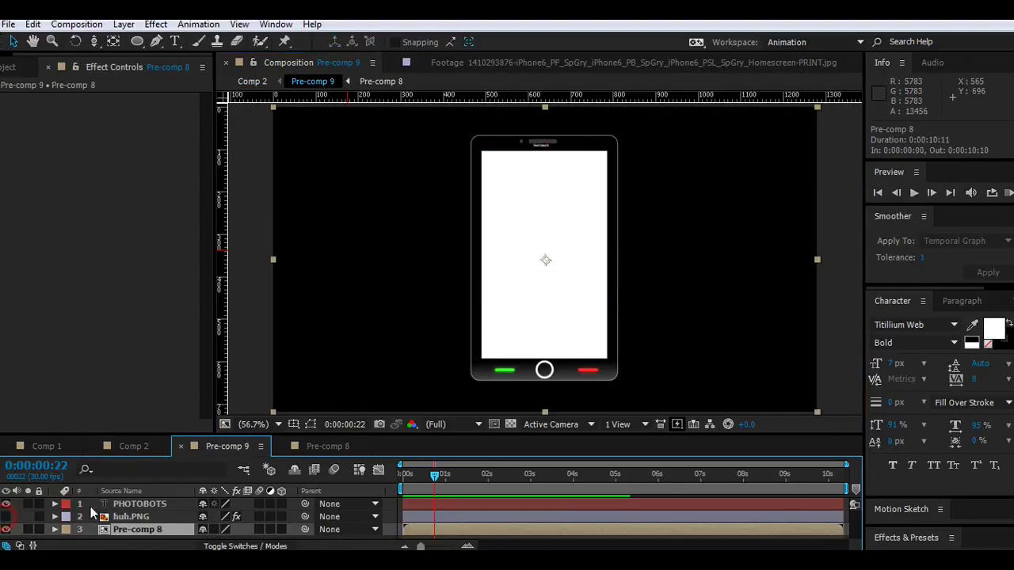
click(13, 69)
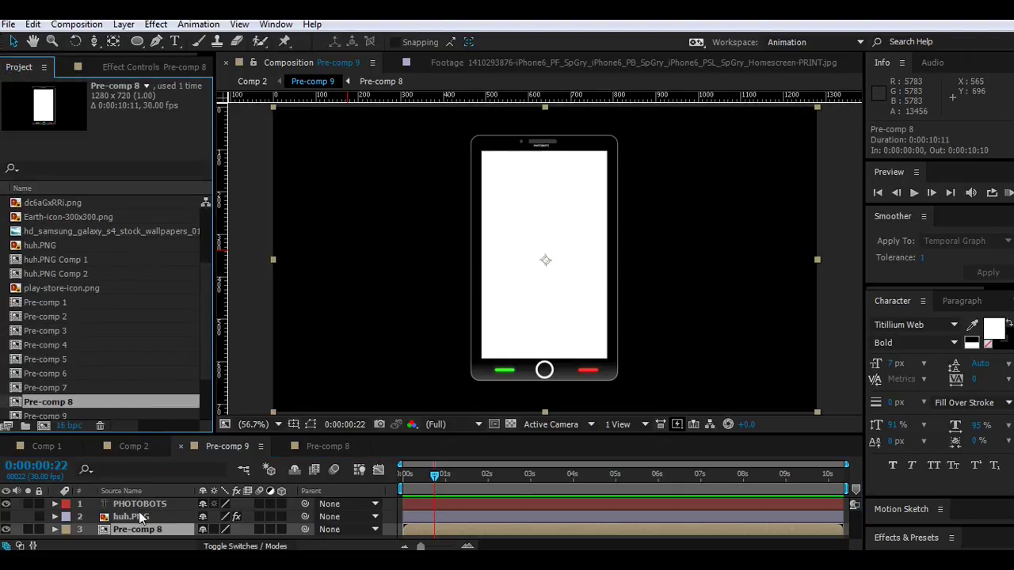
drag(44, 246, 128, 514)
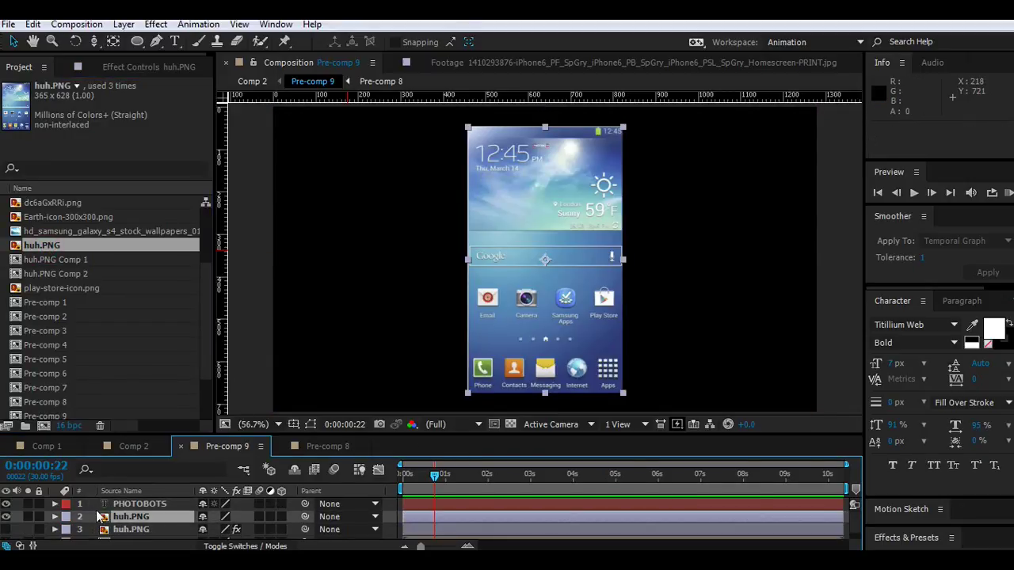
key(ctrl+z)
key(ctrl+shift+z)
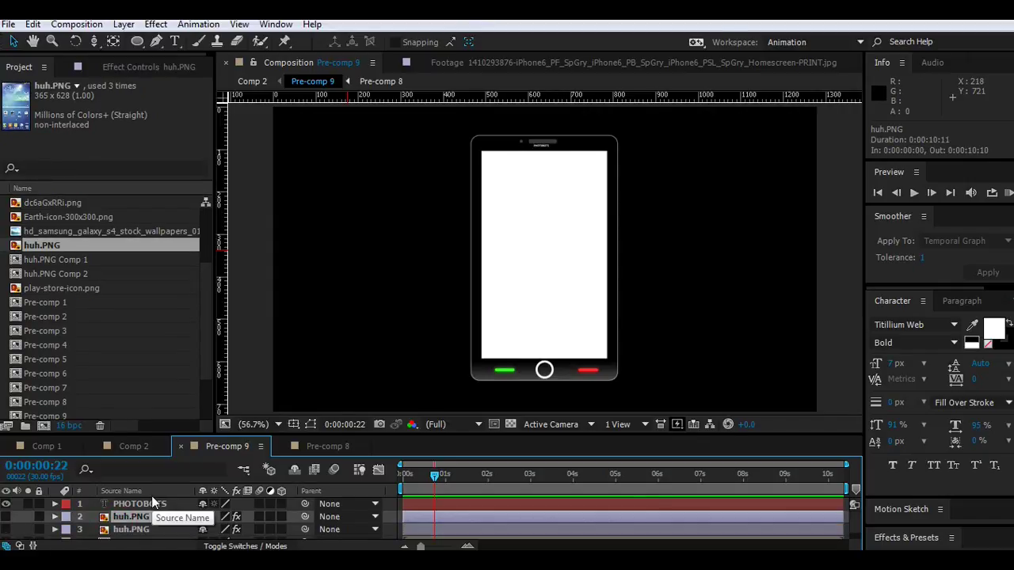
Make the huh.PNG copy visible and delete its Ripple effect, leaving only CC Glass.
click(6, 517)
click(151, 68)
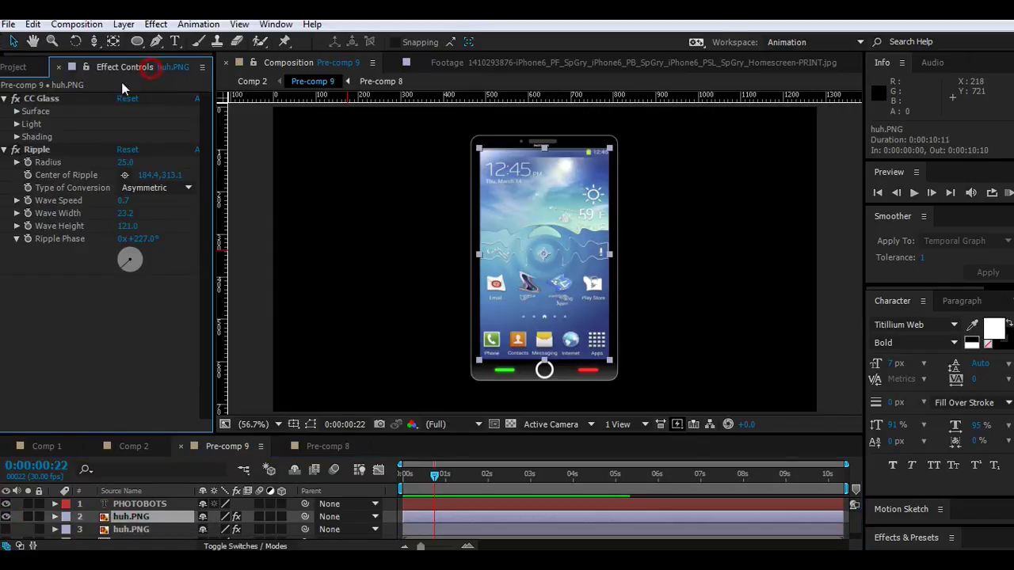
click(37, 150)
key(Delete)
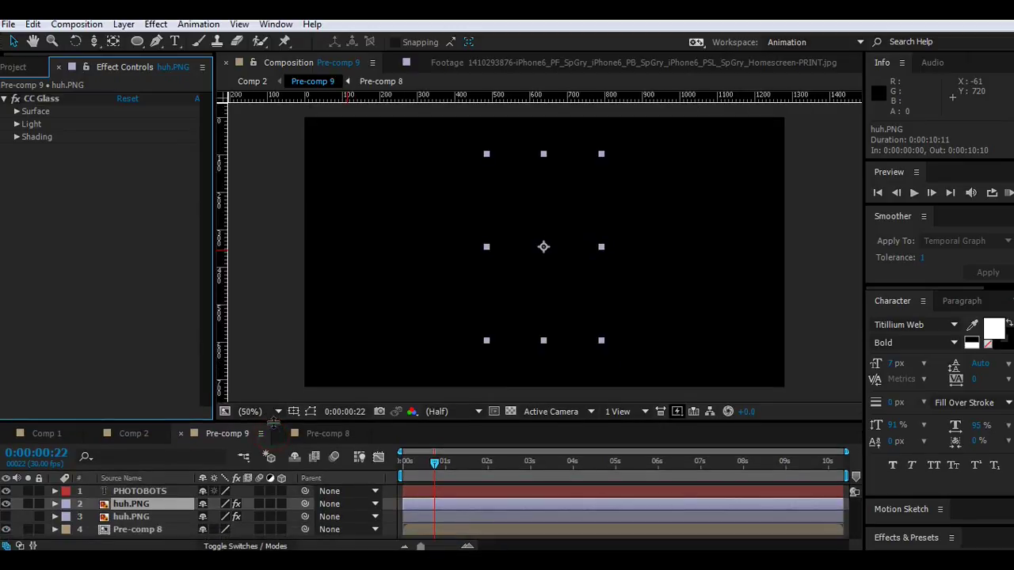
Make the copied screen 3D and keyframe its Position sliding left from 1:14 to 2:00.
drag(437, 468, 466, 463)
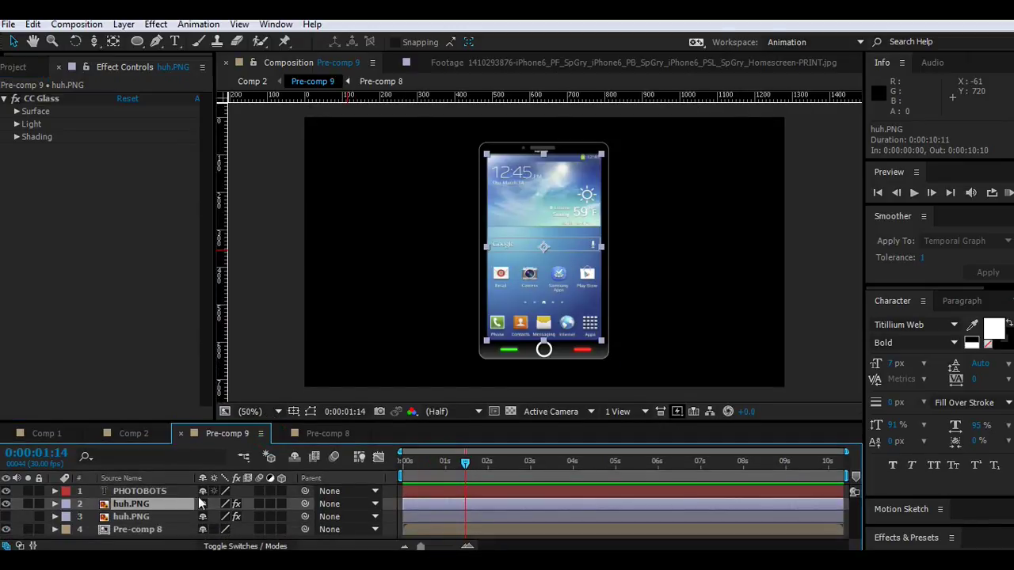
click(280, 504)
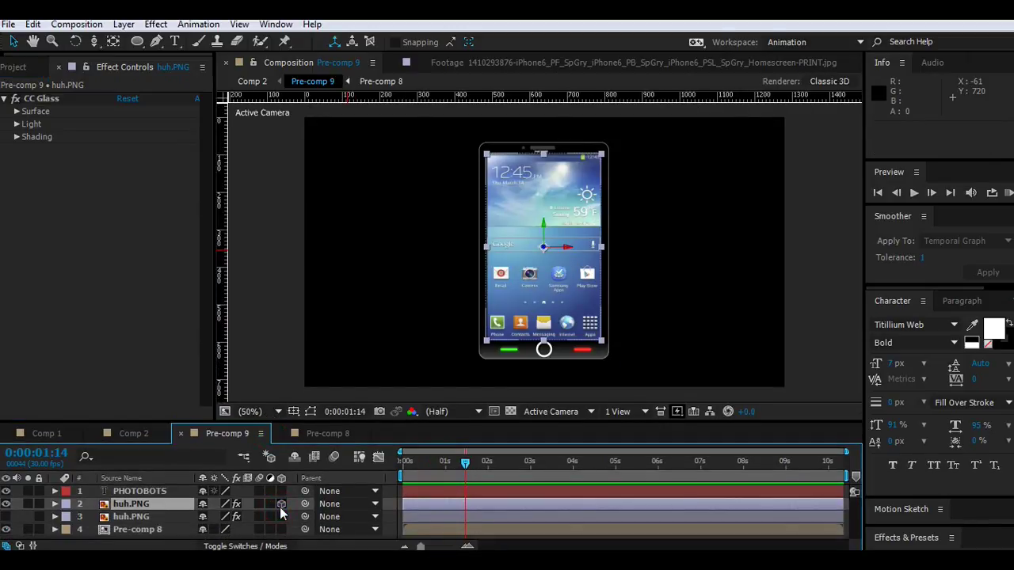
key(p)
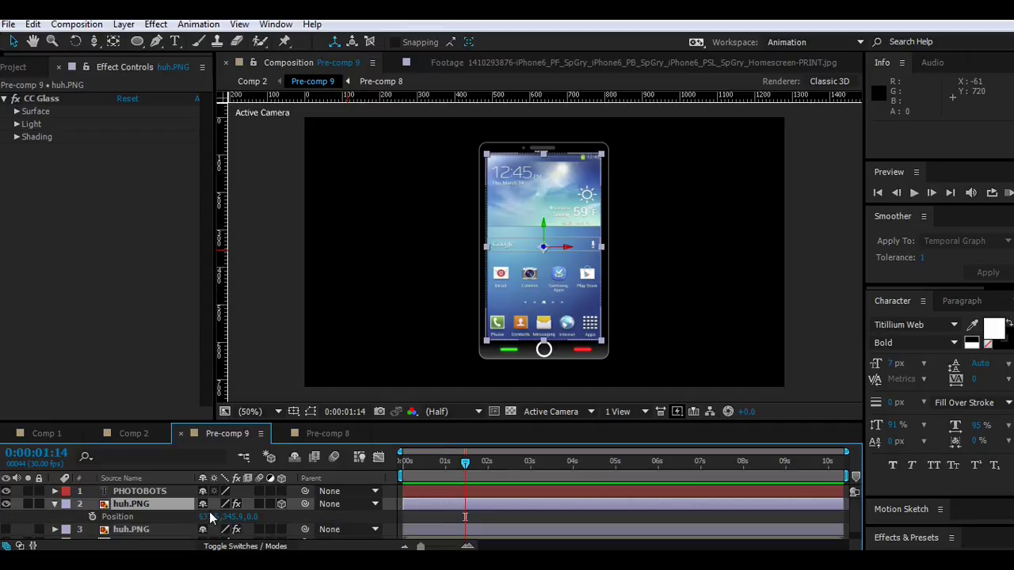
click(93, 515)
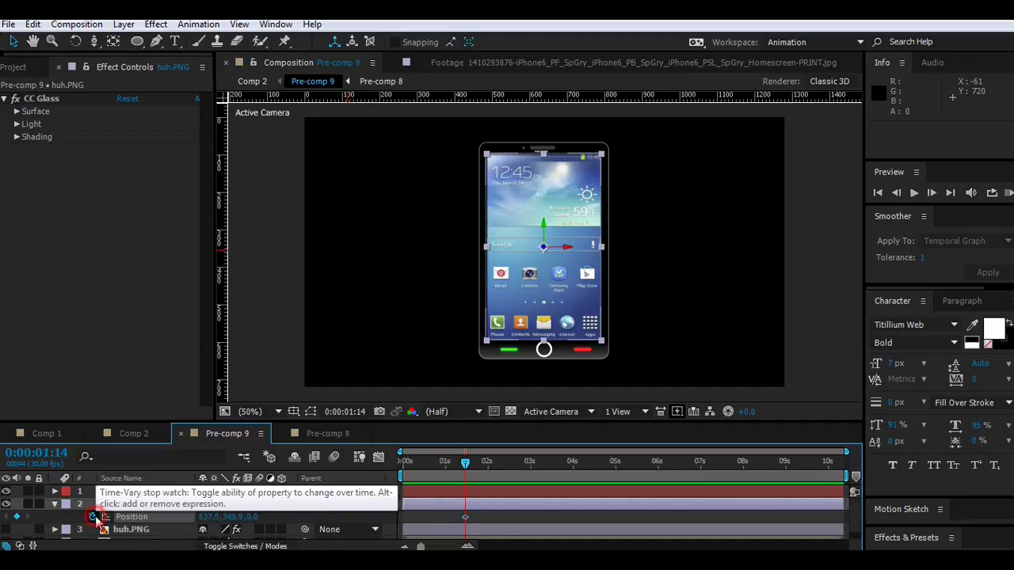
drag(467, 464, 529, 470)
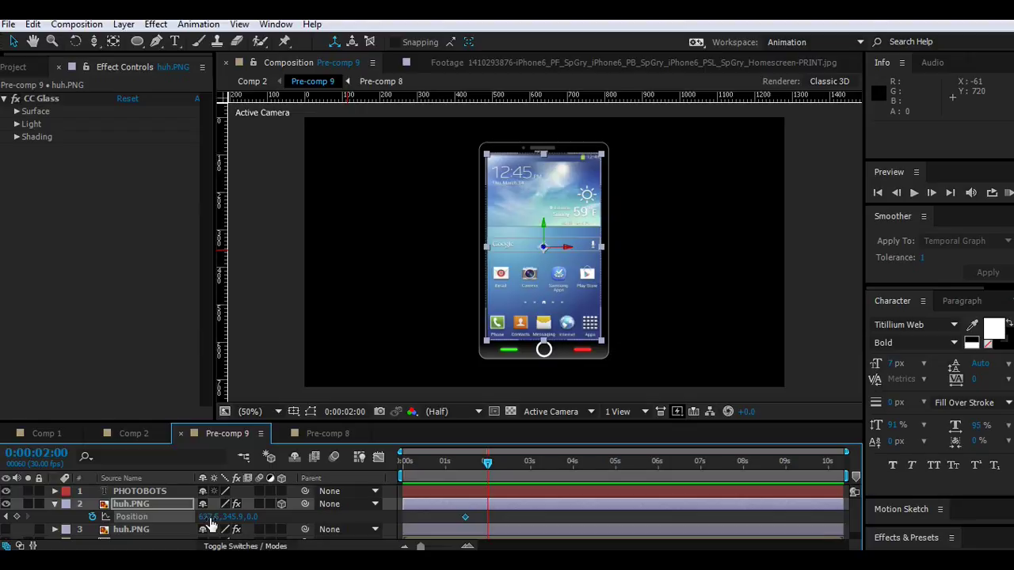
drag(207, 523, 130, 517)
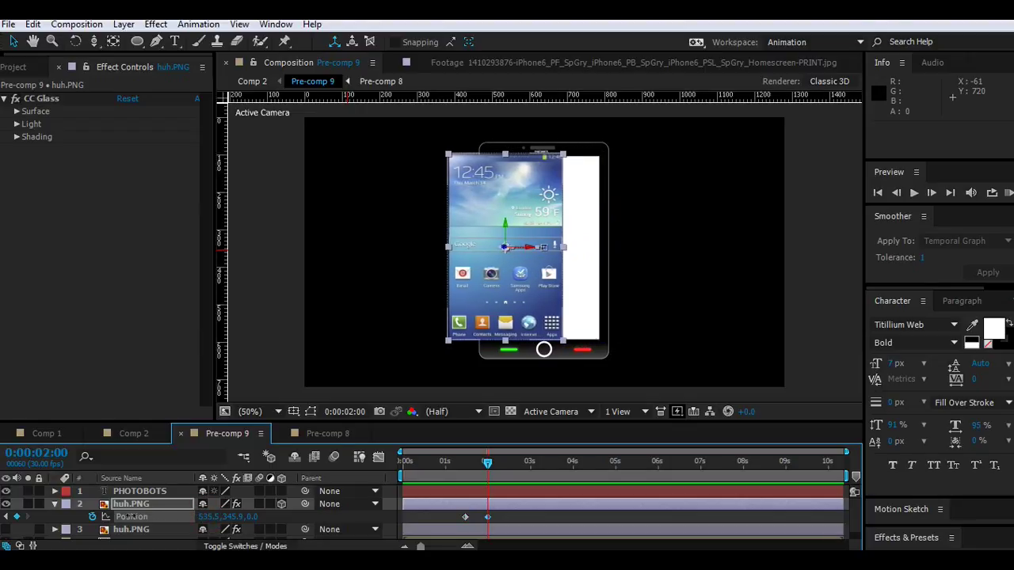
drag(131, 516, 35, 516)
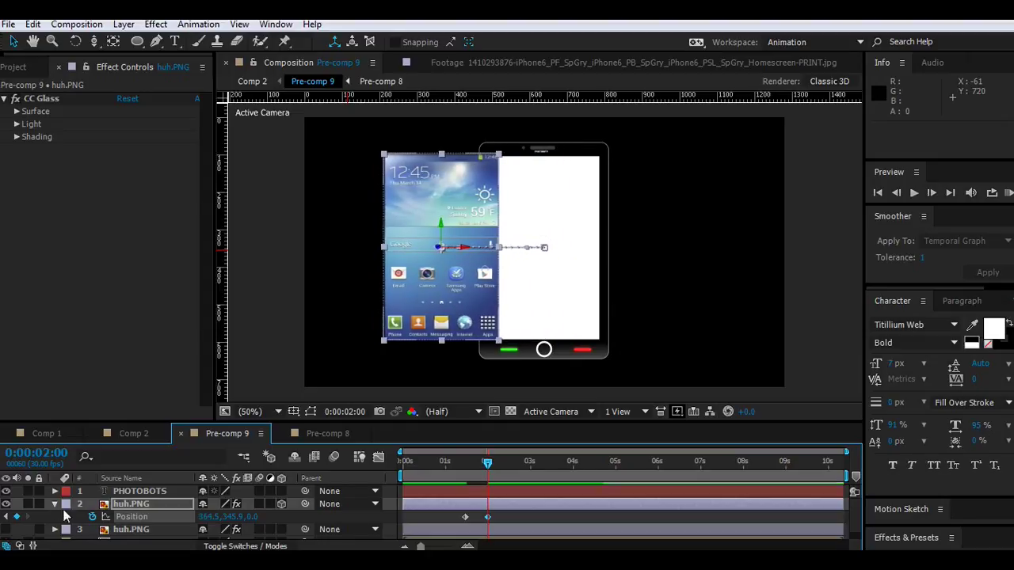
drag(208, 516, 156, 516)
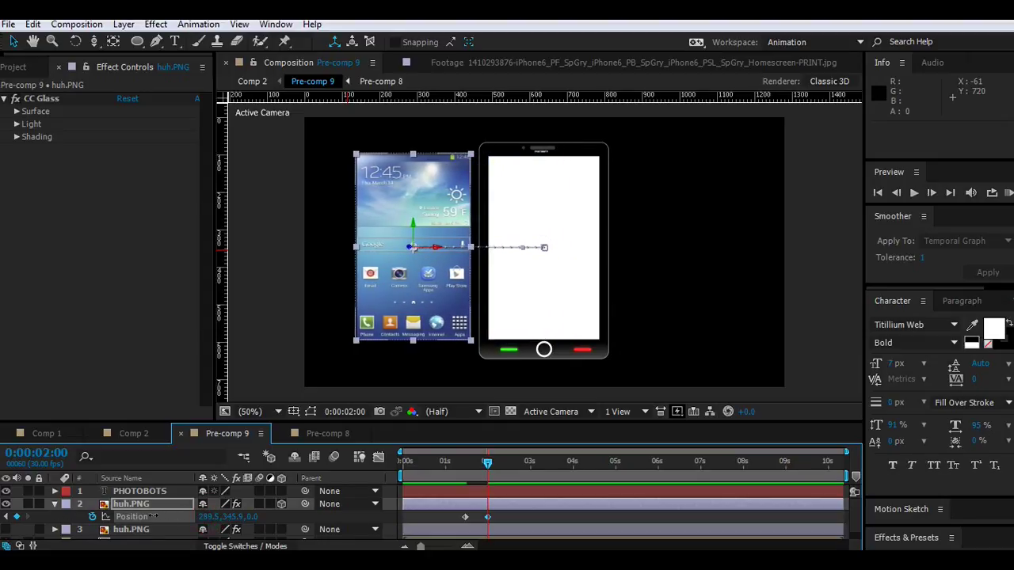
Add horizontal guides at the screen's top and bottom edges, then scrub the slide.
drag(427, 100, 446, 156)
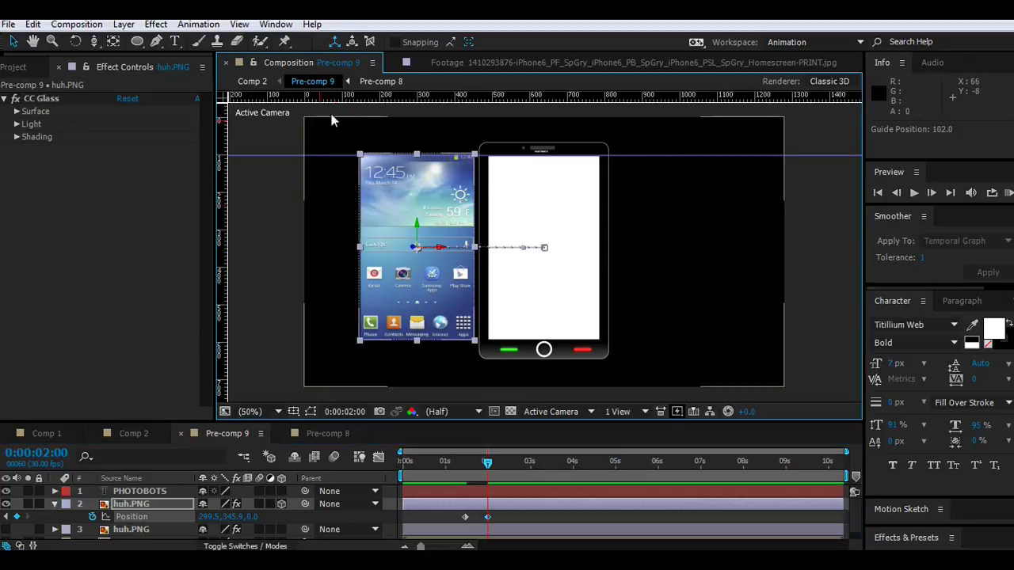
drag(341, 100, 401, 341)
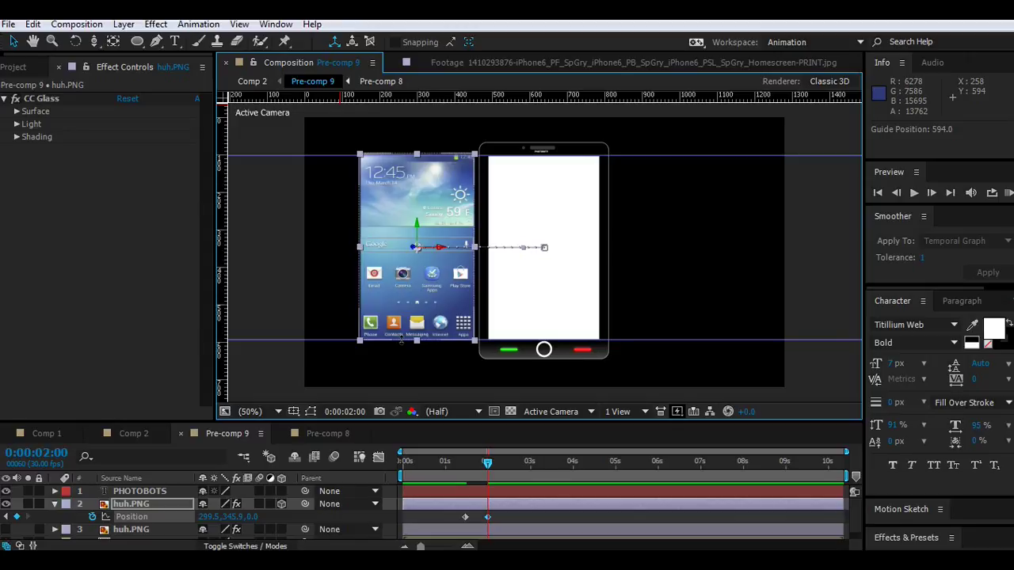
drag(485, 468, 464, 471)
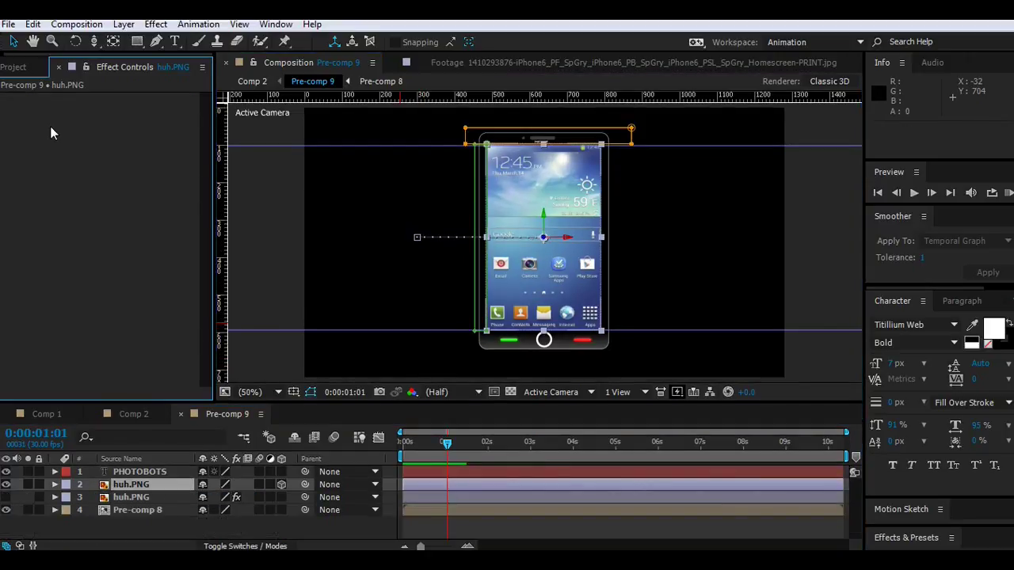
Pre-compose the sliding copy as huh.PNG Comp 3 with all attributes moved, and add a full-frame rectangle mask.
click(123, 24)
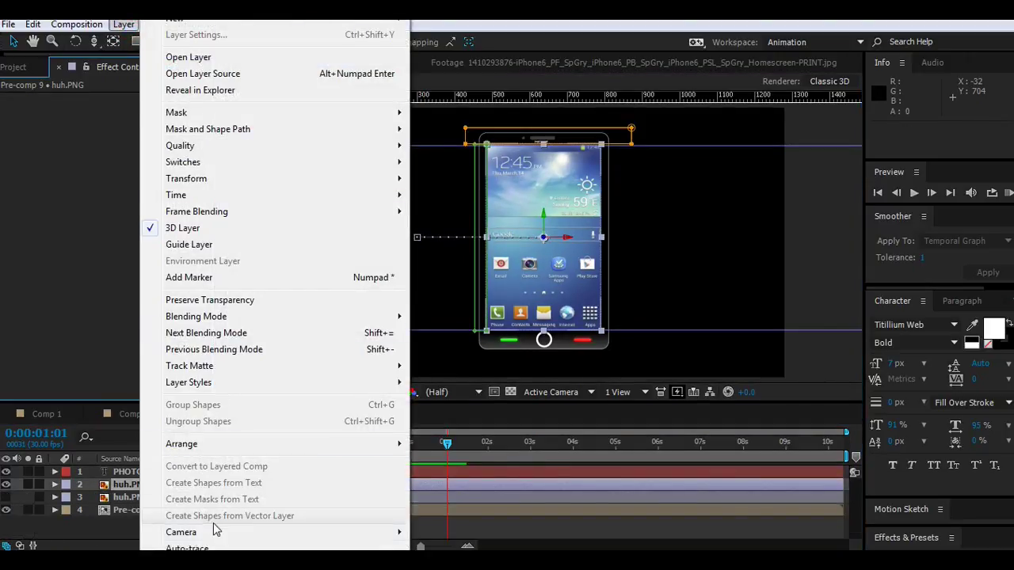
click(195, 545)
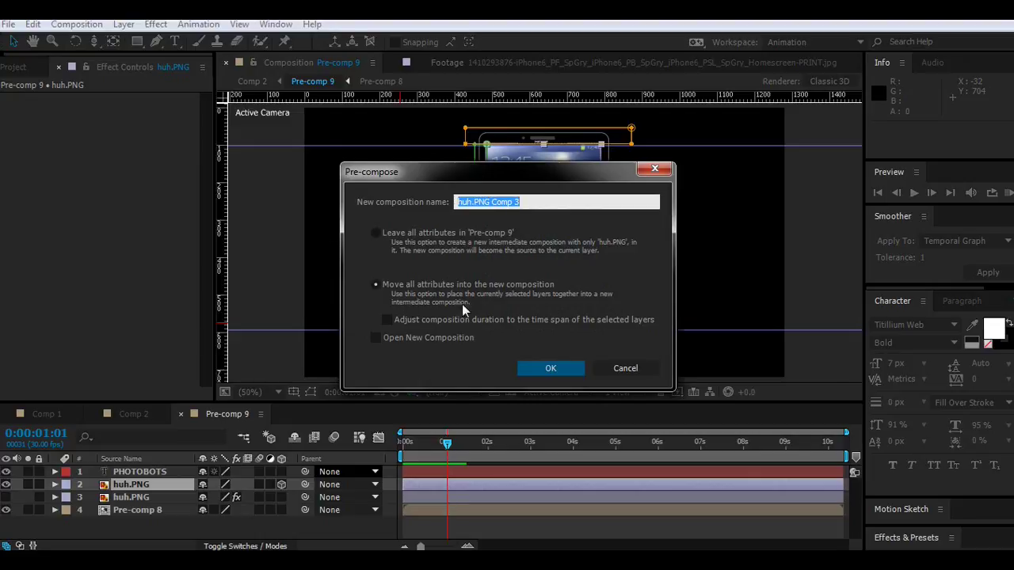
click(551, 370)
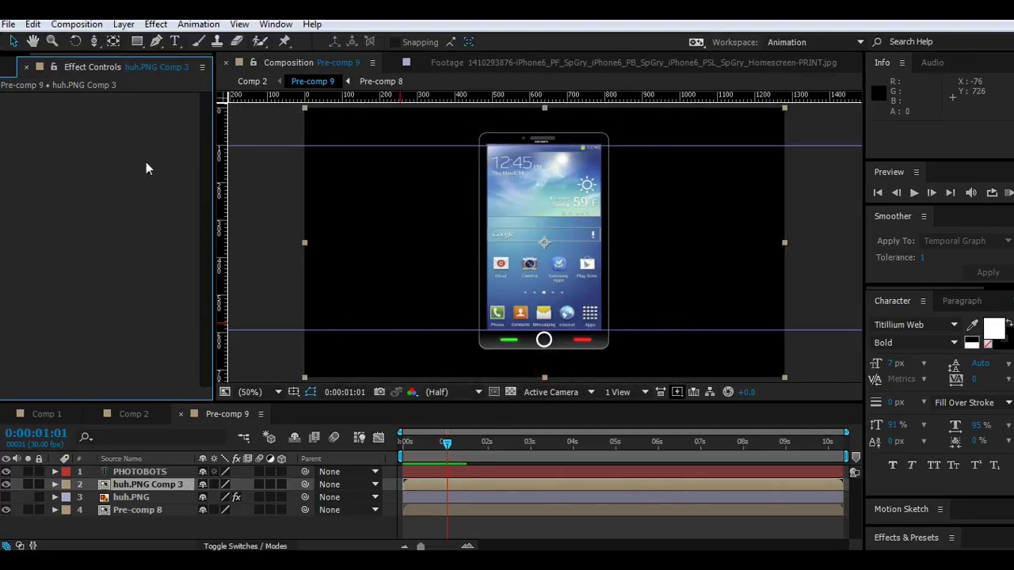
double_click(142, 44)
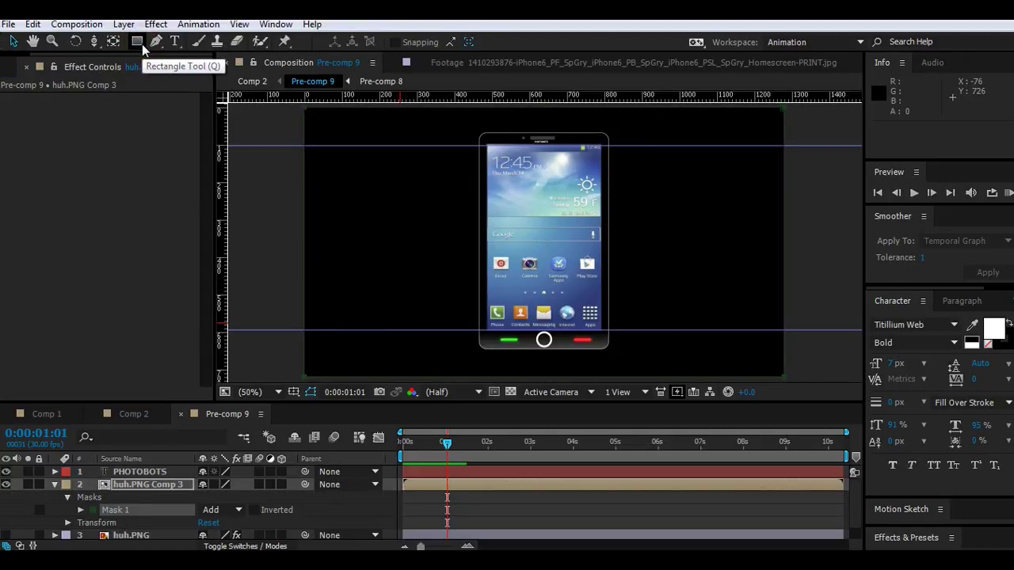
Resize Mask 1 to end at the phone's left edge and set its mode to Subtract.
click(305, 378)
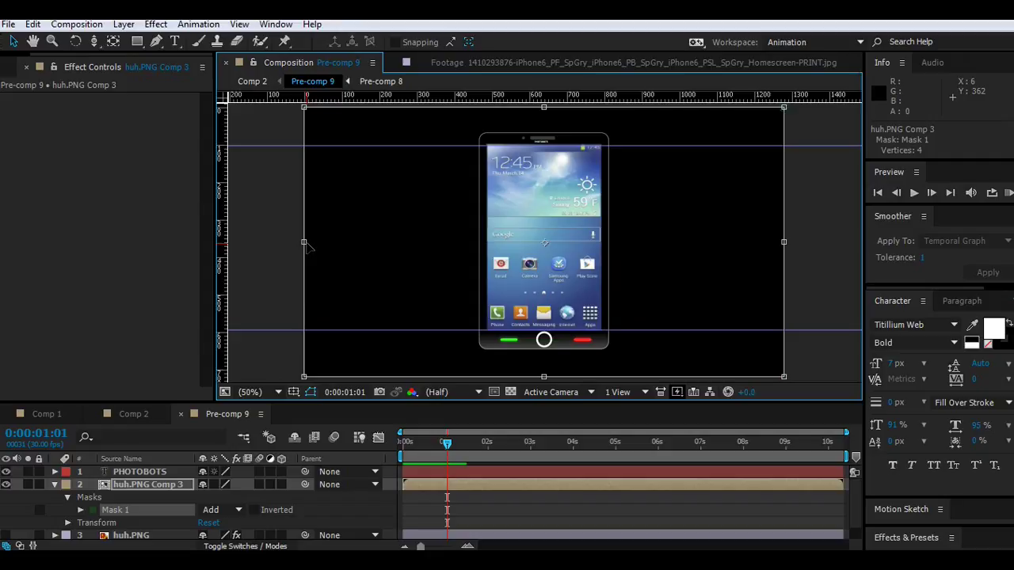
drag(305, 244, 296, 244)
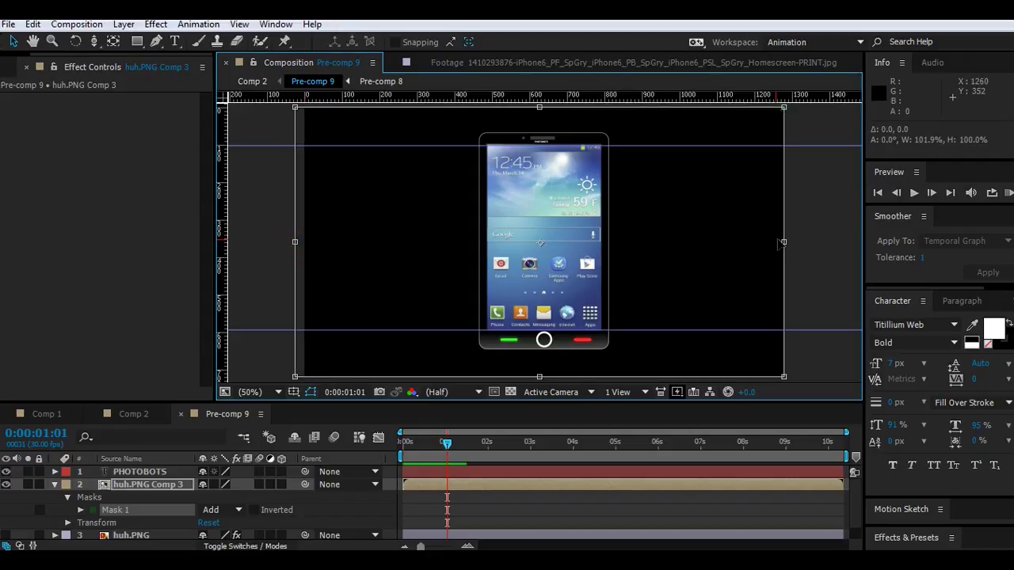
drag(782, 242, 487, 267)
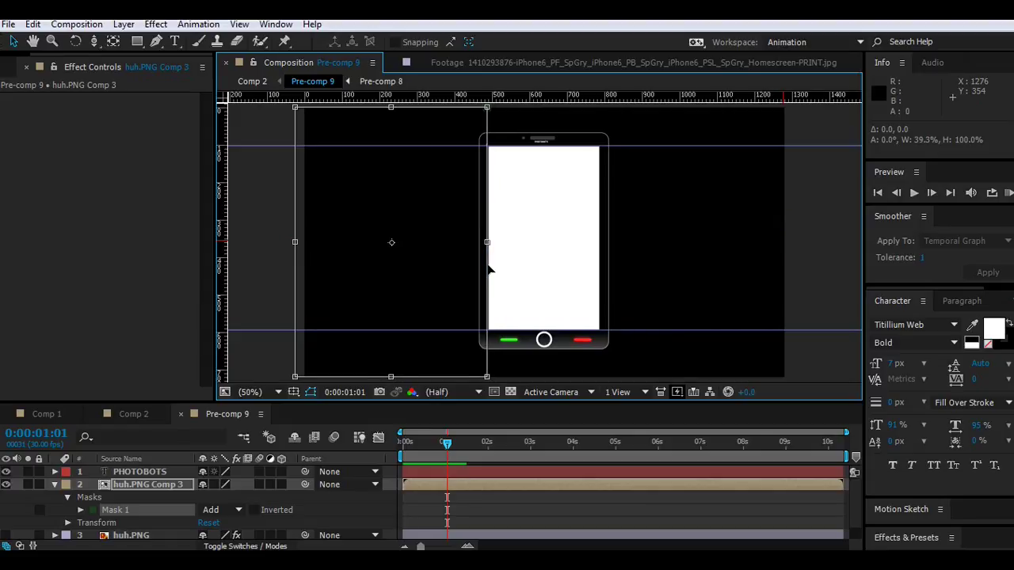
click(244, 513)
click(257, 429)
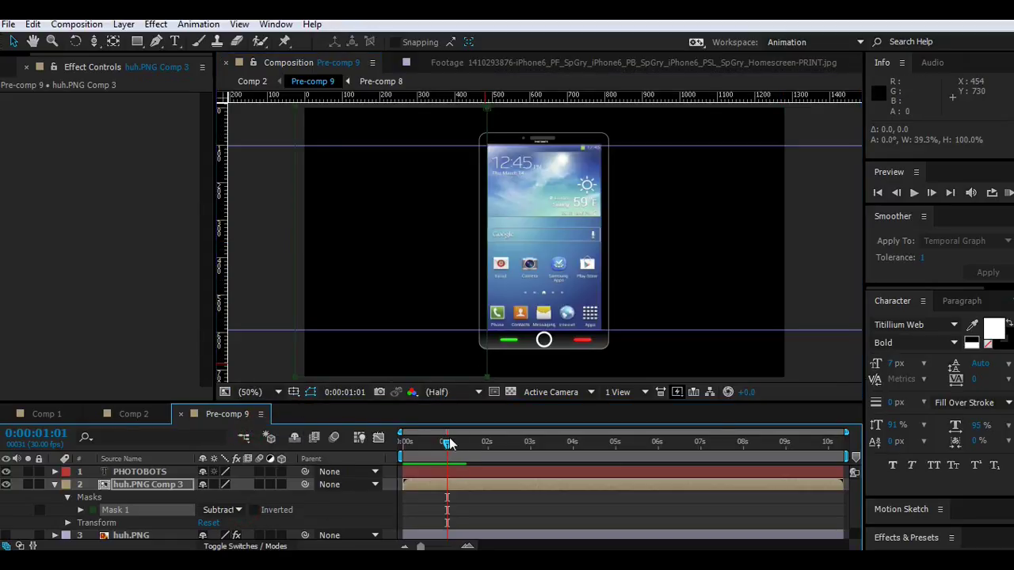
mouse_move(447, 444)
mouse_down()
mouse_move(422, 458)
mouse_move(478, 460)
mouse_move(450, 459)
mouse_up()
Drag 2013-05-08_13.03.14.png from the Project panel into the timeline above huh.PNG Comp 3.
click(55, 484)
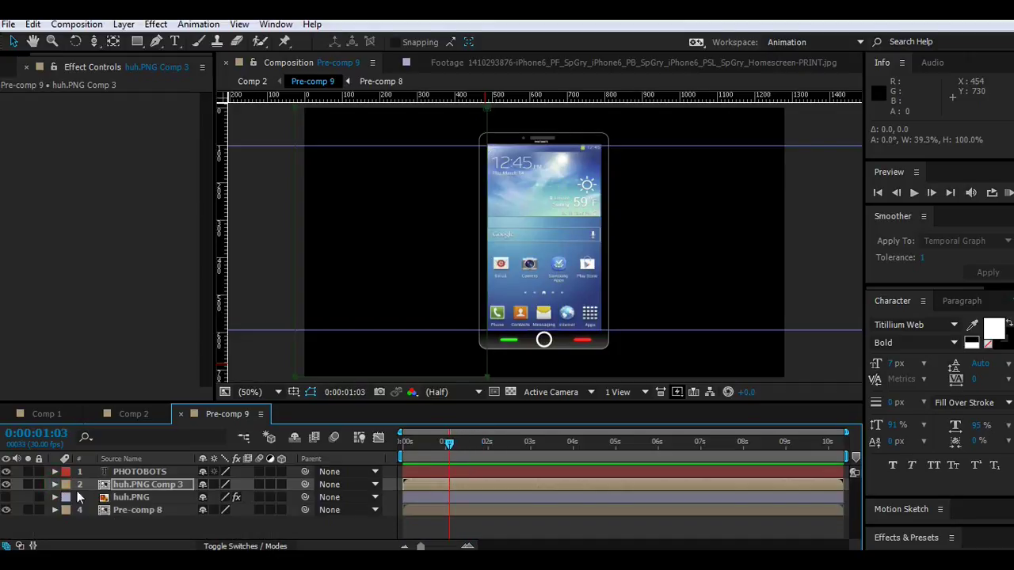
click(6, 74)
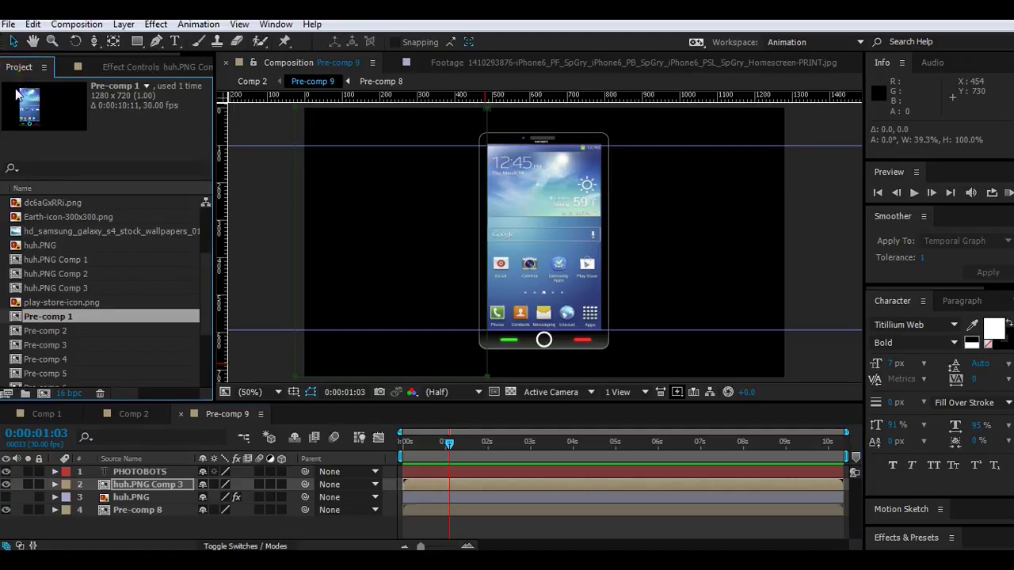
scroll(80, 227, up, 3)
click(57, 218)
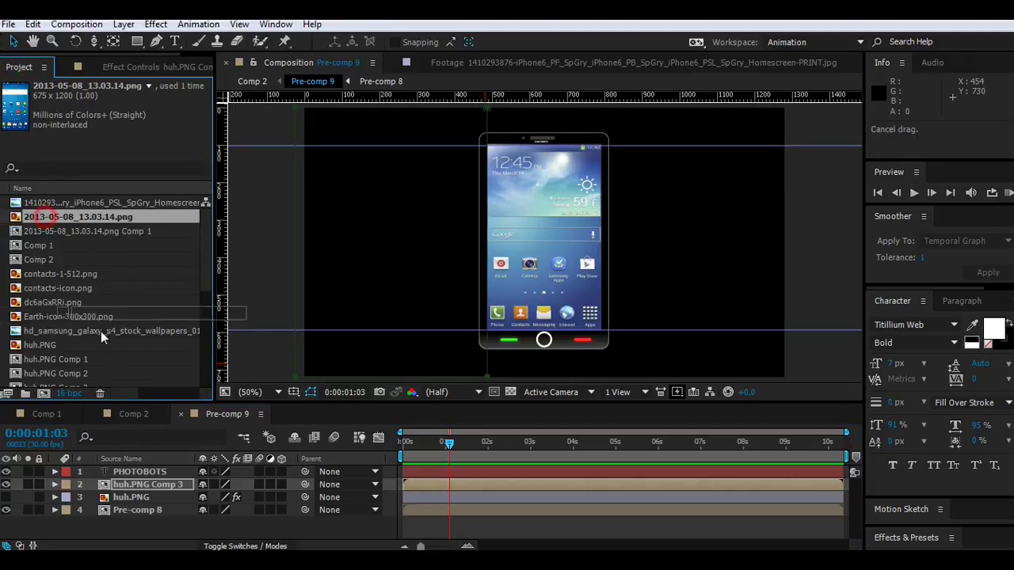
drag(129, 459, 138, 483)
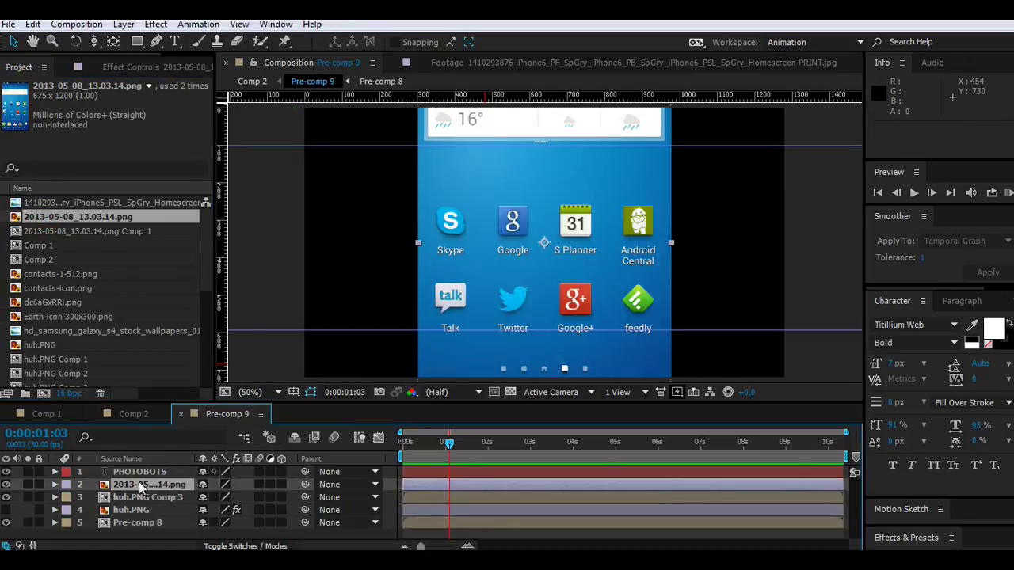
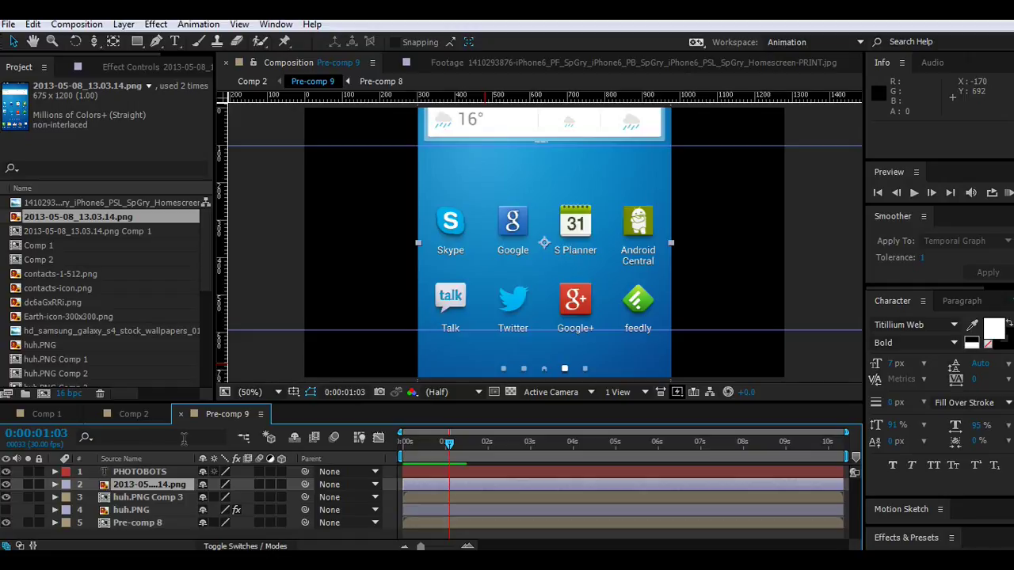
Shrink the home-screen screenshot to about 41%, fit it to the phone screen's width, and move it under the top bar.
key(s)
mouse_move(250, 504)
mouse_down()
mouse_move(205, 504)
mouse_move(239, 497)
mouse_up()
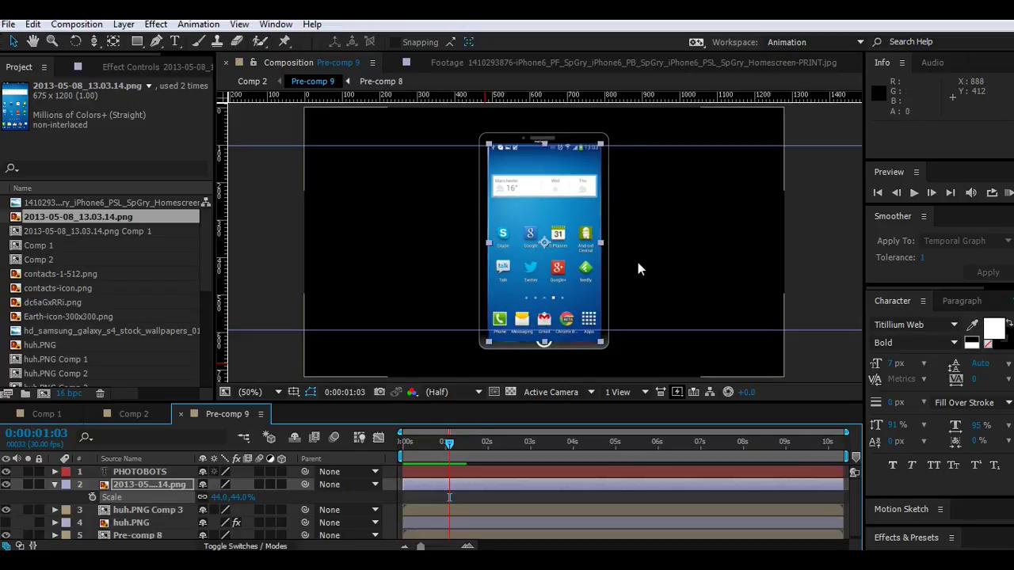
drag(487, 245, 484, 242)
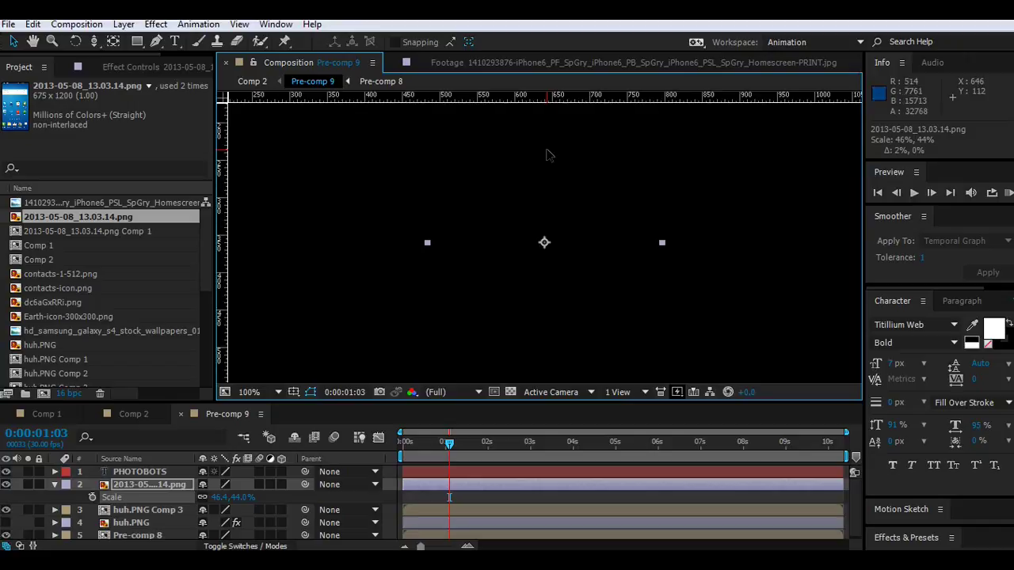
scroll(549, 155, up, 2)
drag(428, 160, 431, 159)
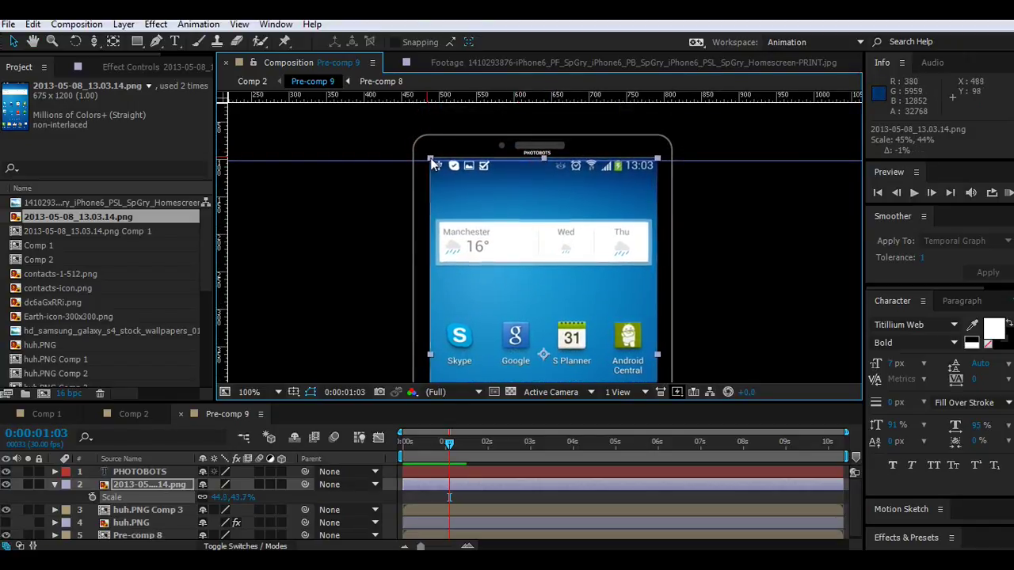
scroll(554, 141, down, 1)
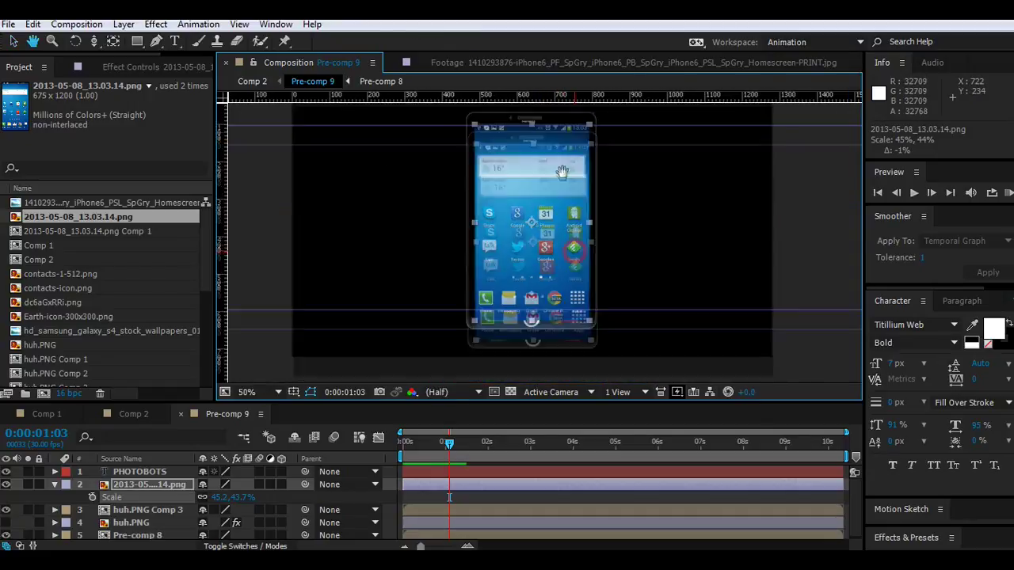
scroll(547, 158, up, 1)
scroll(491, 238, down, 2)
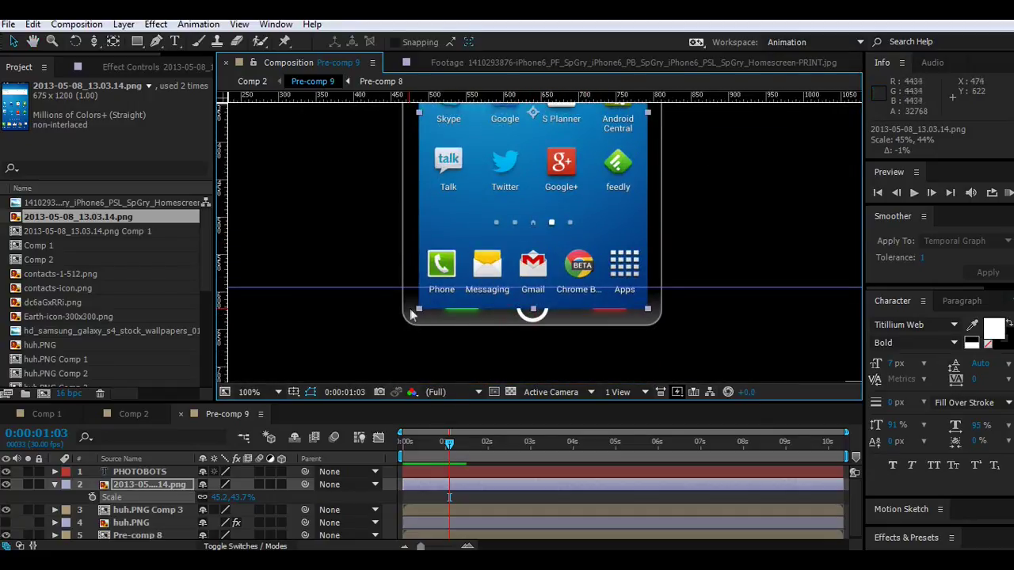
drag(417, 308, 418, 294)
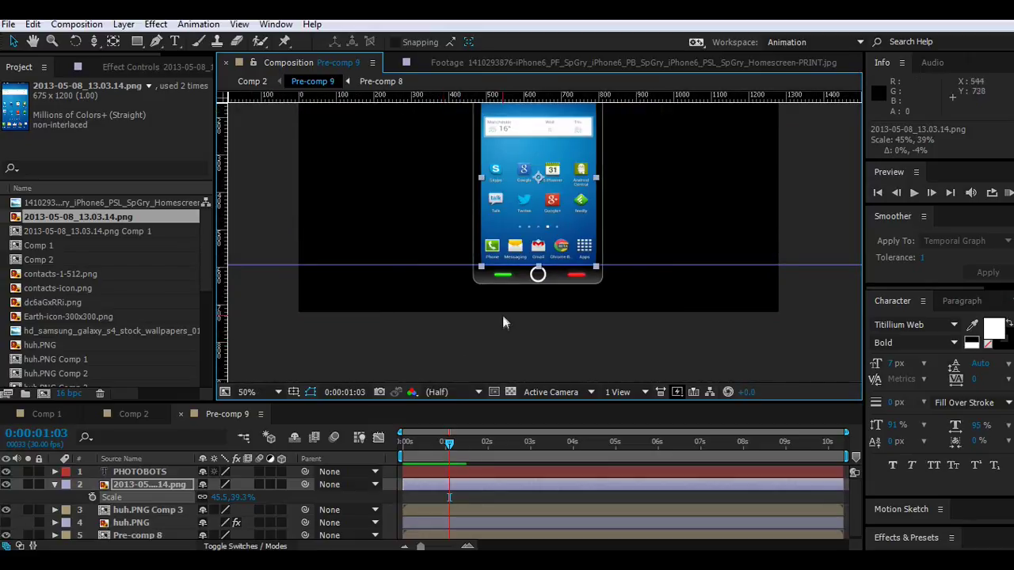
scroll(475, 170, up, 8)
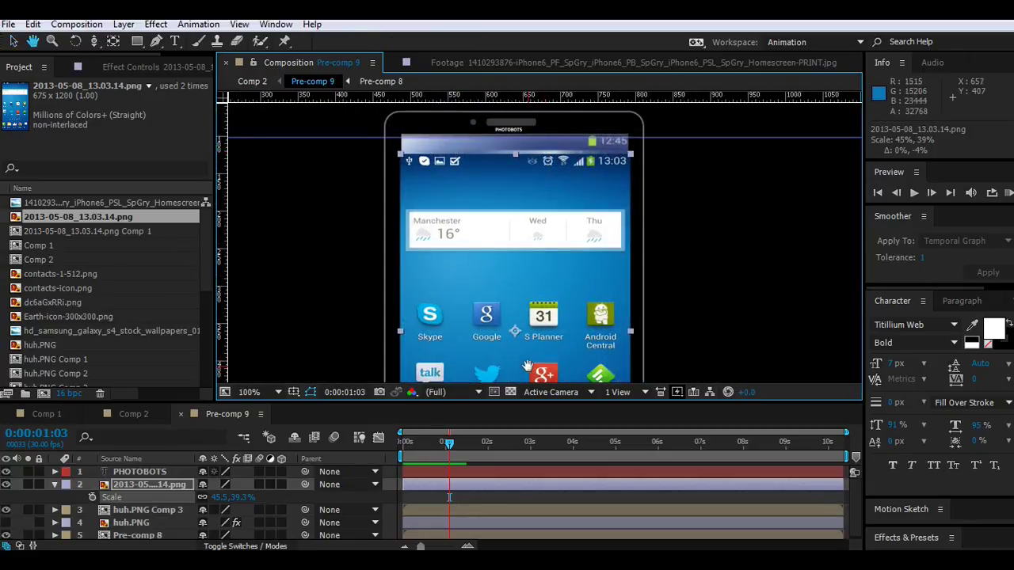
mouse_move(480, 203)
mouse_down()
mouse_move(481, 185)
mouse_move(457, 172)
mouse_up()
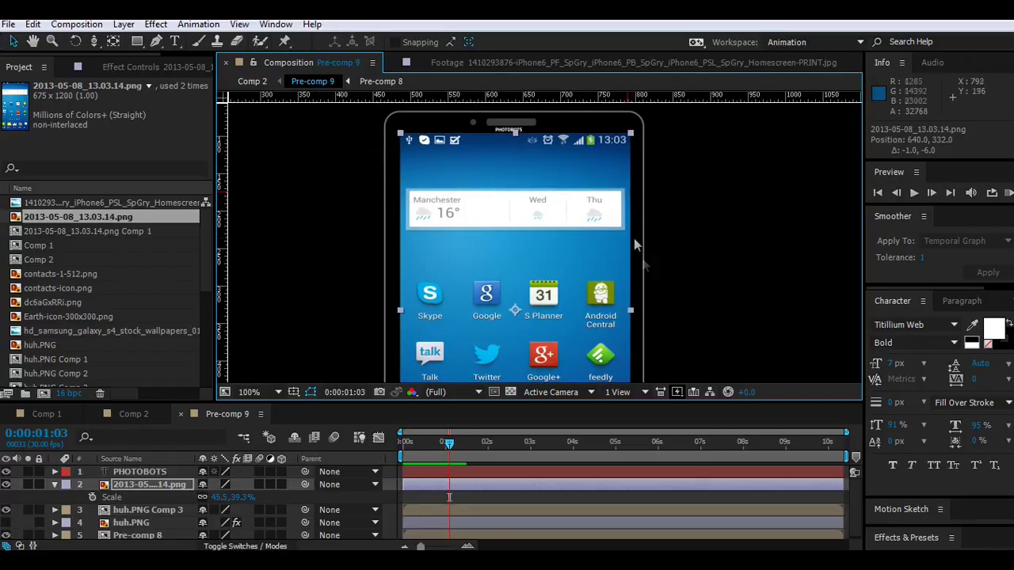
Stretch the screenshot to fill the screen height, remove the lower guide, and settle at 46.1, 41.5% scale.
key(comma)
drag(430, 160, 420, 119)
key(v)
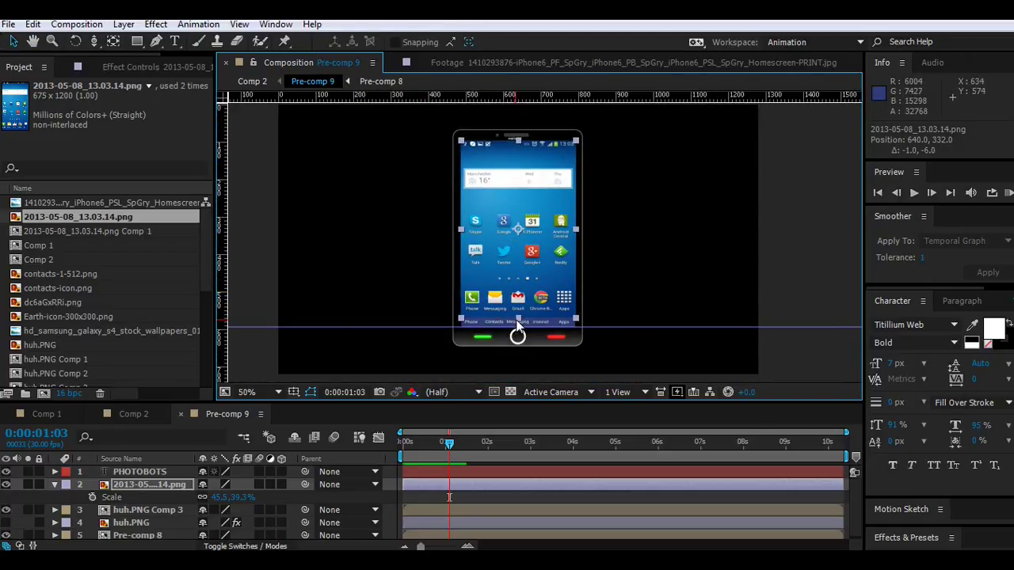
drag(519, 320, 526, 300)
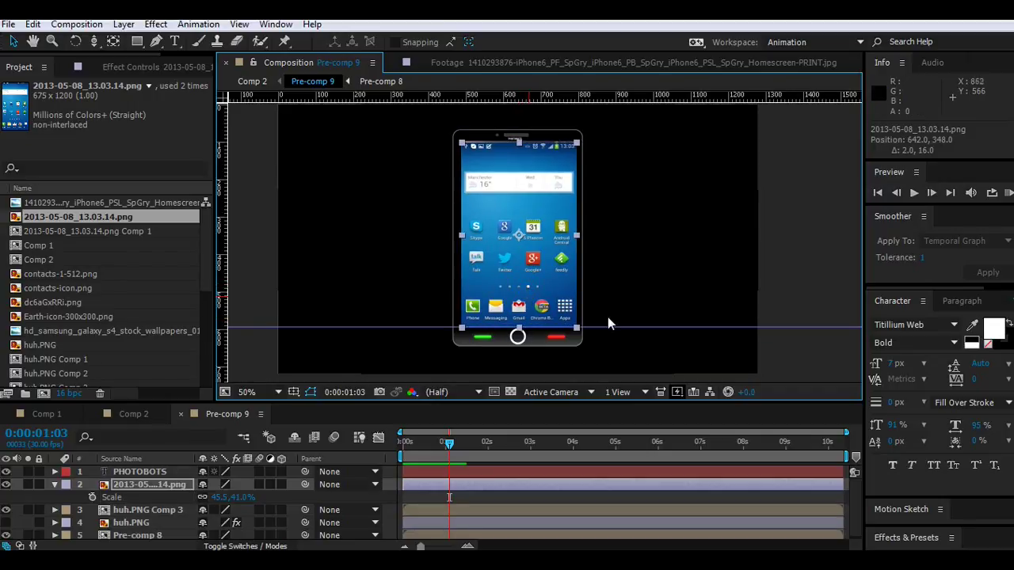
drag(607, 325, 622, 419)
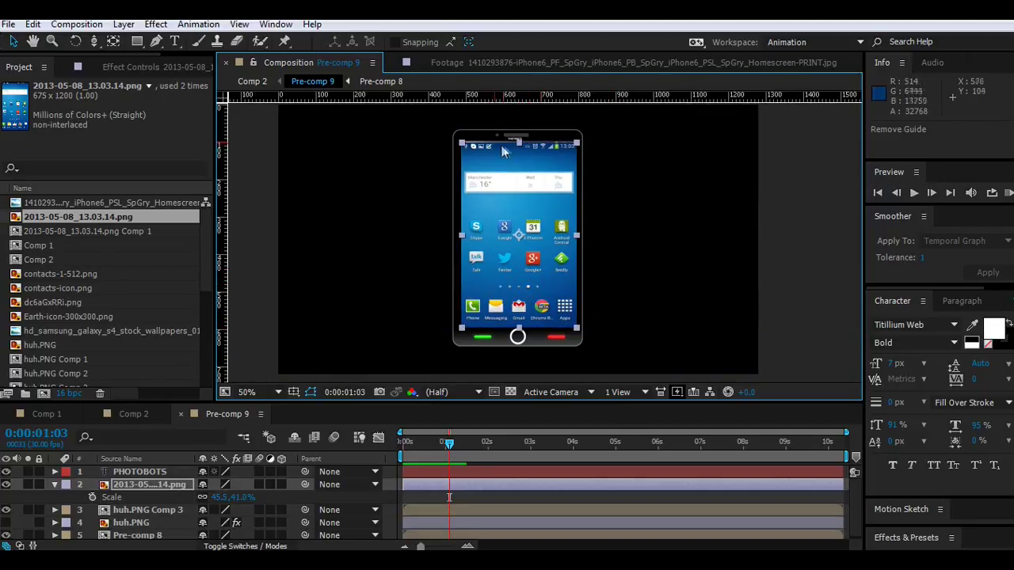
scroll(505, 150, up, 2)
scroll(395, 164, up, 3)
drag(396, 164, 410, 170)
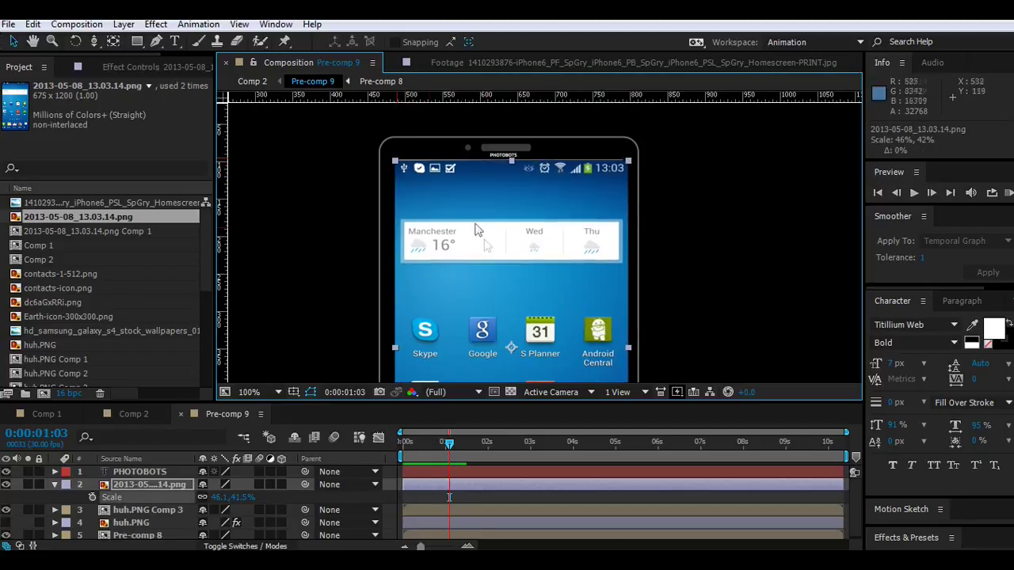
scroll(483, 238, down, 1)
scroll(495, 261, down, 1)
scroll(507, 285, down, 1)
scroll(518, 305, down, 1)
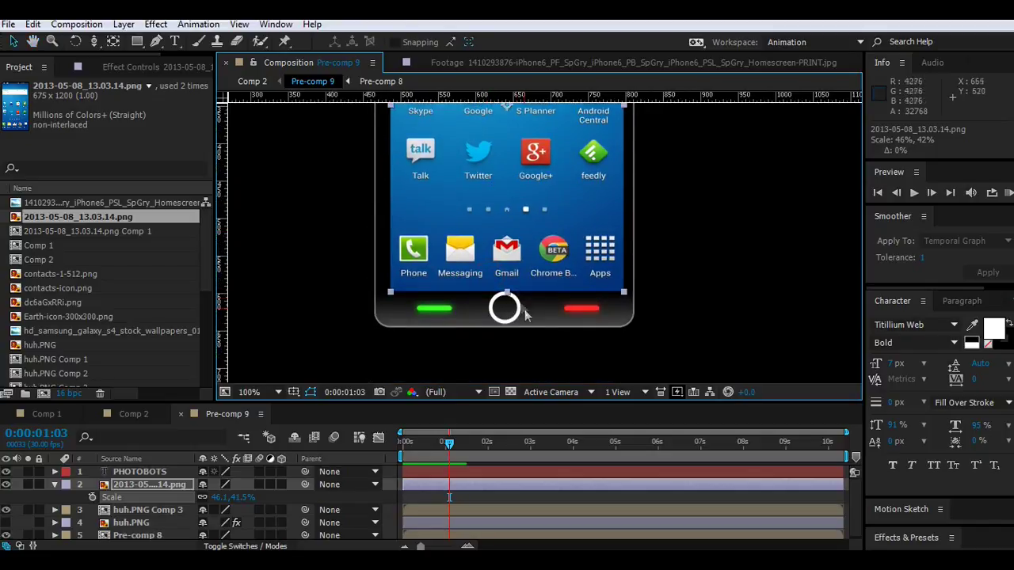
scroll(515, 313, up, 1)
scroll(514, 312, up, 1)
scroll(511, 310, up, 1)
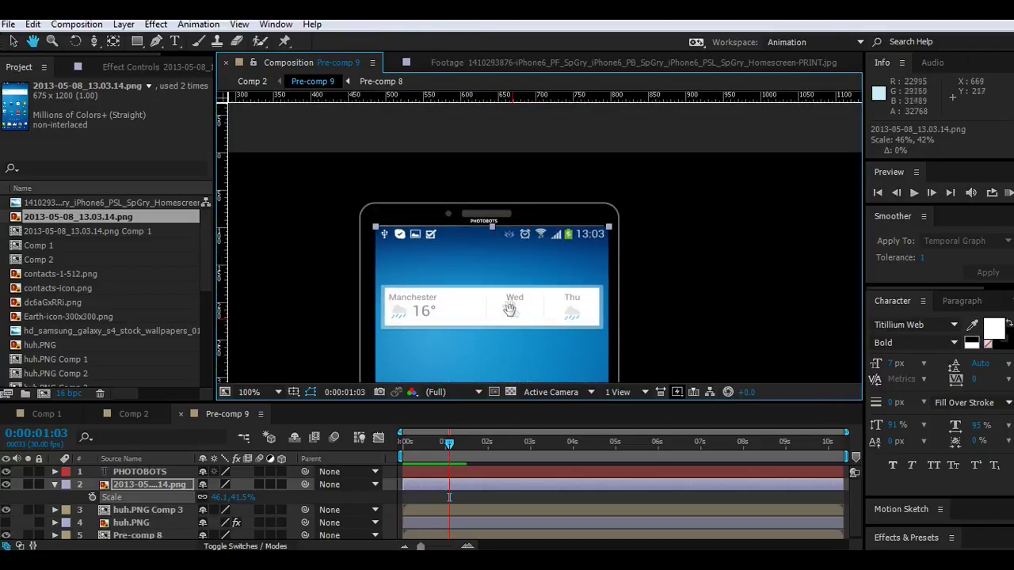
key(ctrl+Down)
Set the viewer to 50%, scrub the Samsung screen slide-in, and inspect huh.PNG Comp 3's mask.
click(262, 392)
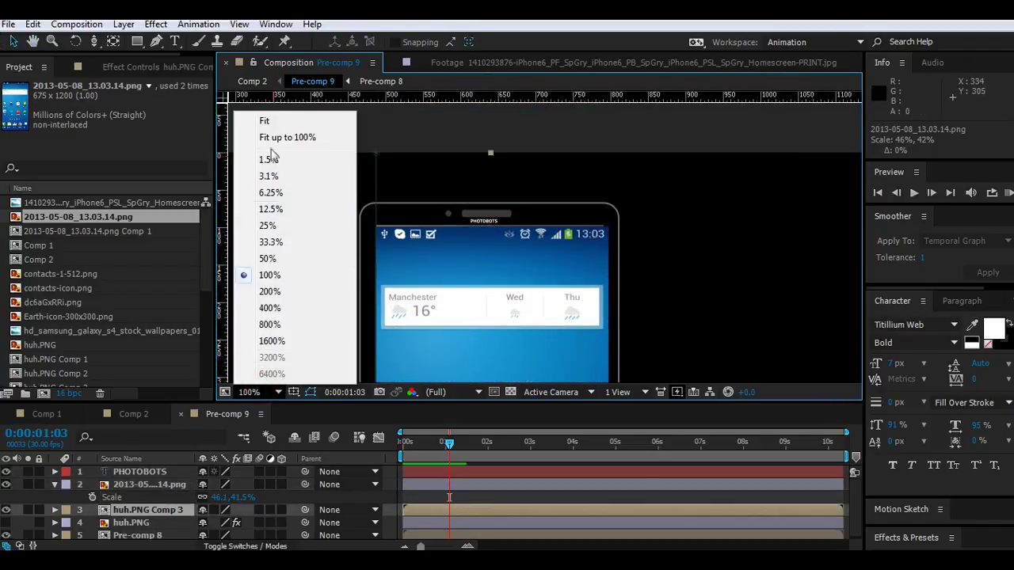
click(270, 138)
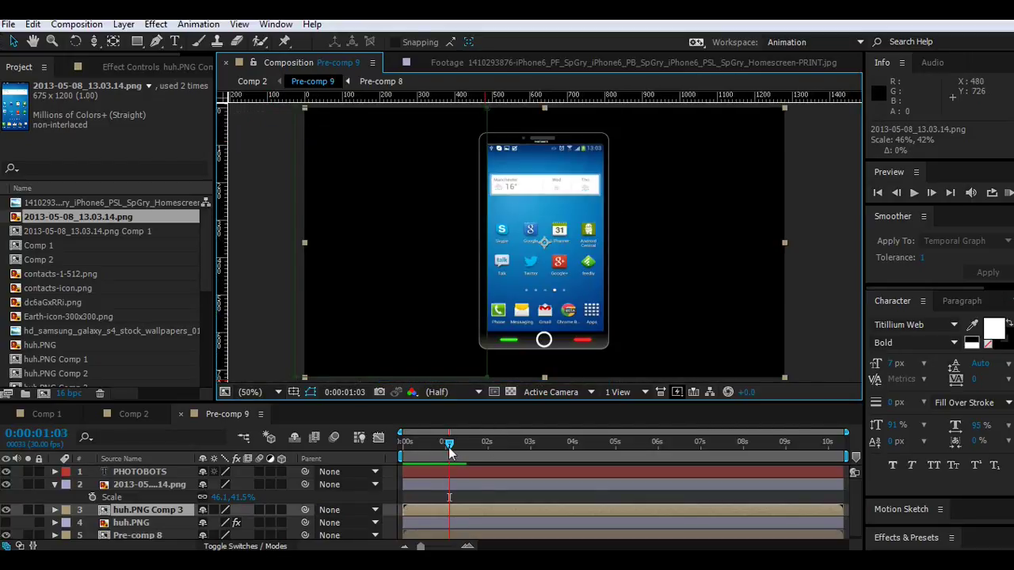
drag(419, 455, 434, 456)
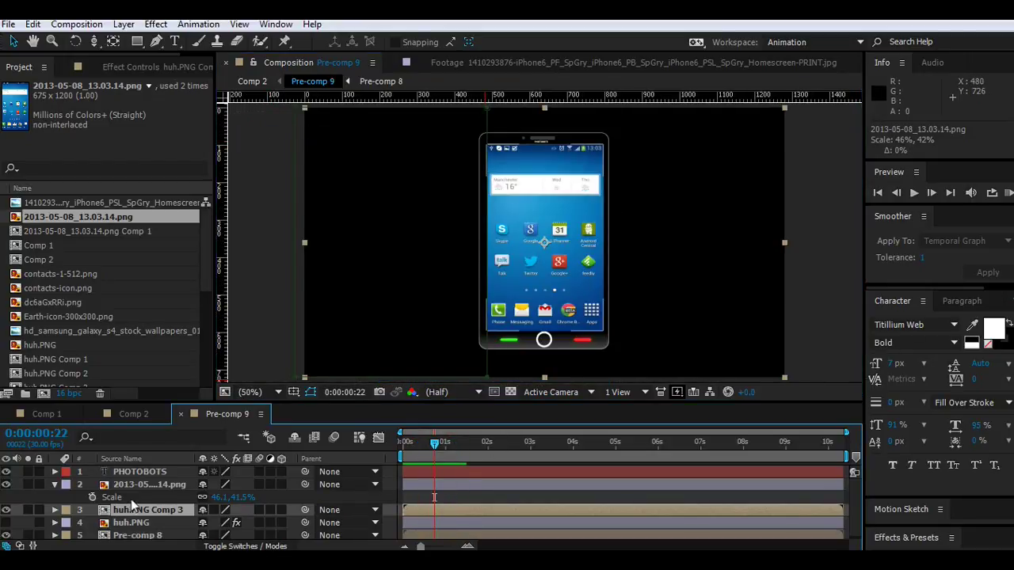
click(6, 484)
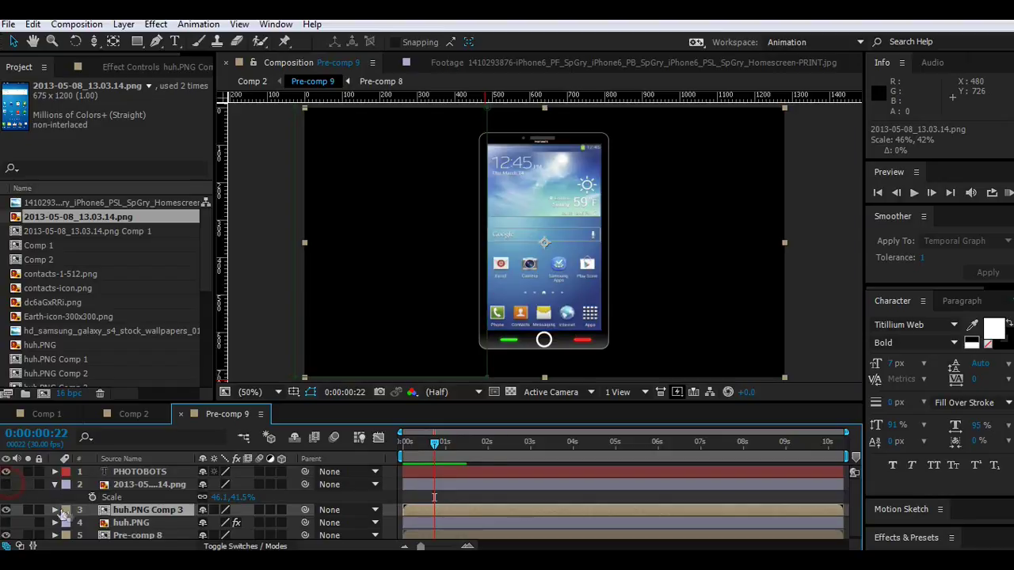
drag(435, 444, 478, 449)
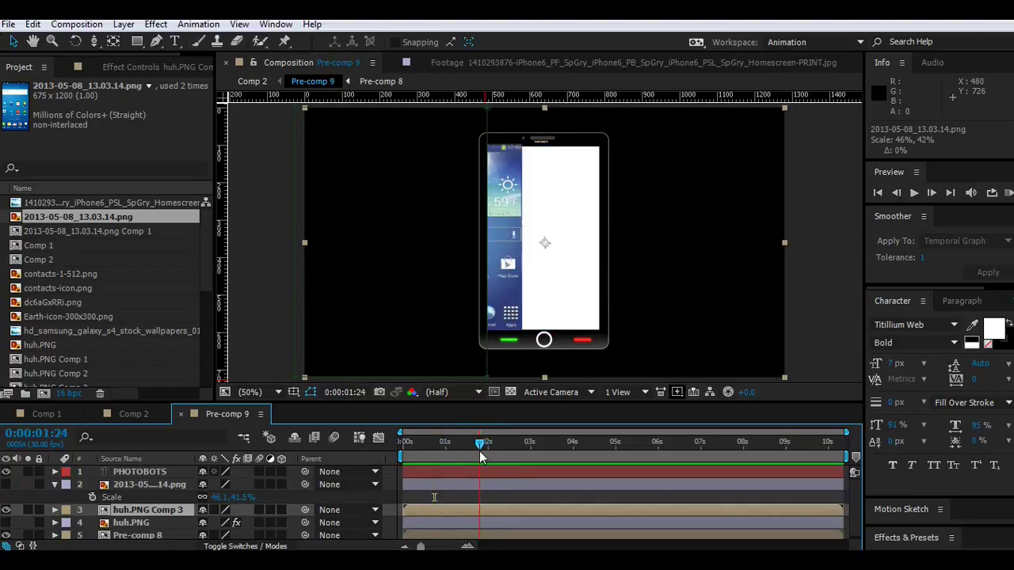
click(137, 510)
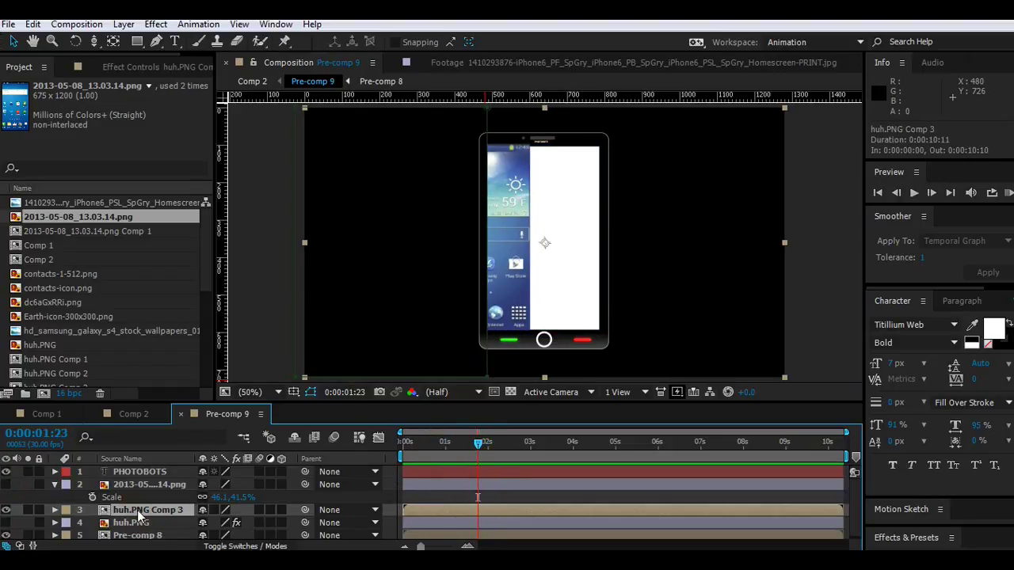
key(m)
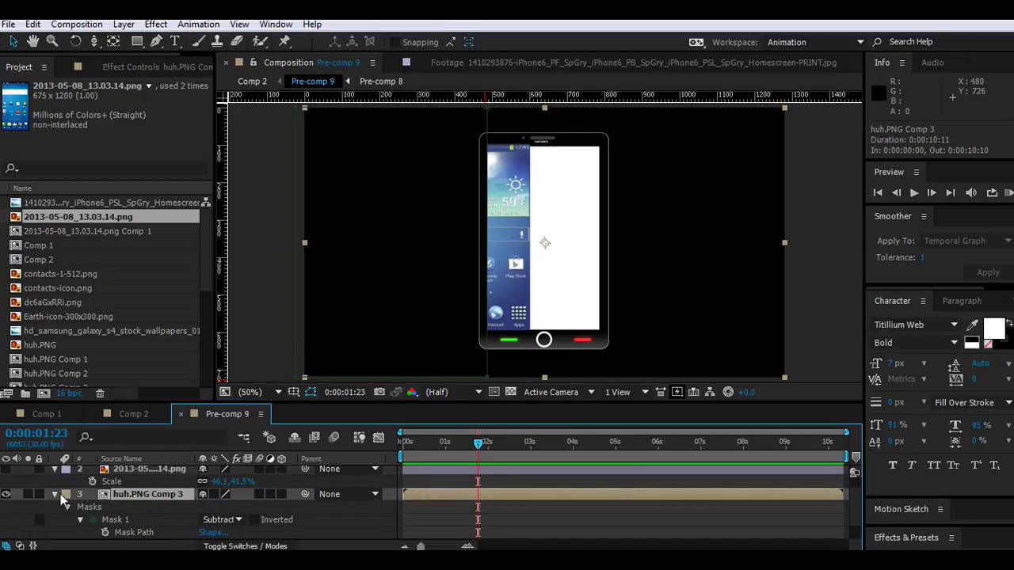
key(F2)
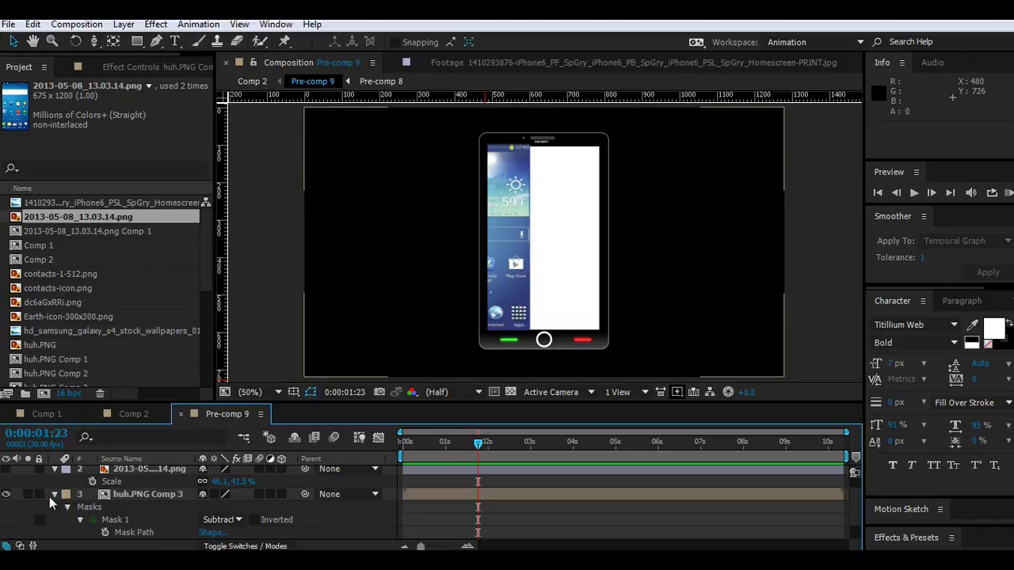
click(54, 494)
drag(481, 451, 469, 452)
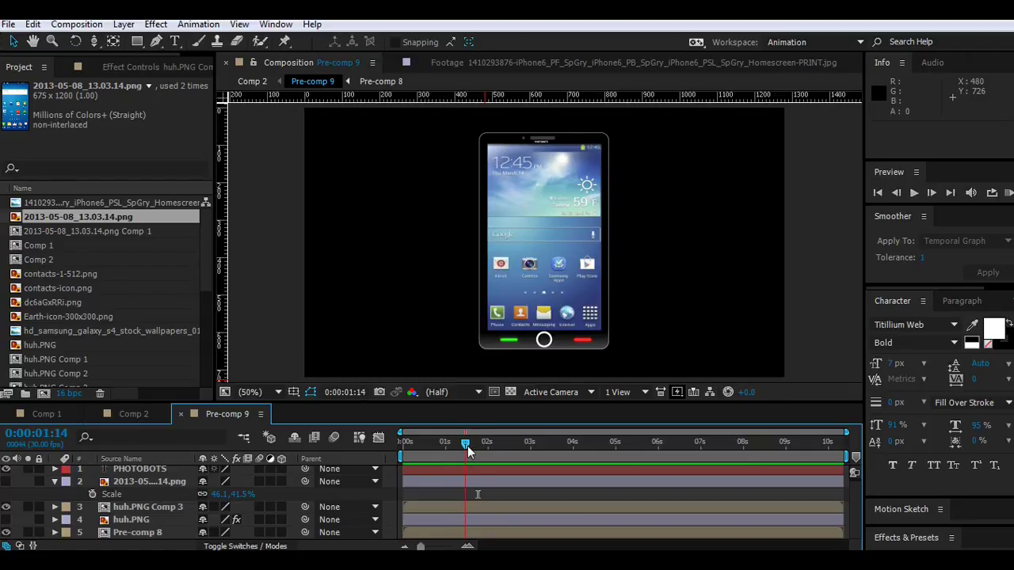
Open huh.PNG Comp 3 to view huh.PNG's position keyframes, then go back to Pre-comp 9.
double_click(143, 507)
click(174, 471)
key(p)
click(226, 414)
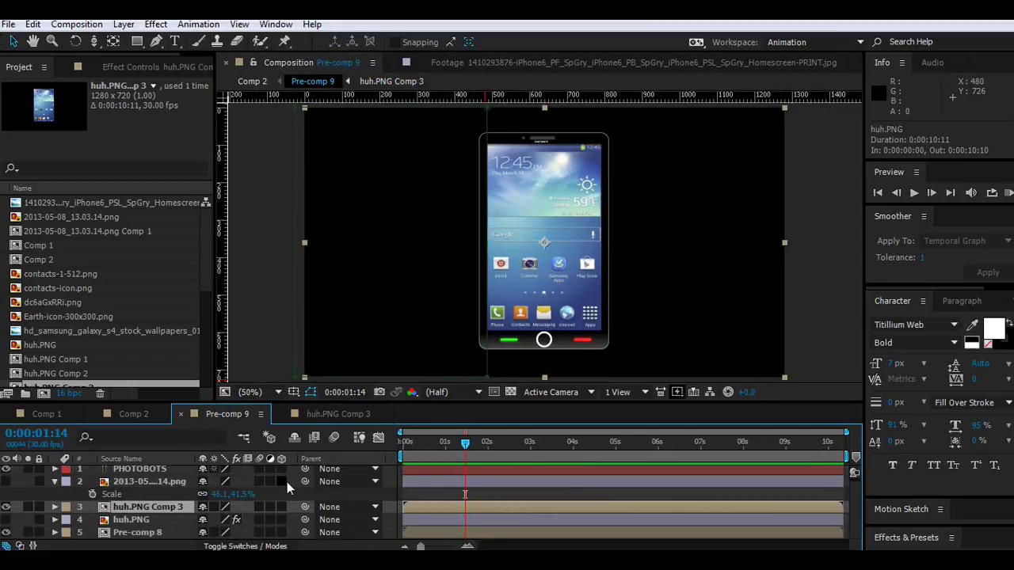
Make the home-screen screenshot a 3D layer and make it visible again.
click(282, 482)
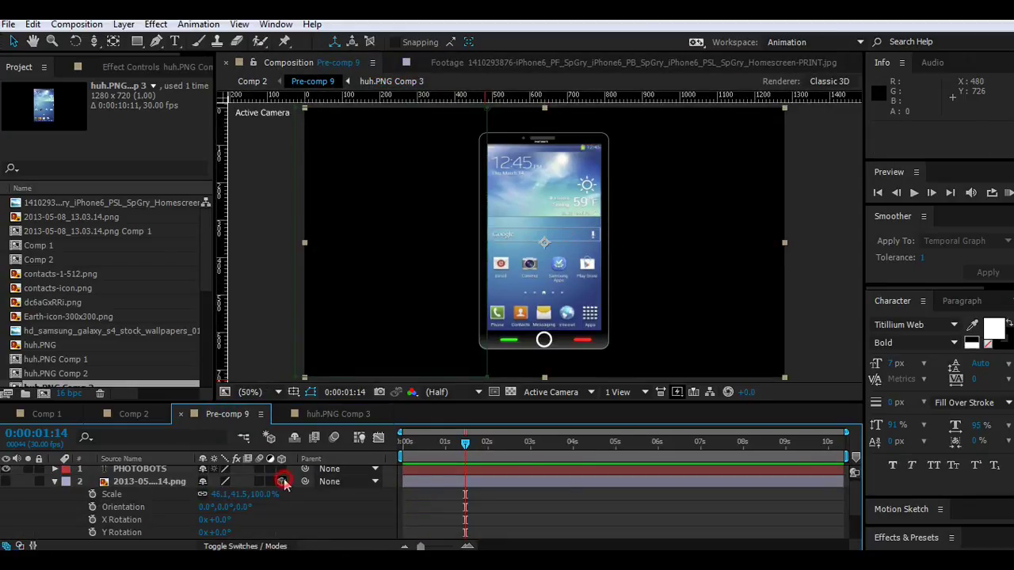
click(53, 482)
click(6, 484)
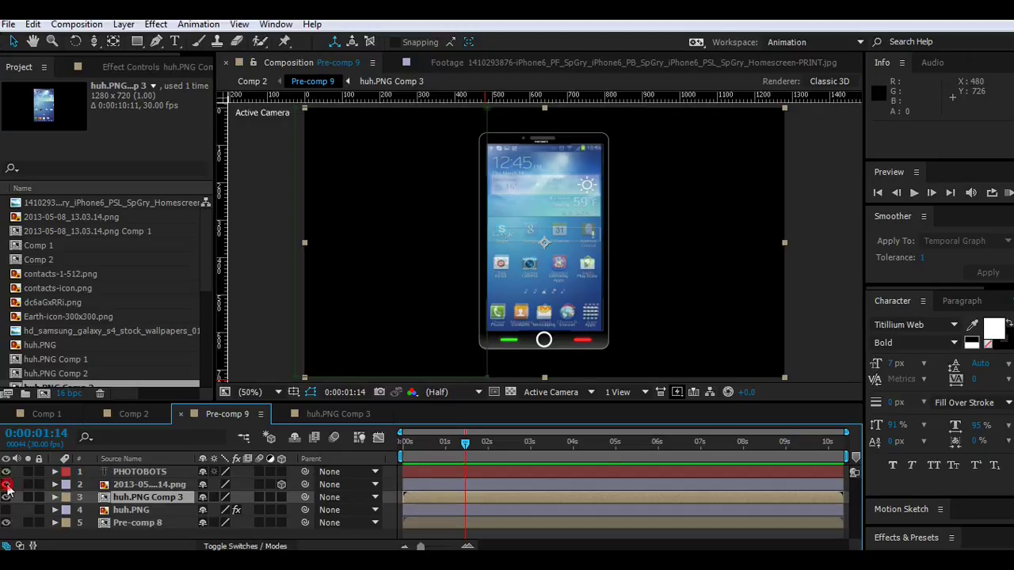
Add guides at the phone screen's bottom and top edges and slide the screenshot right to 964.0, 345.0.
drag(438, 102, 459, 333)
drag(423, 95, 439, 144)
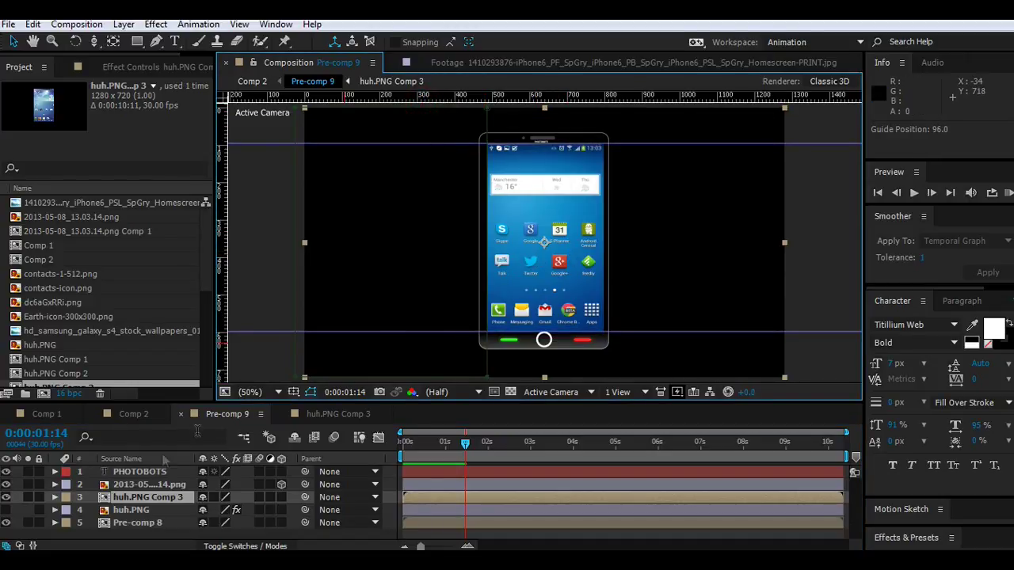
click(545, 281)
drag(545, 281, 650, 270)
Keyframe the screenshot's position beside the phone at 0:00:01:14, then move it onto the screen at 0:00:02:00.
click(150, 484)
key(p)
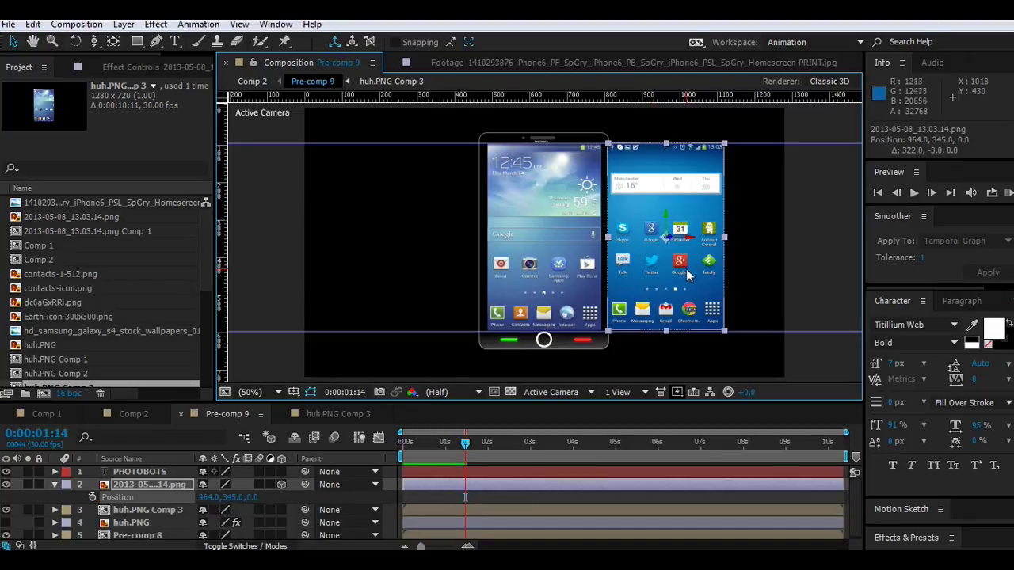
drag(685, 273, 679, 266)
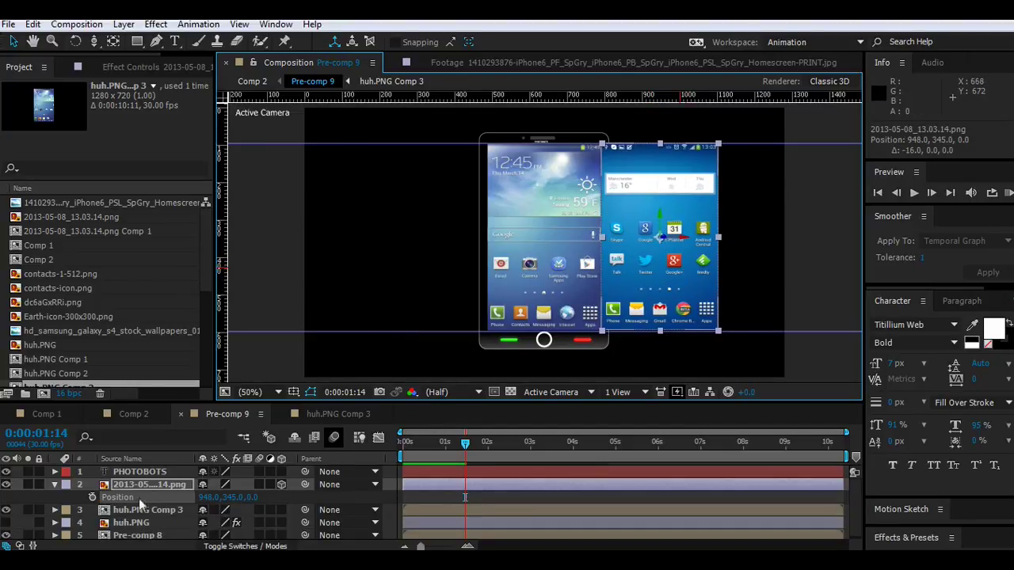
click(92, 497)
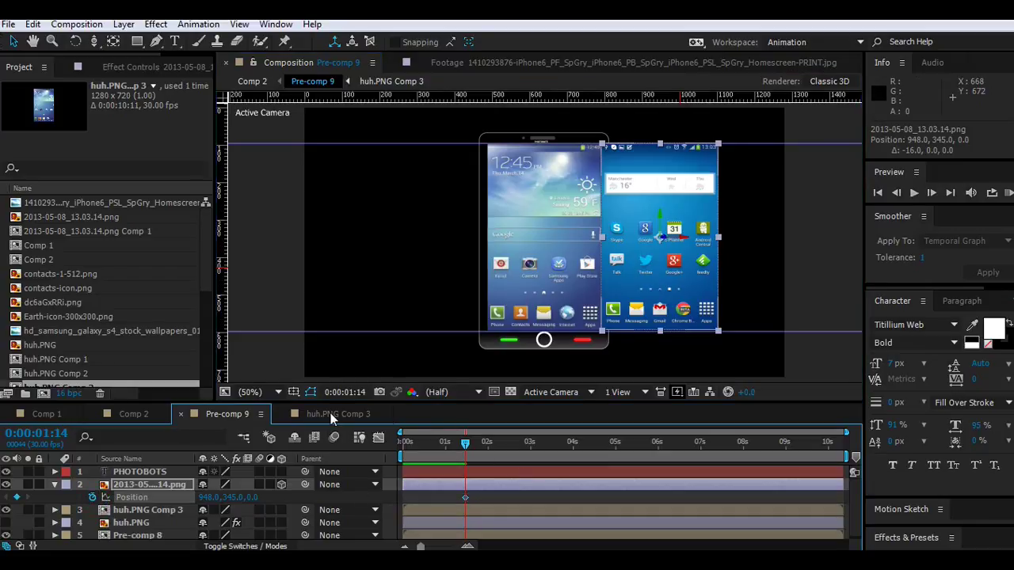
drag(468, 447, 491, 449)
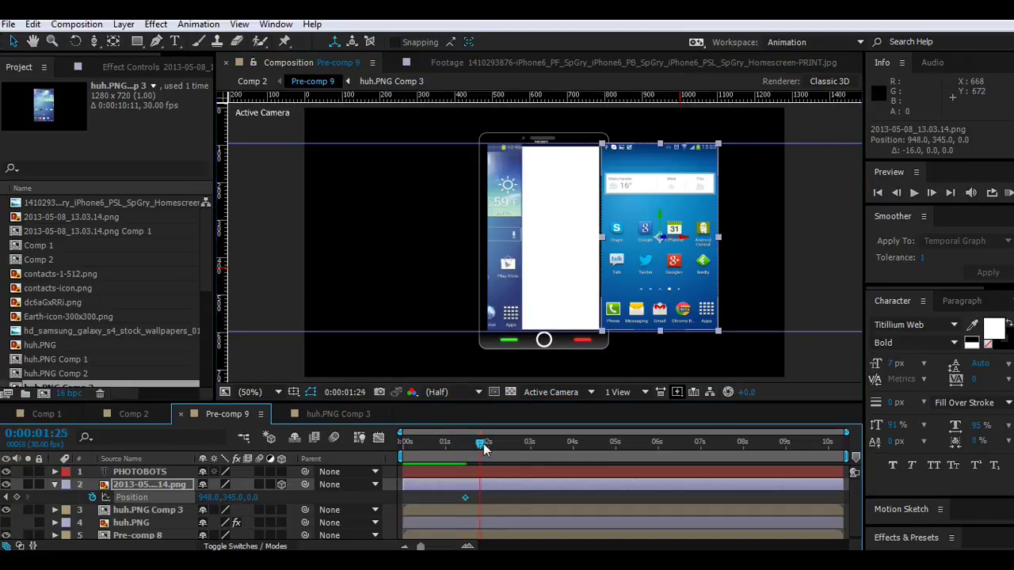
click(351, 418)
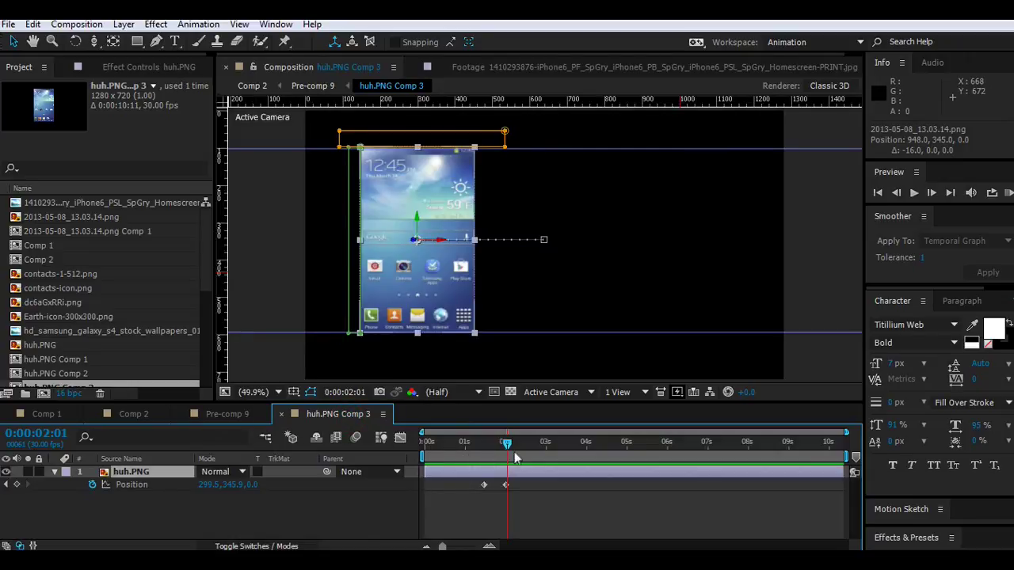
click(242, 415)
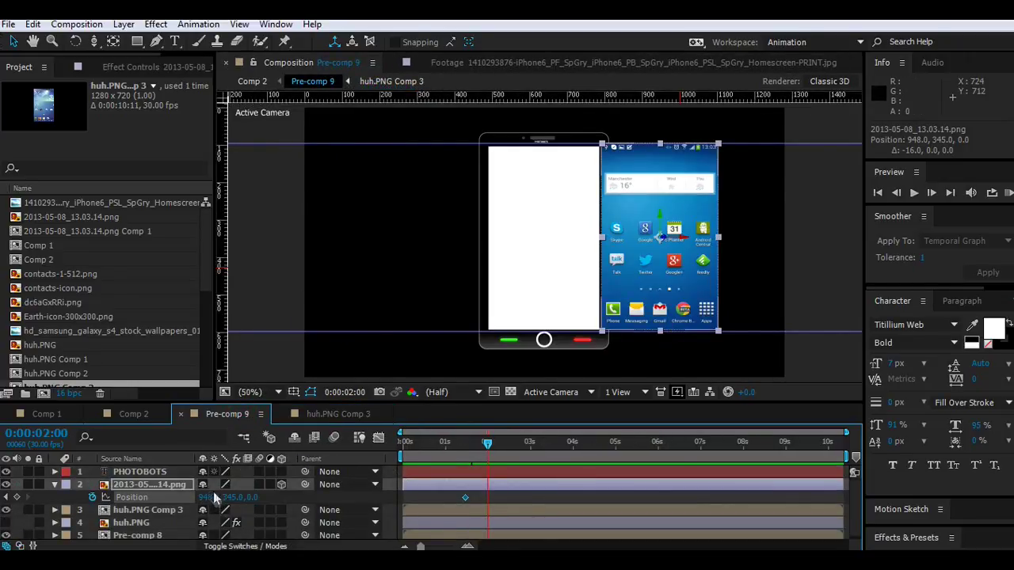
drag(213, 497, 3, 497)
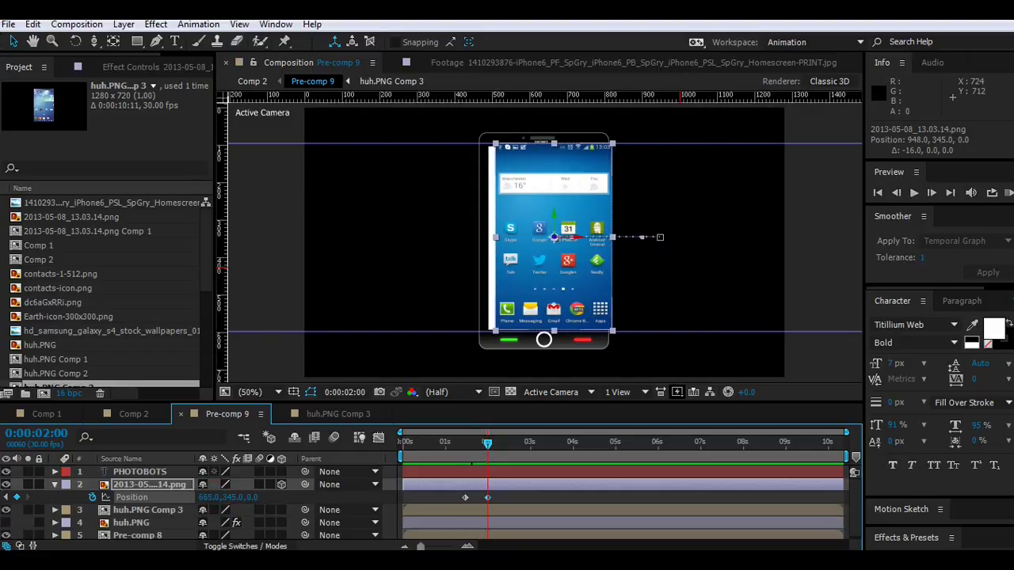
drag(205, 497, 182, 496)
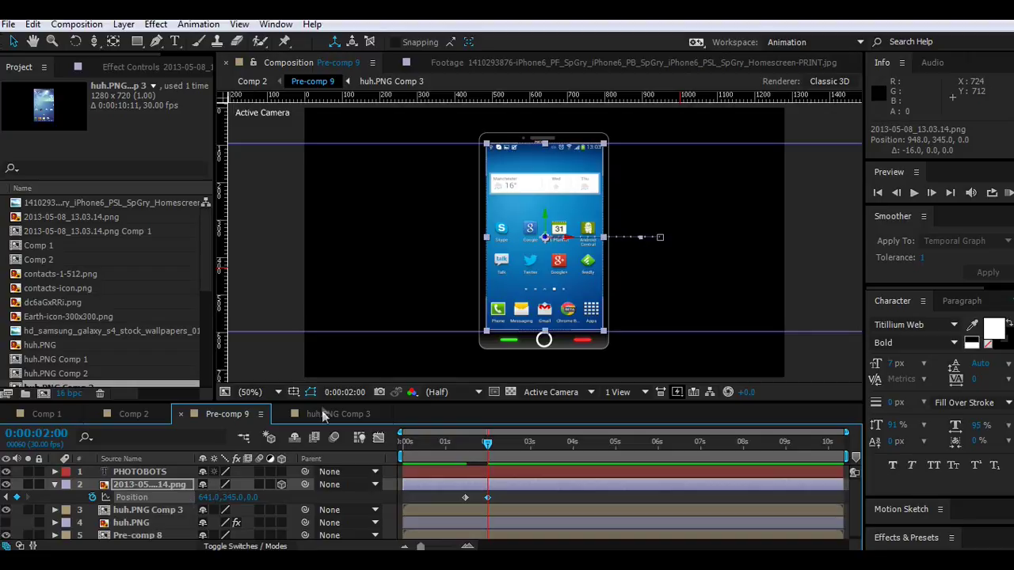
Add in-between position keyframes around 0:00:01:24–0:00:01:29 to smooth the slide to X 641.
click(387, 499)
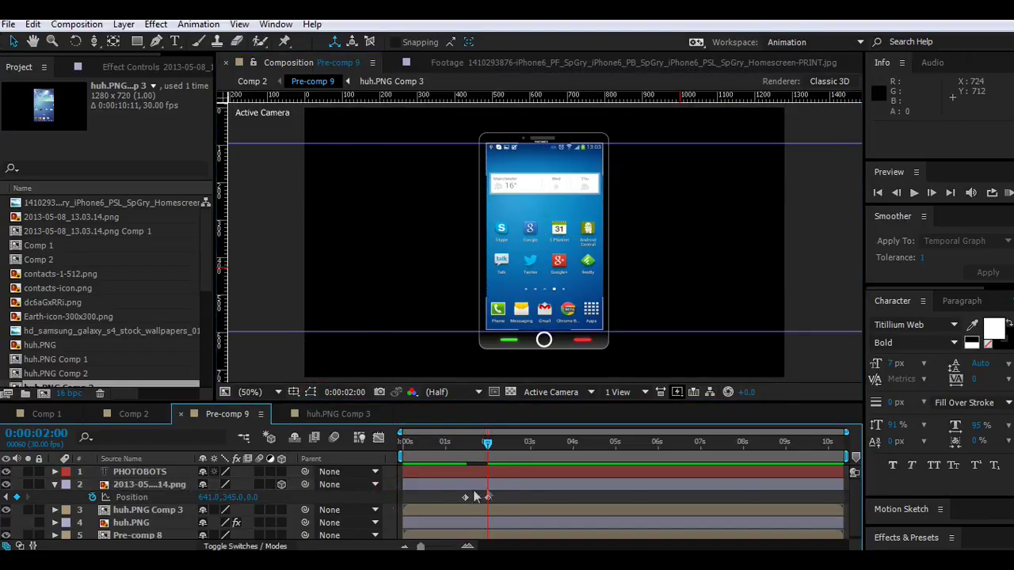
mouse_move(487, 444)
mouse_down()
mouse_move(460, 450)
mouse_move(472, 450)
mouse_up()
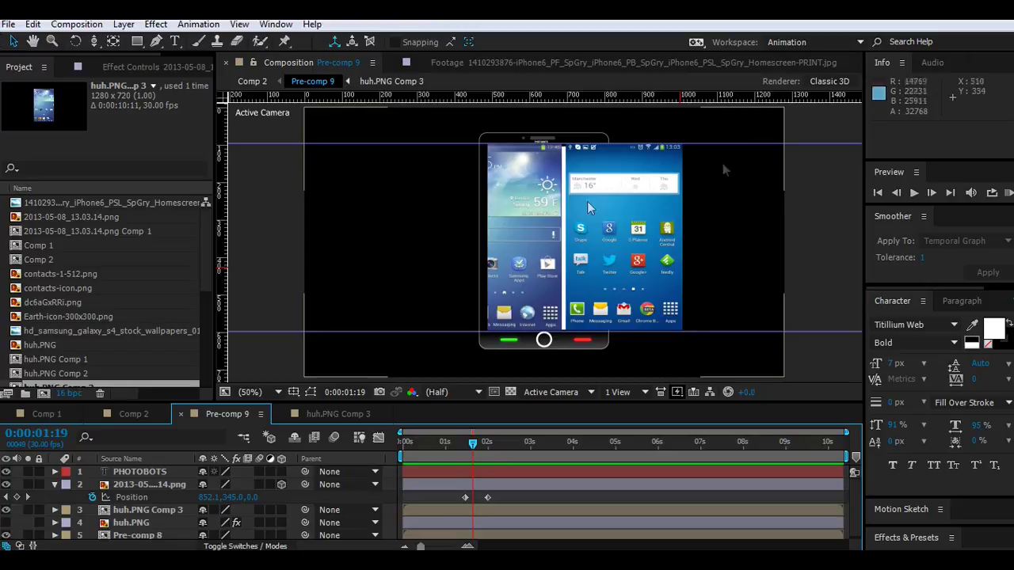
click(620, 226)
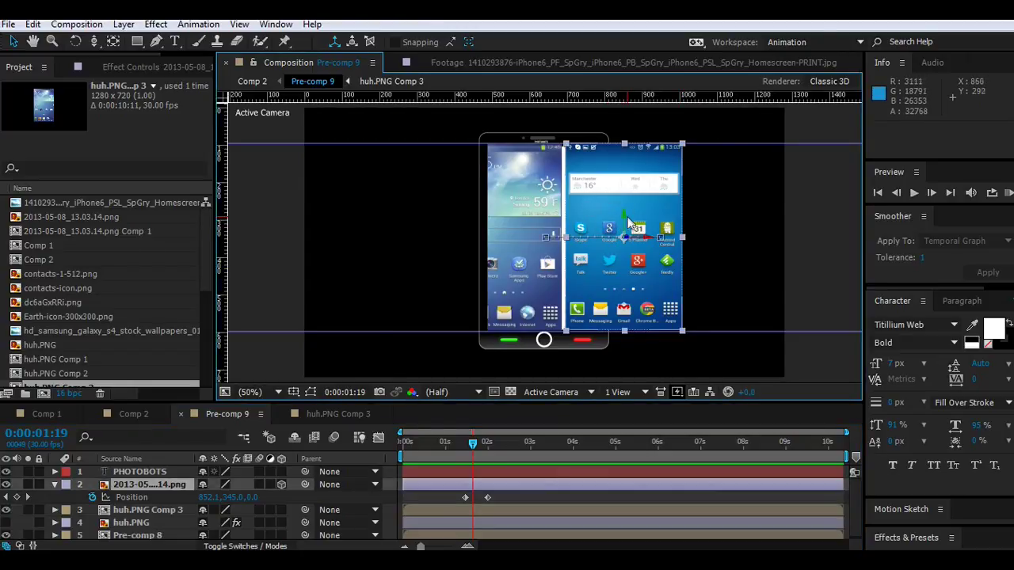
drag(473, 444, 475, 449)
click(140, 487)
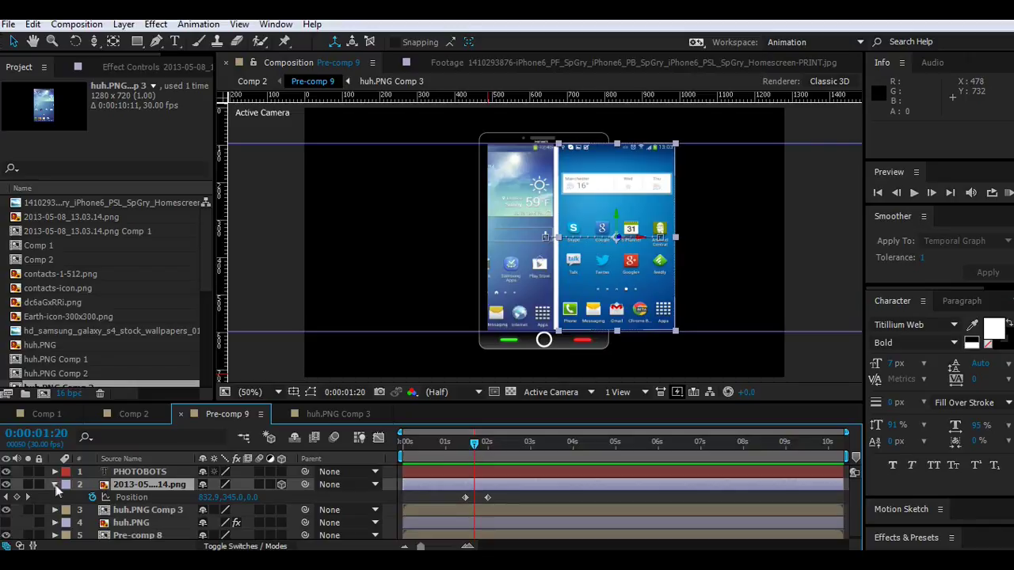
drag(624, 284, 620, 282)
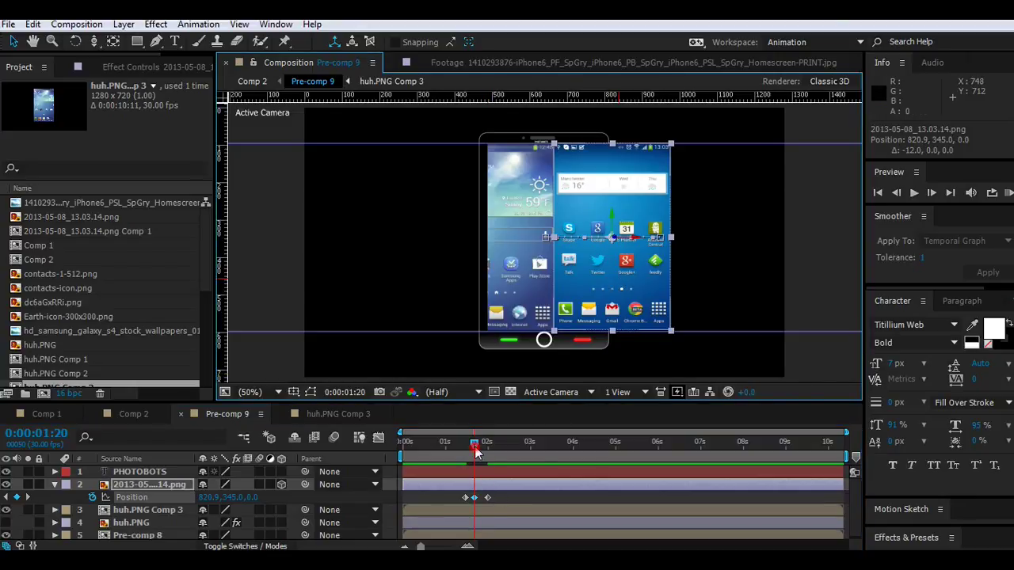
drag(475, 450, 479, 445)
drag(574, 290, 570, 290)
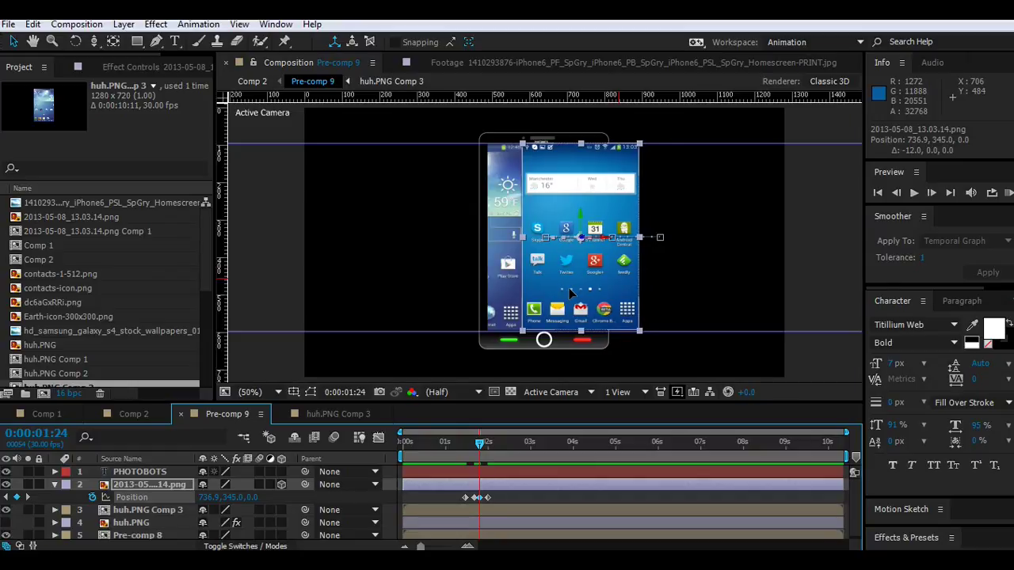
drag(481, 448, 484, 446)
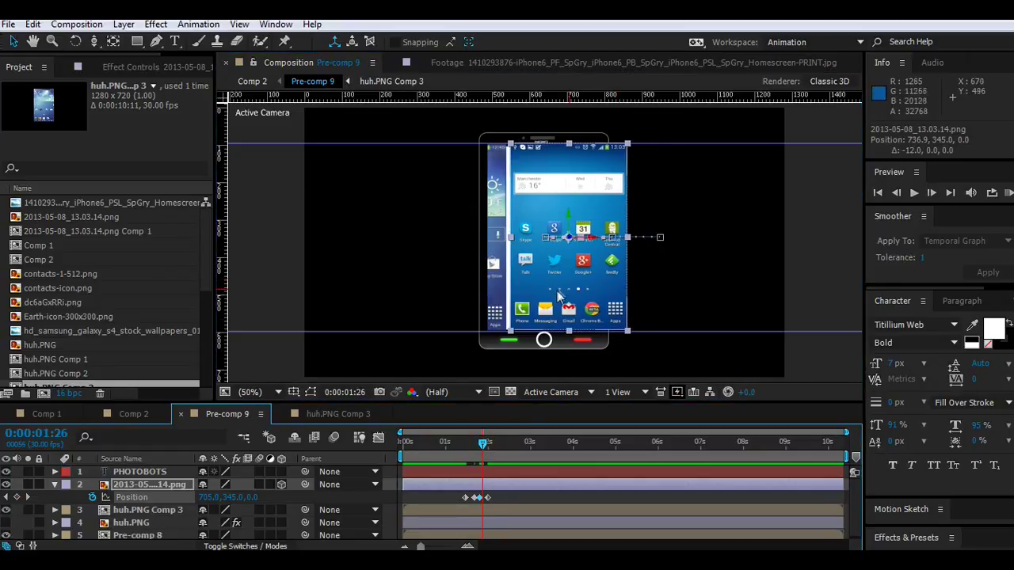
drag(559, 292, 555, 288)
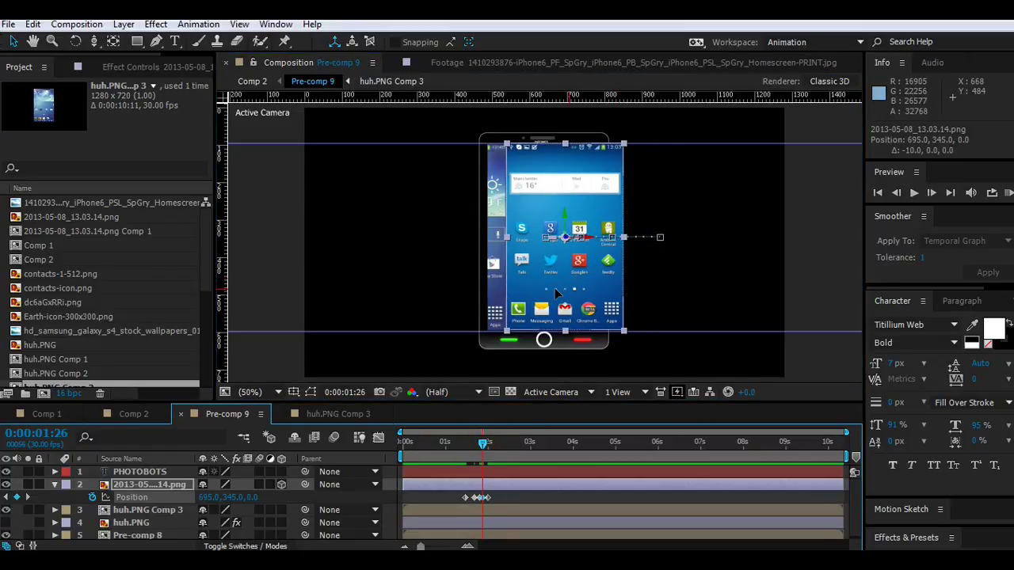
drag(483, 445, 487, 446)
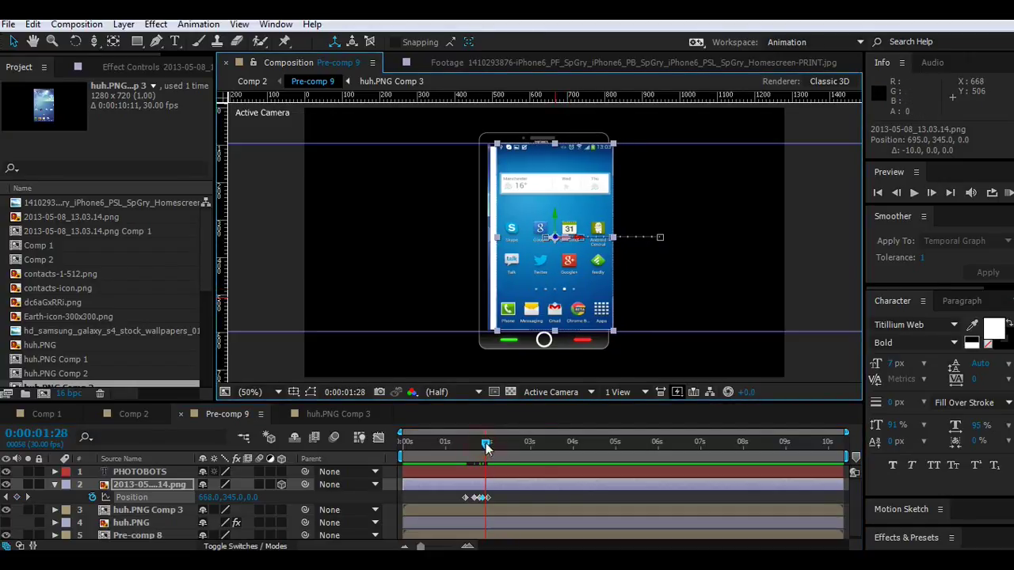
drag(582, 281, 579, 281)
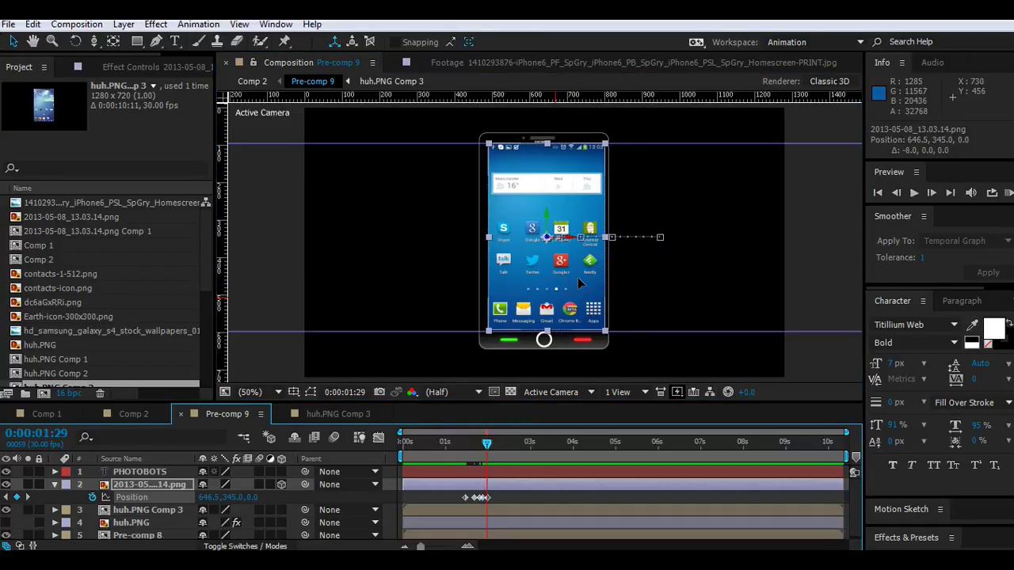
mouse_move(486, 449)
mouse_down()
mouse_move(470, 445)
mouse_move(484, 442)
mouse_up()
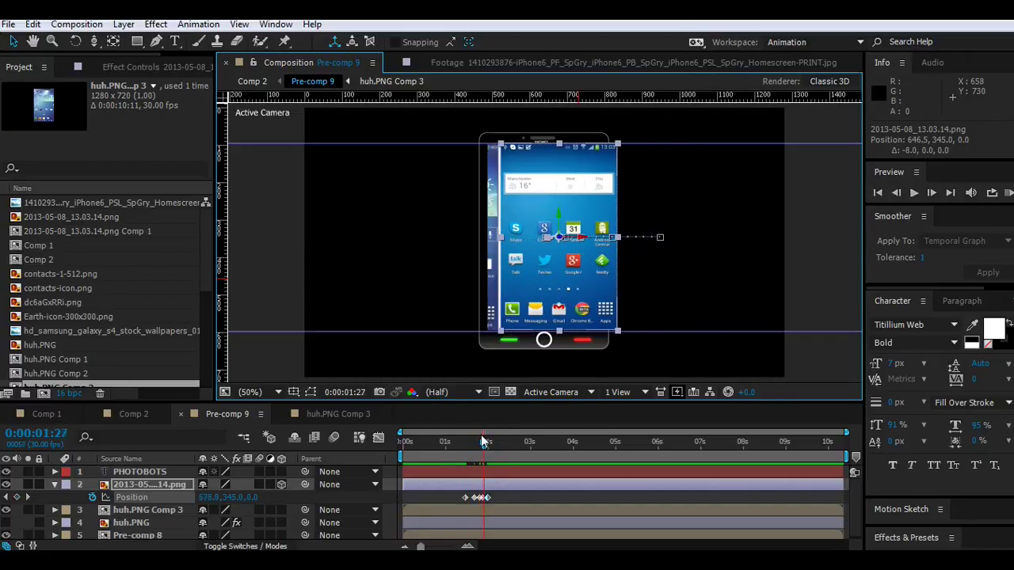
drag(566, 279, 563, 278)
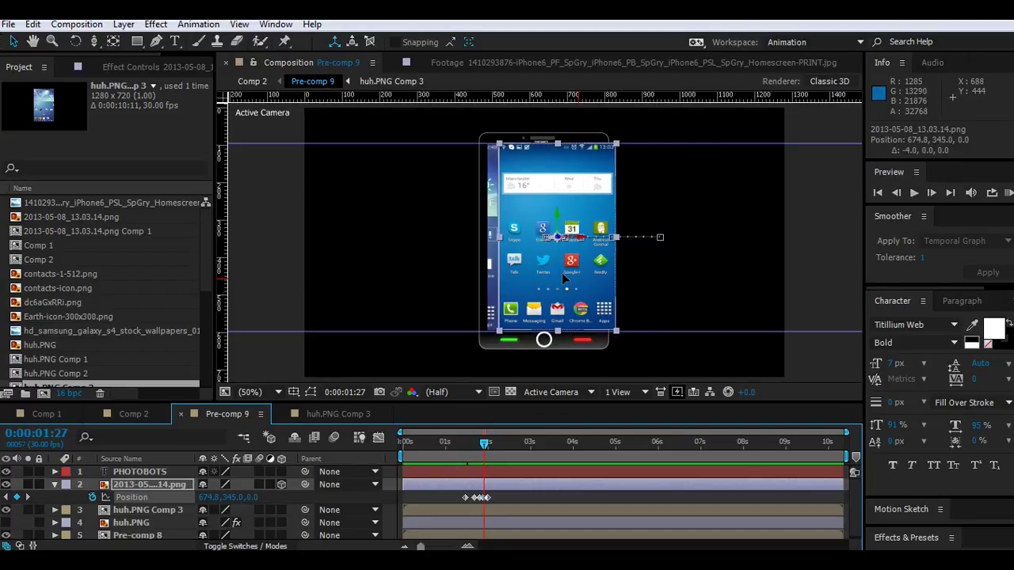
drag(485, 448, 486, 446)
drag(580, 274, 571, 270)
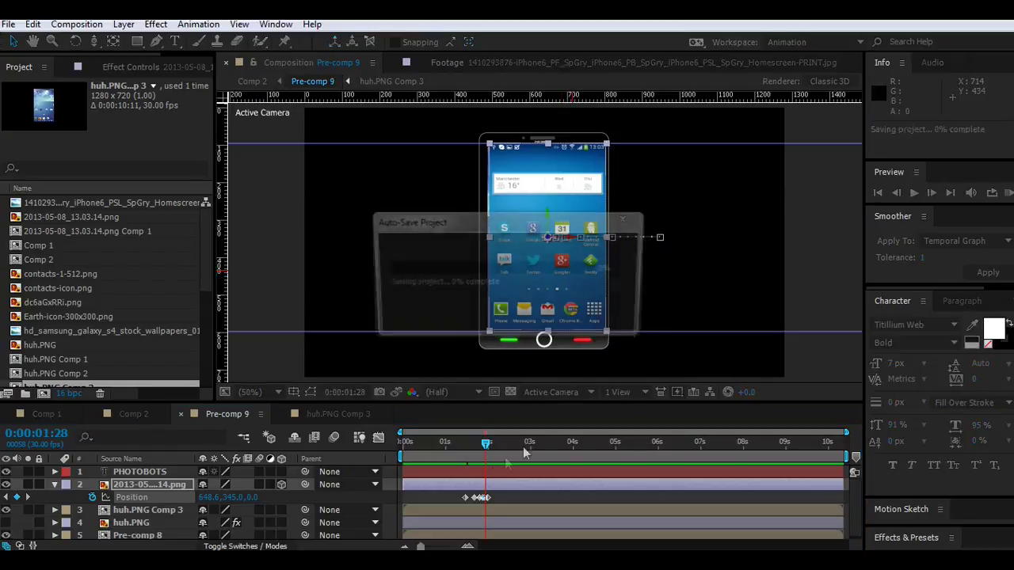
mouse_move(485, 445)
mouse_down()
mouse_move(471, 449)
mouse_move(495, 445)
mouse_up()
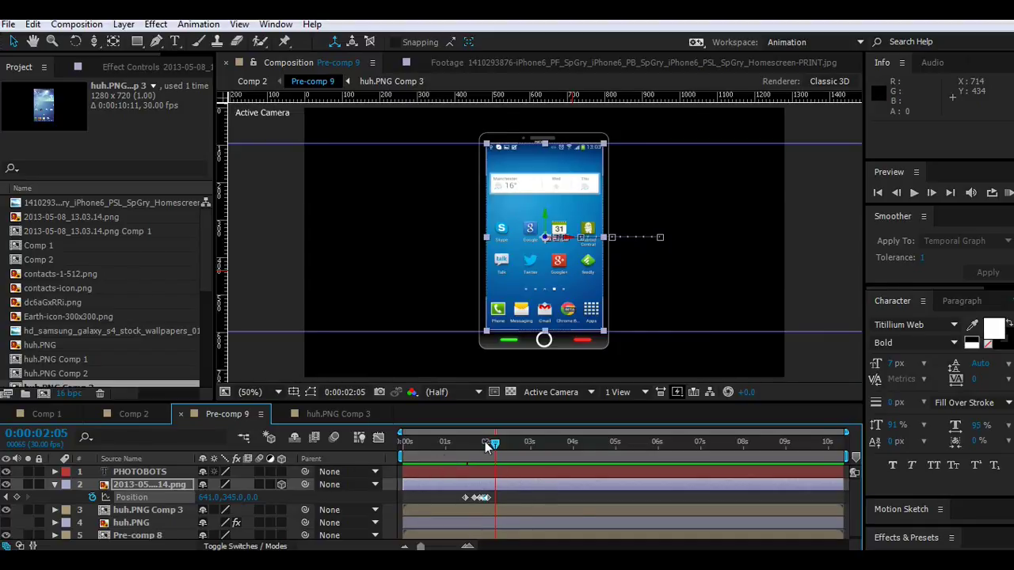
drag(491, 448, 463, 445)
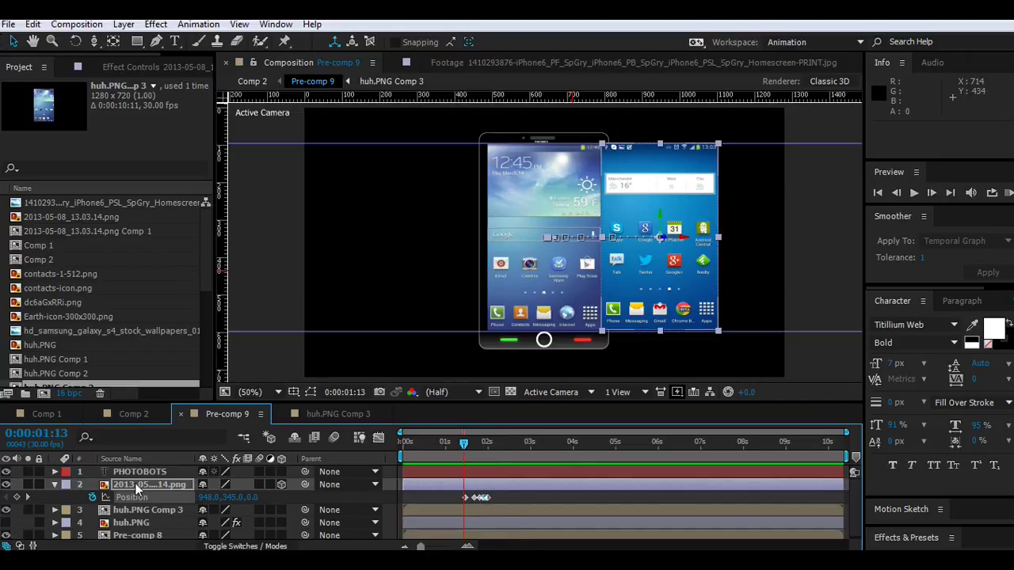
Pre-compose the animated screenshot layer into 2013-05-08_13.03.14.png Comp 2, moving all attributes.
click(55, 484)
click(127, 487)
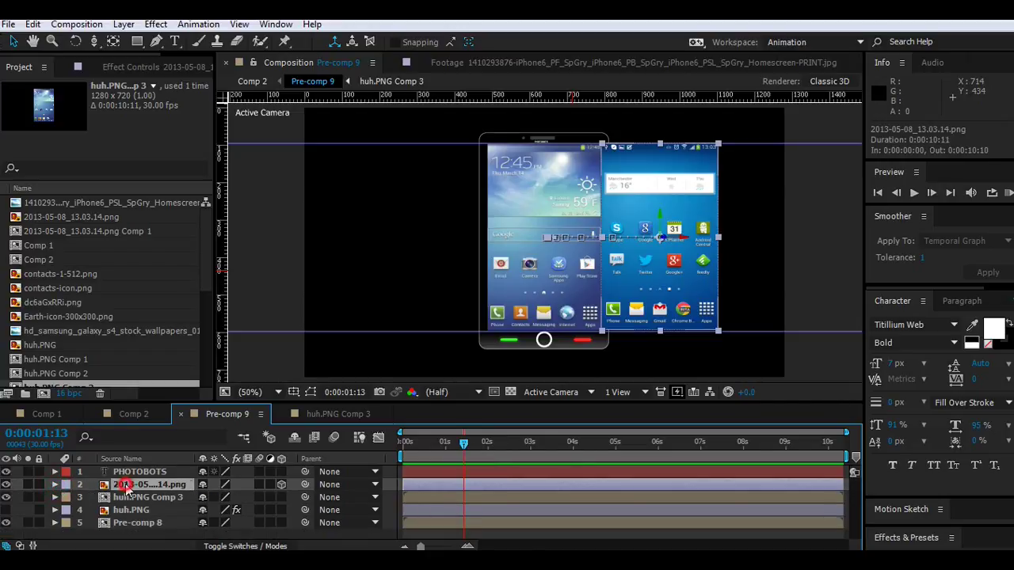
double_click(137, 42)
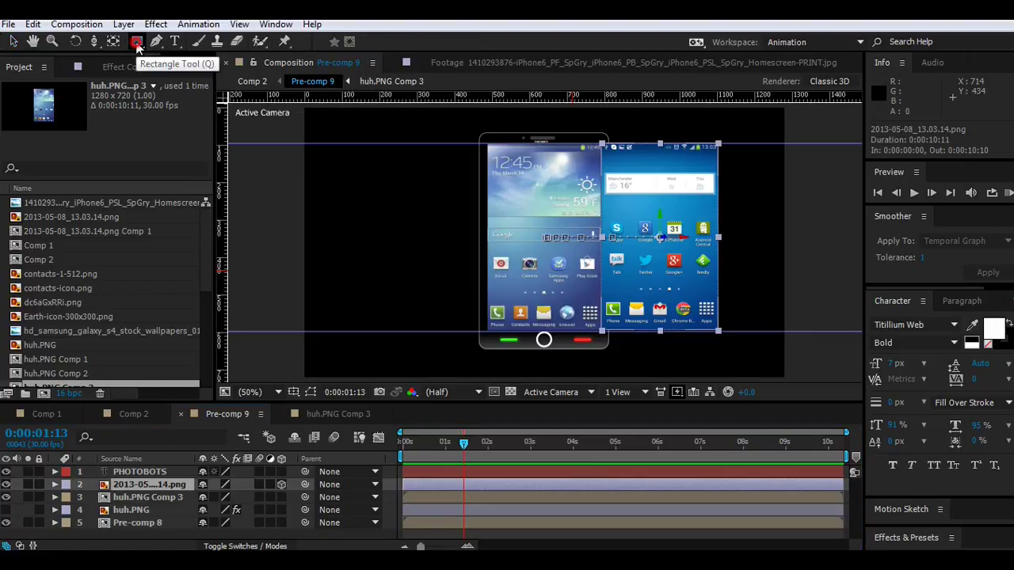
click(156, 509)
key(Delete)
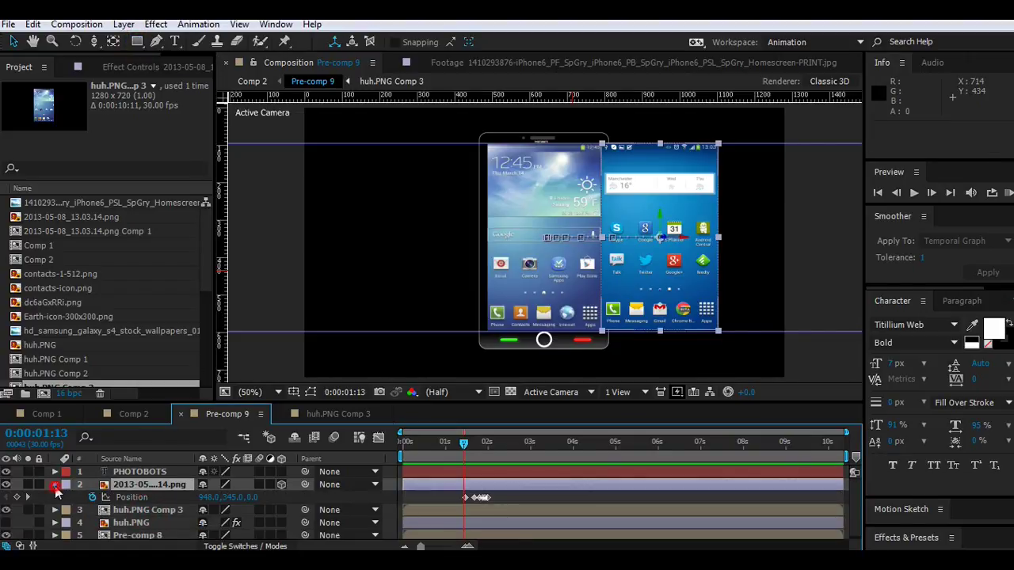
click(55, 484)
click(134, 486)
click(124, 23)
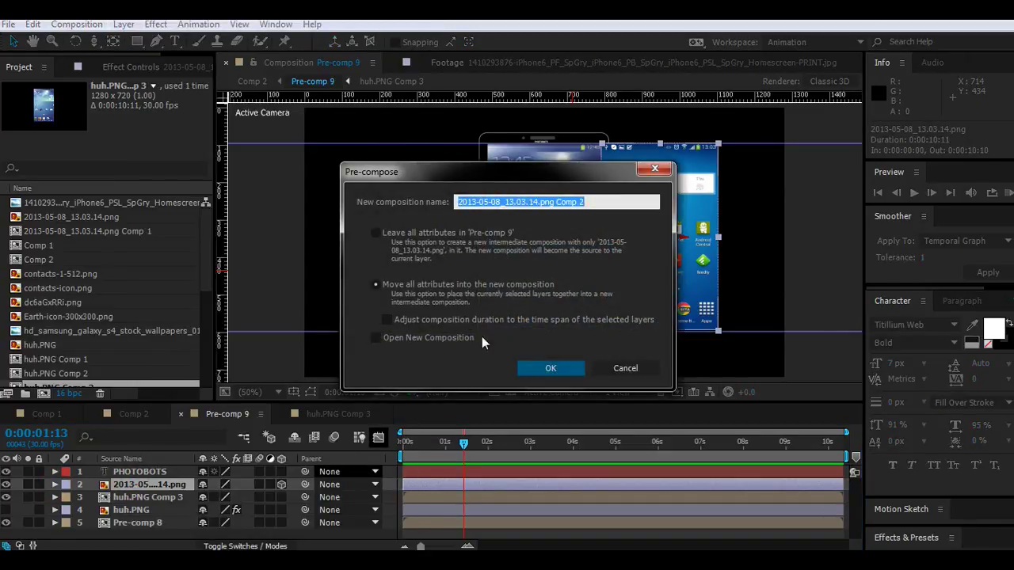
click(544, 367)
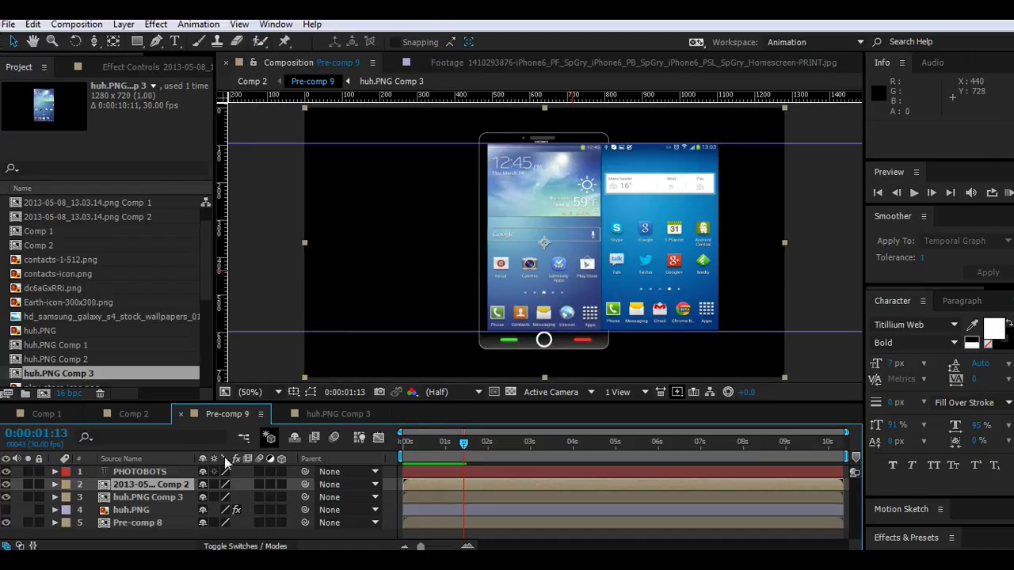
Add a rectangle mask to the new pre-comp layer and pull its left edge in.
double_click(136, 41)
click(311, 389)
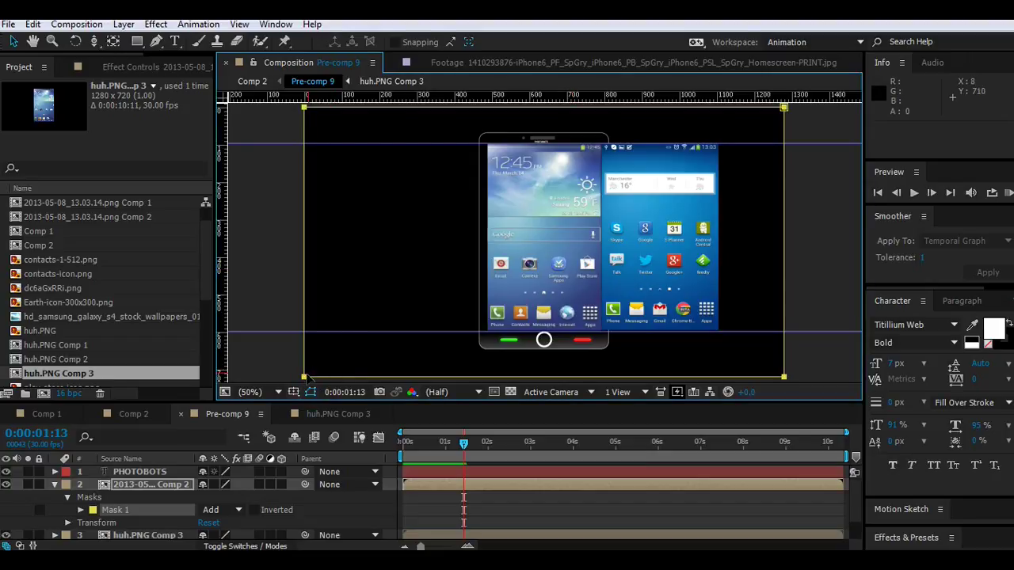
double_click(305, 377)
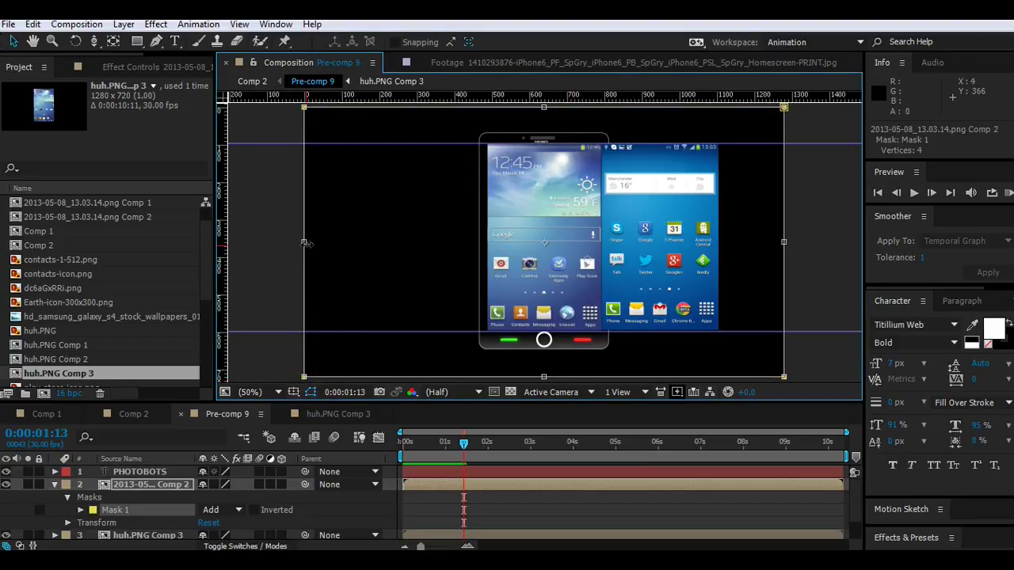
mouse_move(304, 242)
mouse_down()
mouse_move(710, 248)
mouse_move(631, 270)
mouse_up()
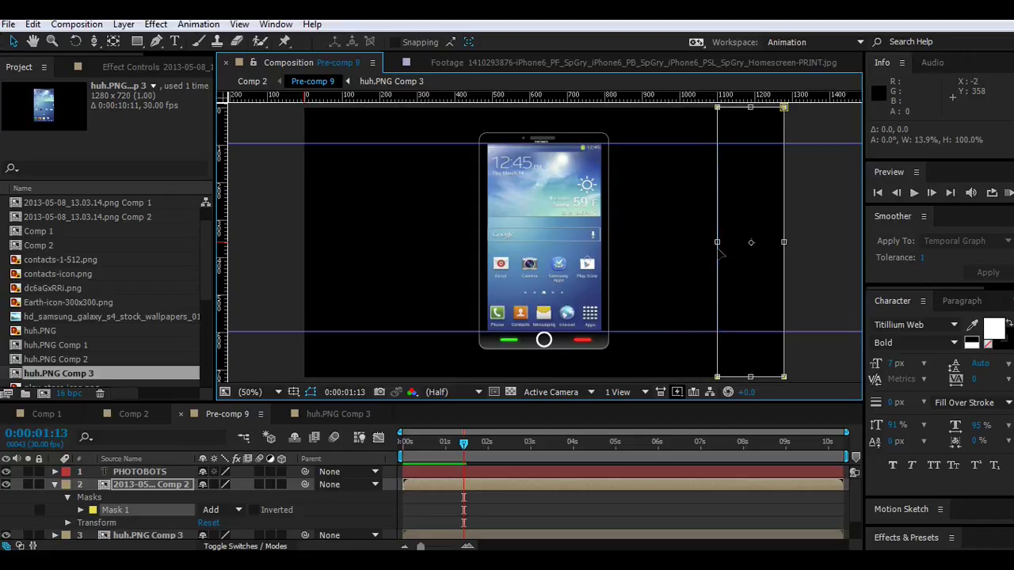
mouse_move(464, 444)
mouse_down()
mouse_move(496, 445)
mouse_move(407, 442)
mouse_move(466, 442)
mouse_up()
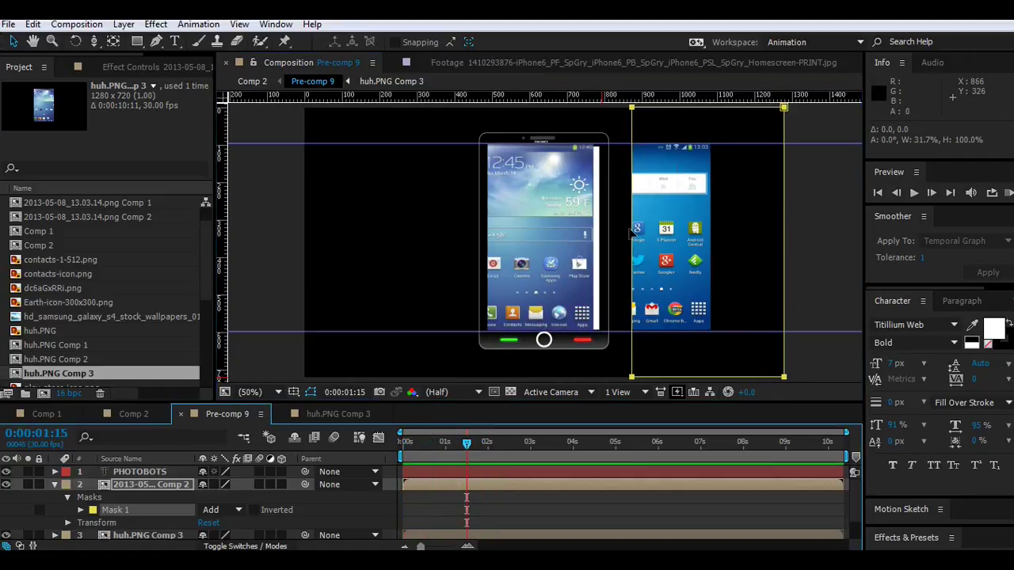
Widen the mask to reveal the second screen, clip it at the phone's right edge, and check the slide-in.
click(631, 378)
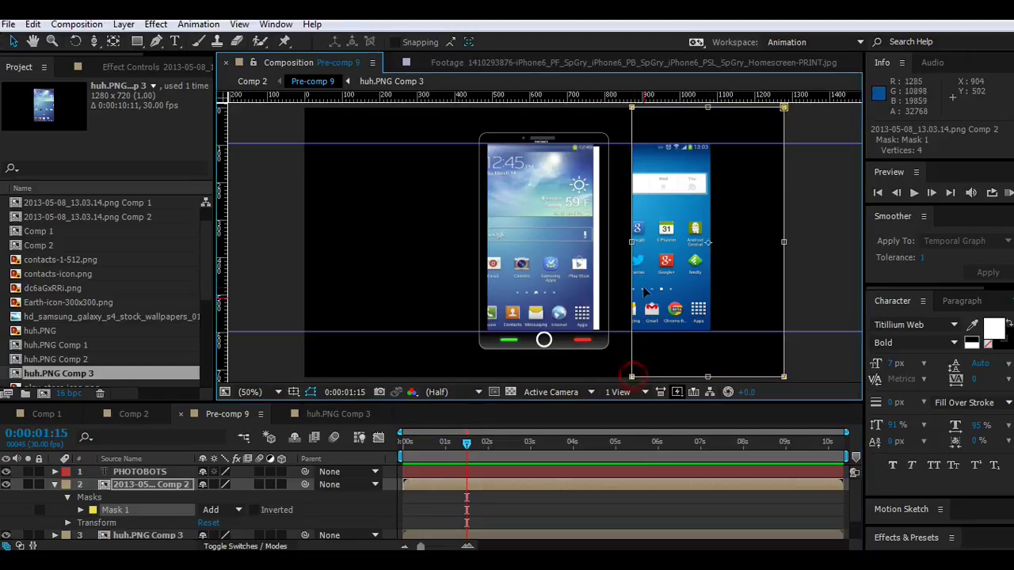
drag(631, 241, 306, 243)
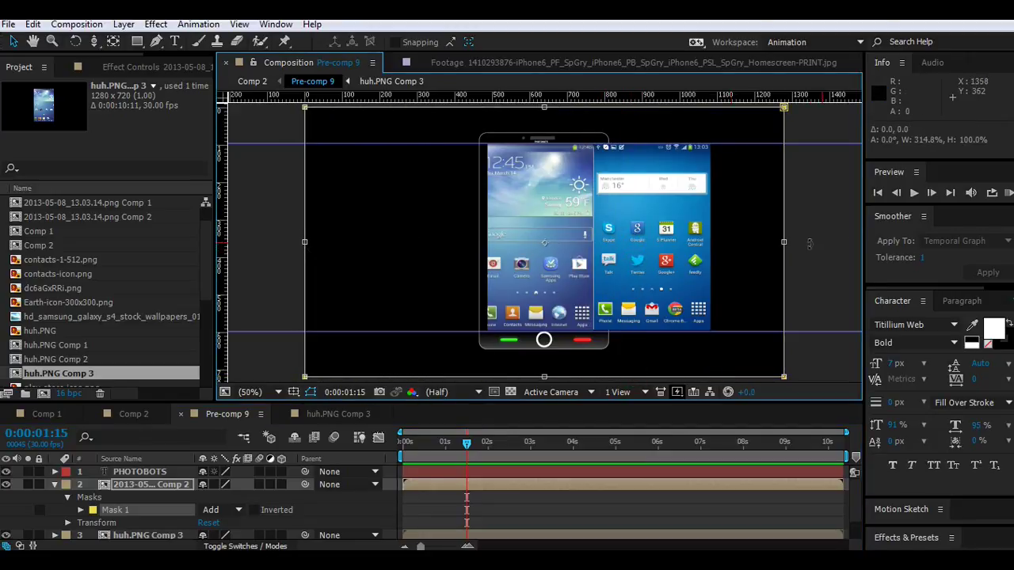
drag(783, 241, 603, 253)
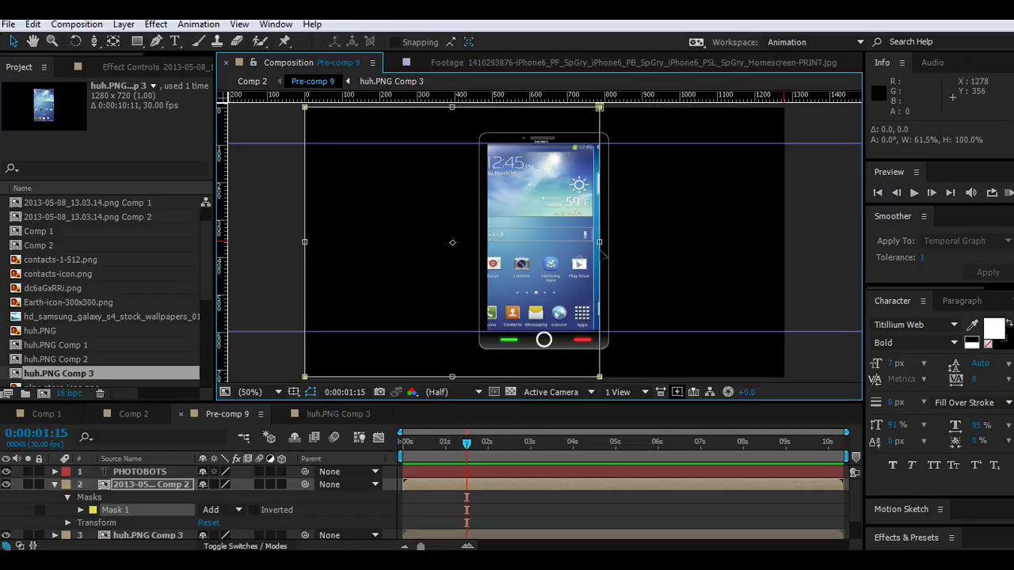
drag(468, 446, 461, 446)
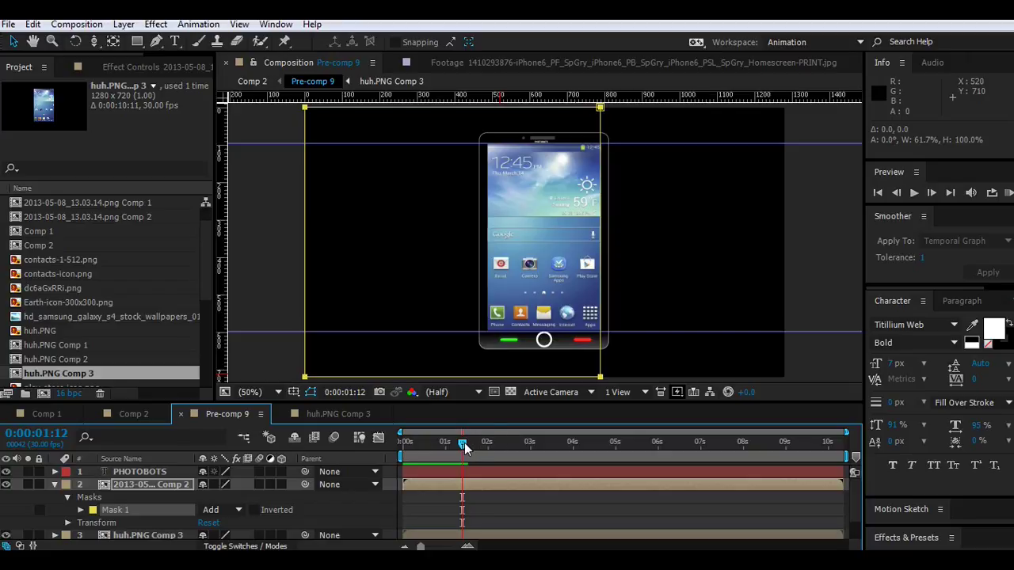
drag(465, 449, 493, 450)
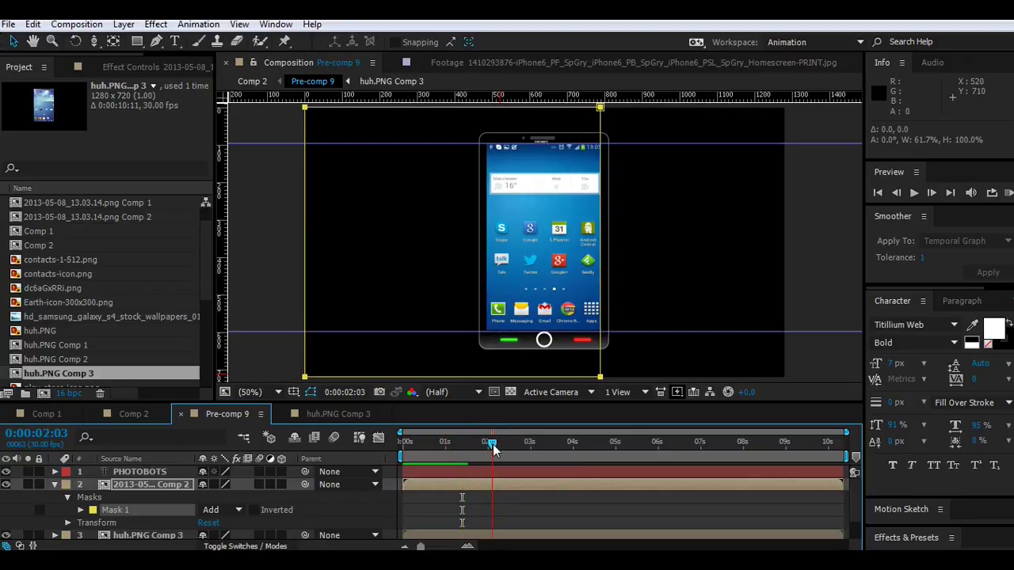
mouse_move(492, 450)
mouse_down()
mouse_move(509, 451)
mouse_move(420, 446)
mouse_move(480, 448)
mouse_move(454, 453)
mouse_up()
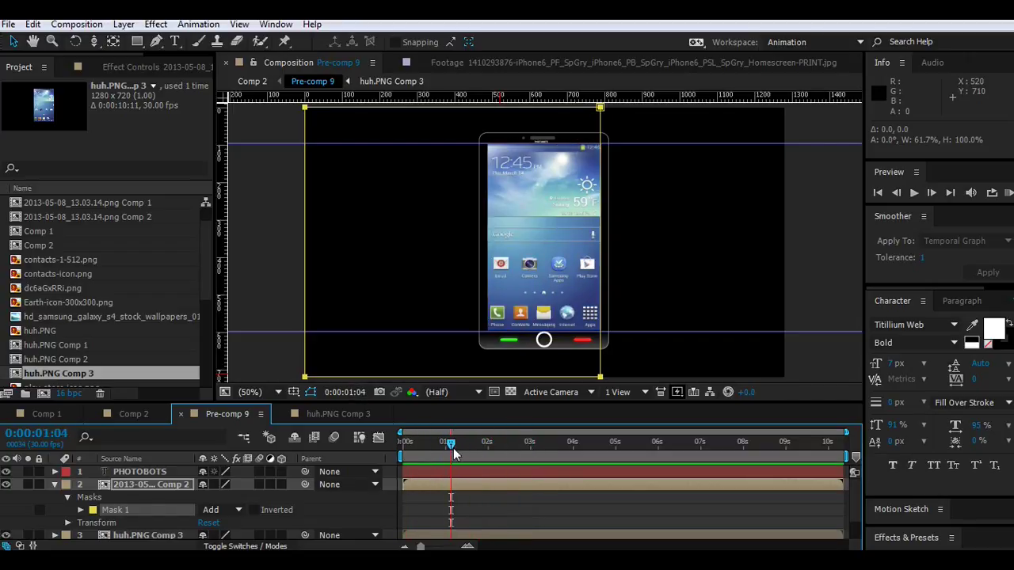
Turn off mask and shape path visibility in the viewer and scrub back through the transition.
click(314, 392)
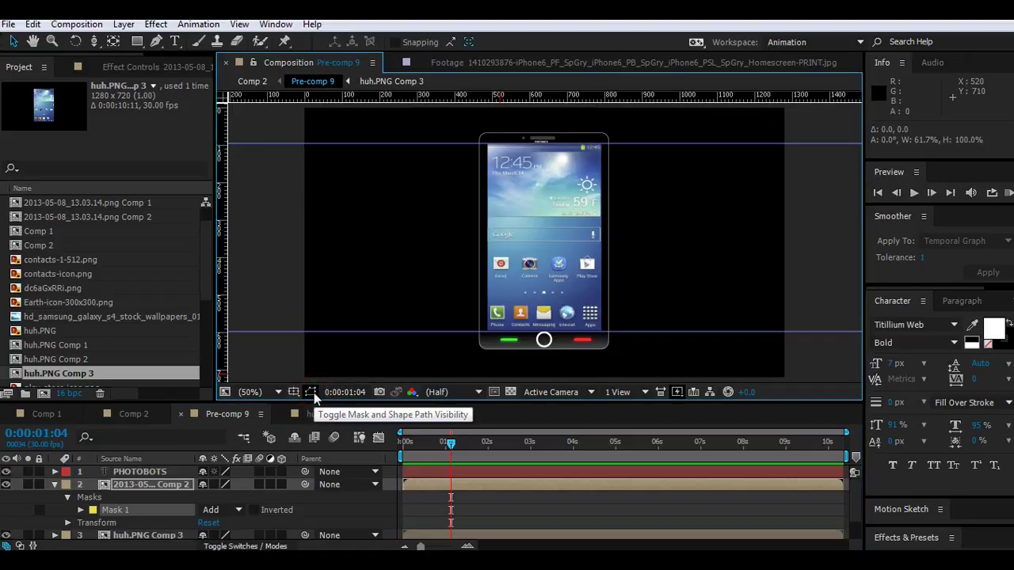
mouse_move(467, 443)
mouse_down()
mouse_move(489, 443)
mouse_move(434, 448)
mouse_up()
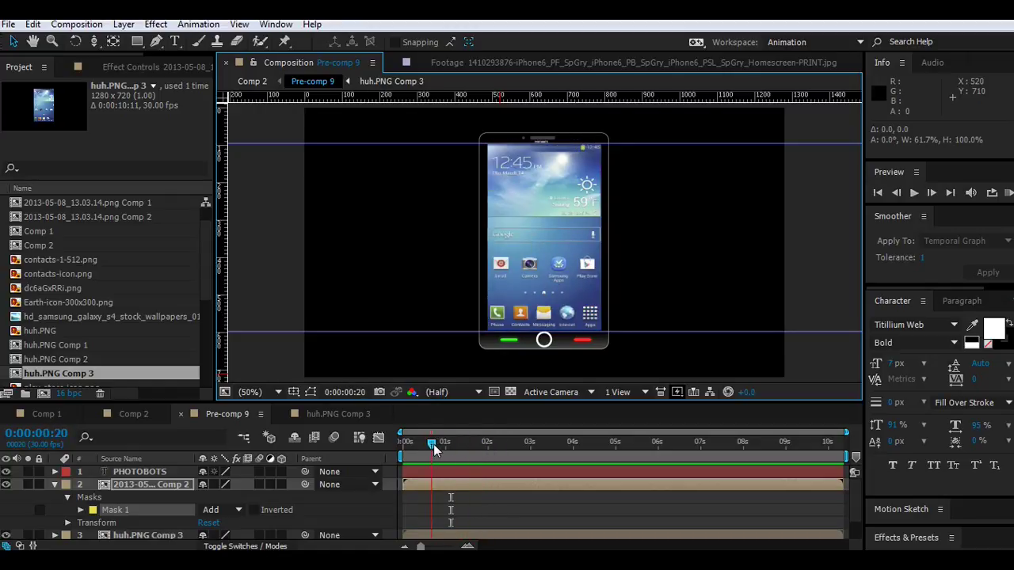
click(133, 414)
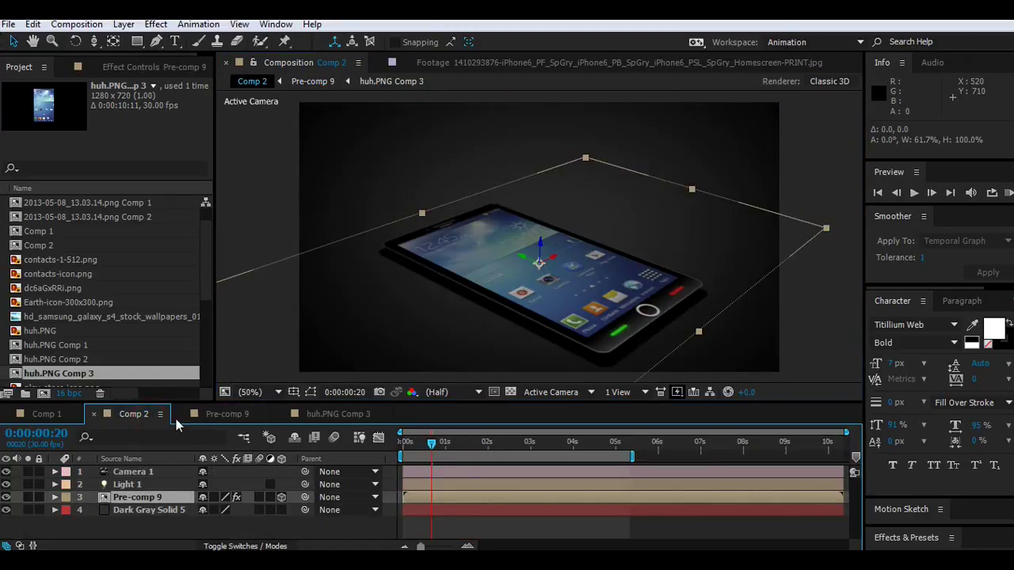
mouse_move(432, 449)
mouse_down()
mouse_move(402, 448)
mouse_move(614, 456)
mouse_move(409, 471)
mouse_up()
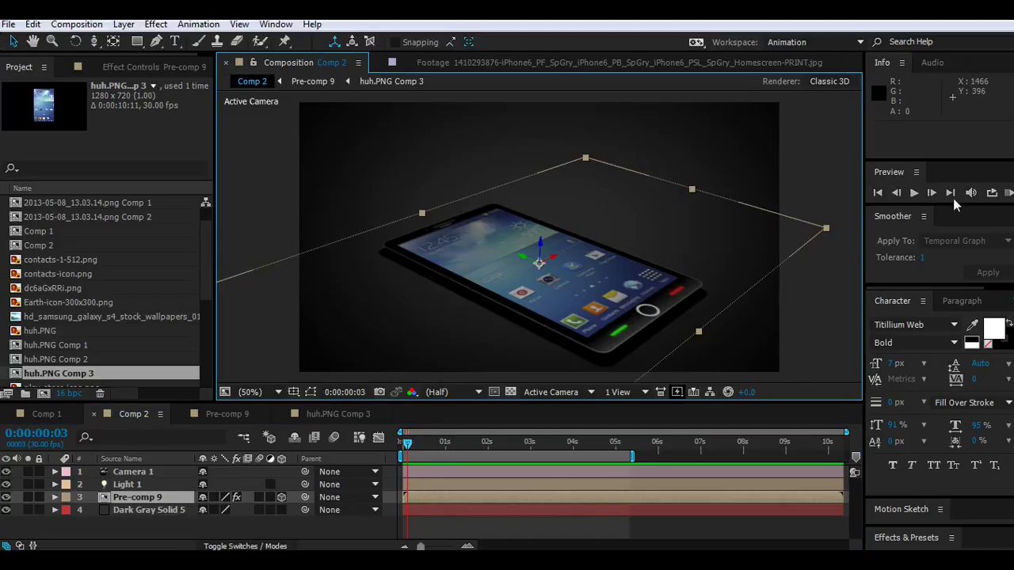
click(1008, 194)
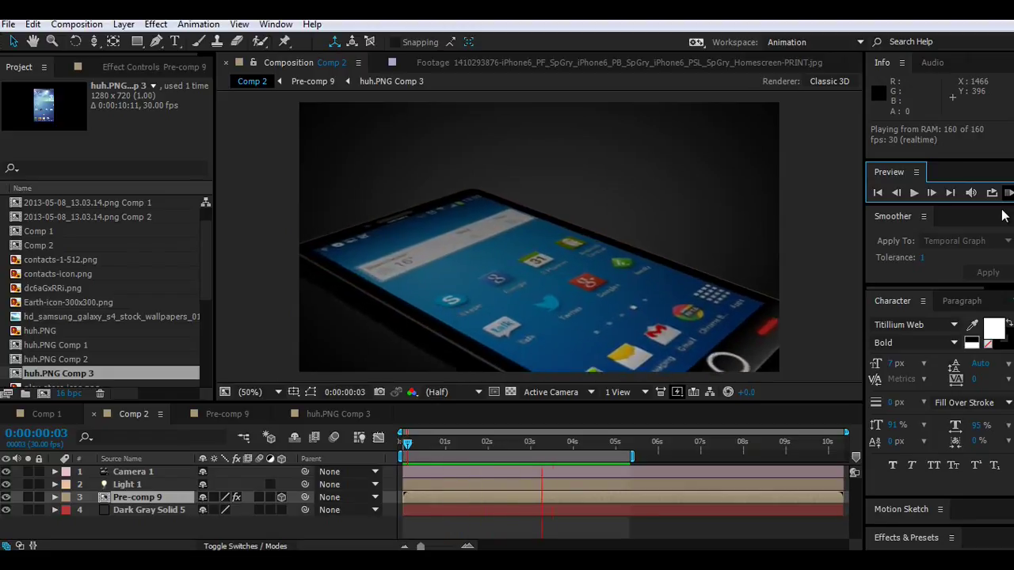
key(space)
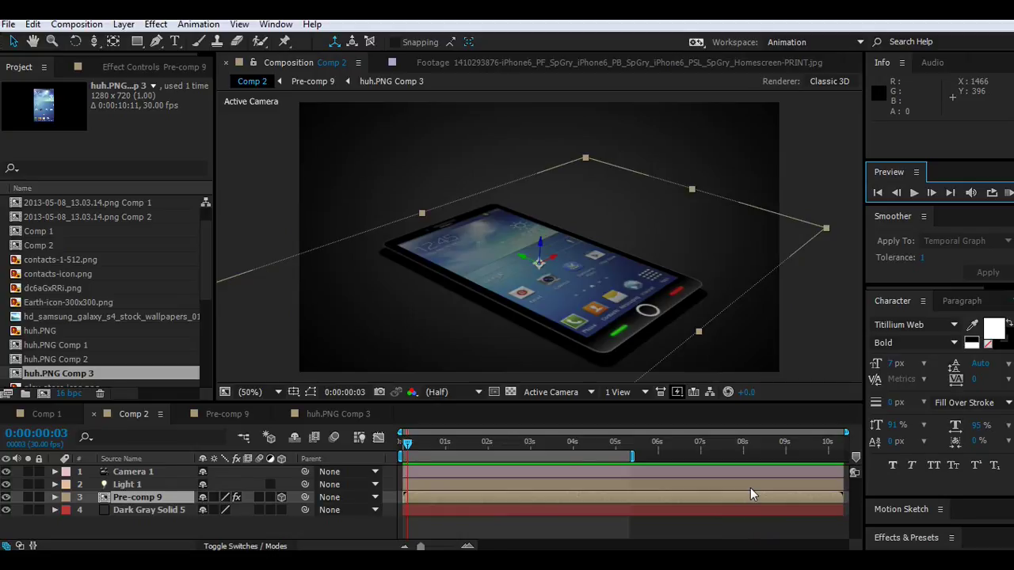
double_click(750, 490)
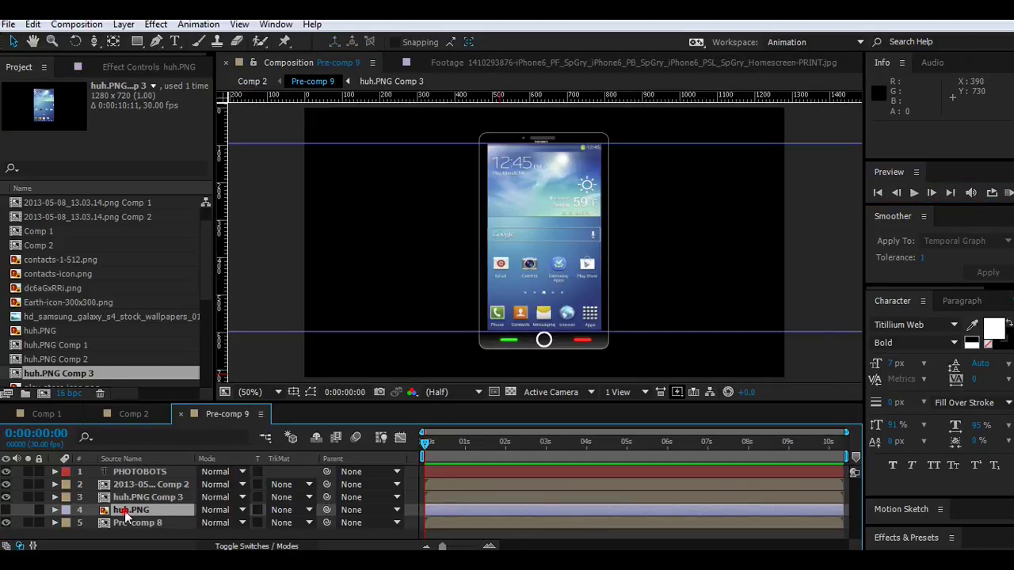
Move huh.PNG above the second-screen layer and keyframe its opacity at 0% at 0:00:01:14.
drag(127, 509, 126, 489)
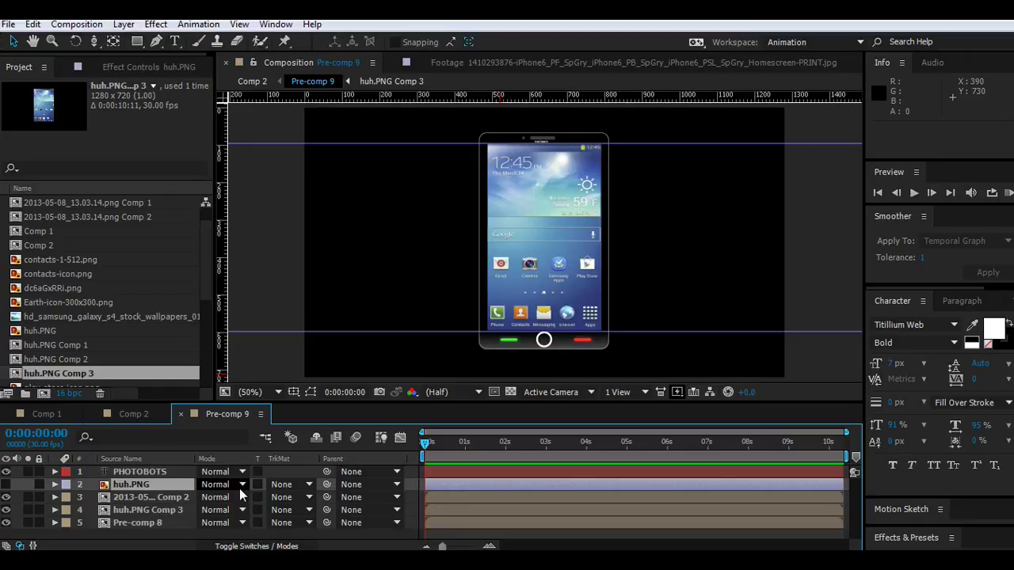
drag(425, 446, 484, 447)
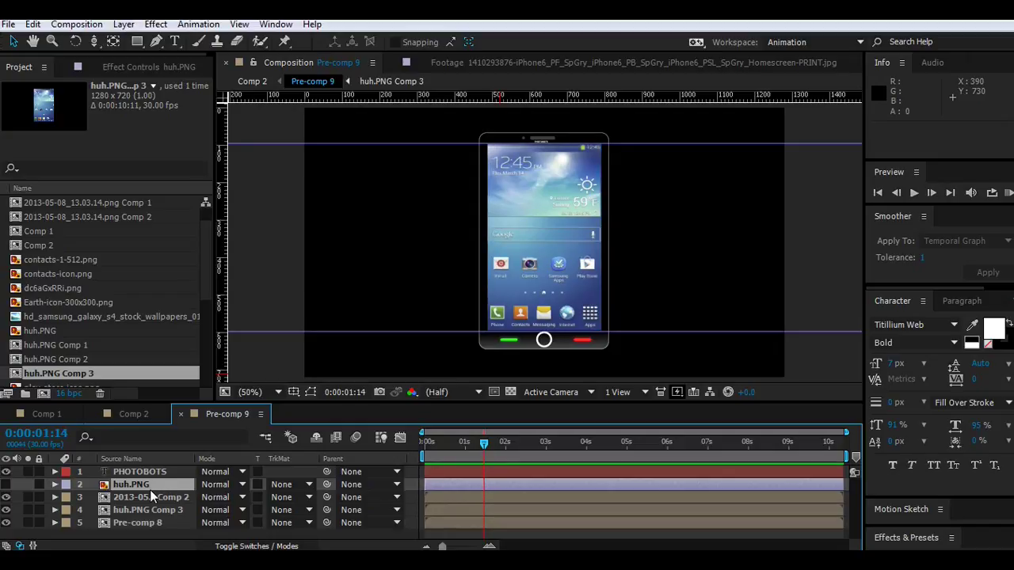
key(t)
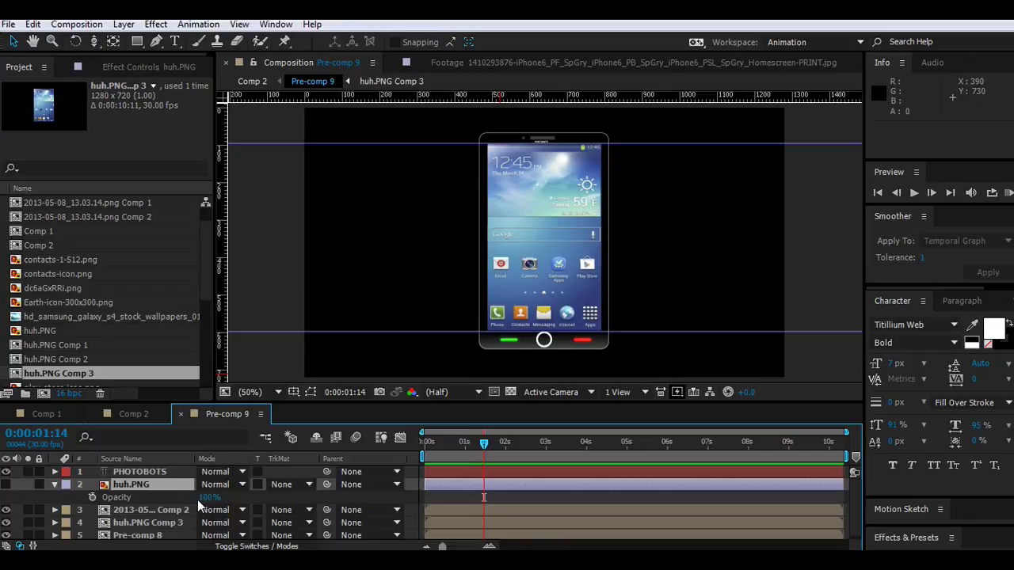
text(0)
key(Return)
click(92, 497)
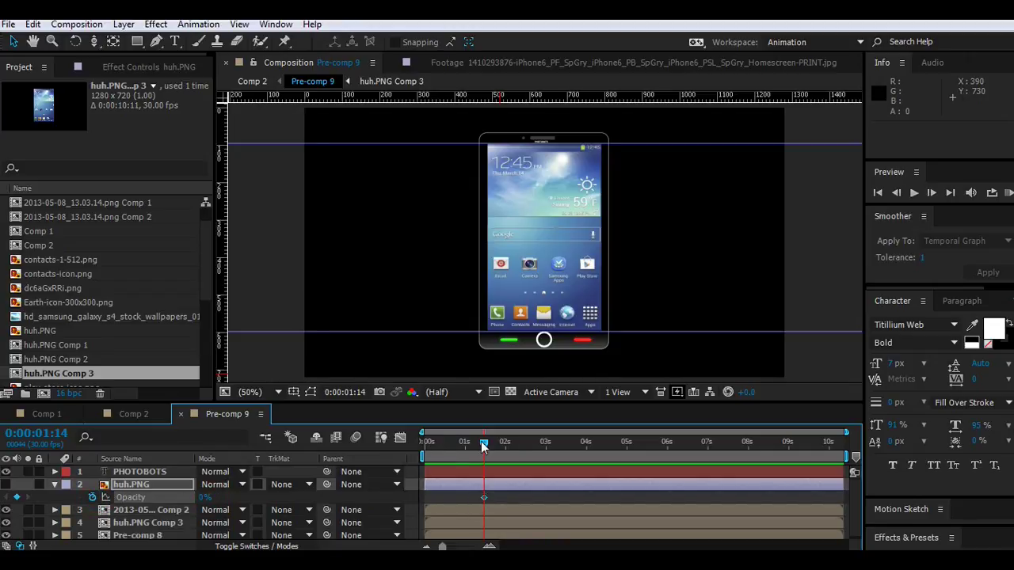
Add a 100% opacity keyframe at 0:00:01:10, make huh.PNG visible, and check the fade-out.
drag(482, 446, 479, 446)
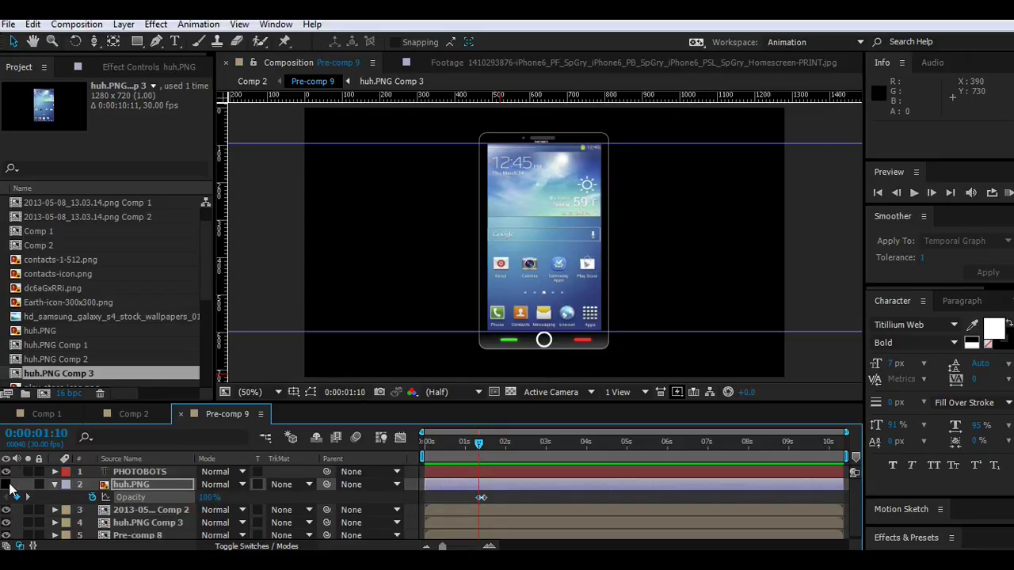
click(9, 485)
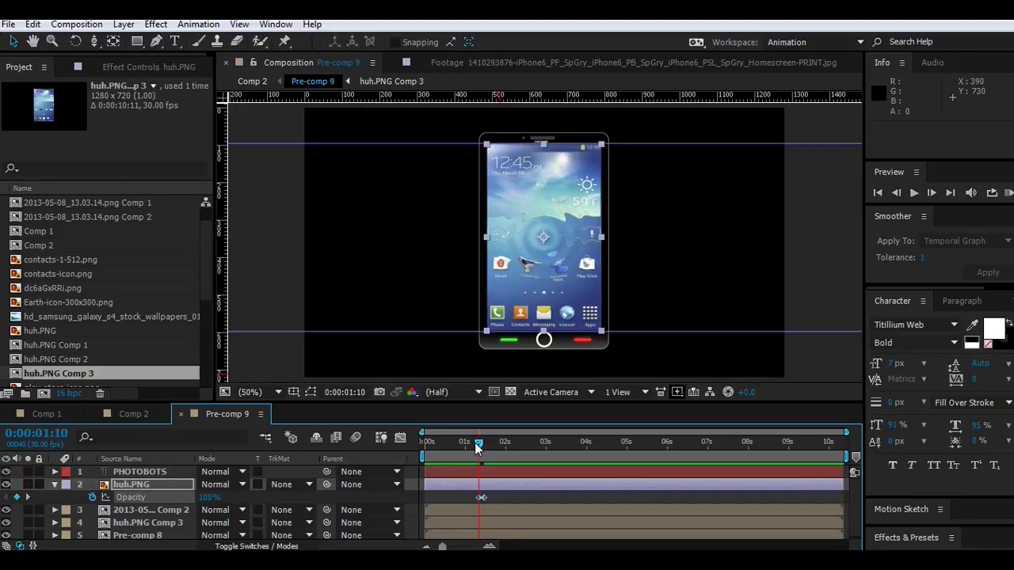
mouse_move(479, 446)
mouse_down()
mouse_move(489, 446)
mouse_move(422, 448)
mouse_up()
Switch to Comp 2, scrub the 3D phone animation, and run a RAM Preview.
click(123, 414)
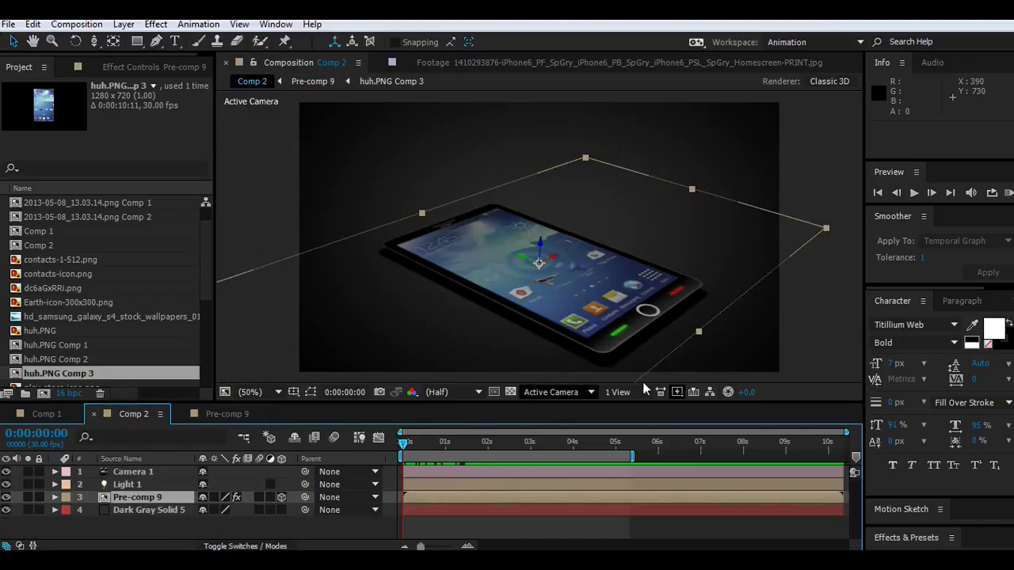
mouse_move(405, 446)
mouse_down()
mouse_move(429, 453)
mouse_move(405, 448)
mouse_up()
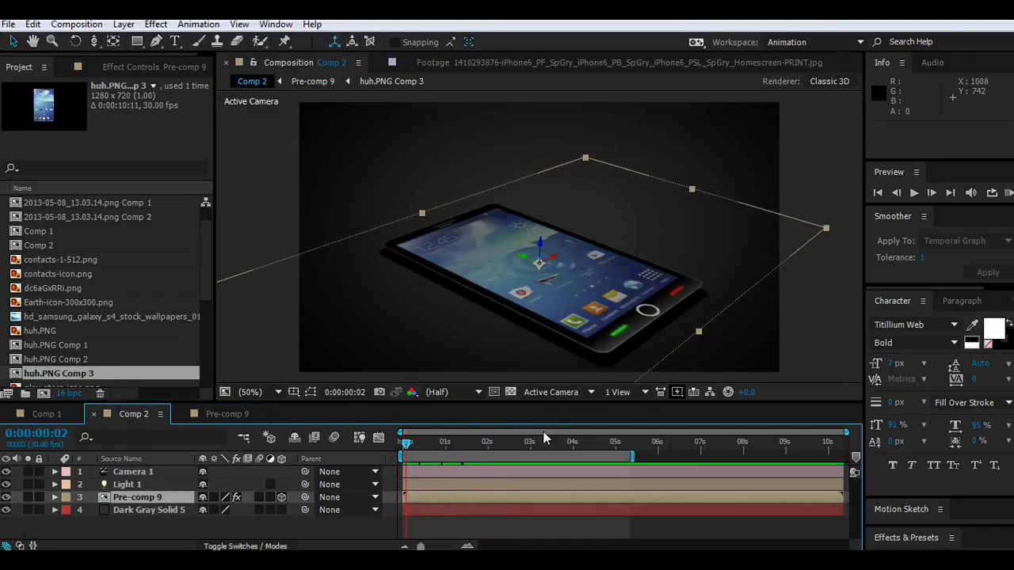
click(1009, 194)
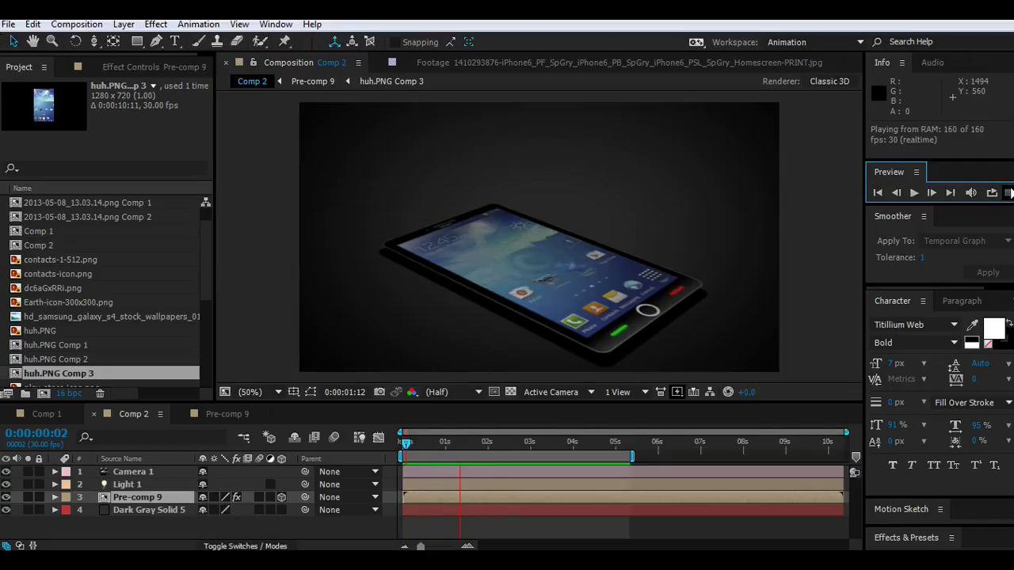